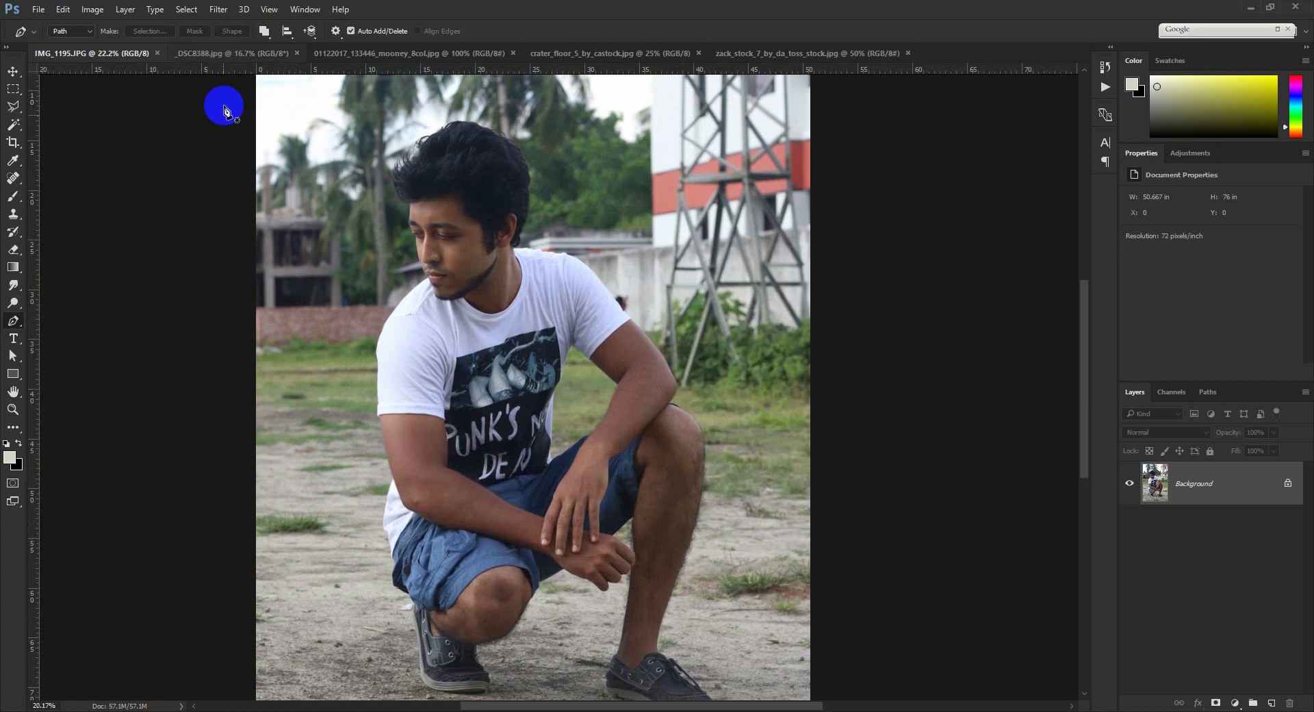
# Apply Camera Raw adjustments to the portrait with Highlights -43, Shadows +73 and Whites +43, and adjust the detail settings
pyautogui.scroll(-1, 223, 105)
pyautogui.click(225, 9)
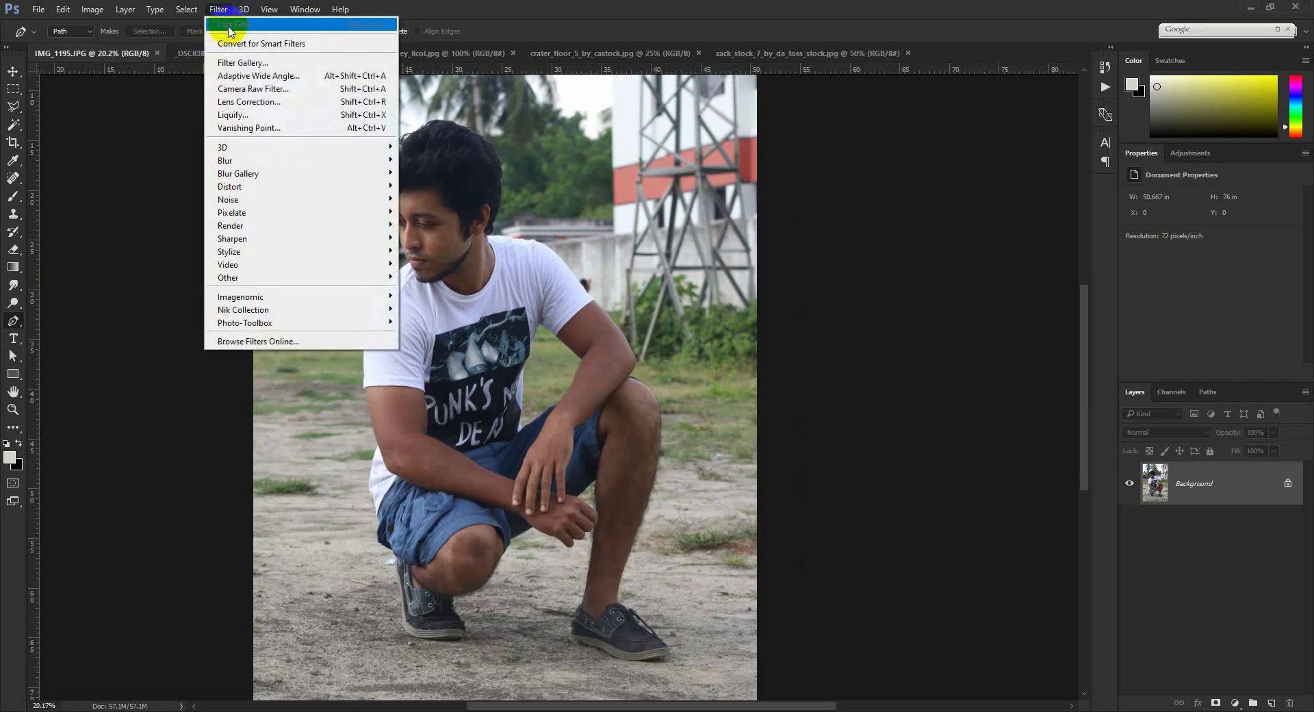
pyautogui.click(255, 90)
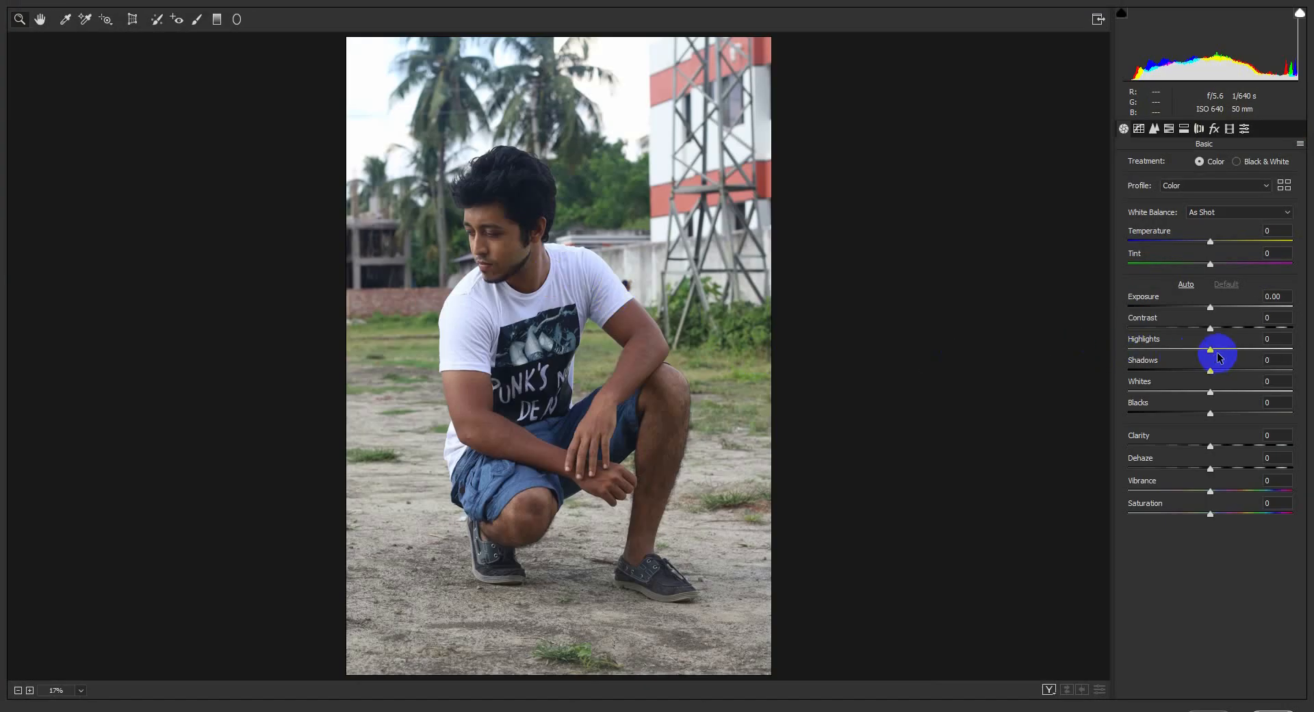
pyautogui.moveTo(1210, 351); pyautogui.dragTo(1246, 374)
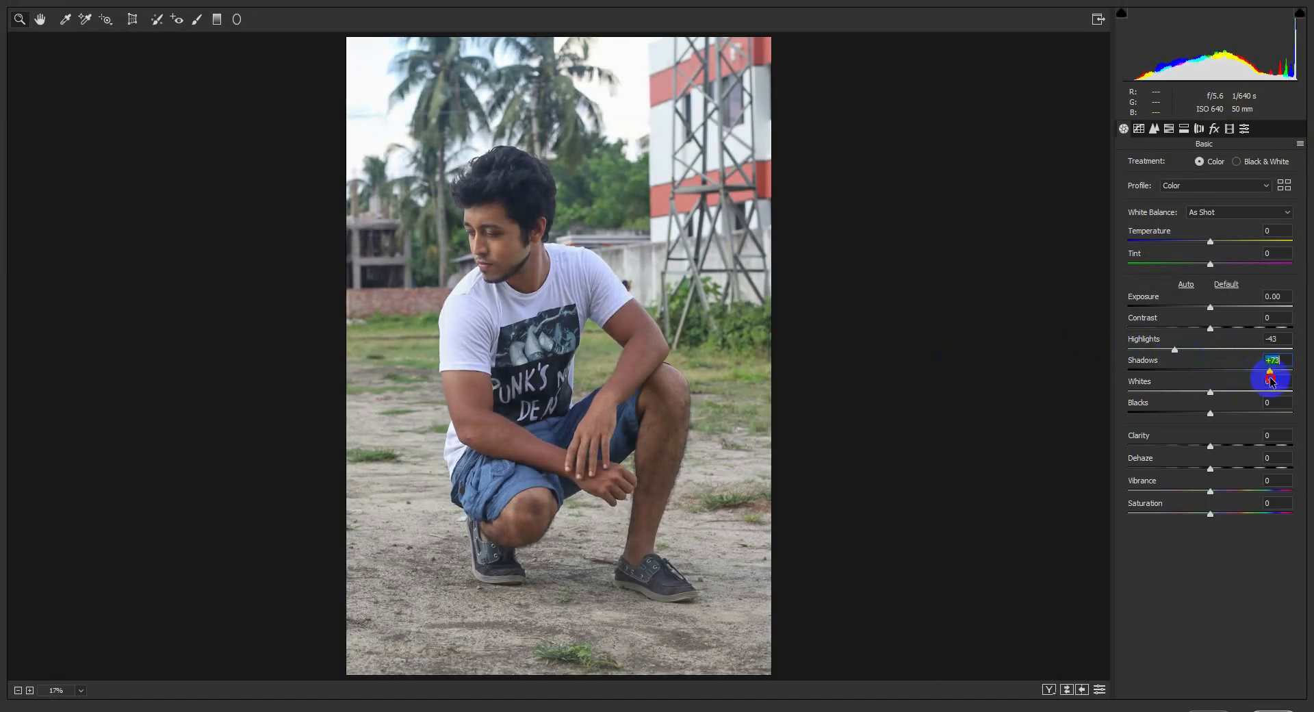
pyautogui.moveTo(1209, 391); pyautogui.dragTo(1250, 393)
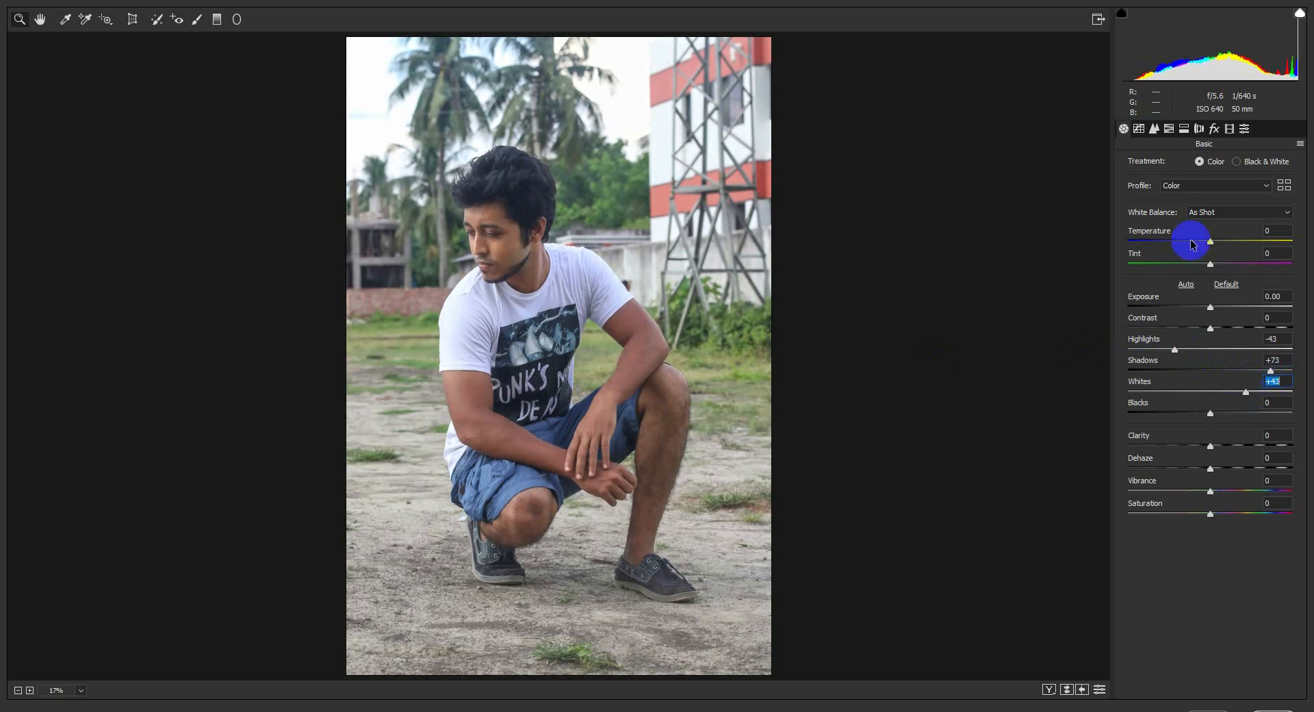
pyautogui.click(1154, 129)
pyautogui.moveTo(1150, 180); pyautogui.dragTo(1172, 191)
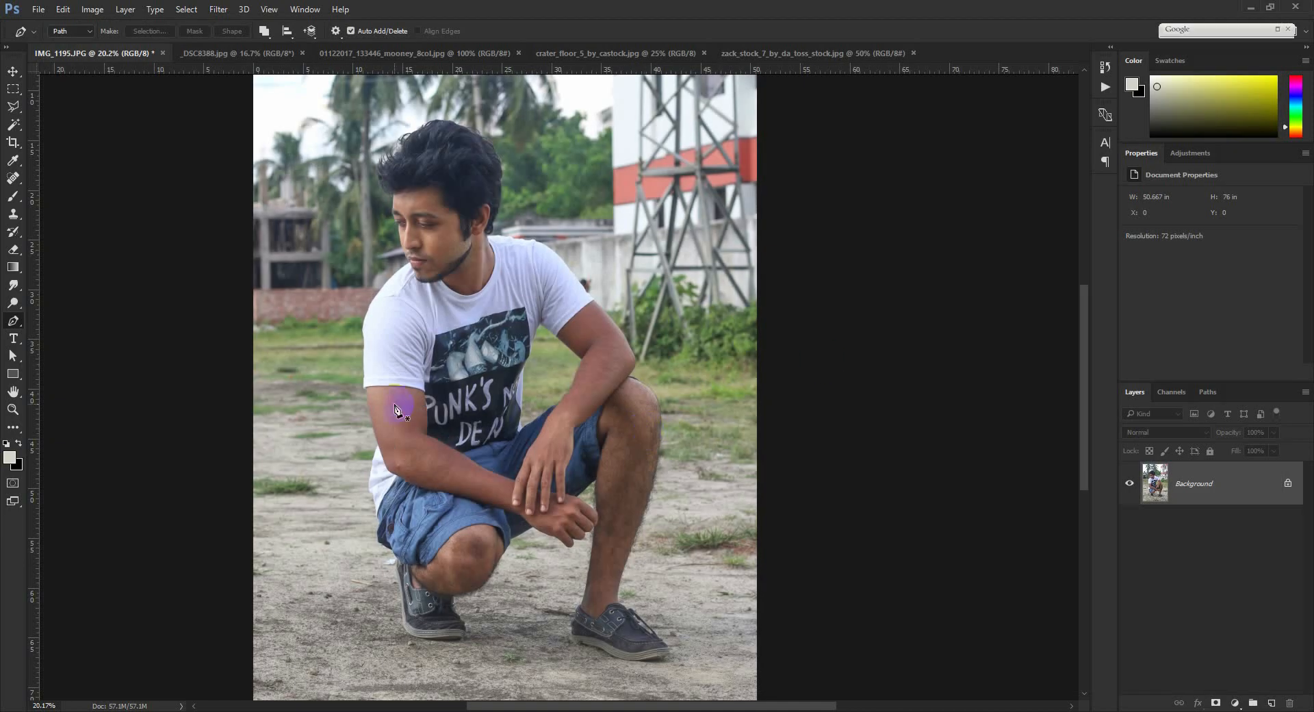
# Retouch the spots and blemishes on the man's face and neck with the Spot Healing Brush in Content-Aware mode
pyautogui.click(13, 177)
pyautogui.scroll(2, 434, 260)
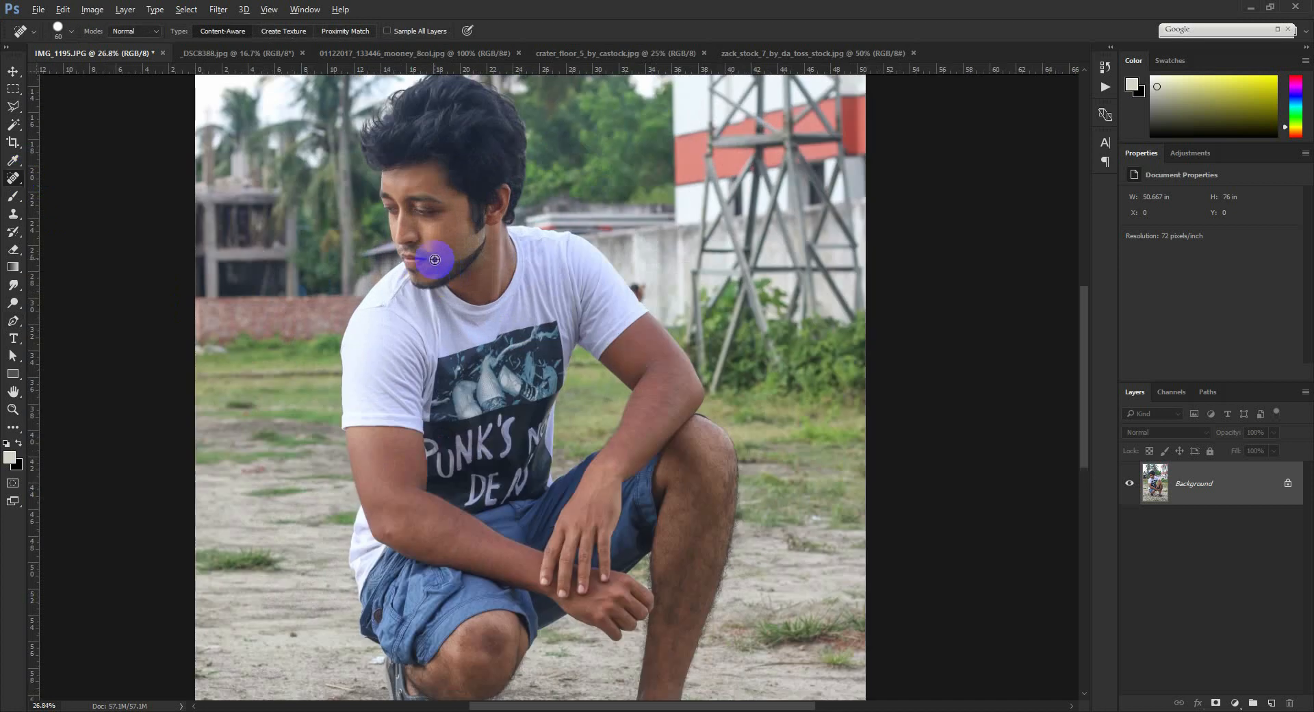
pyautogui.scroll(5, 437, 193)
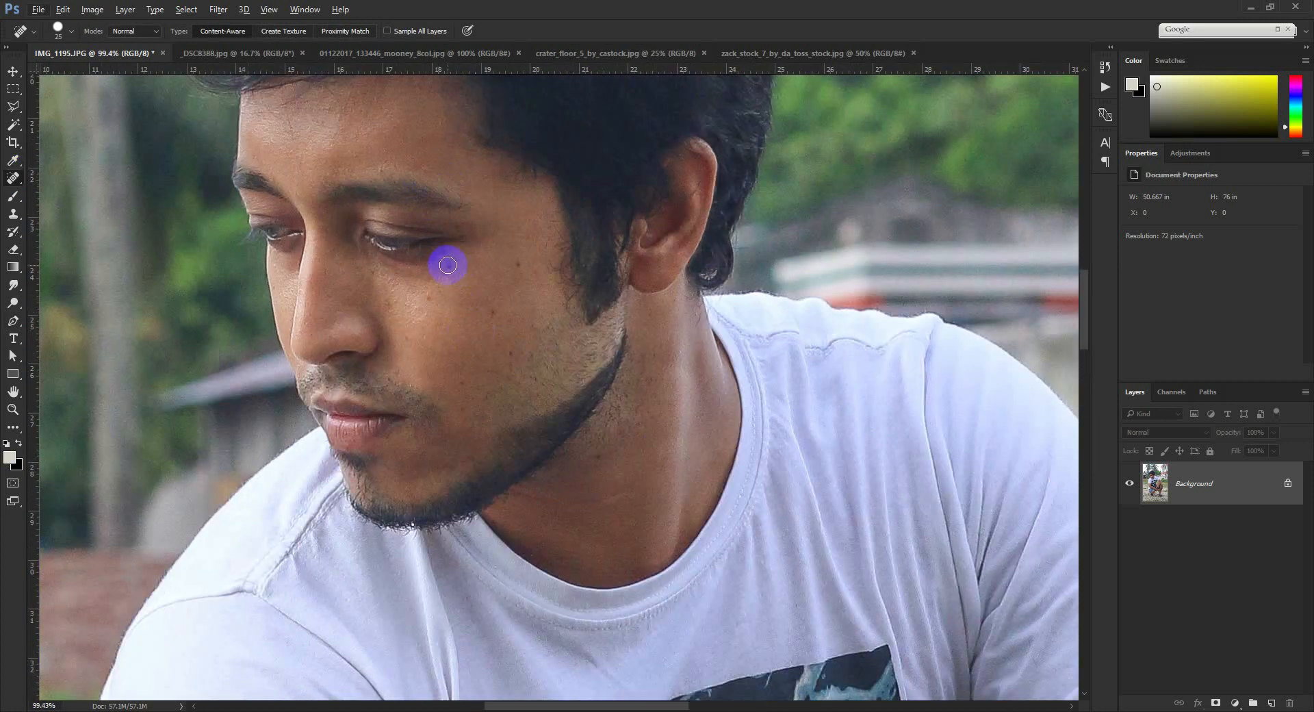
pyautogui.click(388, 178)
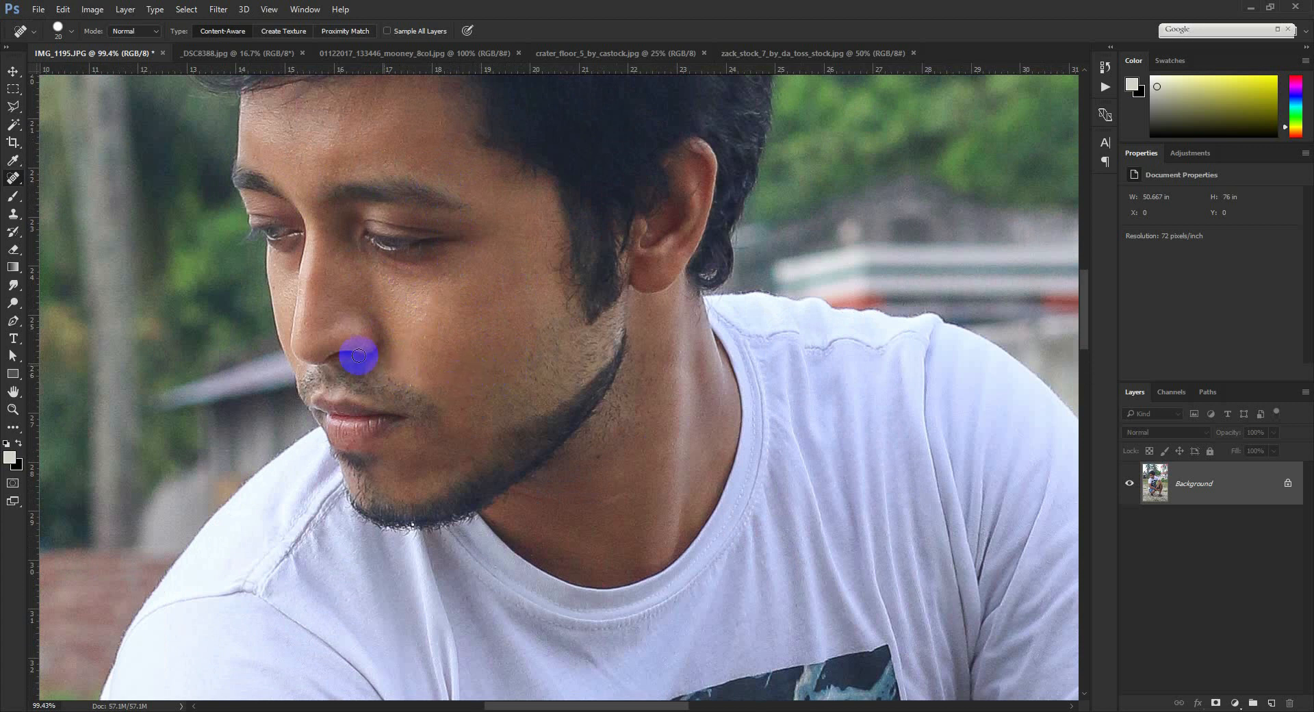
pyautogui.click(598, 456)
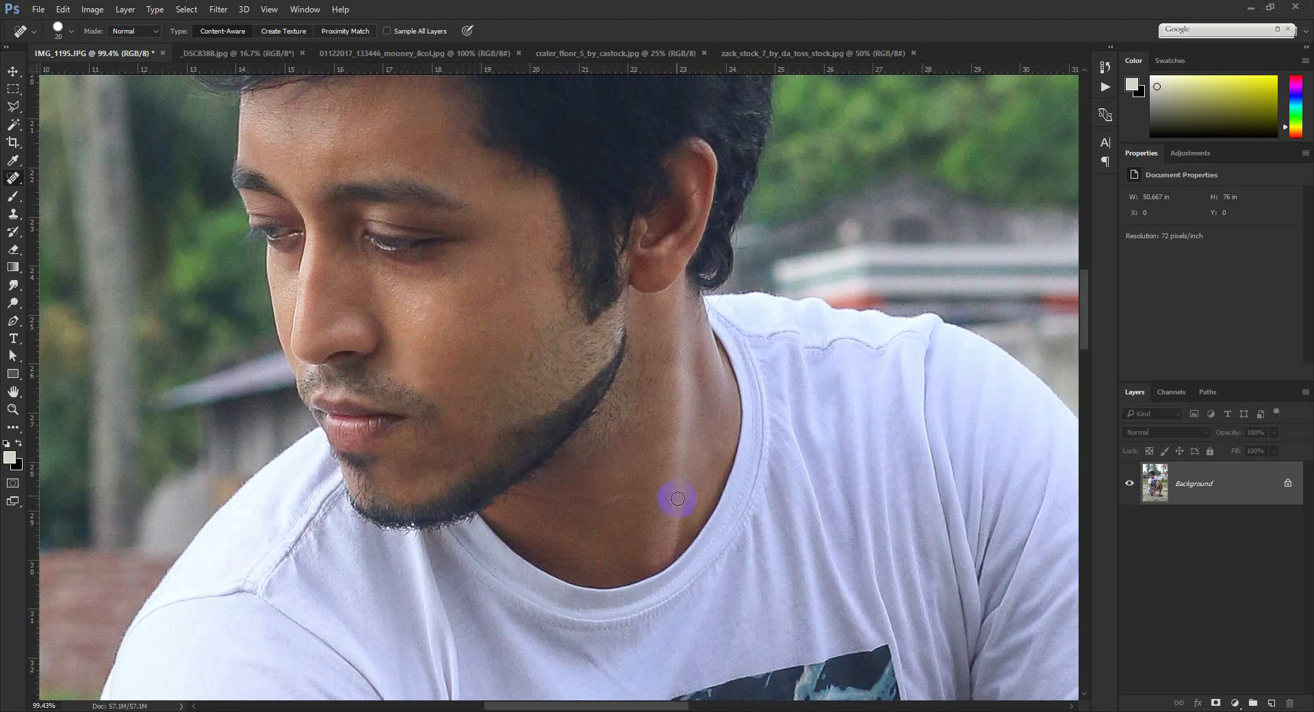
# Heal the skin marks on the man's bent elbow and upper arm below the T-shirt sleeve
pyautogui.scroll(-5, 593, 442)
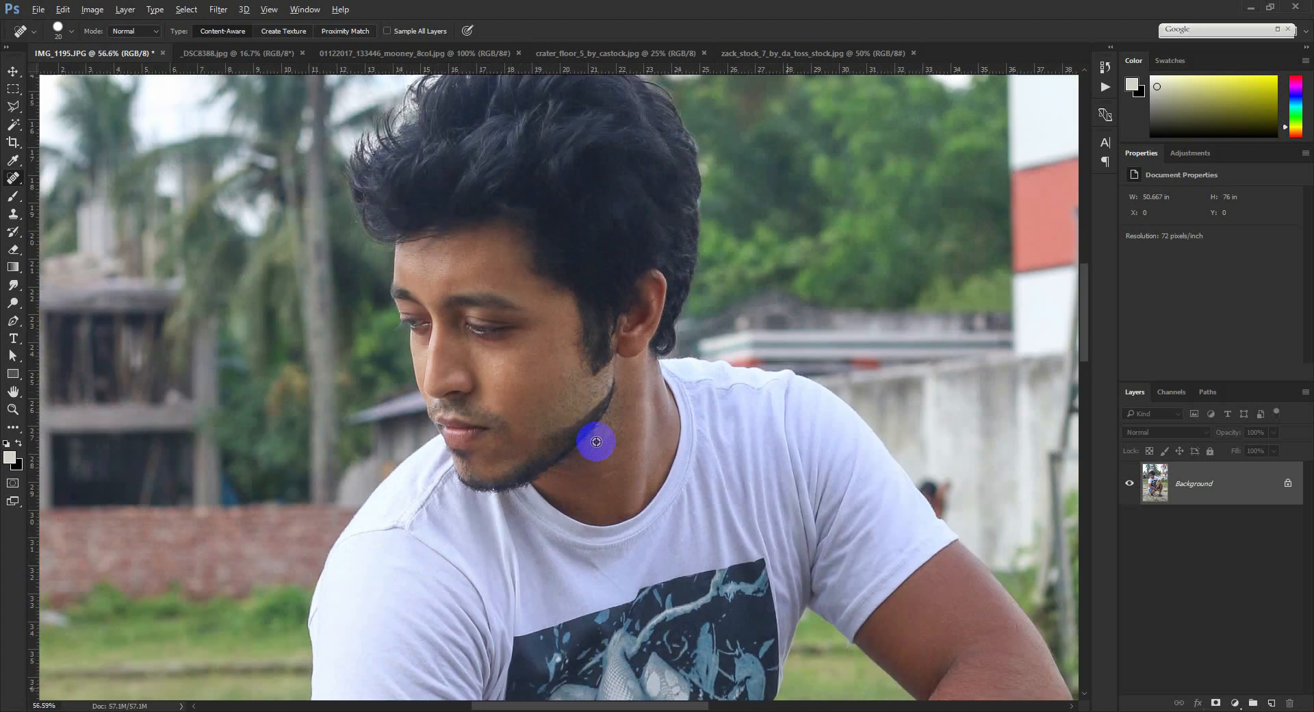
pyautogui.moveTo(599, 483); pyautogui.dragTo(589, 202)
pyautogui.moveTo(531, 557); pyautogui.dragTo(601, 381)
pyautogui.scroll(2, 506, 544)
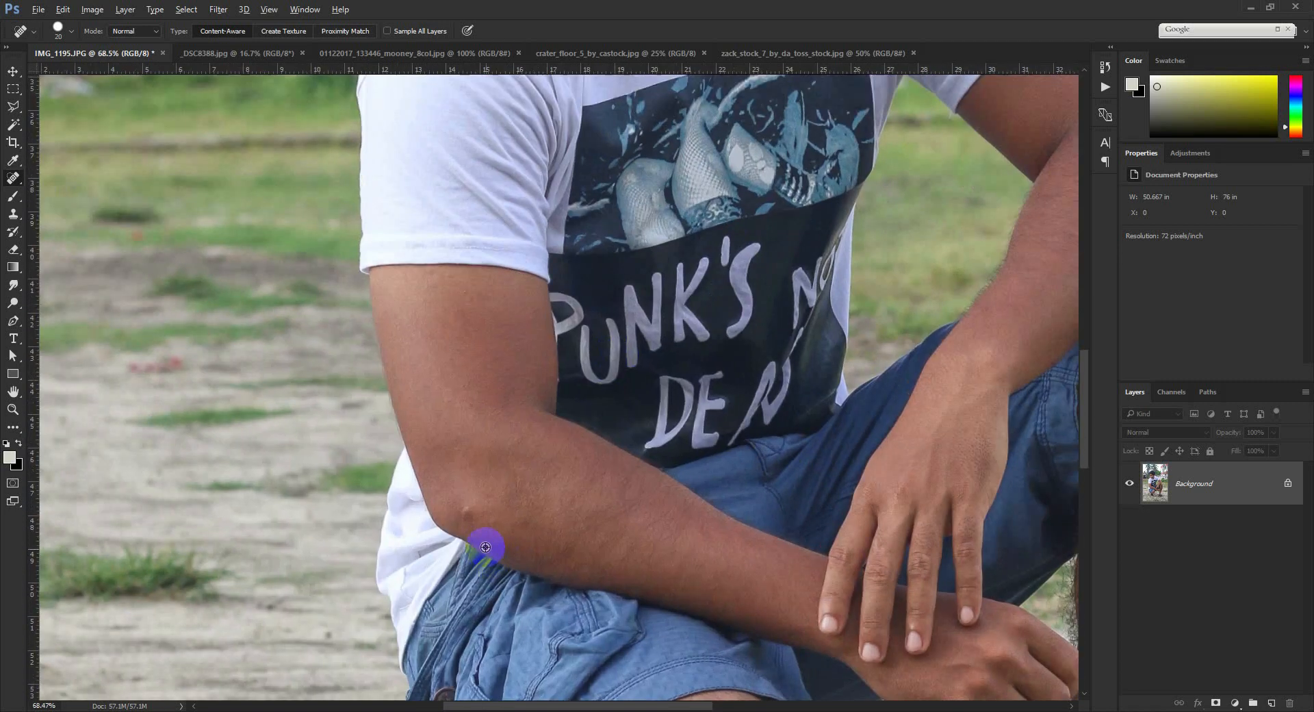
pyautogui.moveTo(465, 501); pyautogui.dragTo(466, 517)
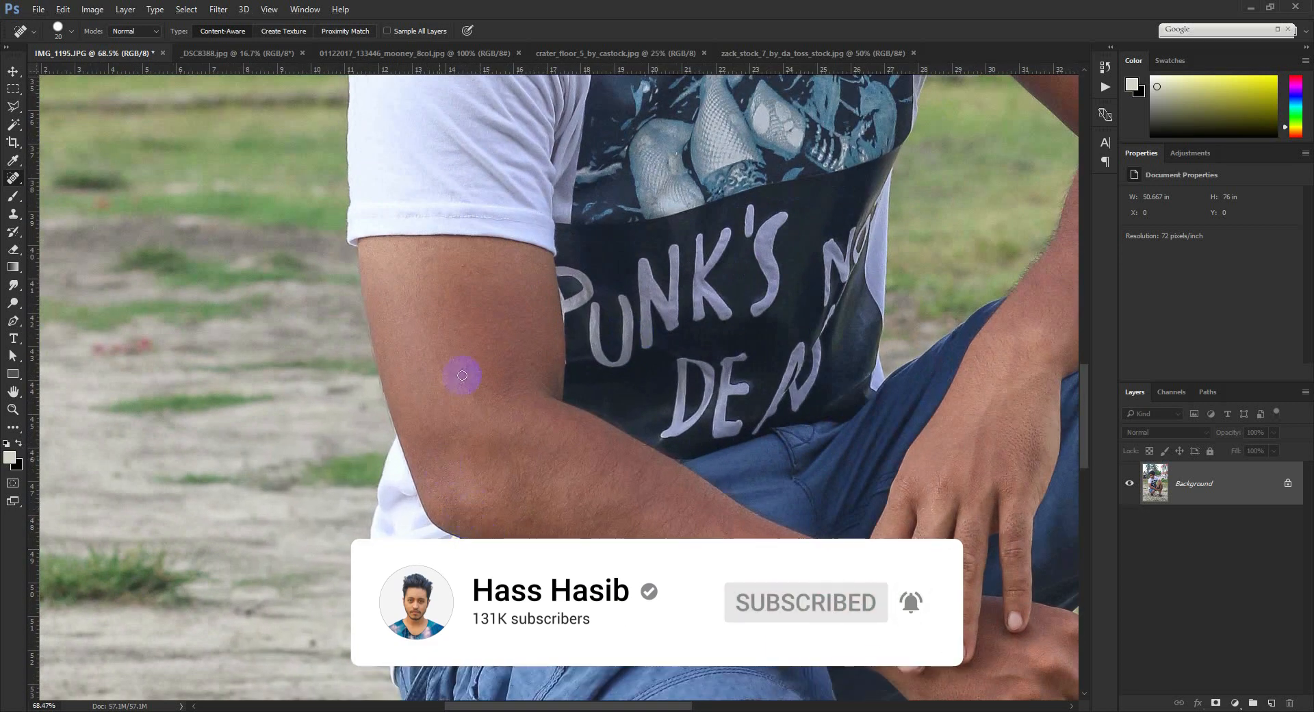
pyautogui.moveTo(470, 270); pyautogui.dragTo(460, 265)
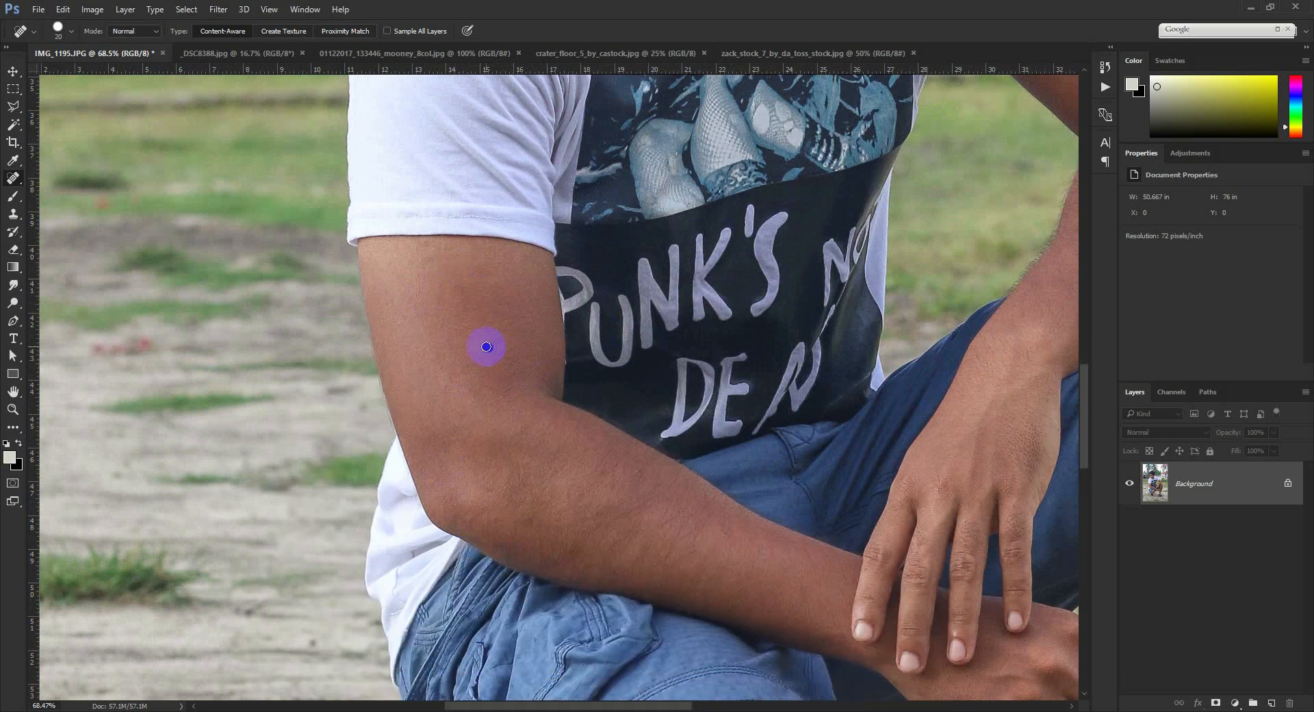
# Duplicate the Background layer of the portrait as Background copy
pyautogui.scroll(-6, 522, 392)
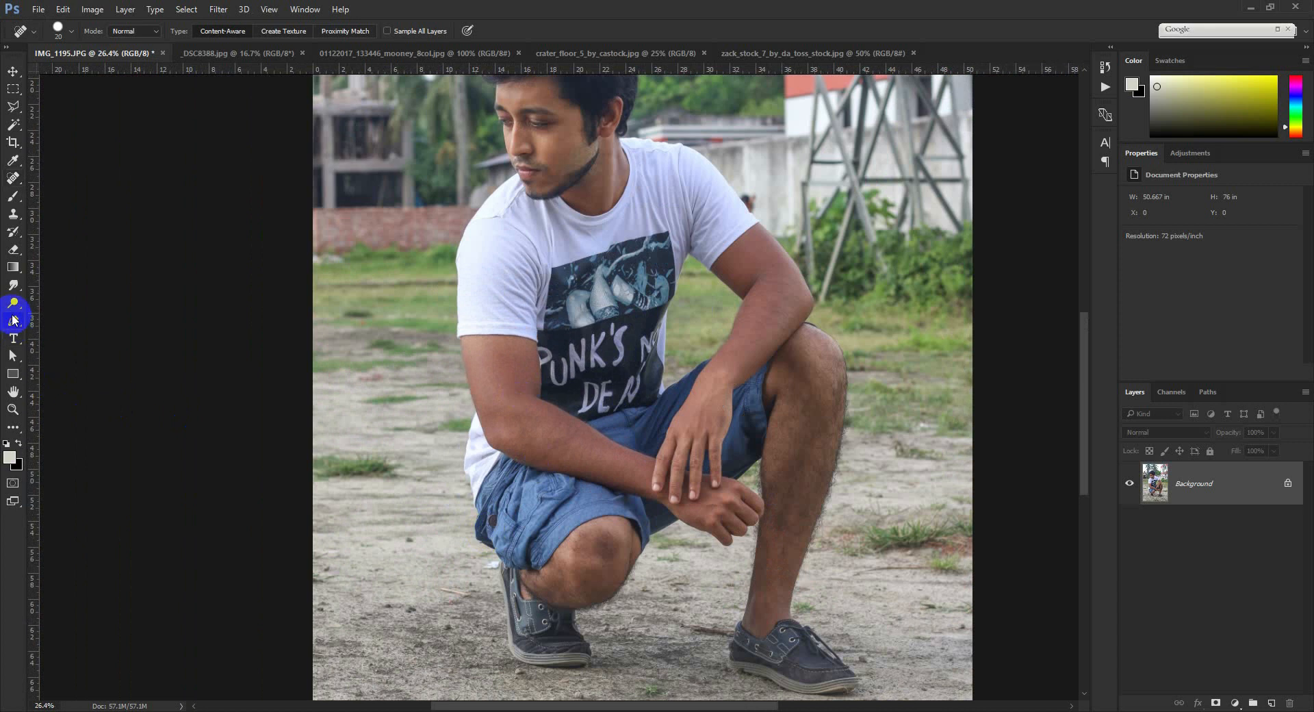
pyautogui.click(13, 320)
pyautogui.rightClick(1249, 487)
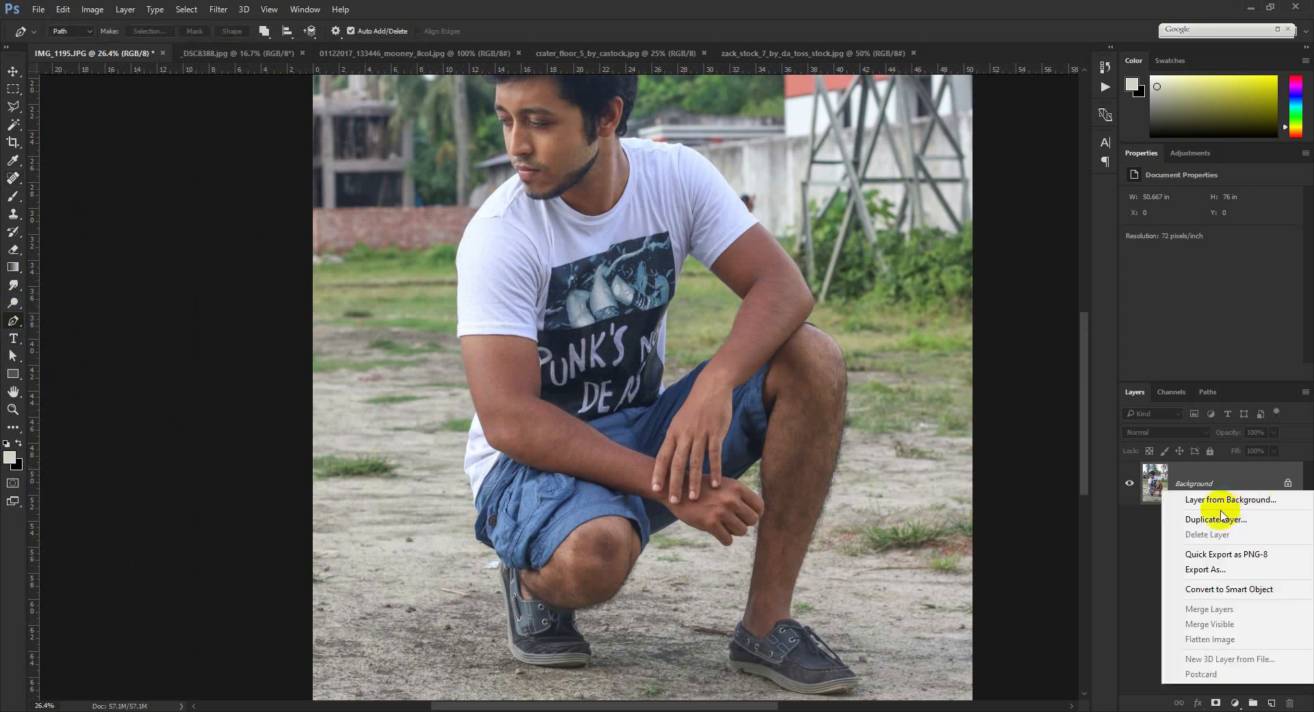
pyautogui.click(1214, 520)
pyautogui.click(775, 221)
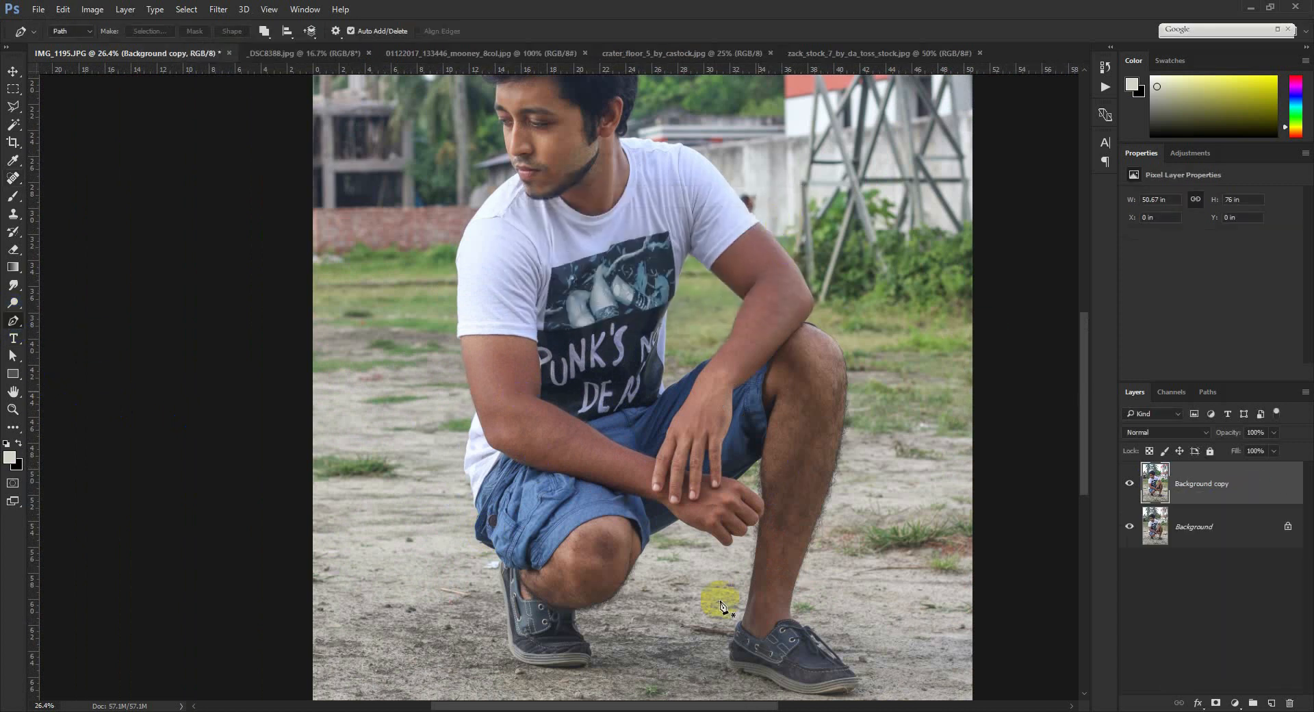
# Trace the man's outline with a Pen tool path, following the sole edge of the shoe under his bent knee
pyautogui.scroll(10, 616, 637)
pyautogui.moveTo(484, 668); pyautogui.dragTo(548, 512)
pyautogui.scroll(7, 540, 556)
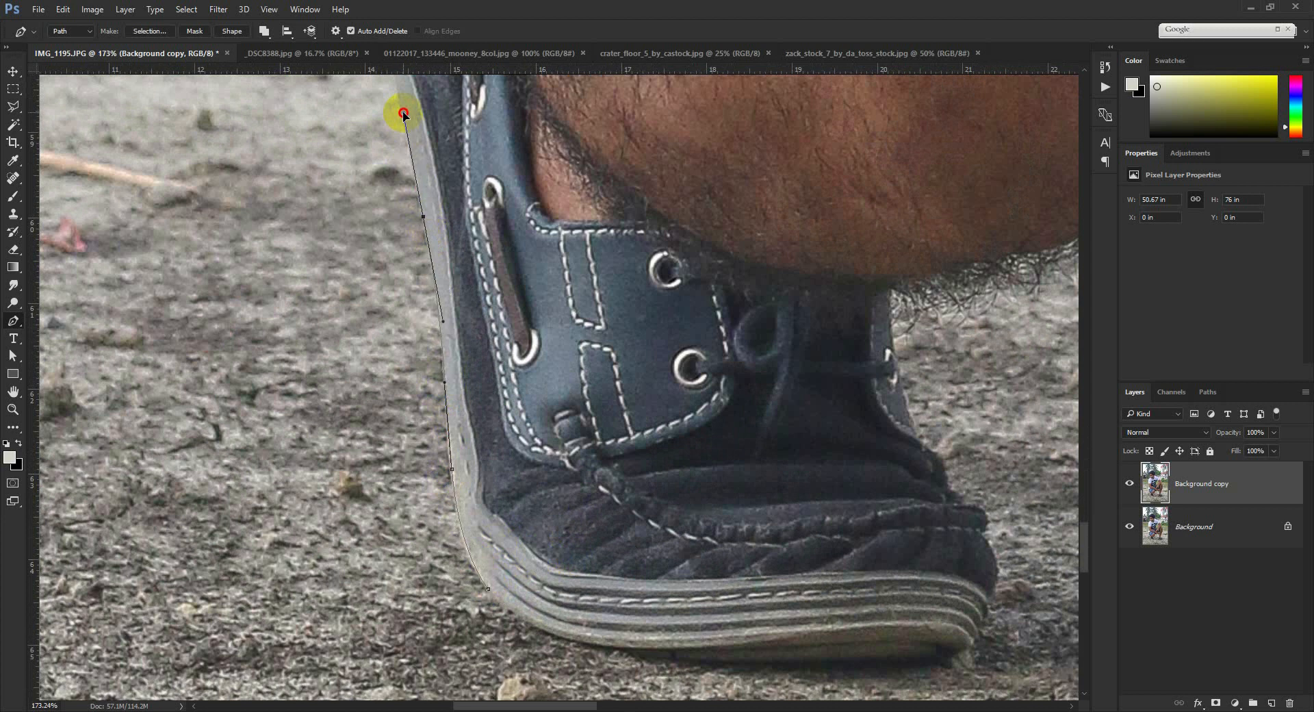
pyautogui.moveTo(424, 149); pyautogui.dragTo(451, 381)
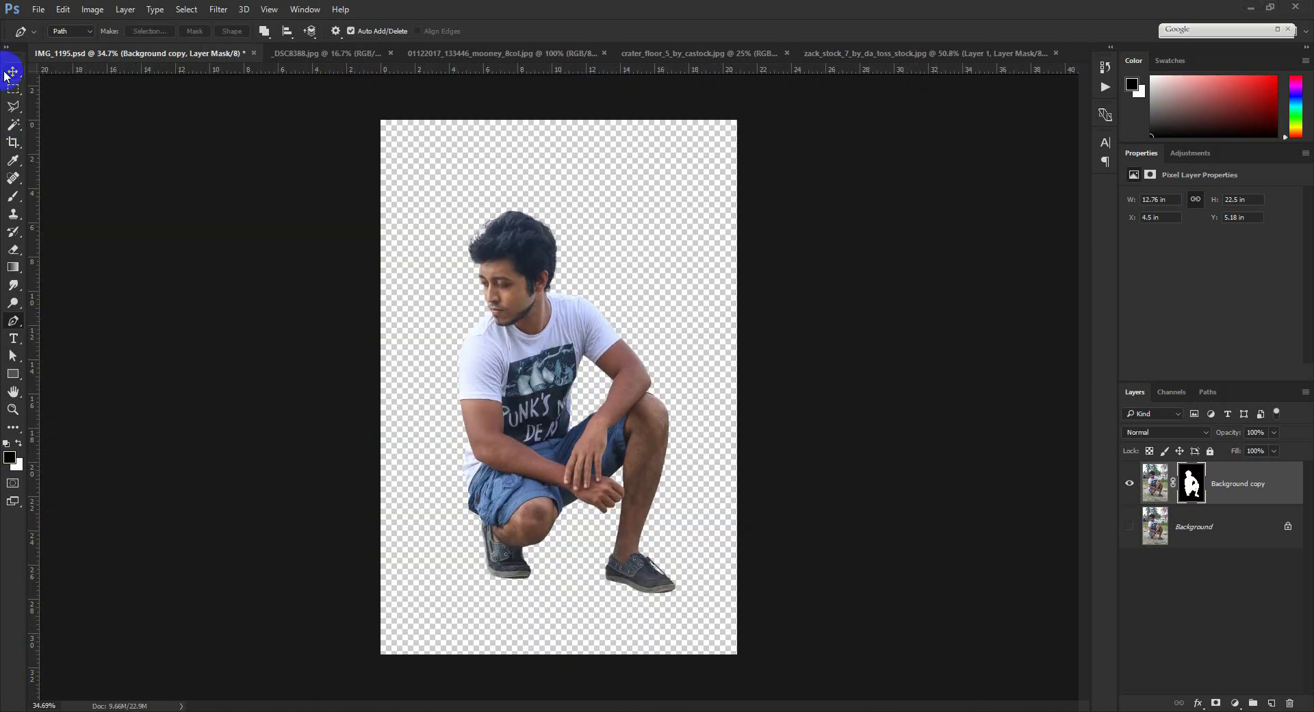
# Convert the masked Background copy layer with the cut-out man to a smart object
pyautogui.click(13, 72)
pyautogui.rightClick(1258, 493)
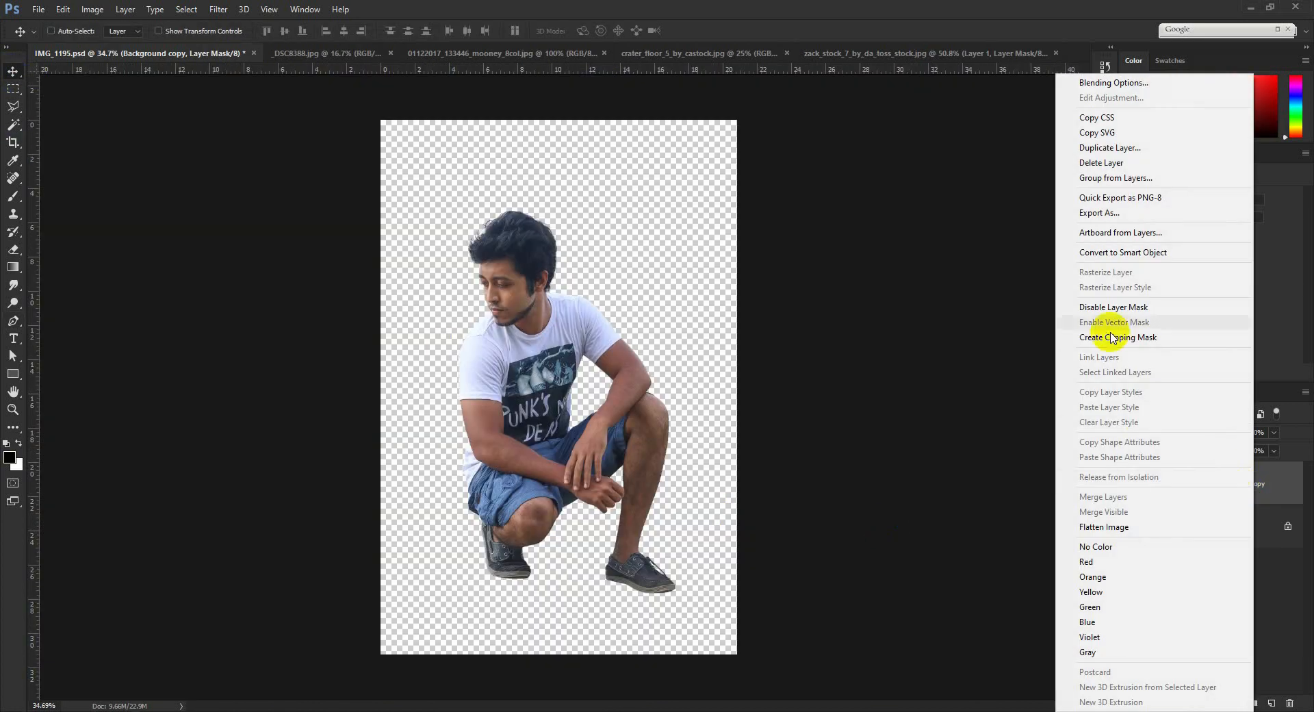
pyautogui.click(1104, 252)
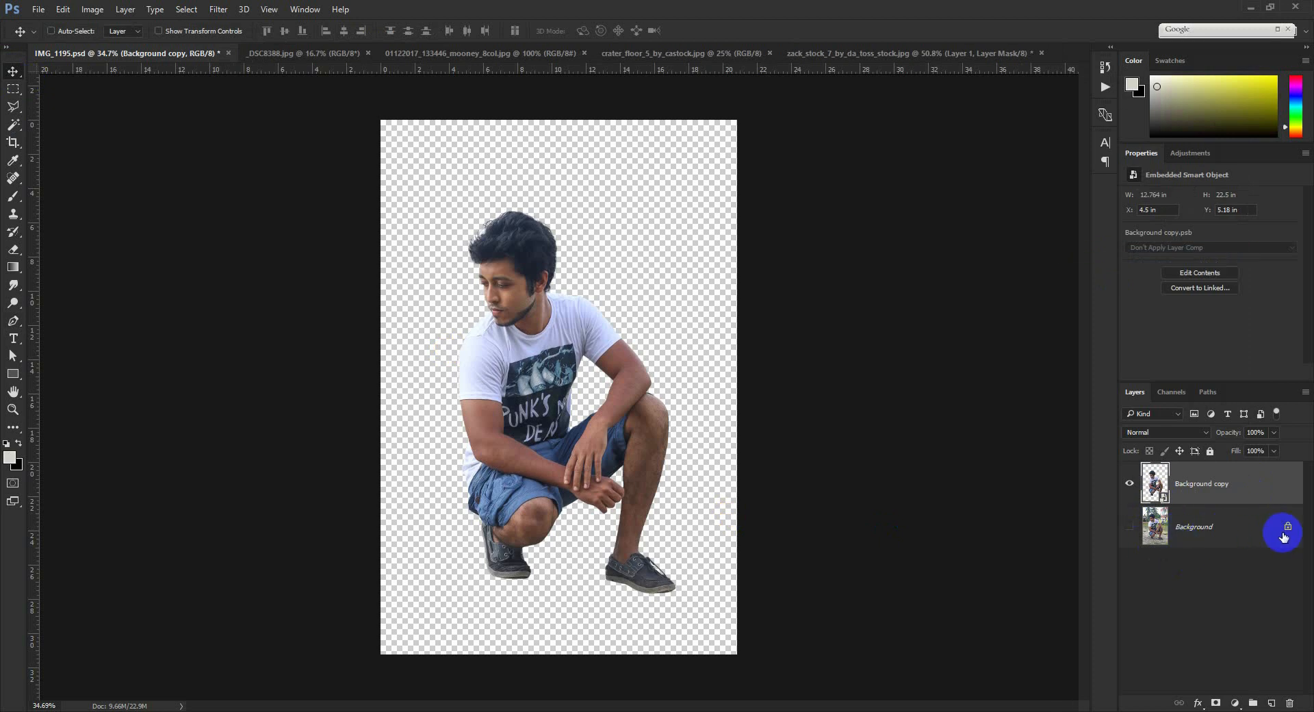
# Unlock the original Background layer and make it visible
pyautogui.moveTo(1286, 707); pyautogui.dragTo(1288, 703)
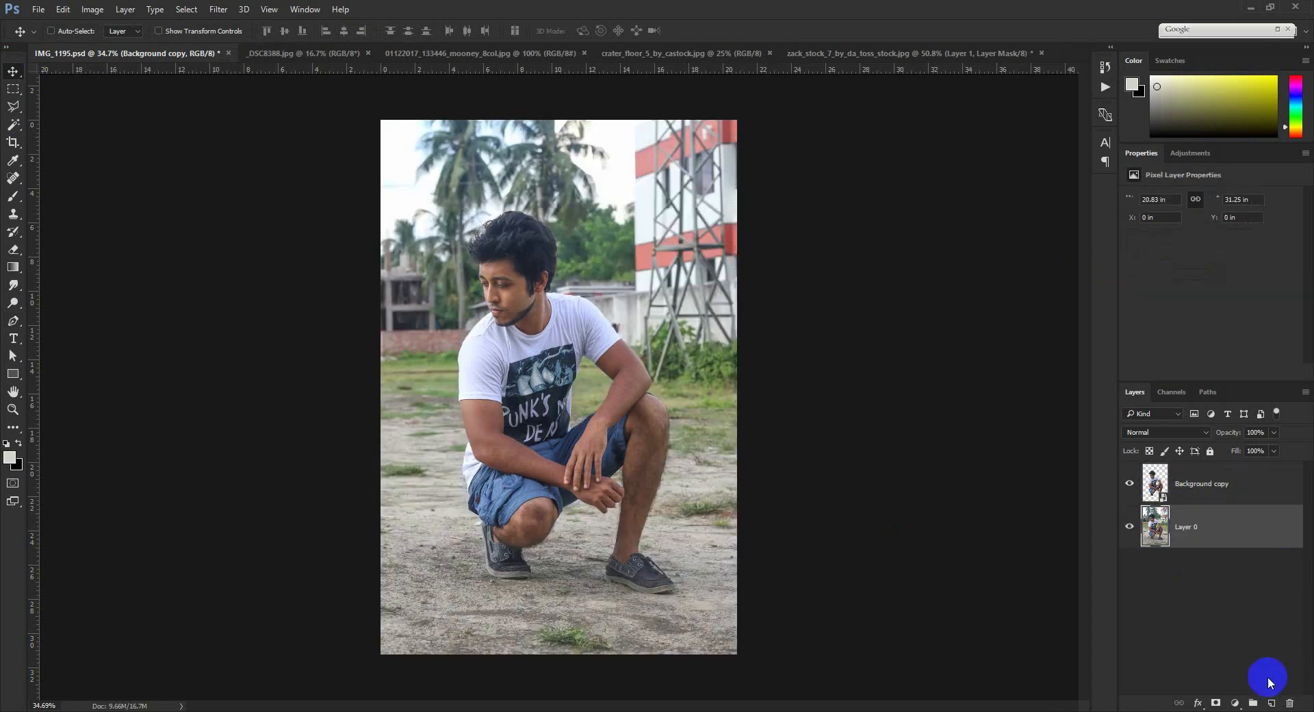
pyautogui.click(1129, 526)
pyautogui.click(1129, 525)
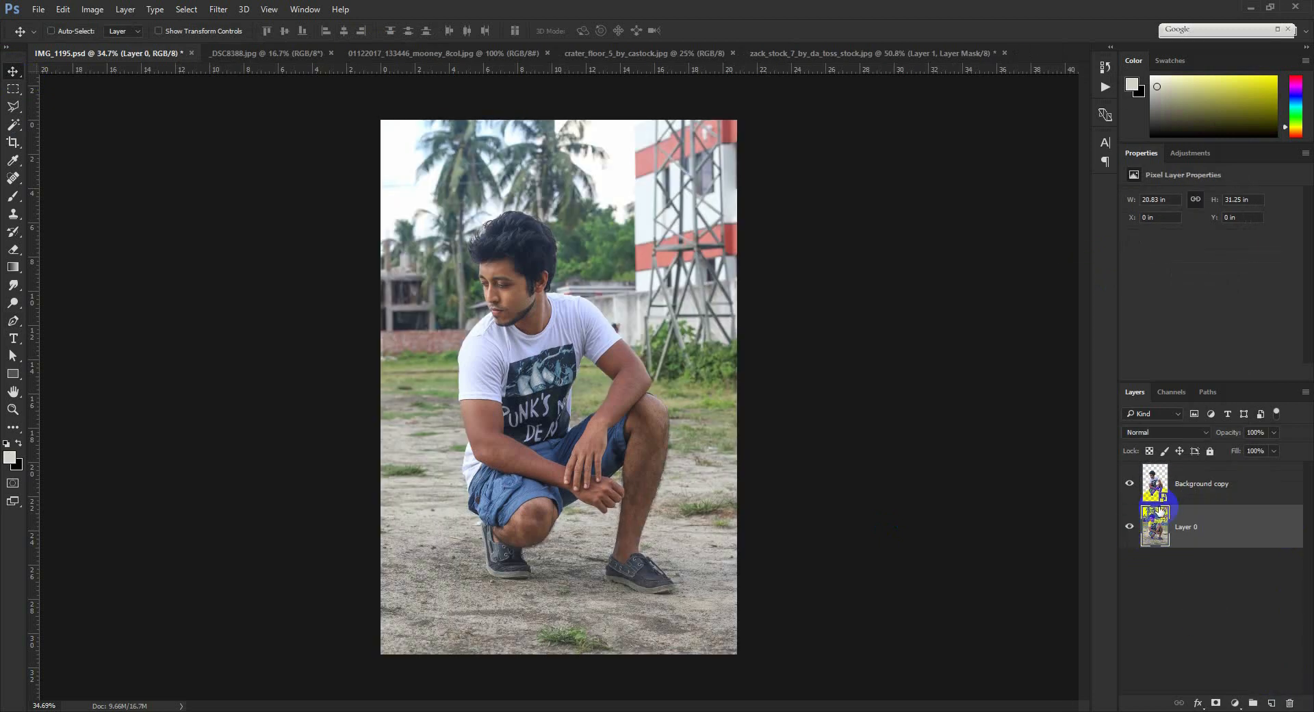
# Group the cut-out layer and the original photo layer under the name MAN, and hide the group
pyautogui.keyDown('shift'); pyautogui.click(1198, 486); pyautogui.keyUp('shift')
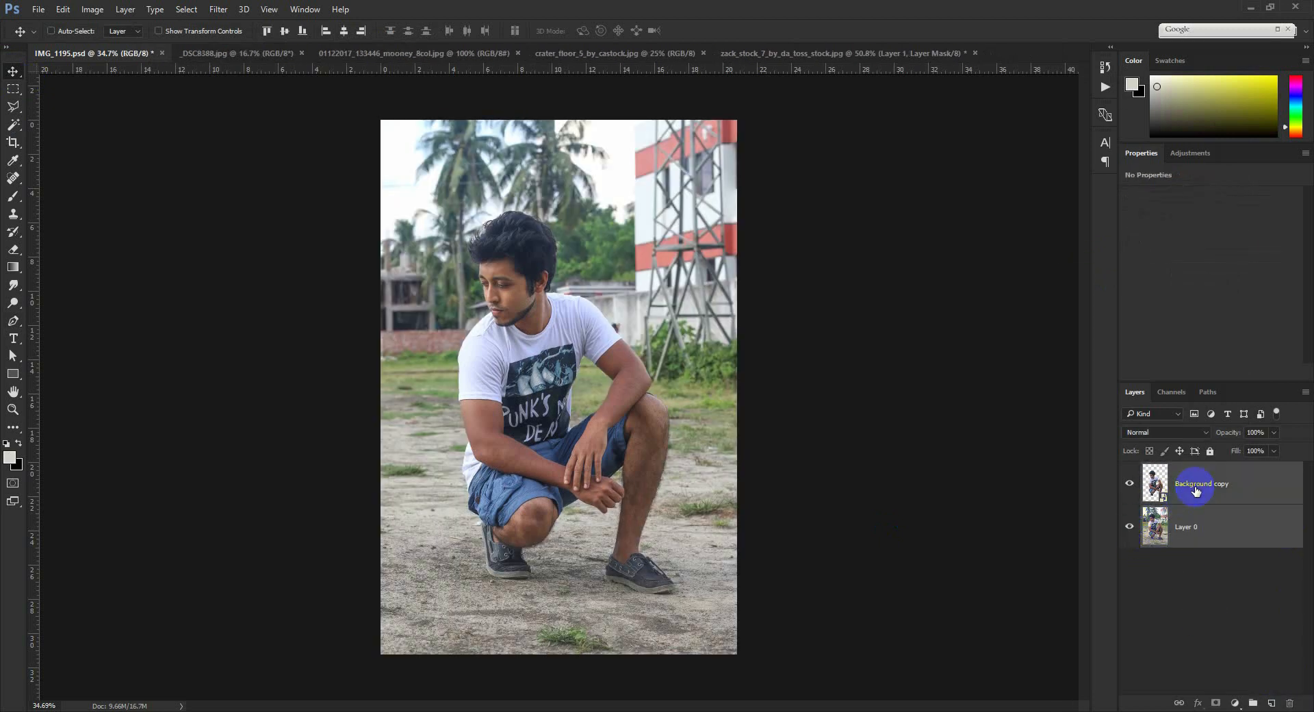
pyautogui.rightClick(1203, 529)
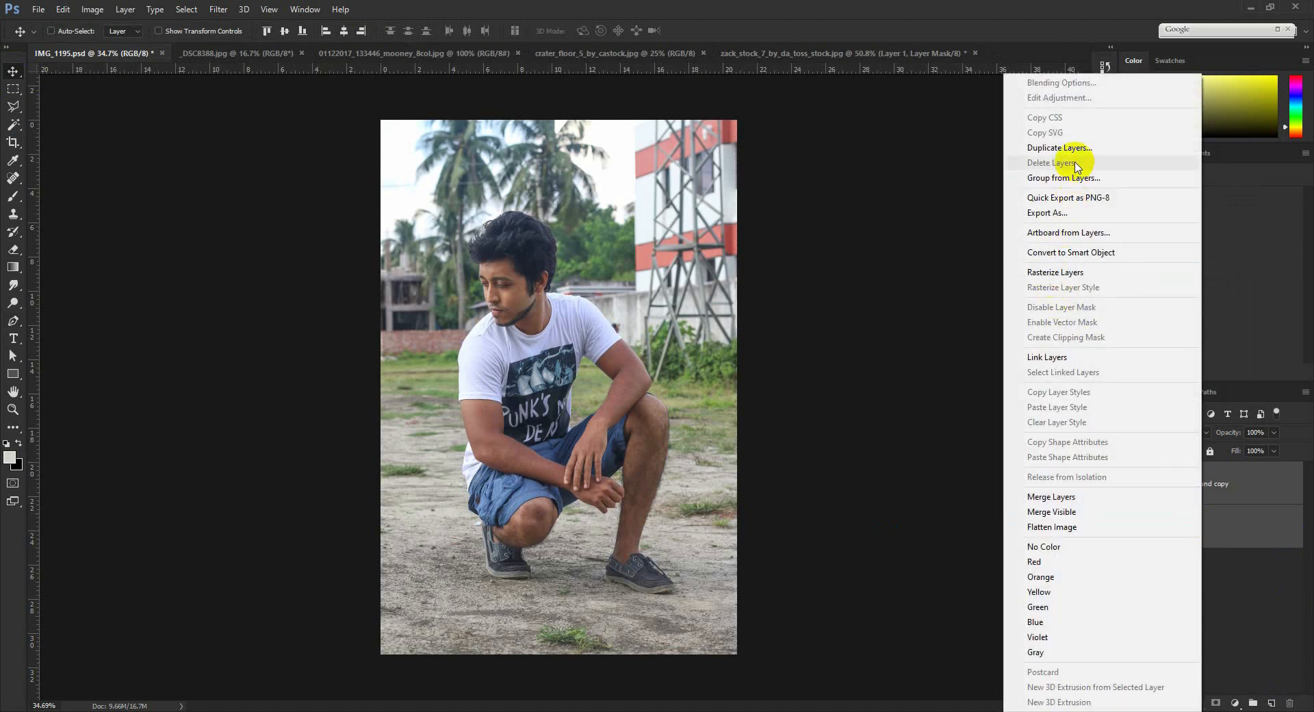
pyautogui.click(1073, 177)
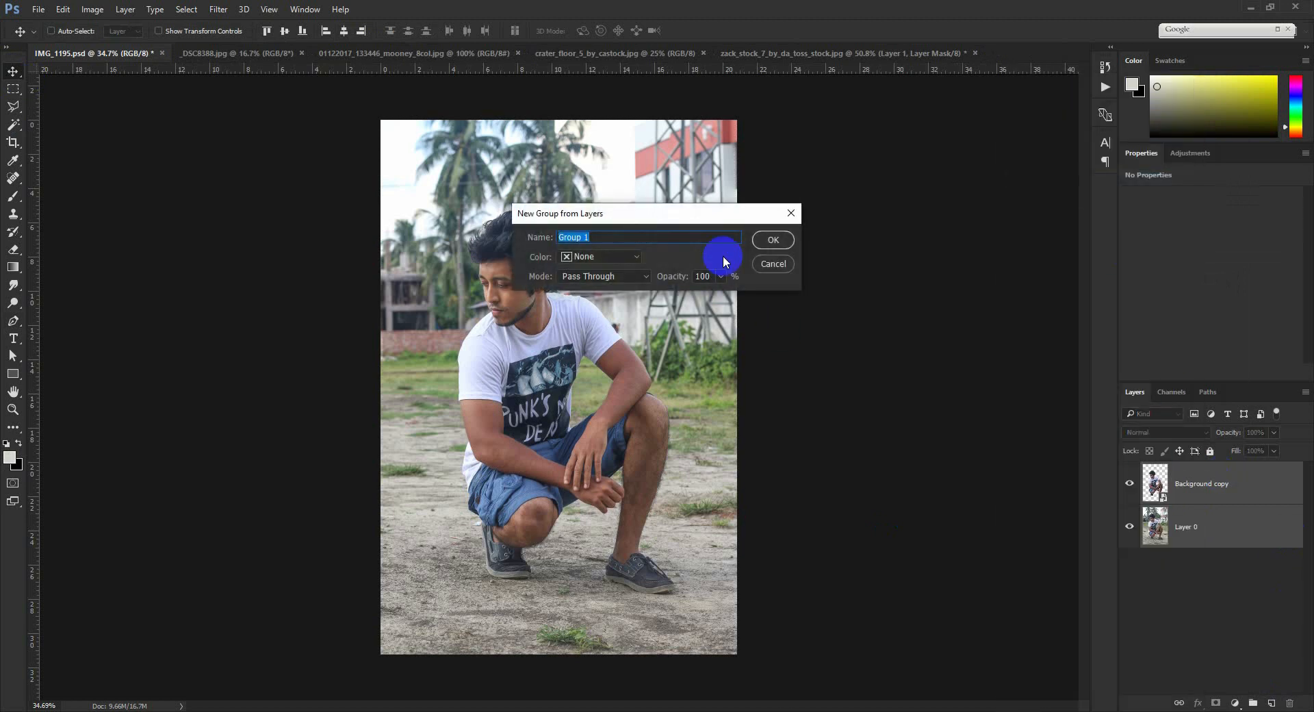
pyautogui.click(773, 240)
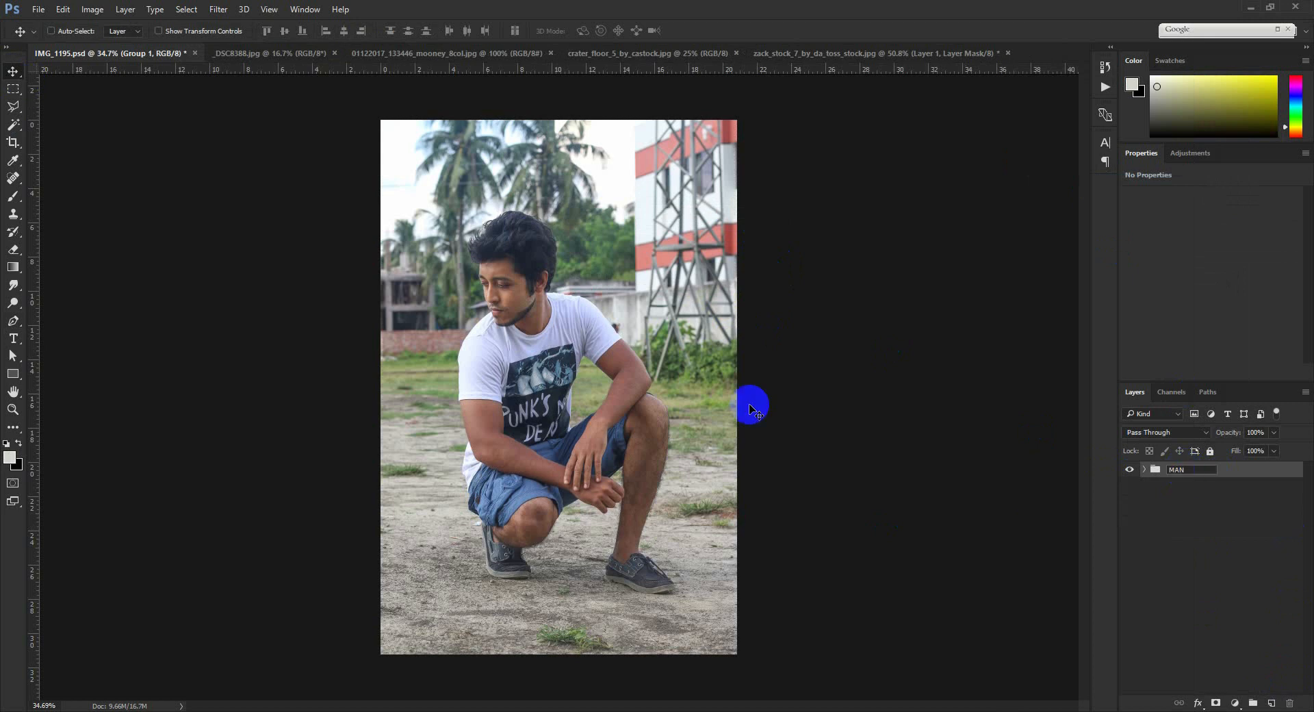
pyautogui.click(642, 463)
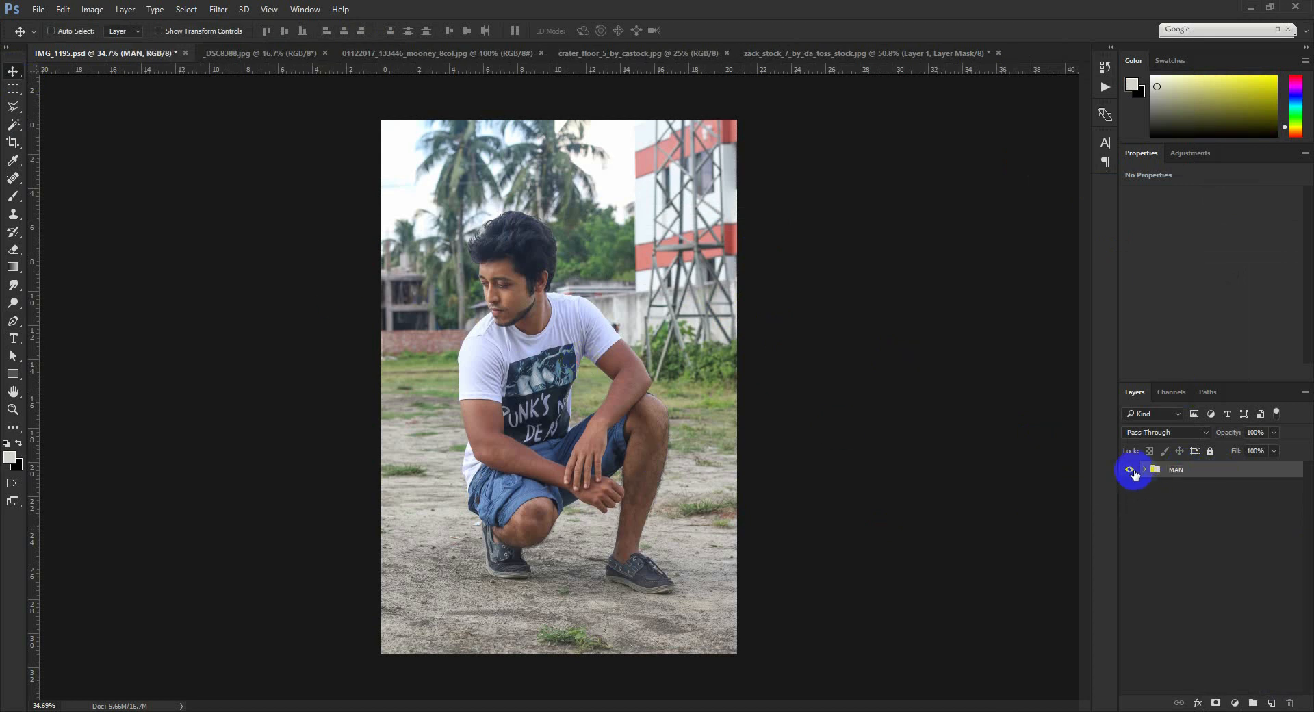
pyautogui.click(1132, 470)
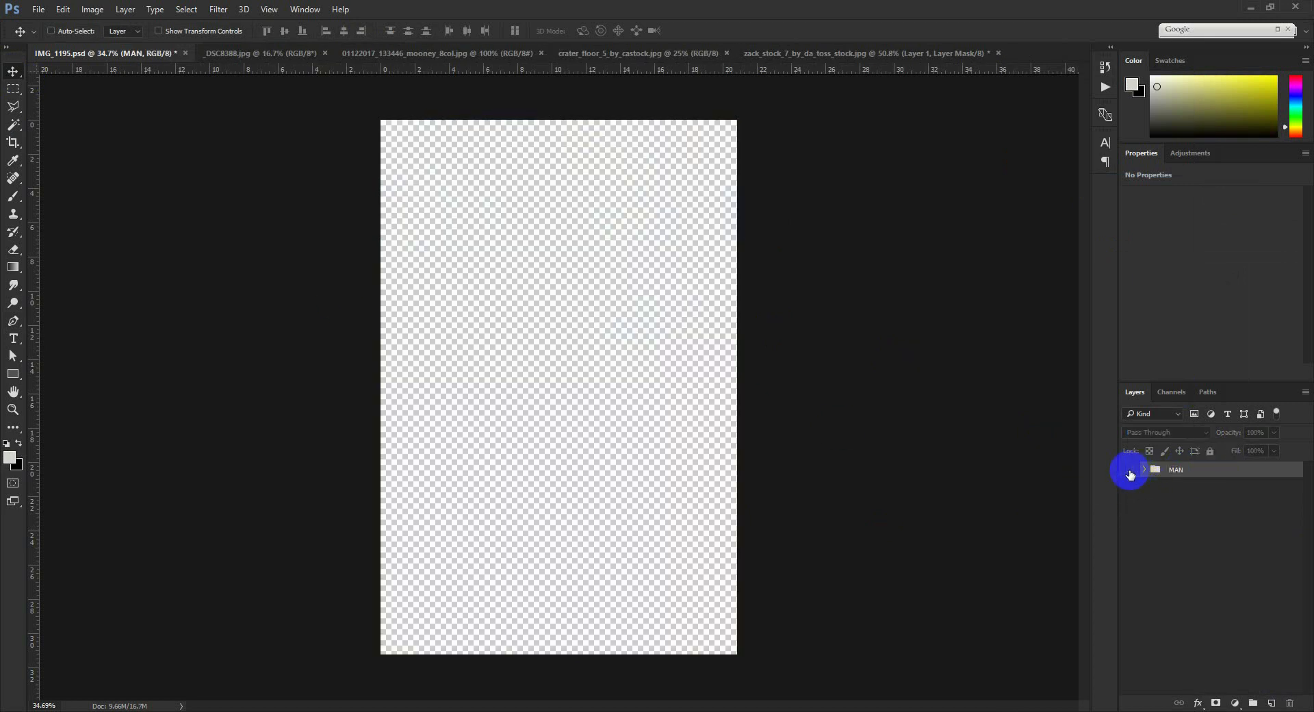
# Copy the crater_floor_5_by_castock.jpg image into the IMG_1195.psd document
pyautogui.click(641, 52)
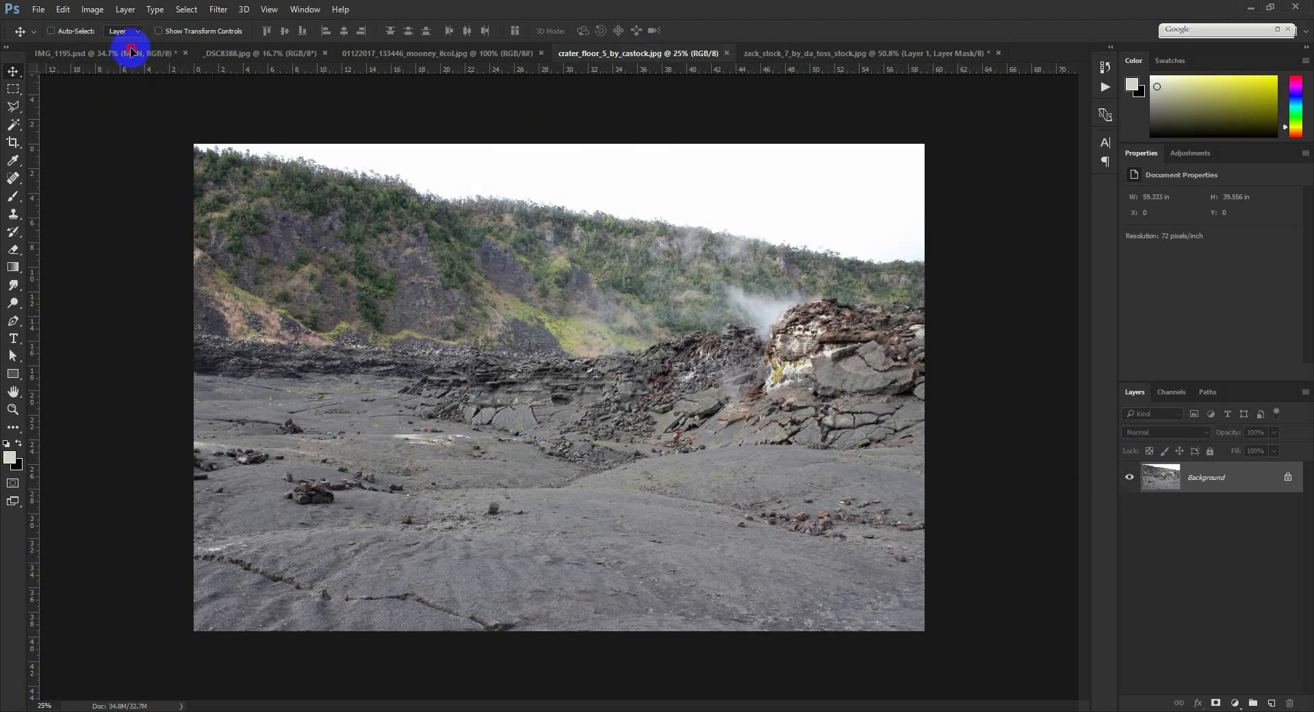
pyautogui.moveTo(130, 51); pyautogui.dragTo(650, 449)
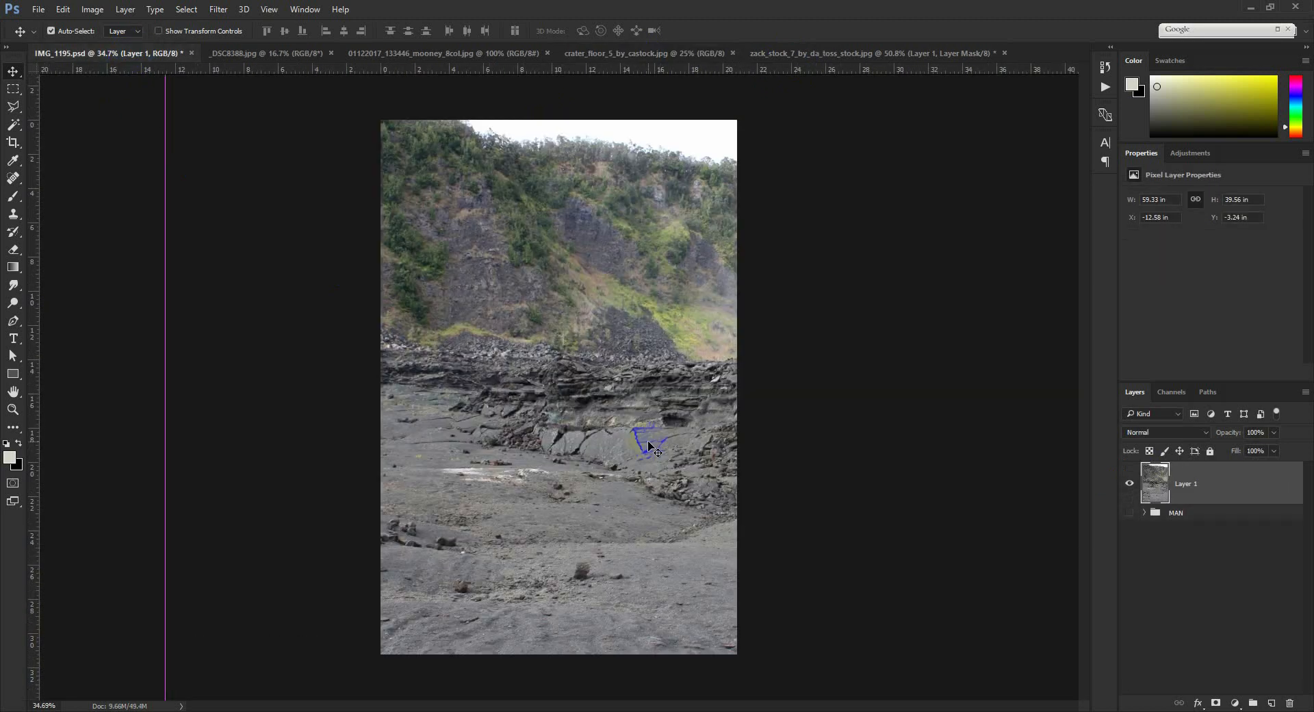
# Scale the crater floor layer to about 31 × 20.7 in across the lower canvas and place it below the MAN group
pyautogui.hotkey('ctrl', 't')
pyautogui.click(236, 32)
pyautogui.moveTo(184, 31); pyautogui.dragTo(158, 44)
pyautogui.moveTo(361, 273); pyautogui.dragTo(590, 476)
pyautogui.moveTo(913, 213); pyautogui.dragTo(831, 254)
pyautogui.moveTo(732, 375); pyautogui.dragTo(714, 414)
pyautogui.press('Return')
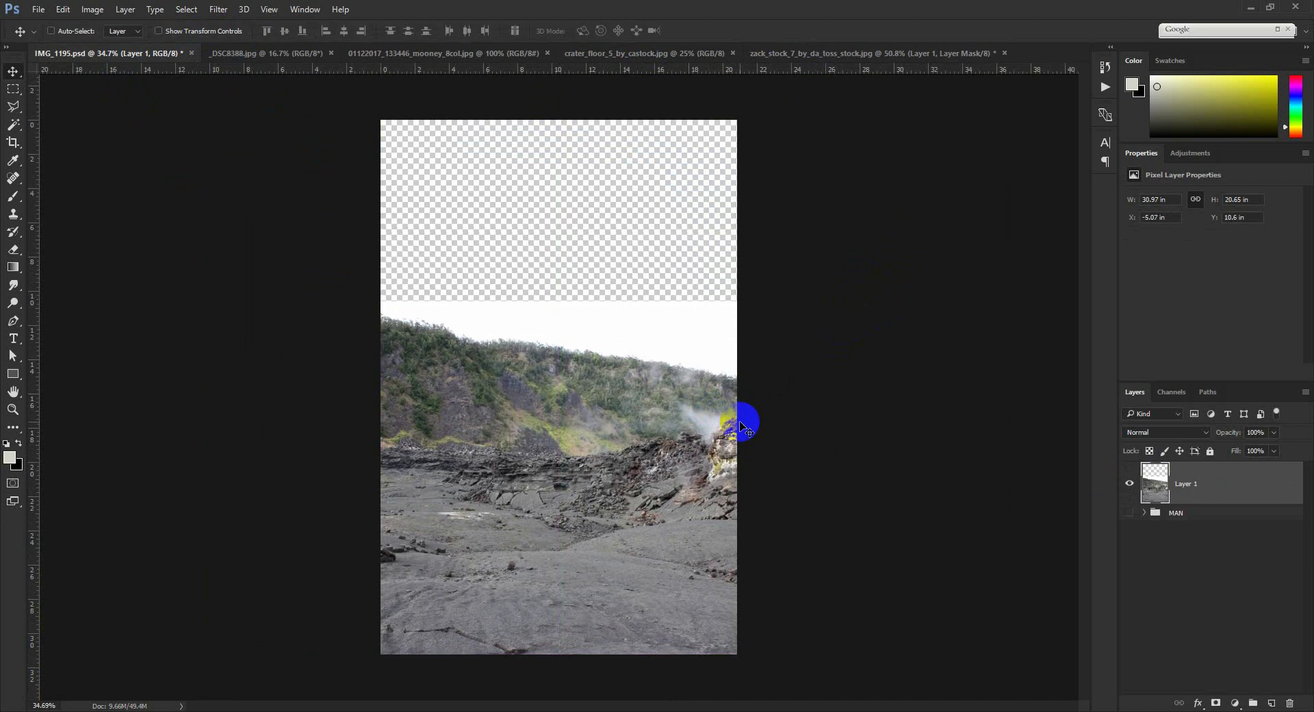
pyautogui.moveTo(1186, 499); pyautogui.dragTo(1192, 568)
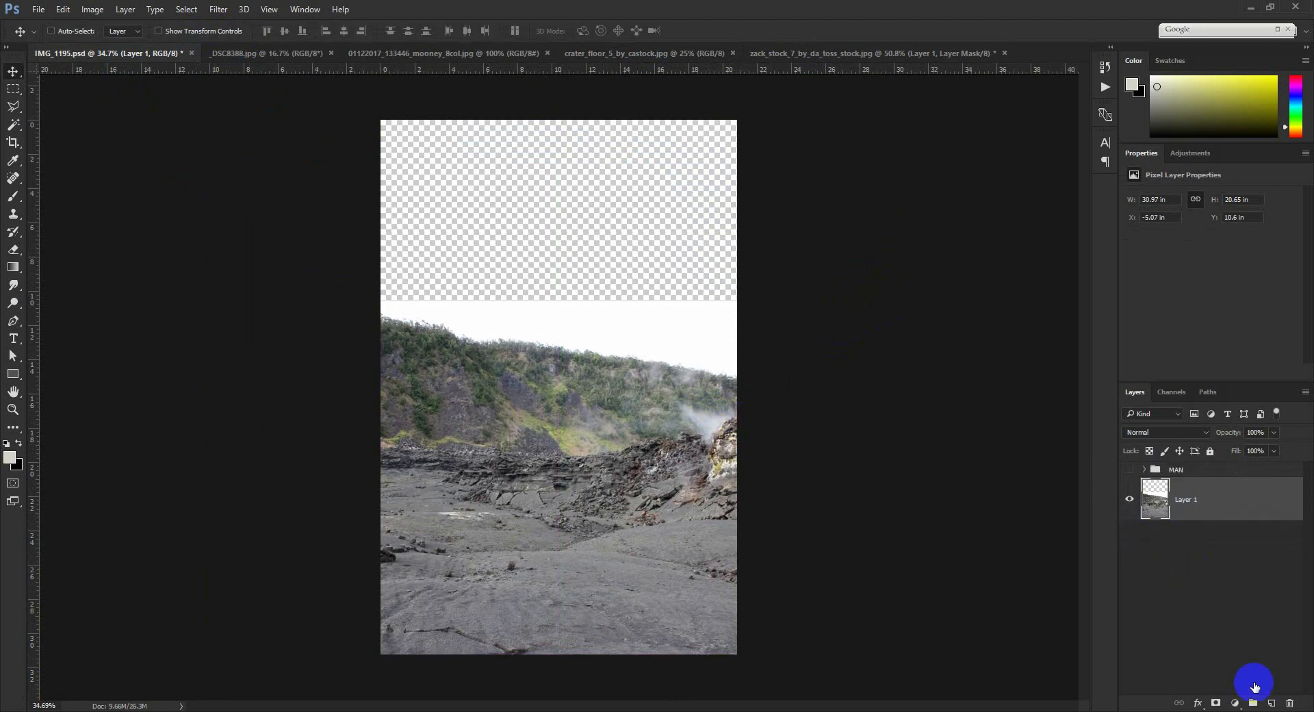
# Add a Solid Color fill layer in dark grey #262626 and place it below the crater floor layer
pyautogui.click(1237, 703)
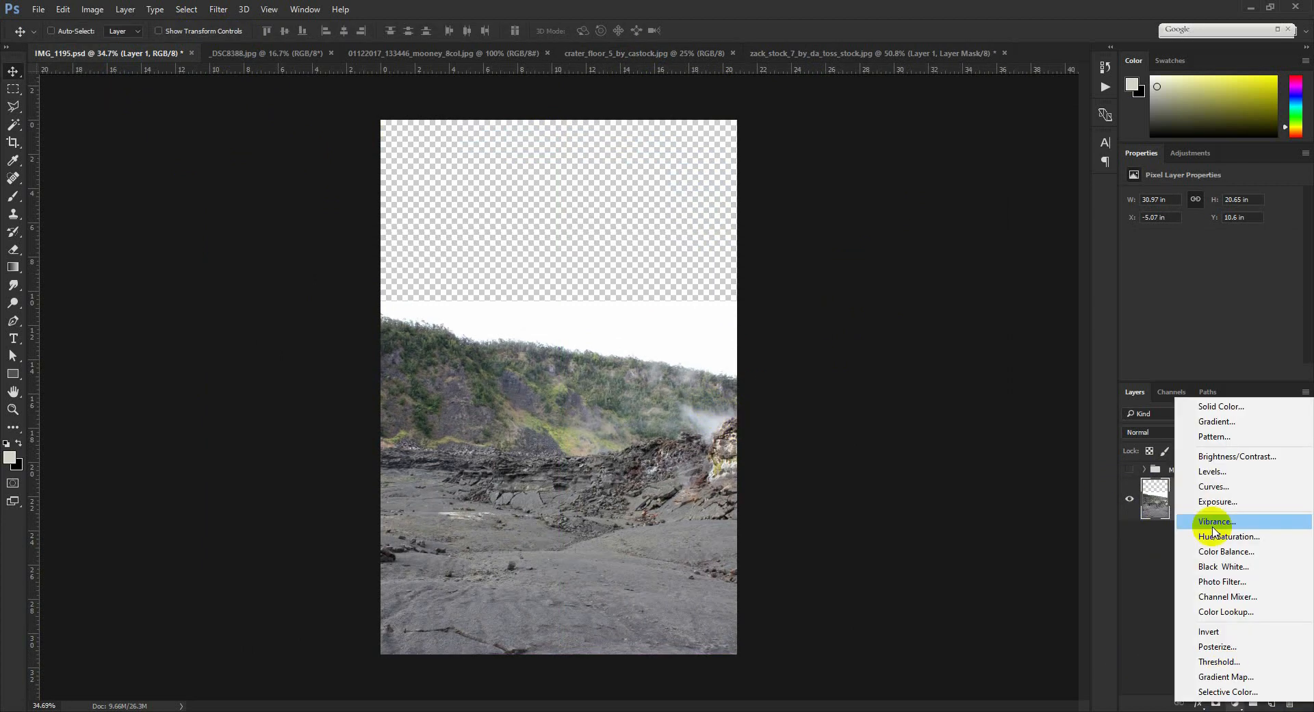
pyautogui.click(1217, 408)
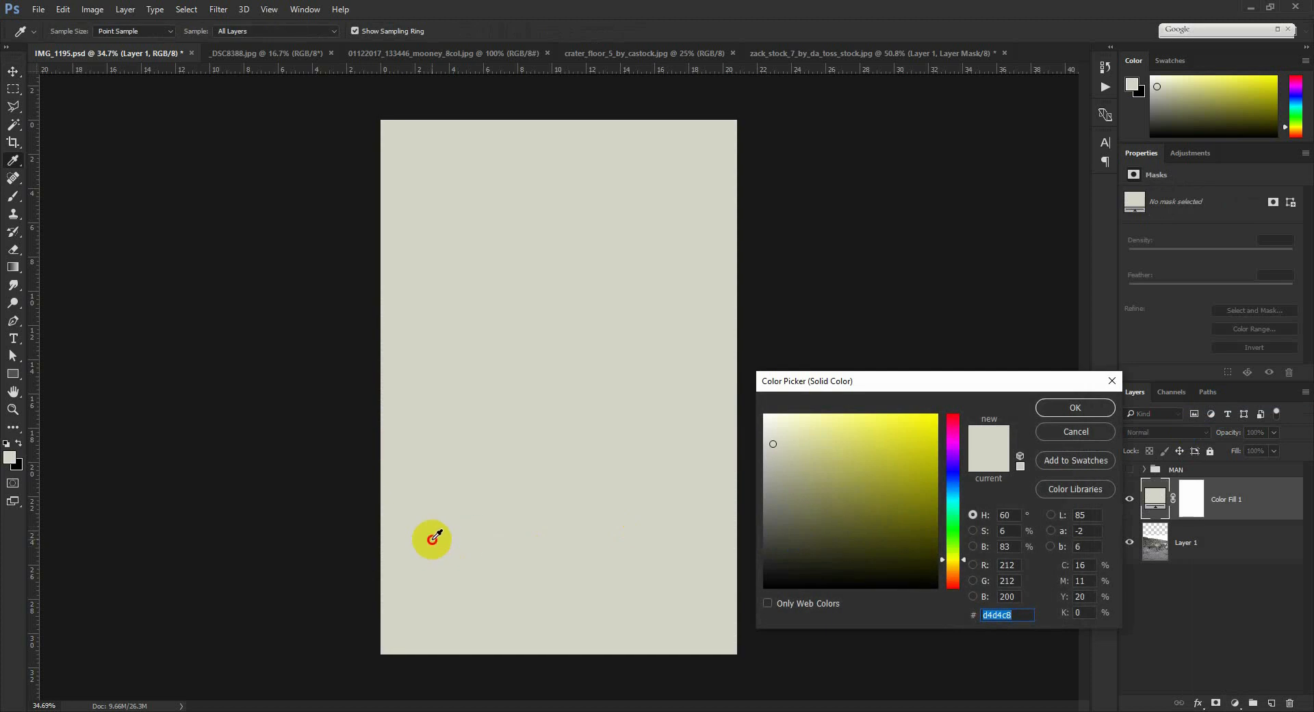
pyautogui.moveTo(812, 507); pyautogui.dragTo(720, 557)
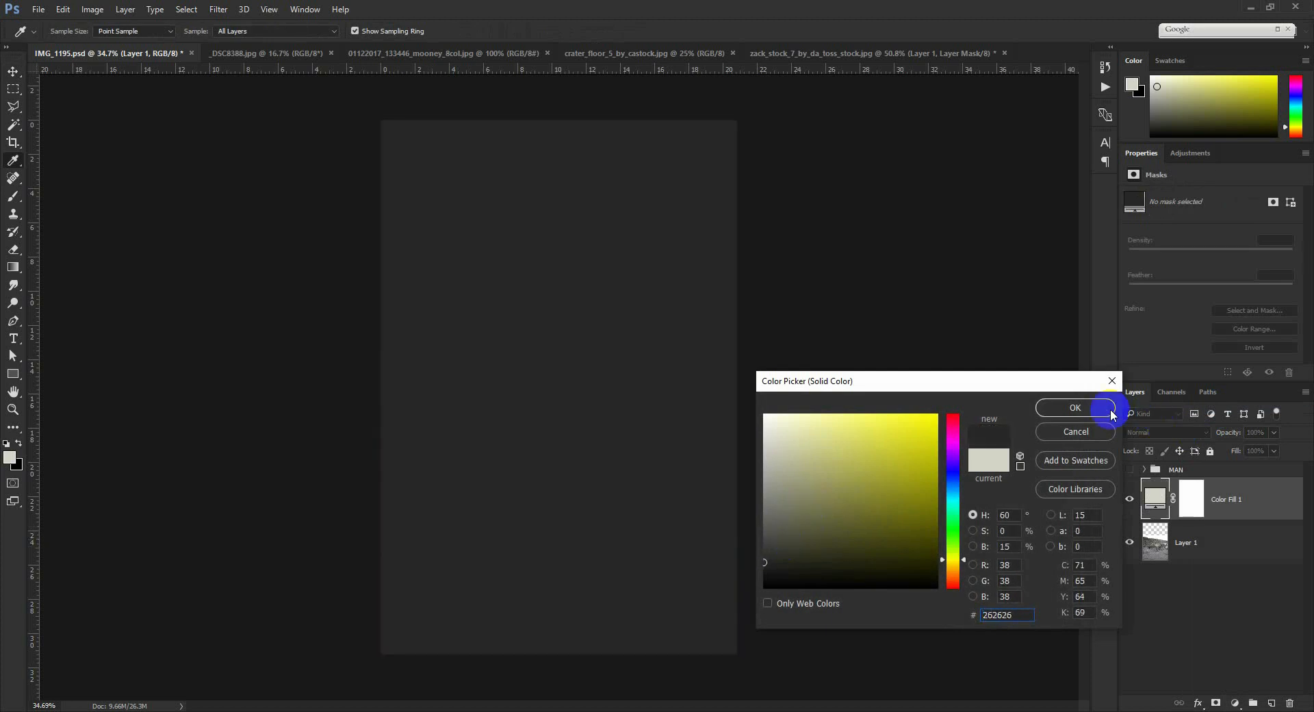
pyautogui.click(1108, 409)
pyautogui.moveTo(1194, 479); pyautogui.dragTo(1220, 598)
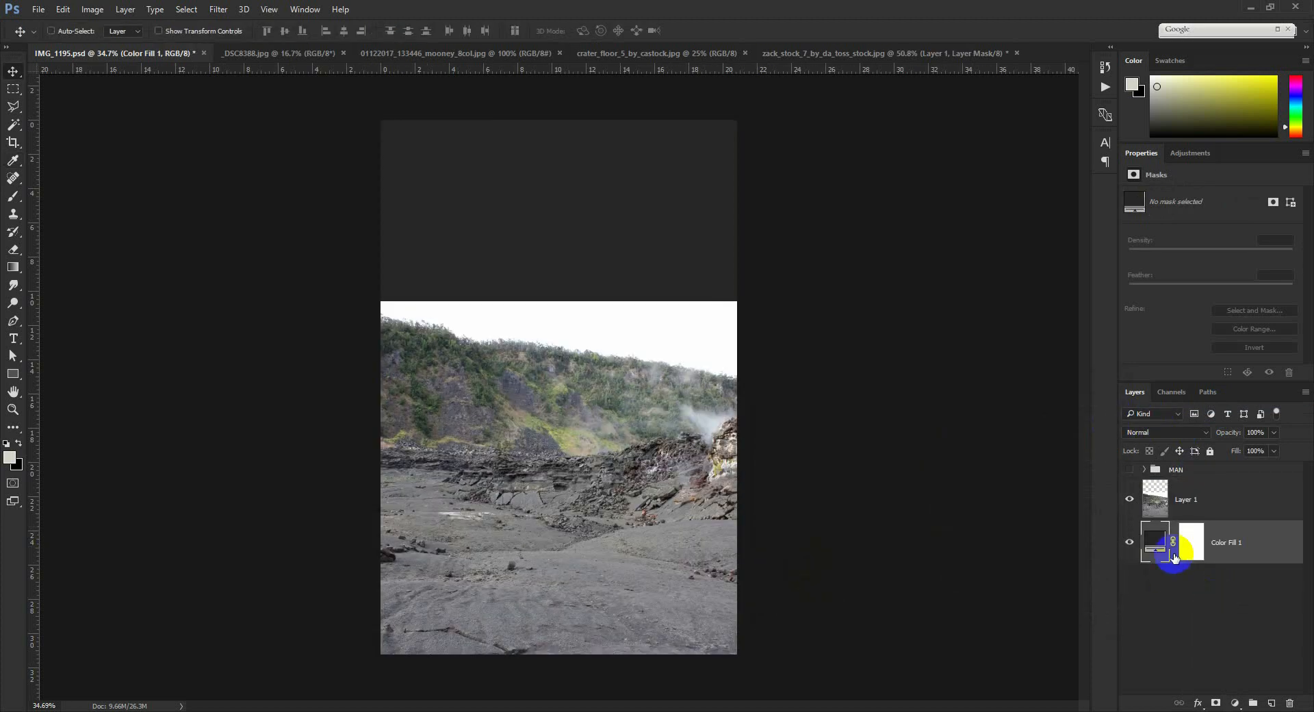
# Add a mask to the crater floor layer and fade out its upper part with a black-to-white linear gradient
pyautogui.click(1180, 510)
pyautogui.click(1216, 702)
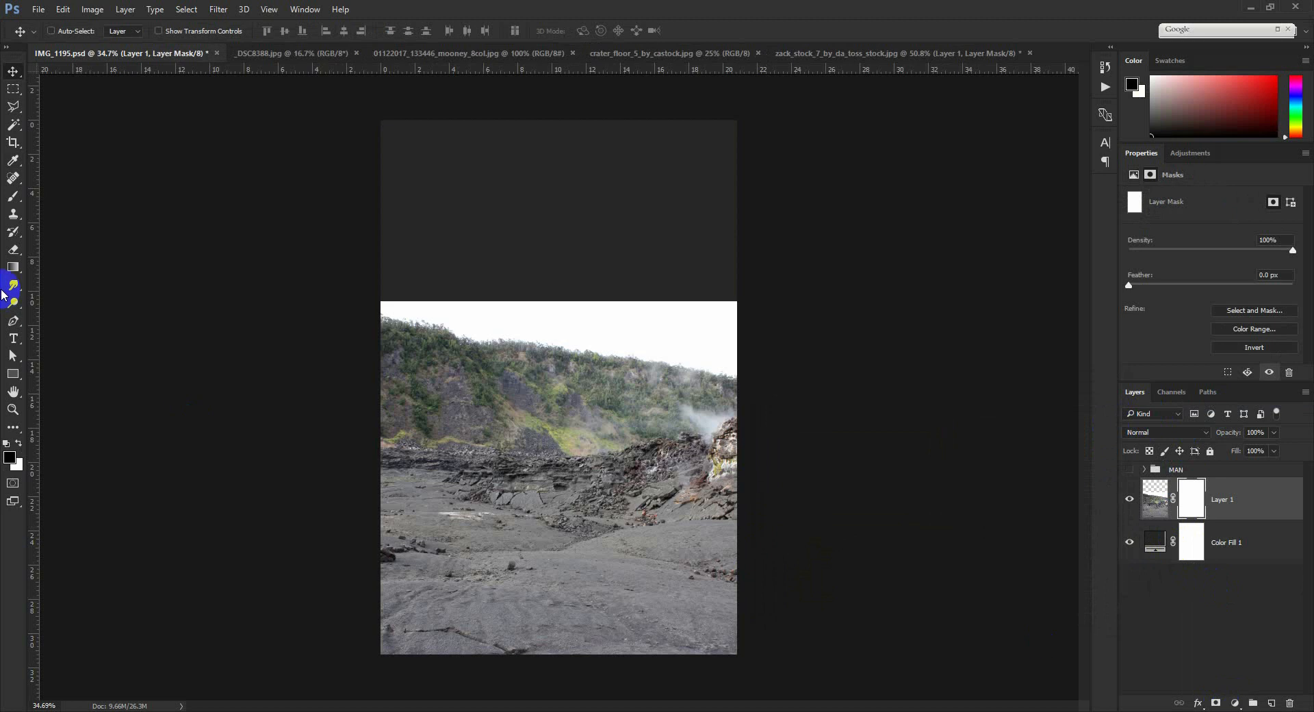
pyautogui.click(13, 270)
pyautogui.moveTo(546, 551); pyautogui.dragTo(551, 591)
pyautogui.hotkey('ctrl', 'z')
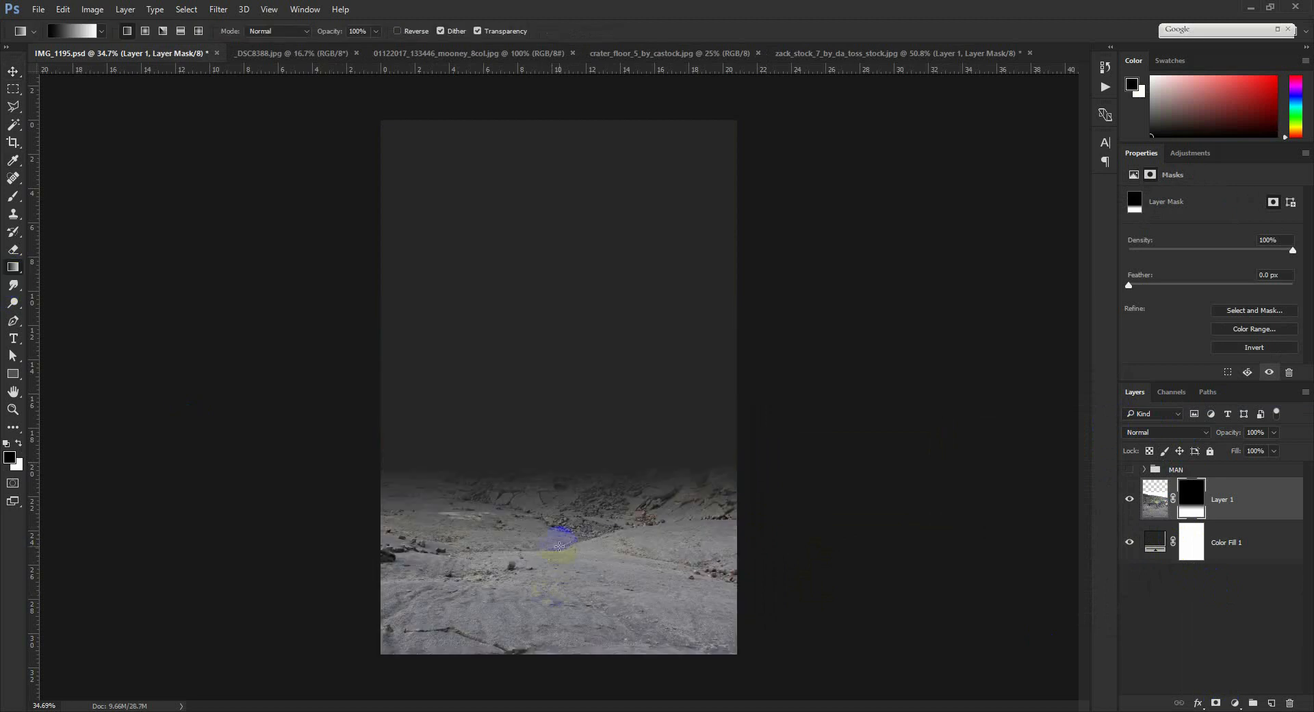
# Look at the zack_stock_7 dog cut-out document and close the crater_floor_5_by_castock.jpg document
pyautogui.click(13, 71)
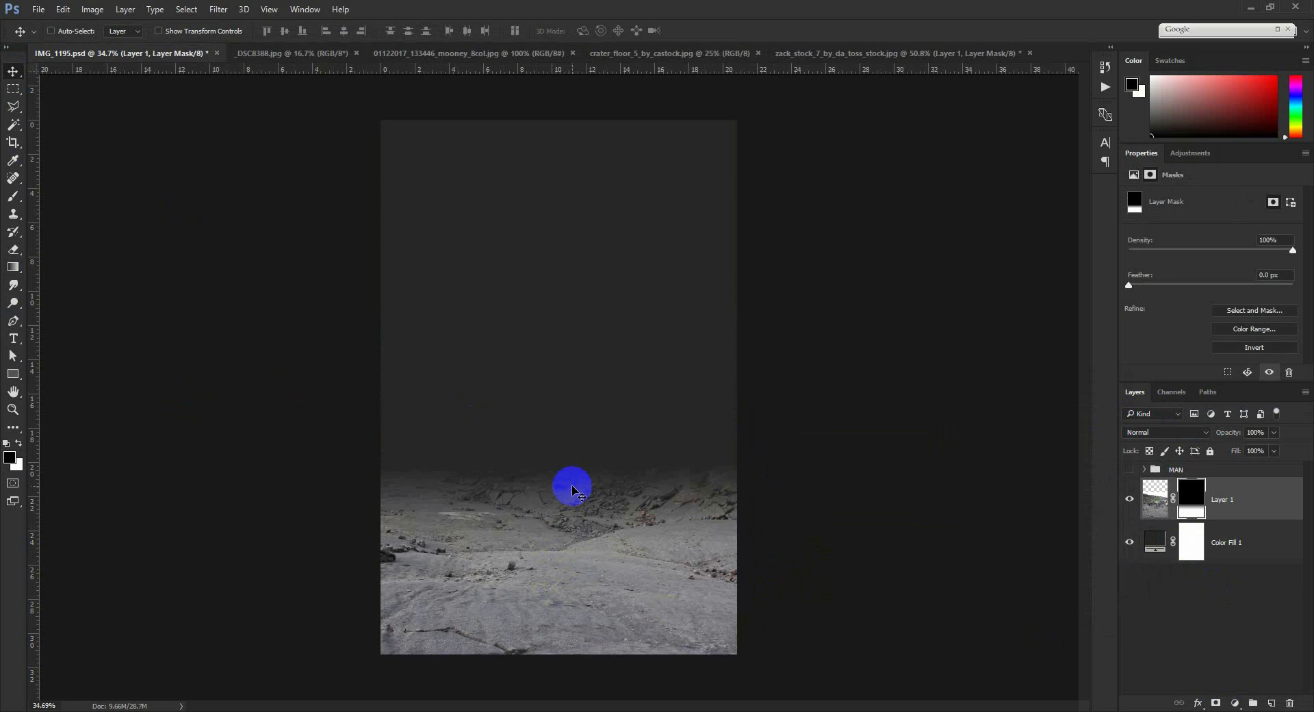
pyautogui.click(825, 54)
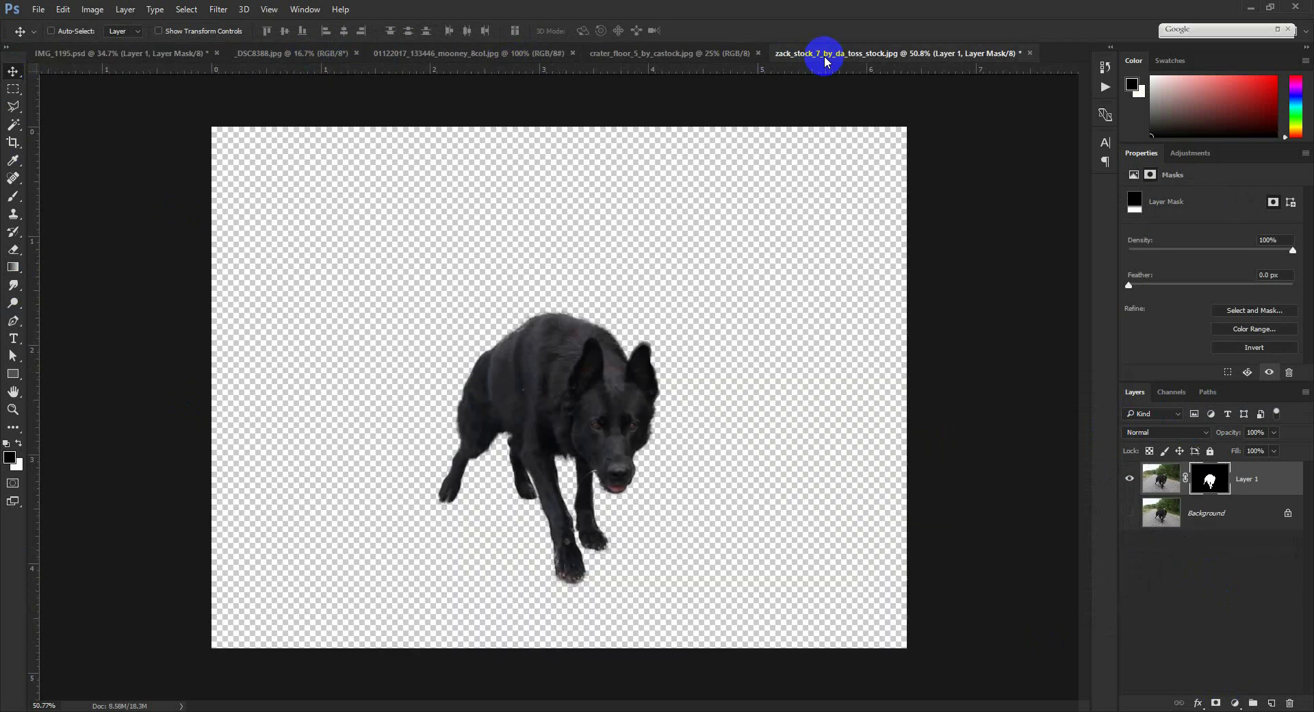
pyautogui.click(695, 52)
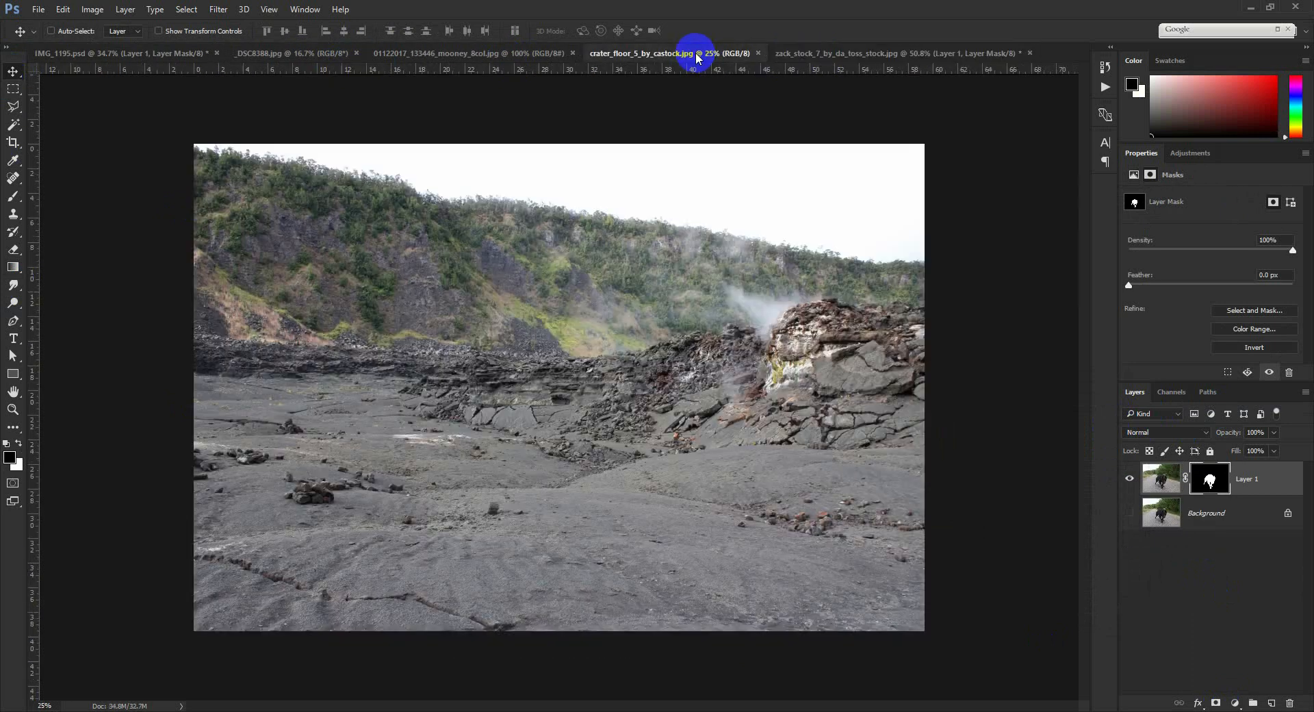
pyautogui.click(757, 52)
# Copy the _DSC8388.jpg mountain photo into IMG_1195.psd and place it below the crater floor layer
pyautogui.click(530, 52)
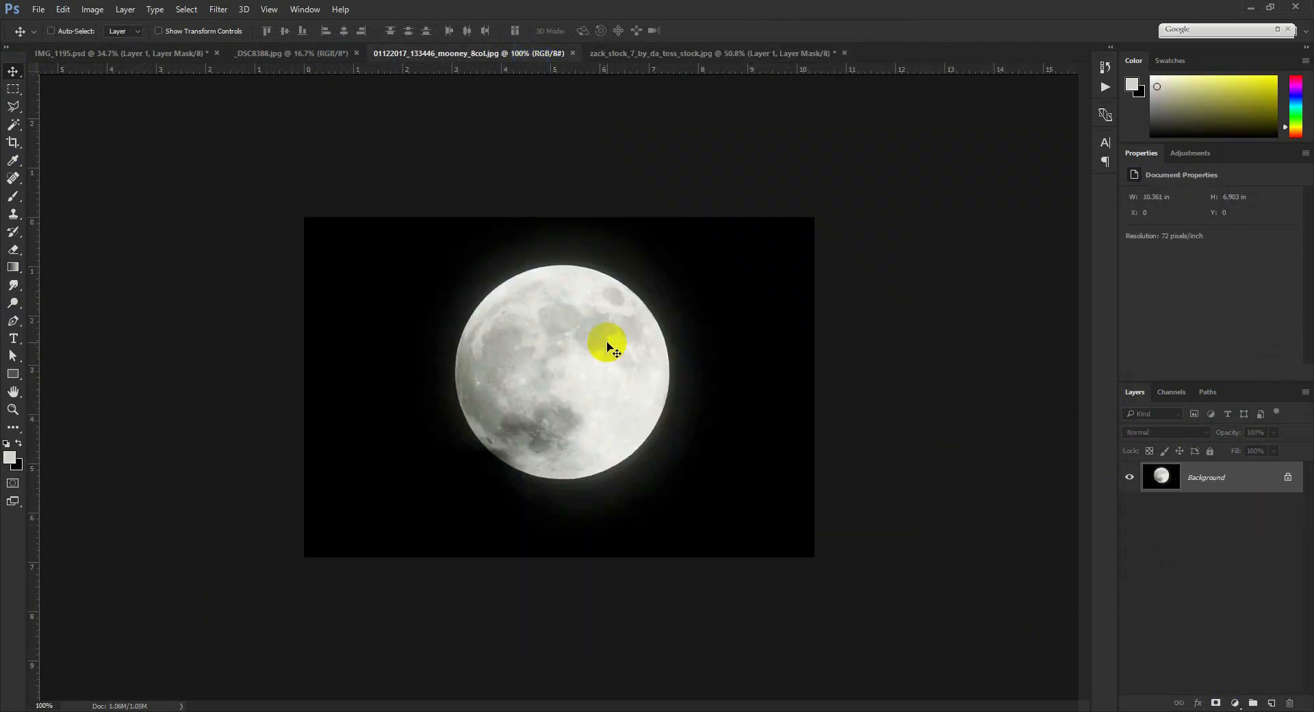
pyautogui.click(302, 53)
pyautogui.click(150, 53)
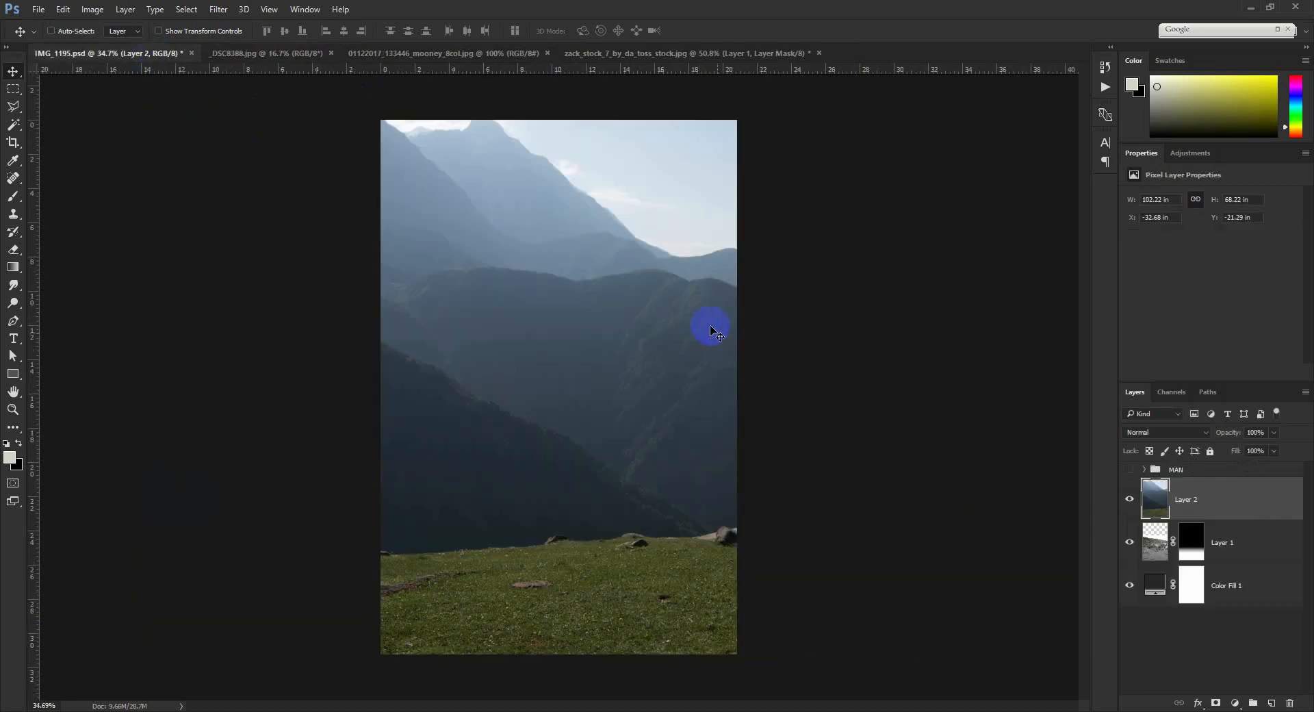
pyautogui.moveTo(1202, 505); pyautogui.dragTo(1211, 545)
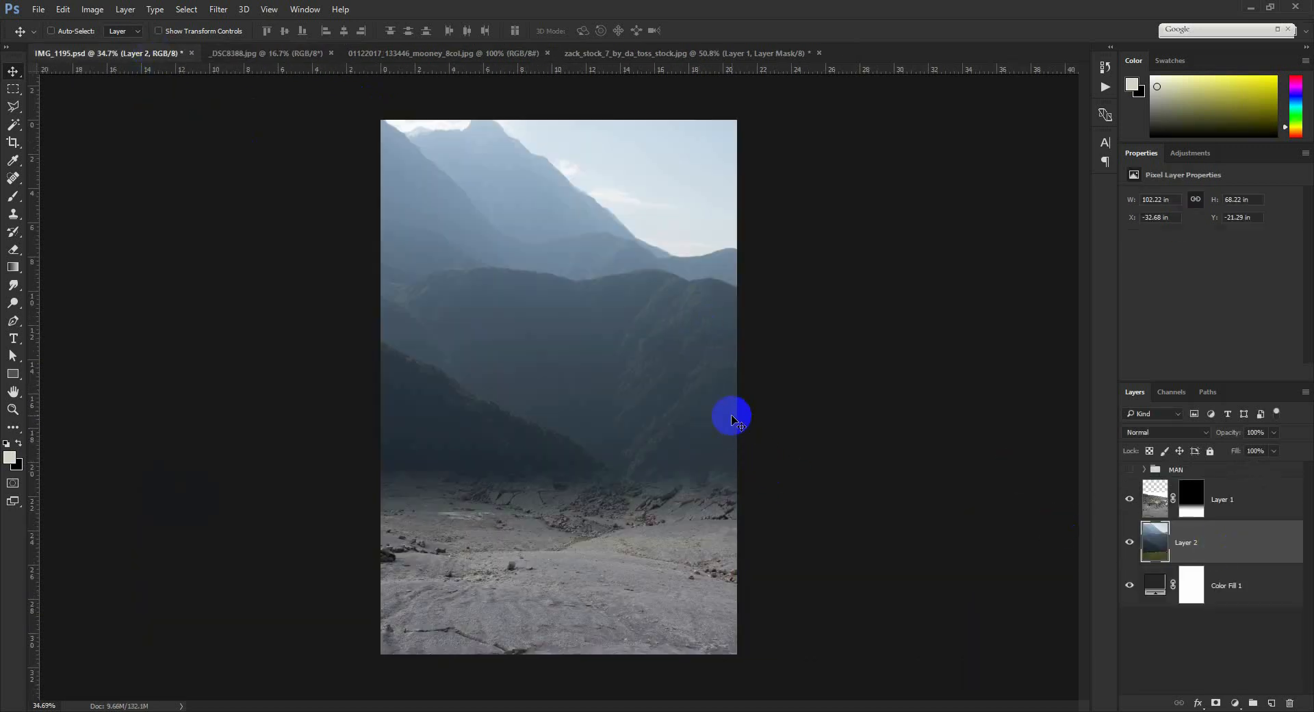
# Scale the mountain layer to 45% and flip it horizontally, with its peaks behind the crater floor
pyautogui.moveTo(732, 419); pyautogui.dragTo(388, 442)
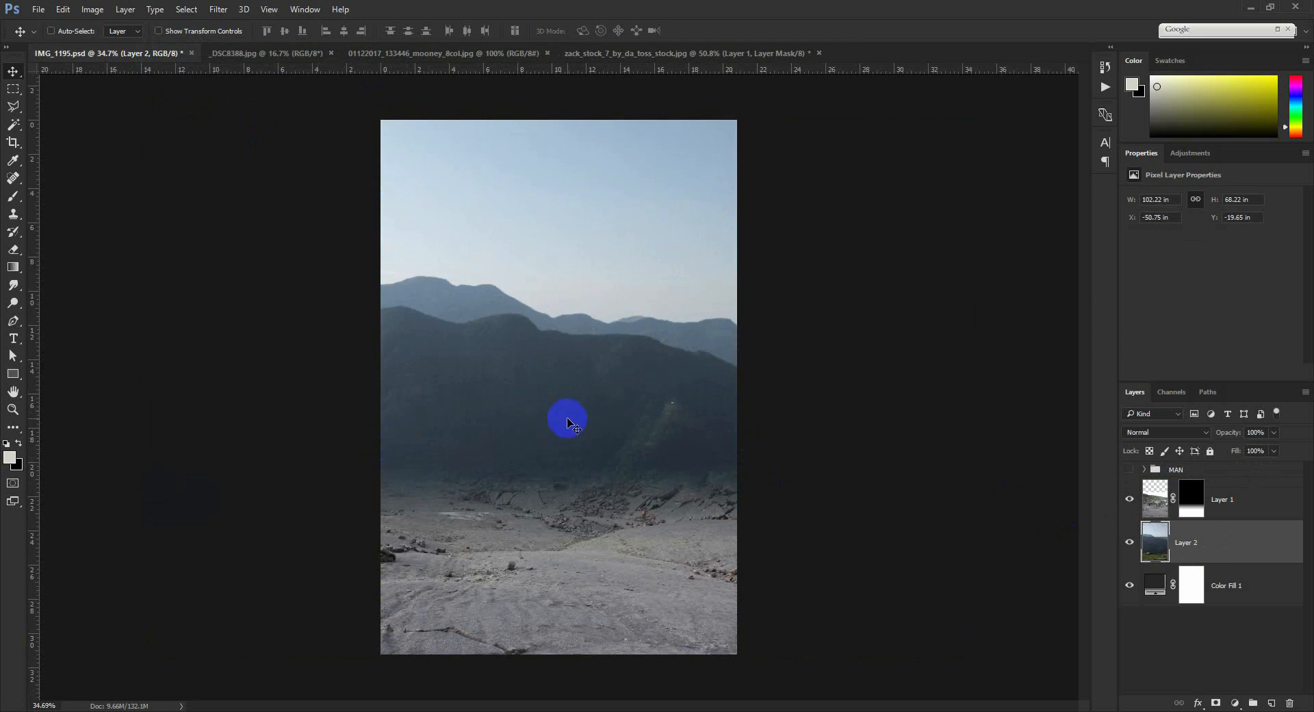
pyautogui.hotkey('ctrl', 't')
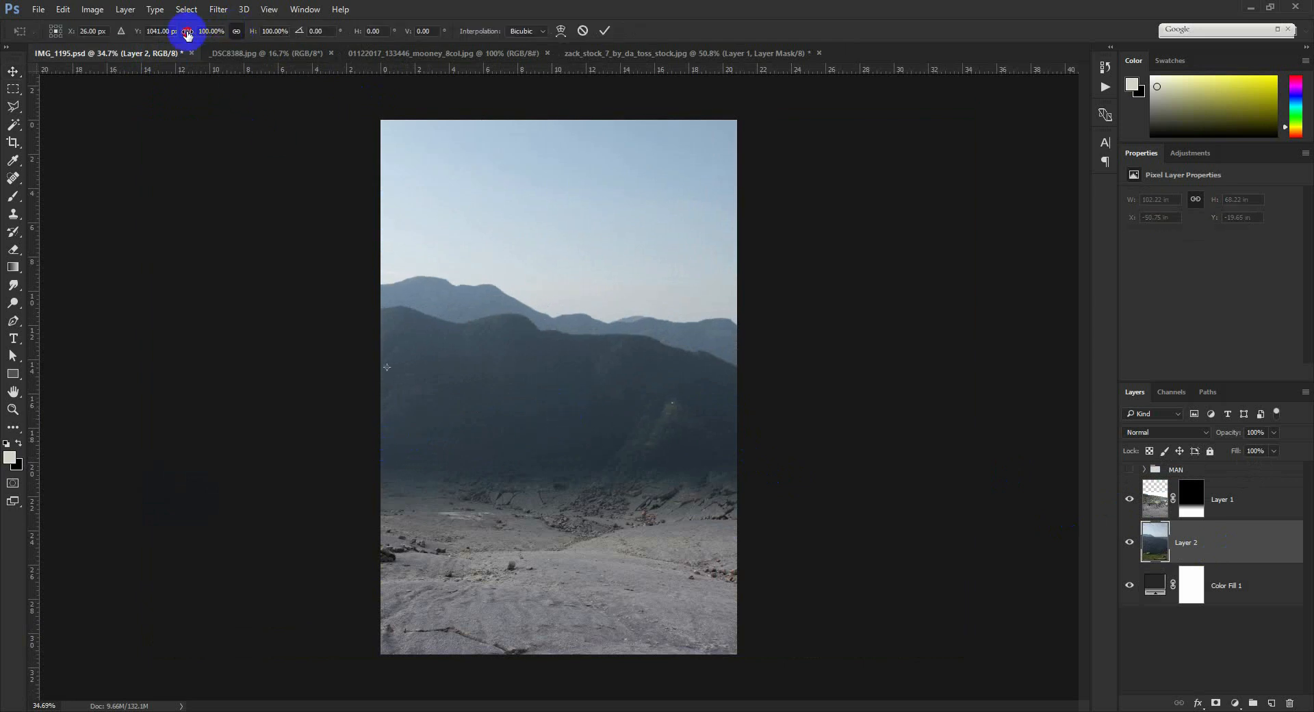
pyautogui.moveTo(187, 32); pyautogui.dragTo(150, 54)
pyautogui.moveTo(542, 400); pyautogui.dragTo(800, 473)
pyautogui.rightClick(479, 426)
pyautogui.click(575, 629)
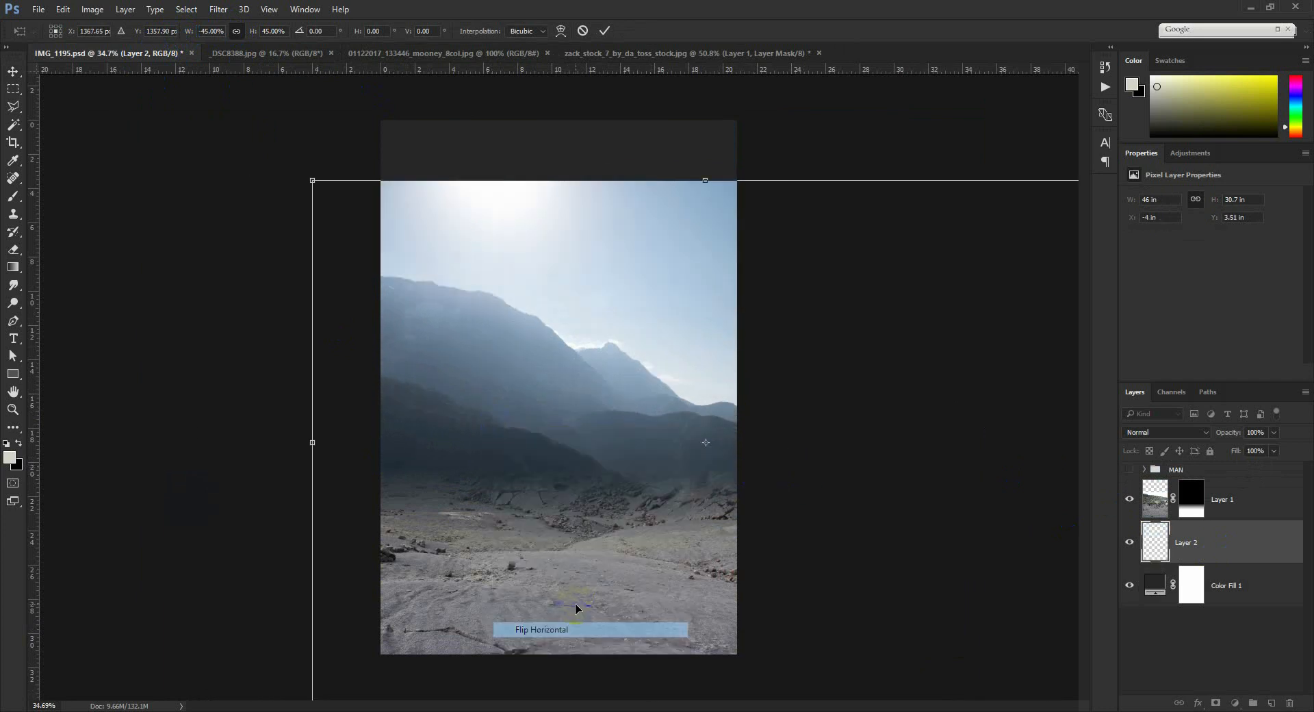
pyautogui.moveTo(625, 466); pyautogui.dragTo(435, 453)
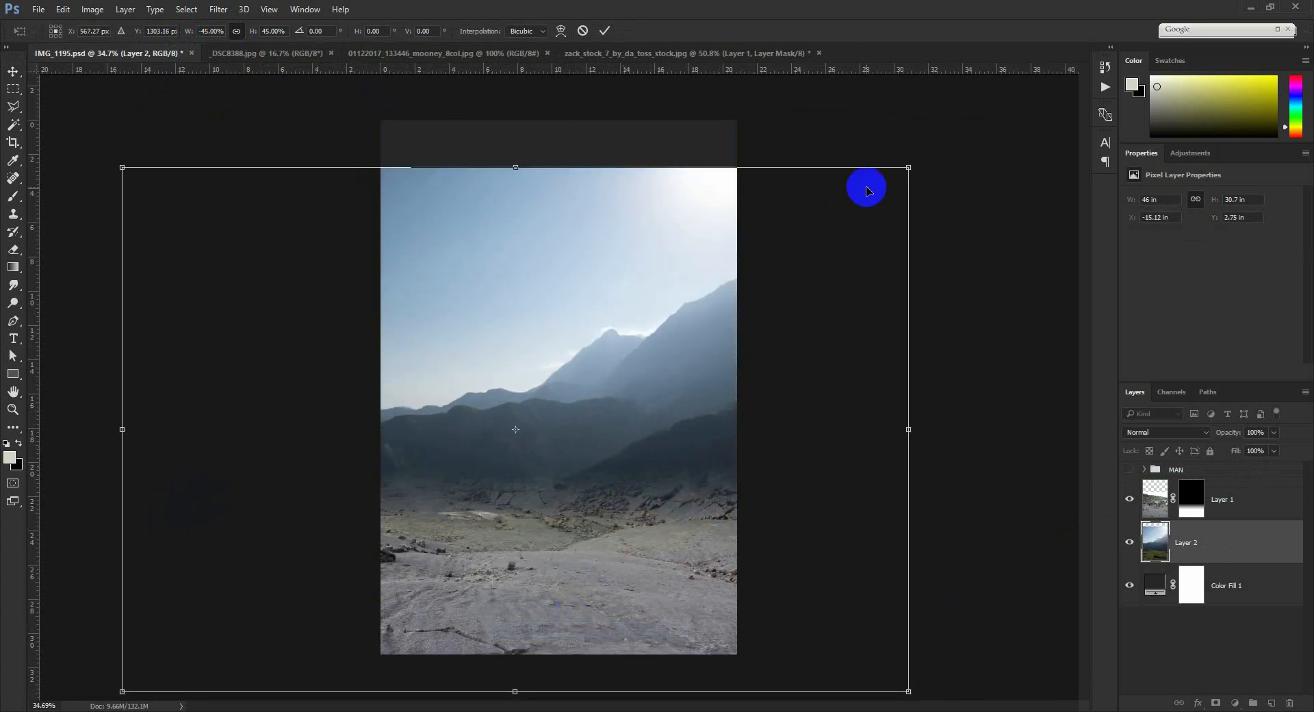
# Resize the mountain layer to about 52.2 × 34.8 in and align its upper edge with the canvas top
pyautogui.moveTo(907, 167); pyautogui.dragTo(798, 205)
pyautogui.moveTo(704, 290); pyautogui.dragTo(683, 194)
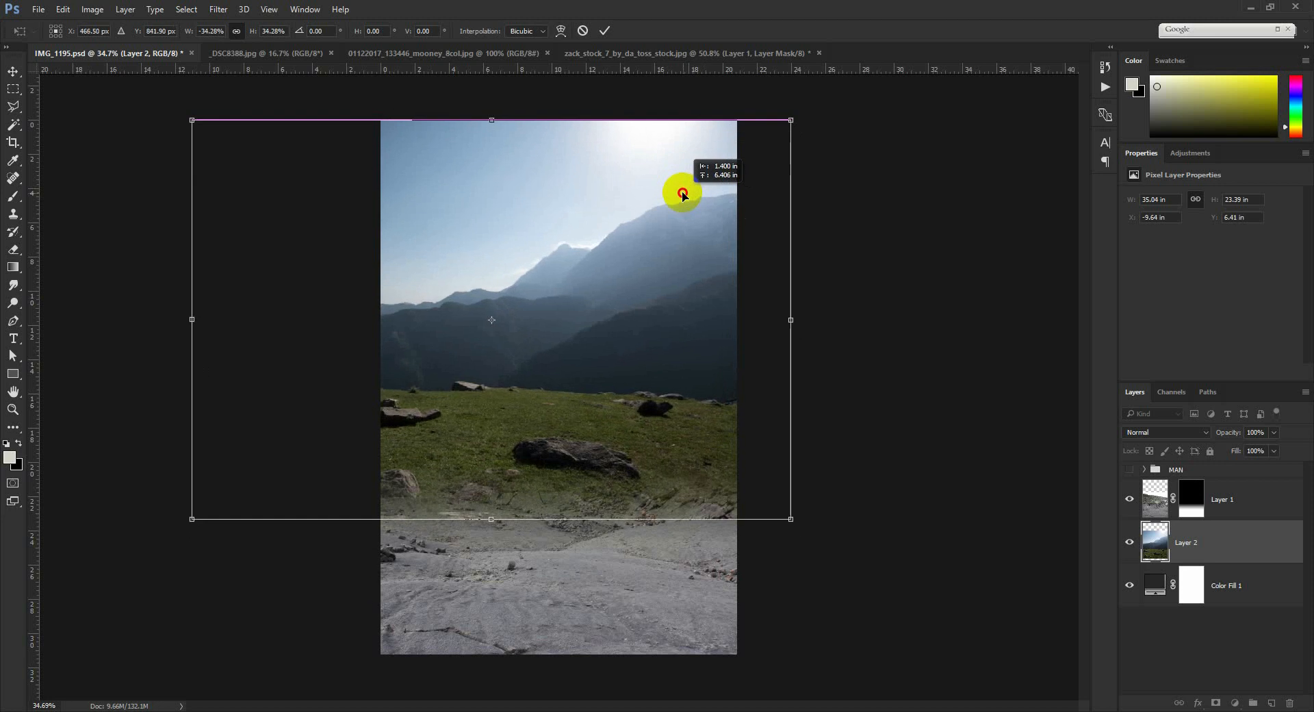
pyautogui.moveTo(788, 519); pyautogui.dragTo(1085, 696)
pyautogui.moveTo(790, 484); pyautogui.dragTo(612, 486)
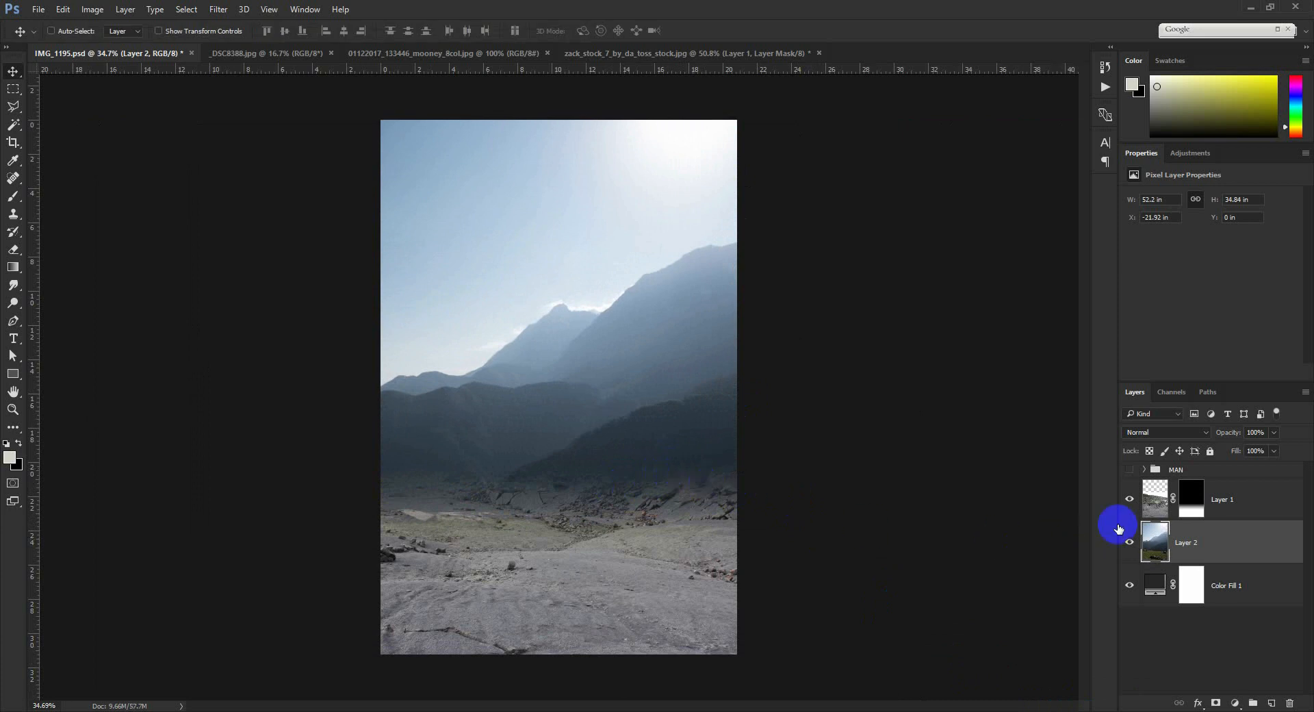
# Paint on the crater floor layer's mask with a 700 px soft brush, switching to white to restore the lower ground
pyautogui.click(1194, 503)
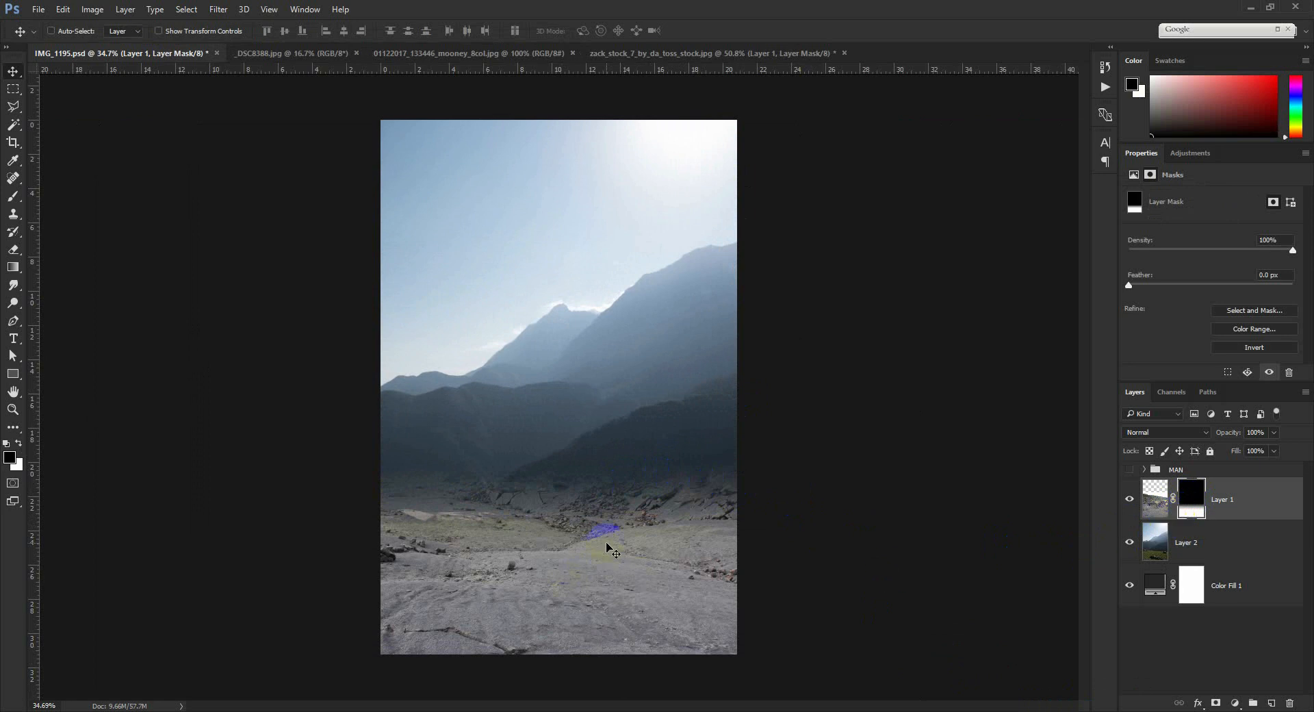
pyautogui.click(14, 196)
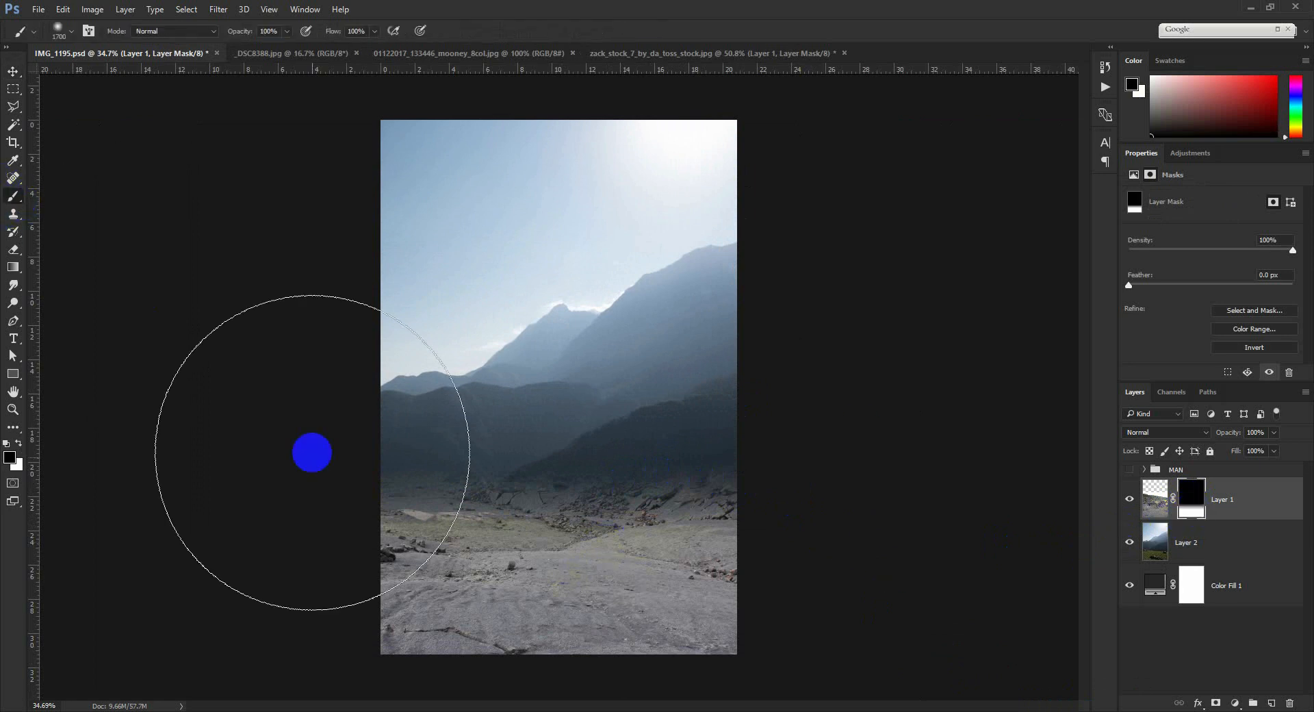
pyautogui.press('[')
pyautogui.press('[')
pyautogui.press('[')
pyautogui.press('[')
pyautogui.press('[')
pyautogui.press('[')
pyautogui.press('[')
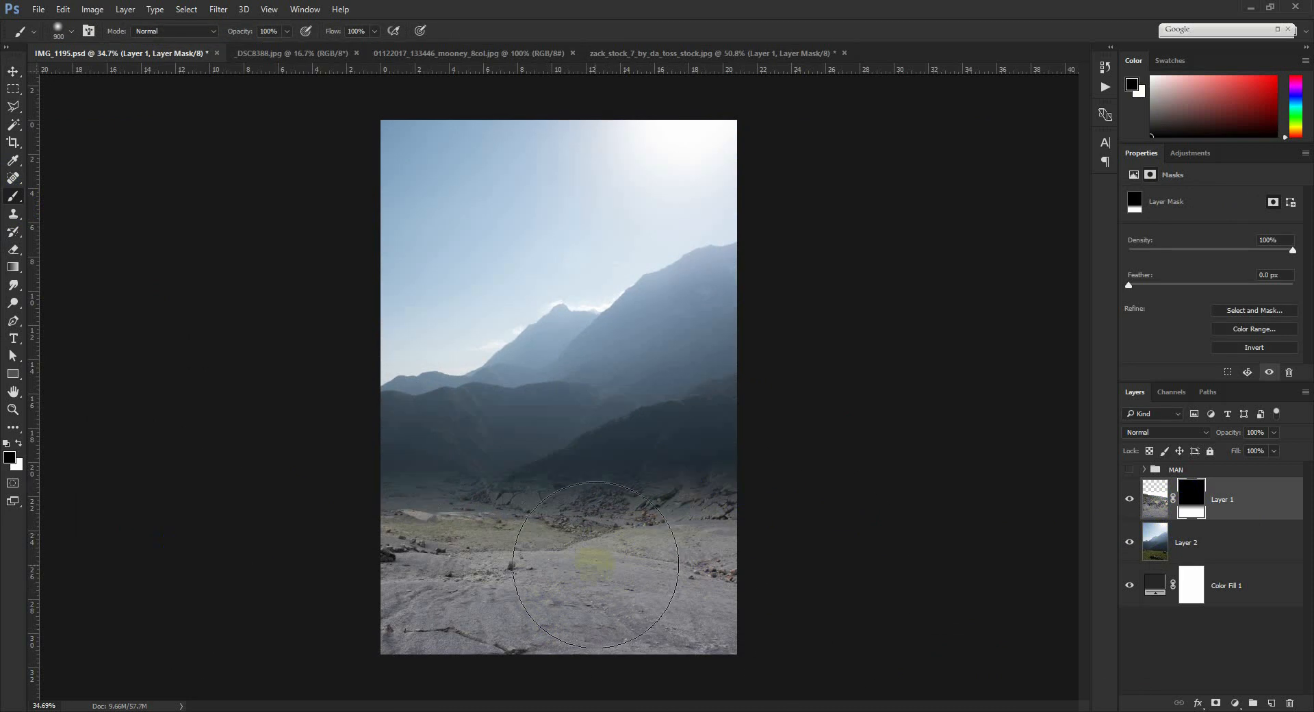
pyautogui.click(435, 576)
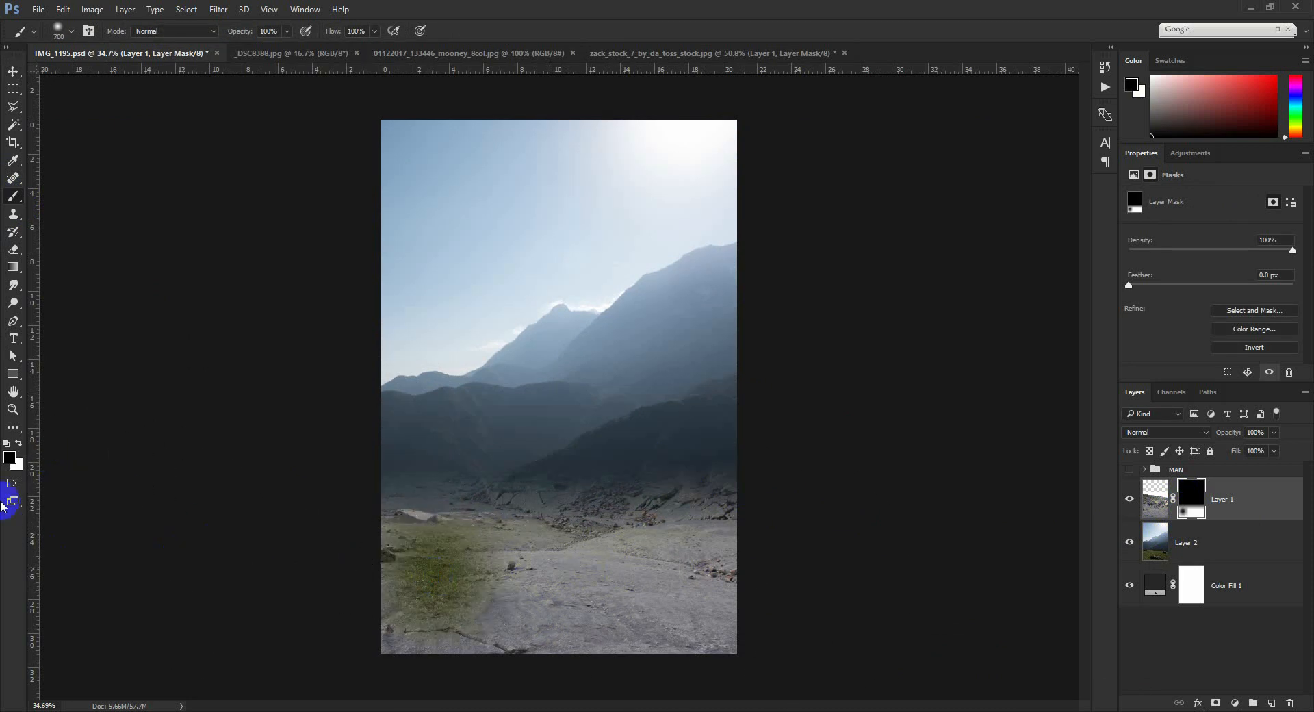
pyautogui.click(18, 444)
pyautogui.moveTo(393, 608)
pyautogui.mouseDown()
pyautogui.moveTo(539, 615)
pyautogui.moveTo(531, 589)
pyautogui.mouseUp()
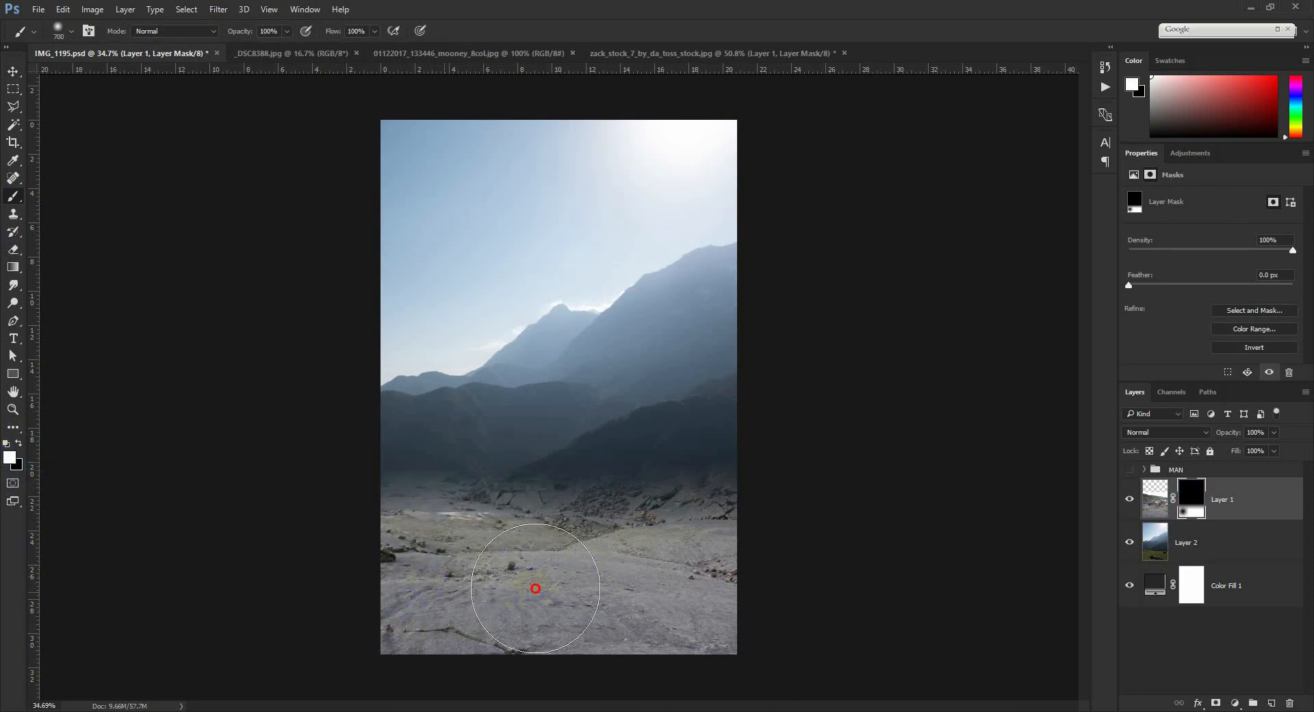
# Paint white on the crater mask to reveal rocks up to the mountains' base, and blend the edge with black at 20% brush opacity
pyautogui.press('[')
pyautogui.moveTo(406, 574)
pyautogui.mouseDown()
pyautogui.moveTo(395, 547)
pyautogui.moveTo(550, 554)
pyautogui.moveTo(474, 545)
pyautogui.moveTo(578, 529)
pyautogui.moveTo(577, 516)
pyautogui.moveTo(774, 530)
pyautogui.moveTo(685, 552)
pyautogui.moveTo(737, 523)
pyautogui.moveTo(723, 480)
pyautogui.moveTo(685, 503)
pyautogui.moveTo(712, 461)
pyautogui.moveTo(627, 493)
pyautogui.moveTo(509, 509)
pyautogui.moveTo(383, 506)
pyautogui.moveTo(382, 488)
pyautogui.moveTo(435, 500)
pyautogui.moveTo(276, 518)
pyautogui.moveTo(510, 464)
pyautogui.moveTo(453, 452)
pyautogui.moveTo(518, 466)
pyautogui.moveTo(534, 442)
pyautogui.moveTo(469, 464)
pyautogui.mouseUp()
pyautogui.press('[')
pyautogui.press('[')
pyautogui.press('[')
pyautogui.press('2')
pyautogui.click(18, 443)
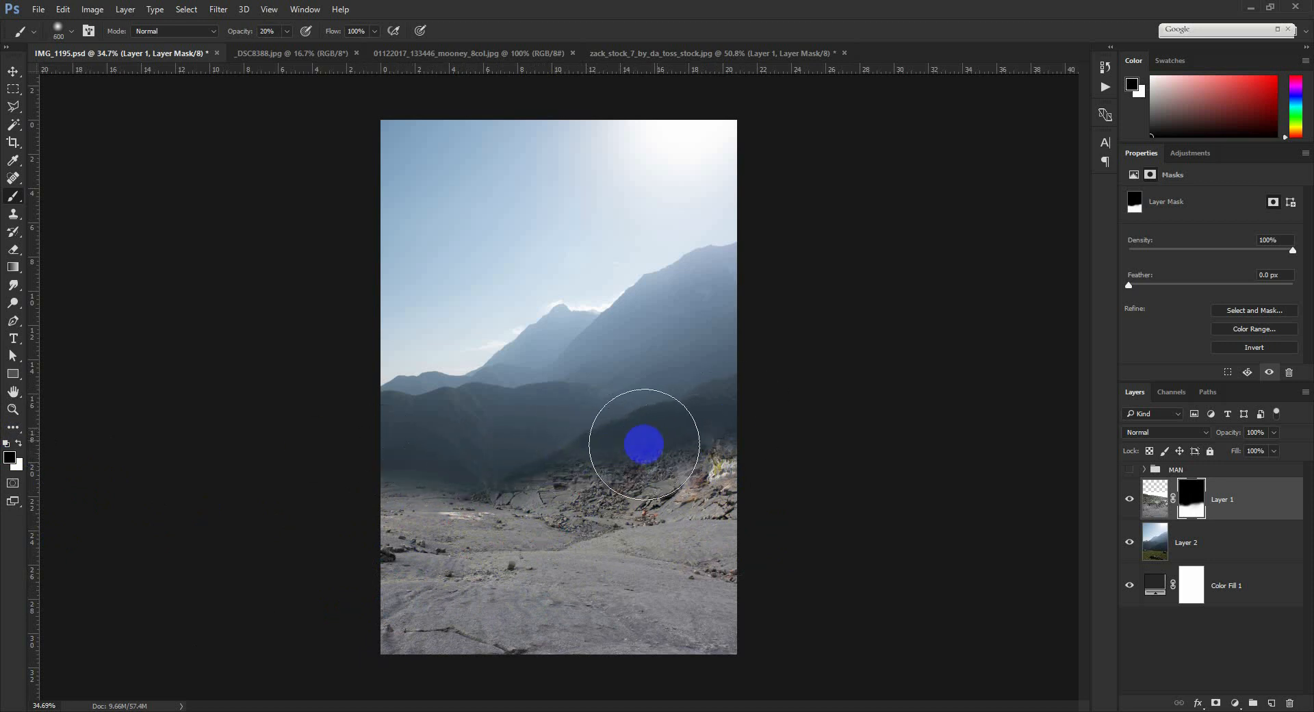
pyautogui.press(']')
pyautogui.press(']')
# Try a lower opacity on the mountain layer and return it to 100%
pyautogui.click(1225, 547)
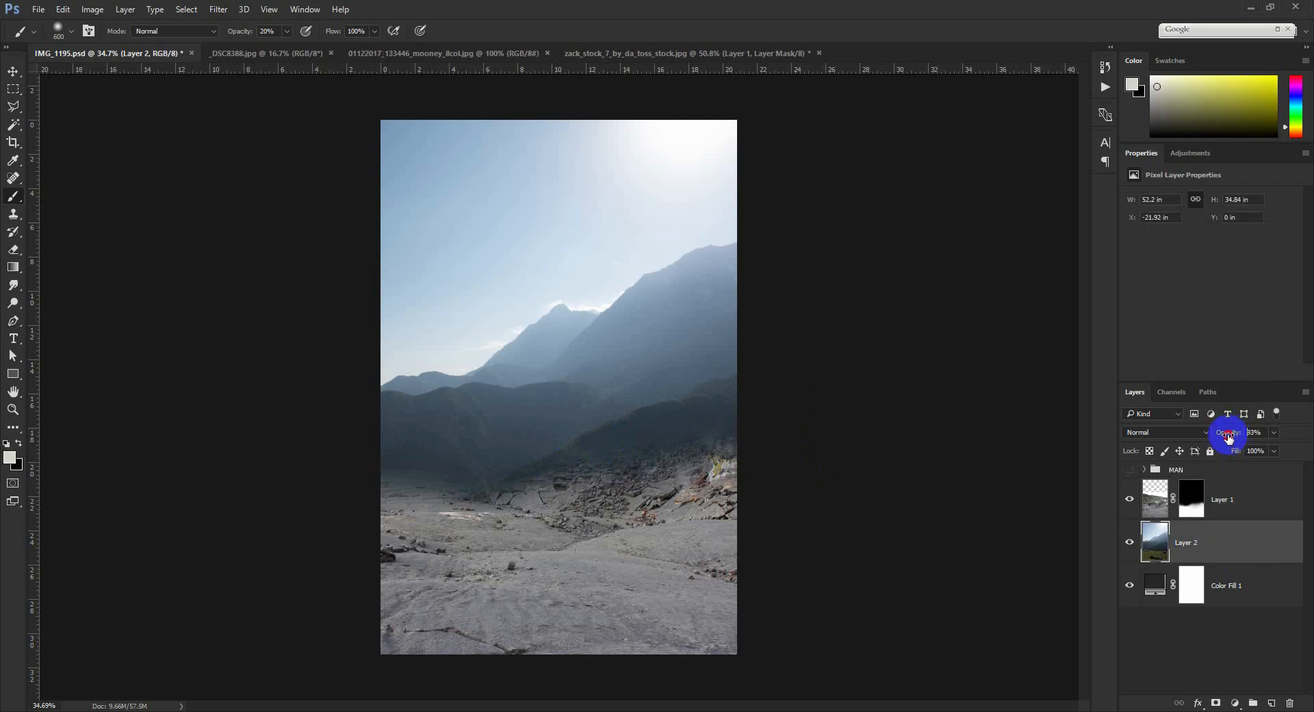
pyautogui.moveTo(1228, 437); pyautogui.dragTo(1302, 443)
pyautogui.click(11, 74)
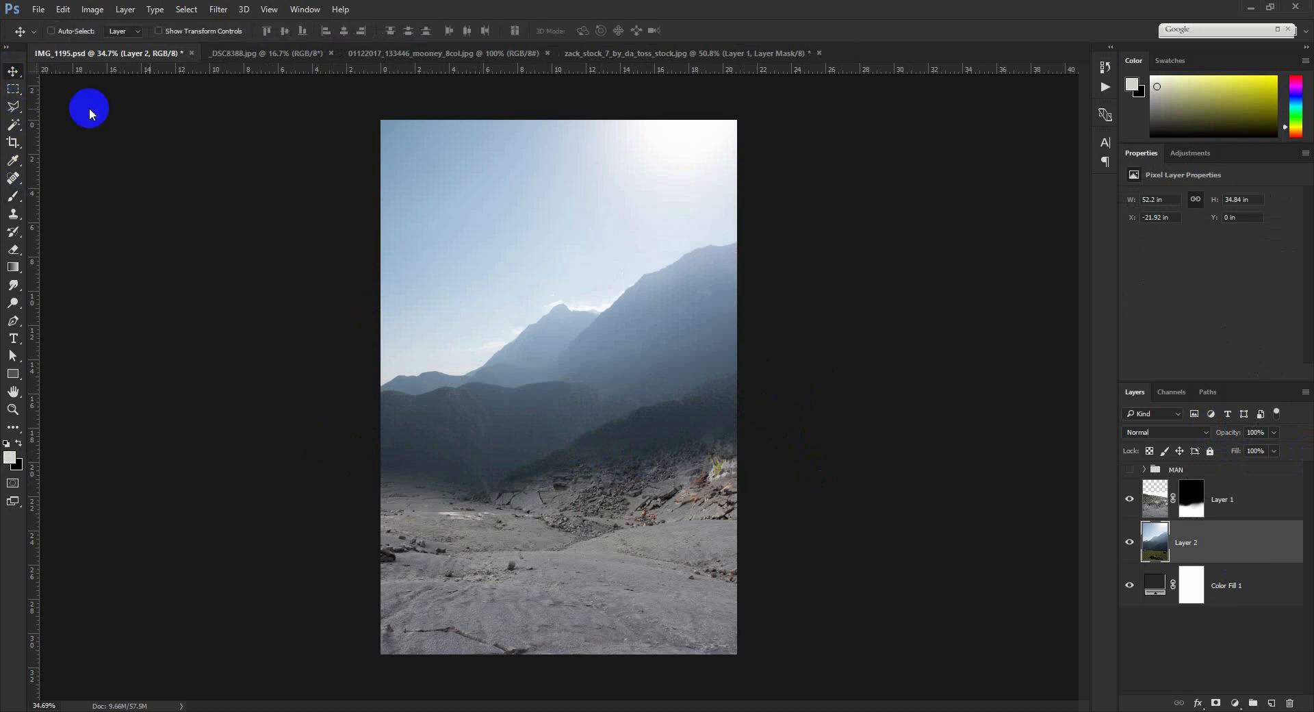
# Show and expand the MAN group, and hide the original photo layer inside it
pyautogui.click(1262, 481)
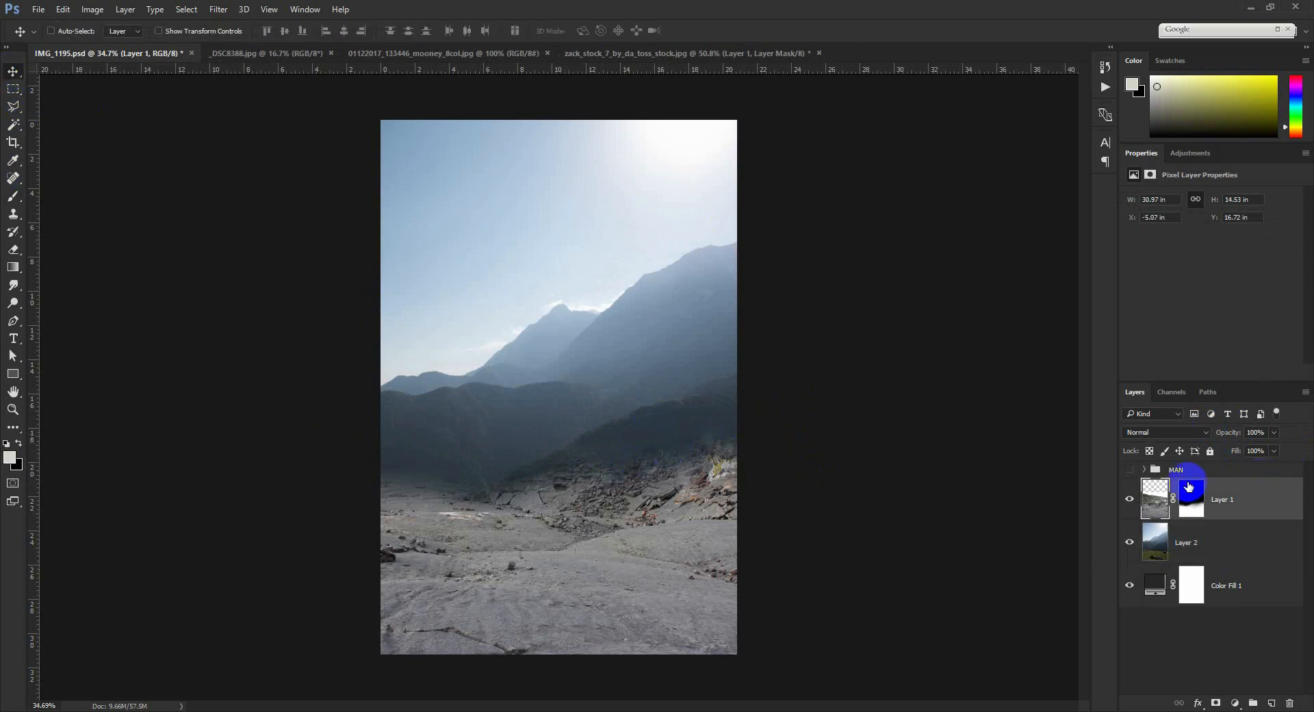
pyautogui.click(1129, 469)
pyautogui.click(1178, 468)
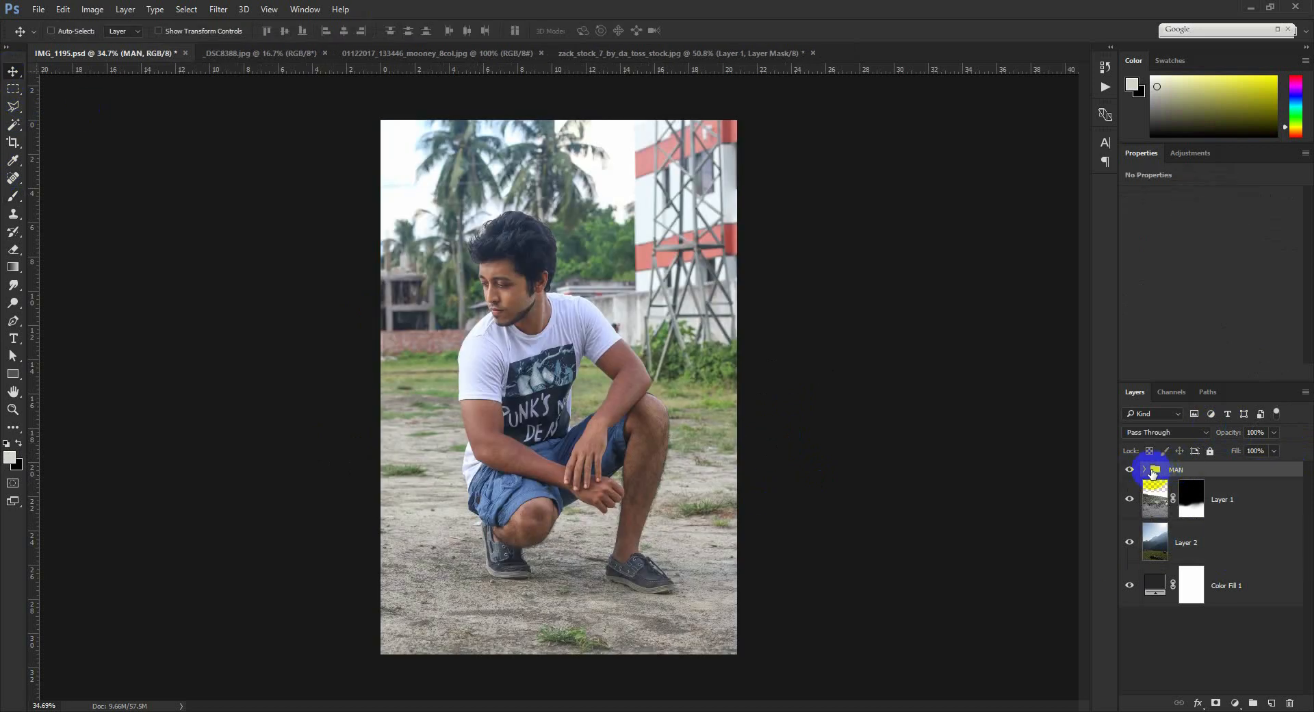
pyautogui.click(1144, 470)
pyautogui.click(1130, 545)
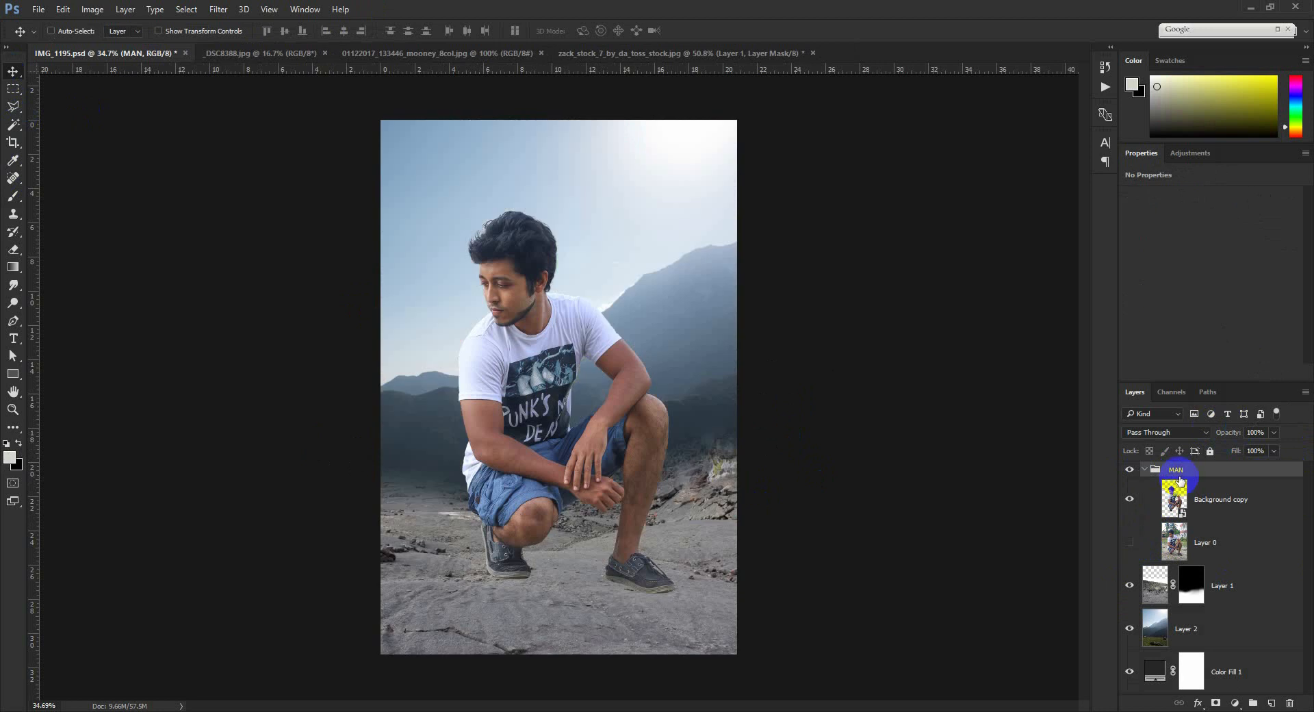
# Scale the MAN group down to about 14.6 × 21.9 in and move it lower so the man crouches on the crater floor
pyautogui.hotkey('ctrl', 't')
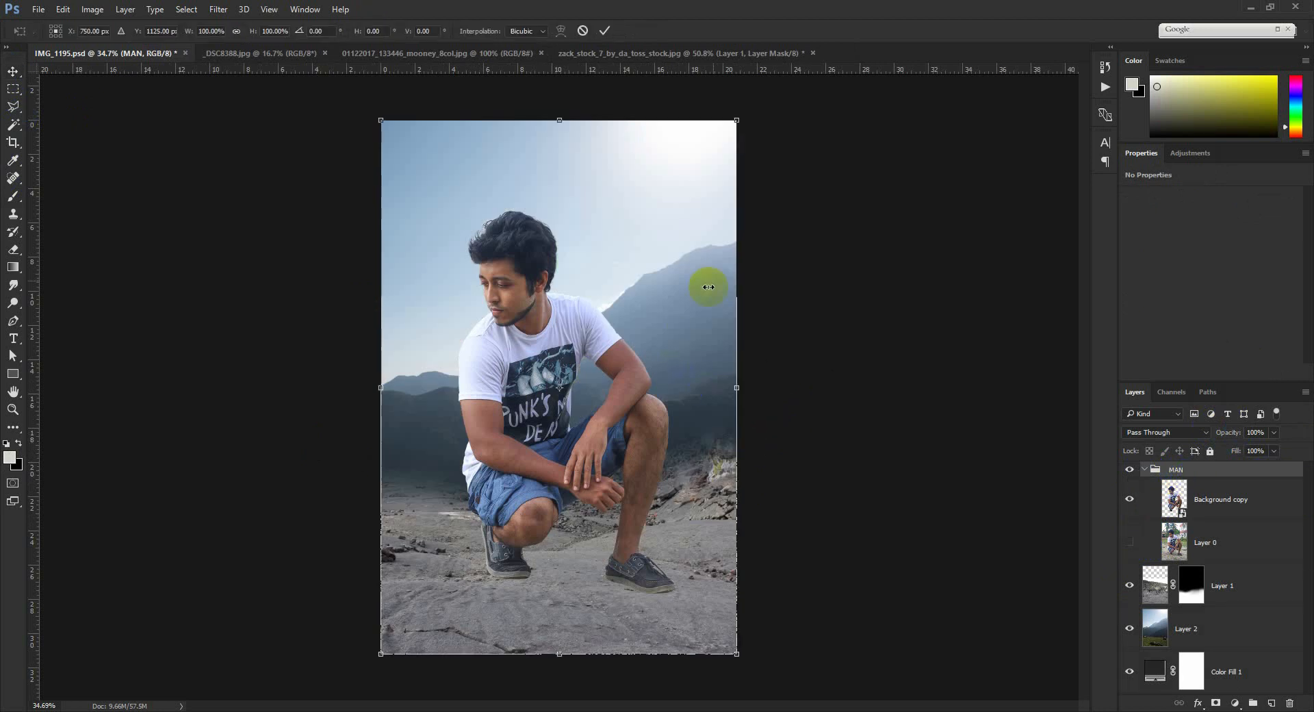
pyautogui.moveTo(737, 121); pyautogui.dragTo(690, 202)
pyautogui.moveTo(585, 305); pyautogui.dragTo(575, 407)
pyautogui.press('Return')
pyautogui.scroll(3, 499, 501)
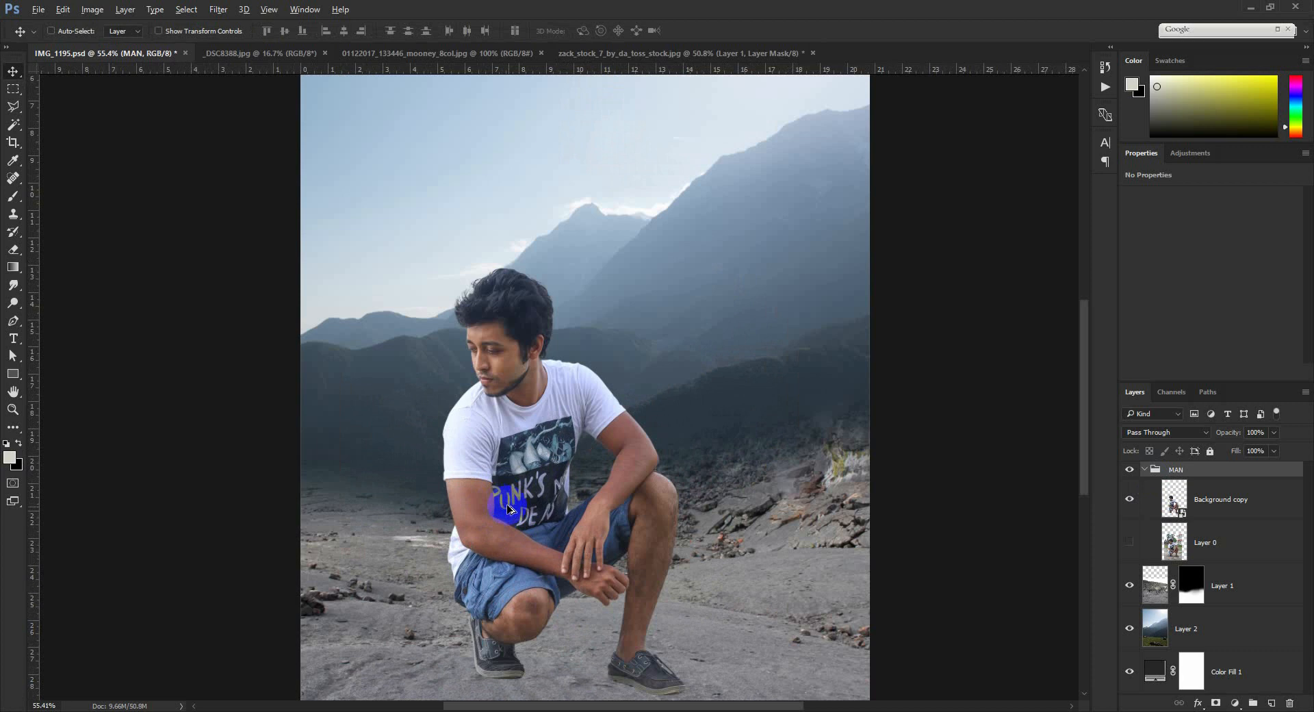
pyautogui.scroll(-3, 611, 522)
# Show the original photo layer in the MAN group, set its blend mode to Multiply and add a layer mask
pyautogui.click(1129, 542)
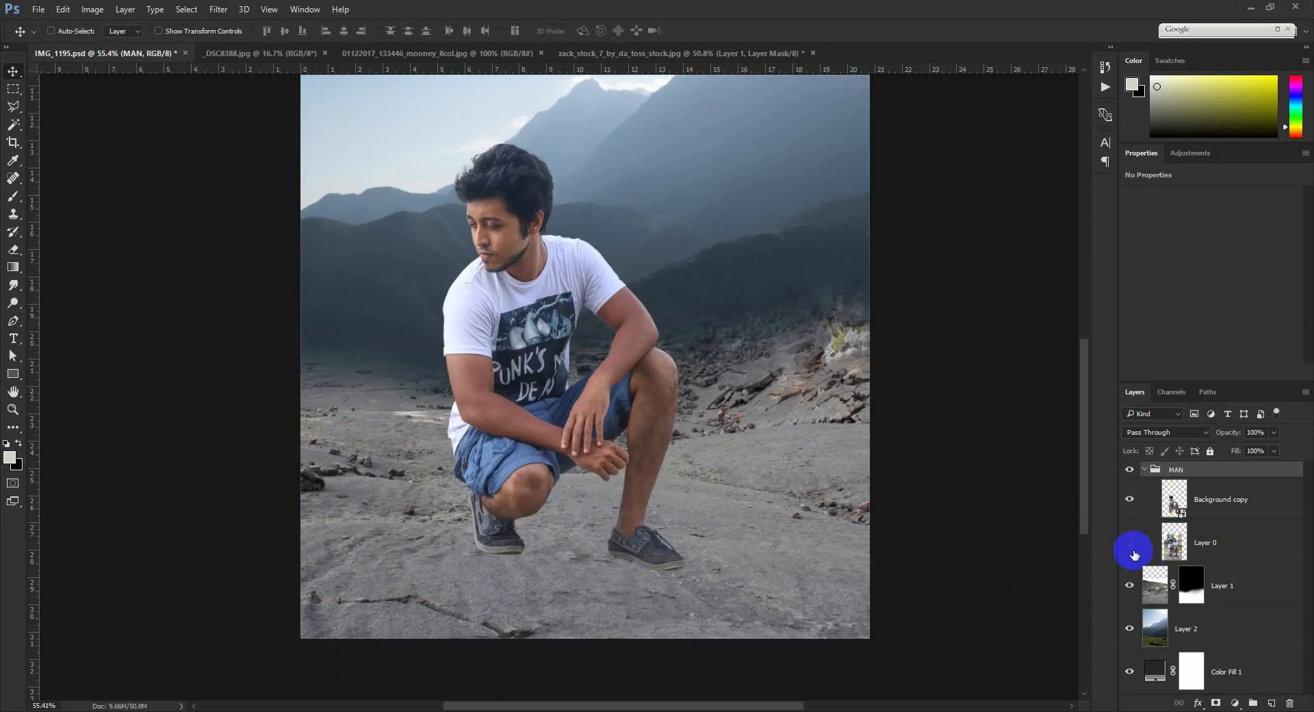
pyautogui.click(1175, 541)
pyautogui.click(1172, 434)
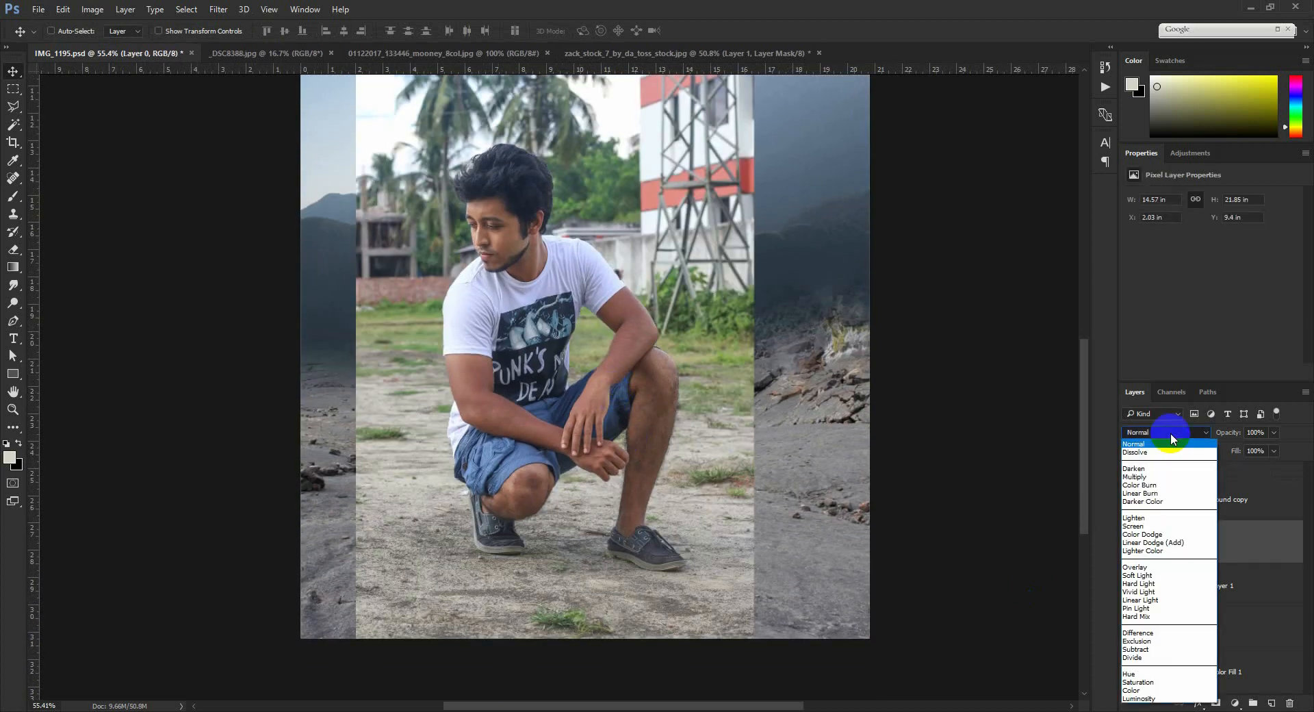
pyautogui.click(1142, 477)
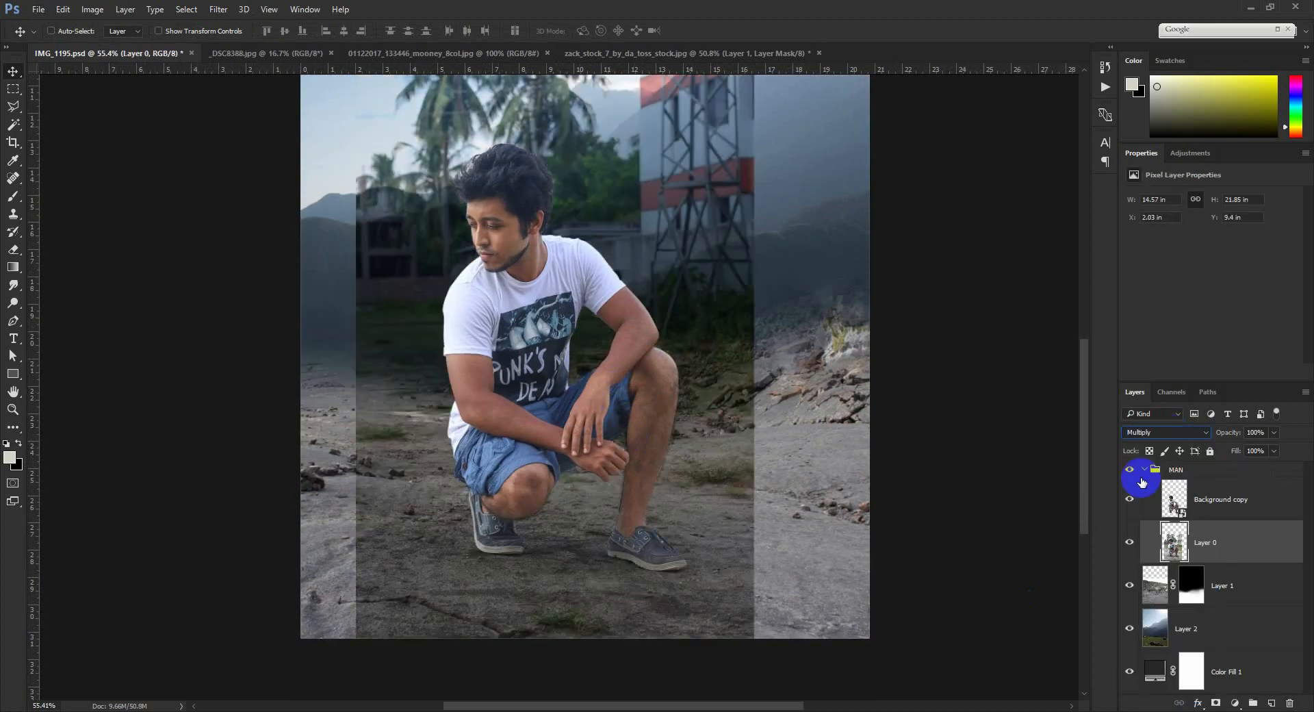
pyautogui.click(1216, 702)
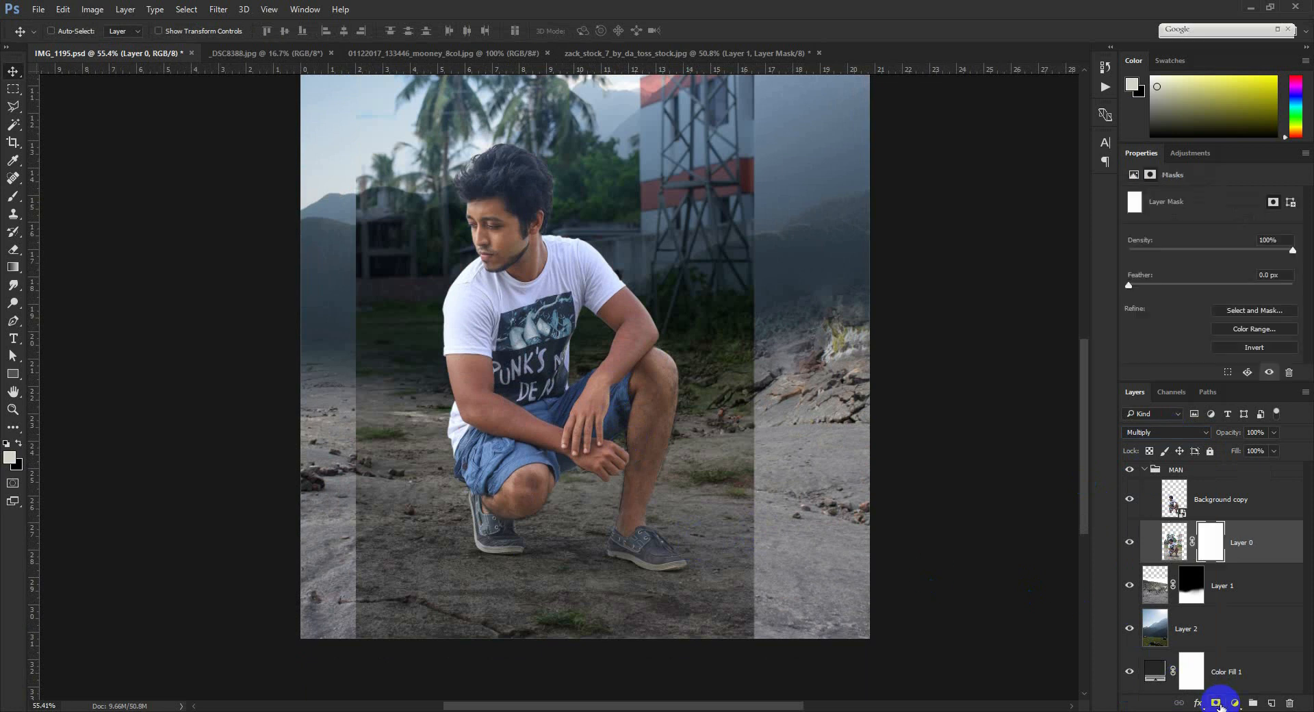
# Invert the mask of the man's original photo layer to black and set the brush to 100 px at 20% opacity
pyautogui.hotkey('ctrl', 'i')
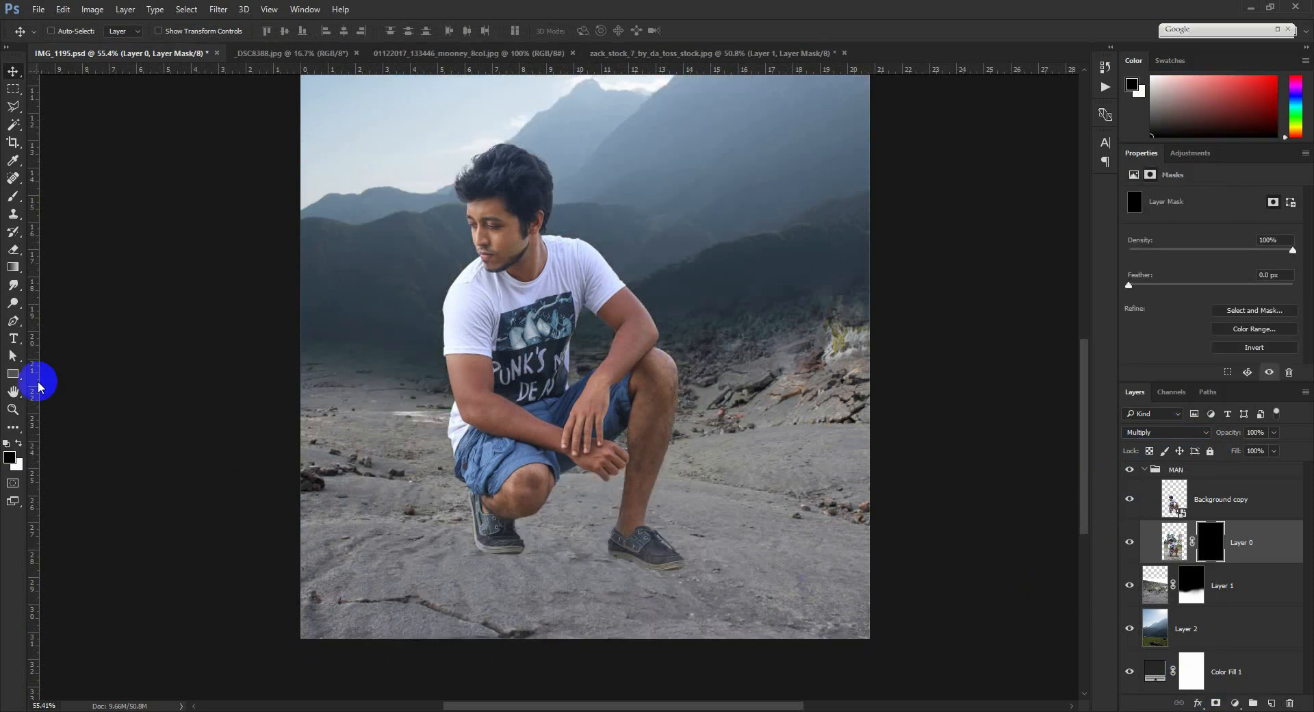
pyautogui.click(13, 196)
pyautogui.scroll(3, 602, 643)
pyautogui.press('[')
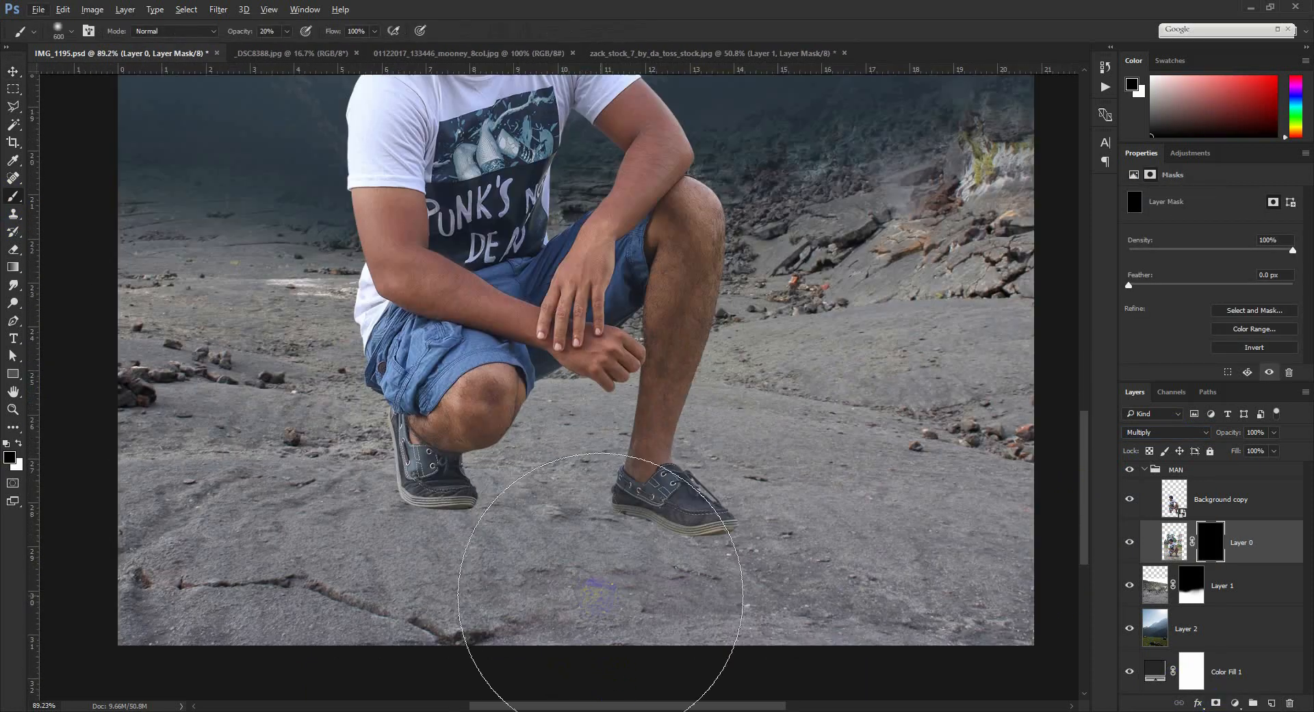
pyautogui.press('[')
pyautogui.press('[')
pyautogui.press('[')
pyautogui.press('[')
pyautogui.press('[')
pyautogui.press('[')
pyautogui.press('[')
pyautogui.press('[')
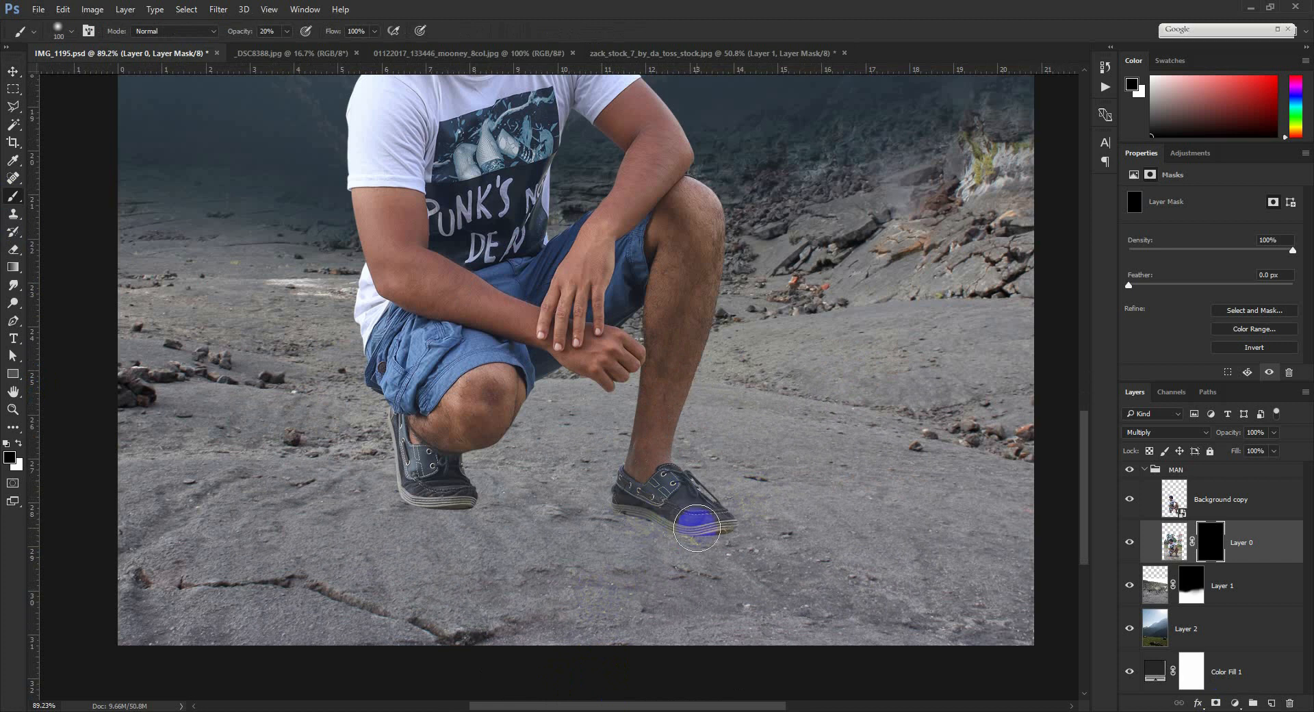
# Paint white on the mask around both shoes at 20% opacity to bring back the man's original ground shadow
pyautogui.click(18, 443)
pyautogui.press(']')
pyautogui.press(']')
pyautogui.moveTo(404, 503)
pyautogui.mouseDown()
pyautogui.moveTo(598, 500)
pyautogui.moveTo(417, 469)
pyautogui.mouseUp()
pyautogui.moveTo(311, 479)
pyautogui.mouseDown()
pyautogui.moveTo(668, 516)
pyautogui.moveTo(638, 510)
pyautogui.moveTo(701, 527)
pyautogui.mouseUp()
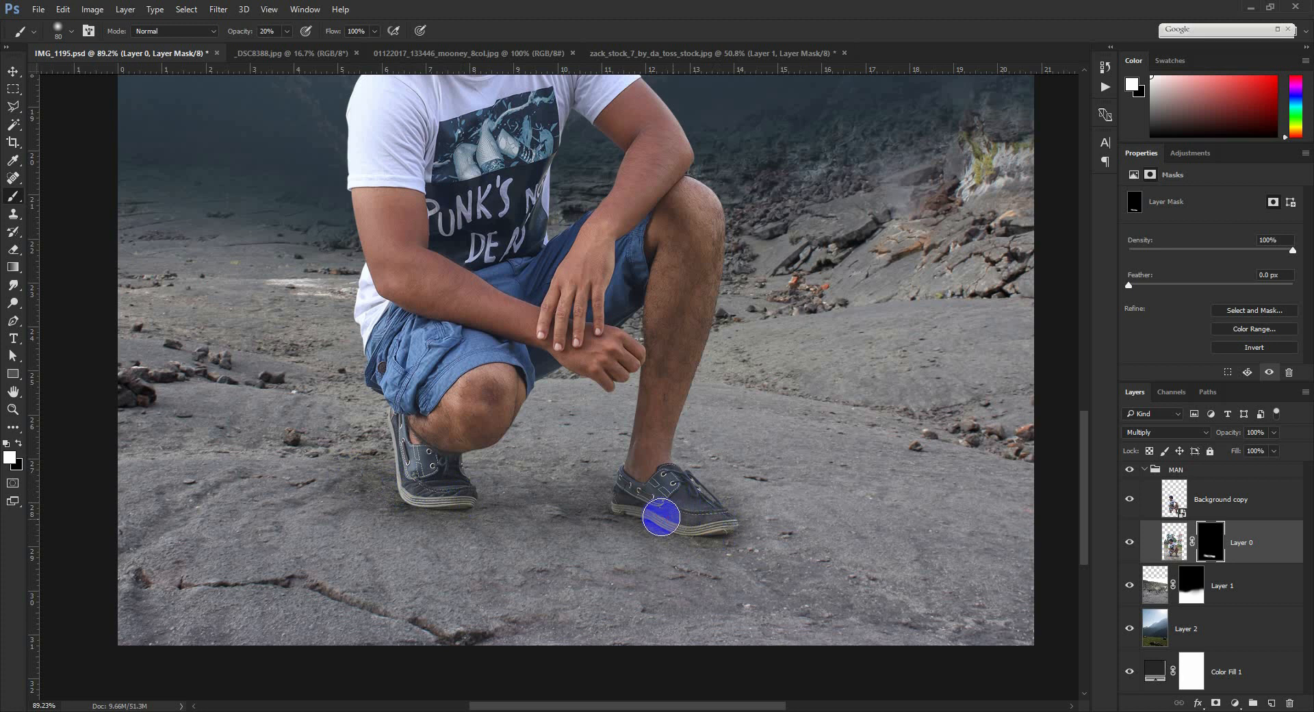
pyautogui.moveTo(631, 501); pyautogui.dragTo(554, 482)
pyautogui.press(']')
pyautogui.press(']')
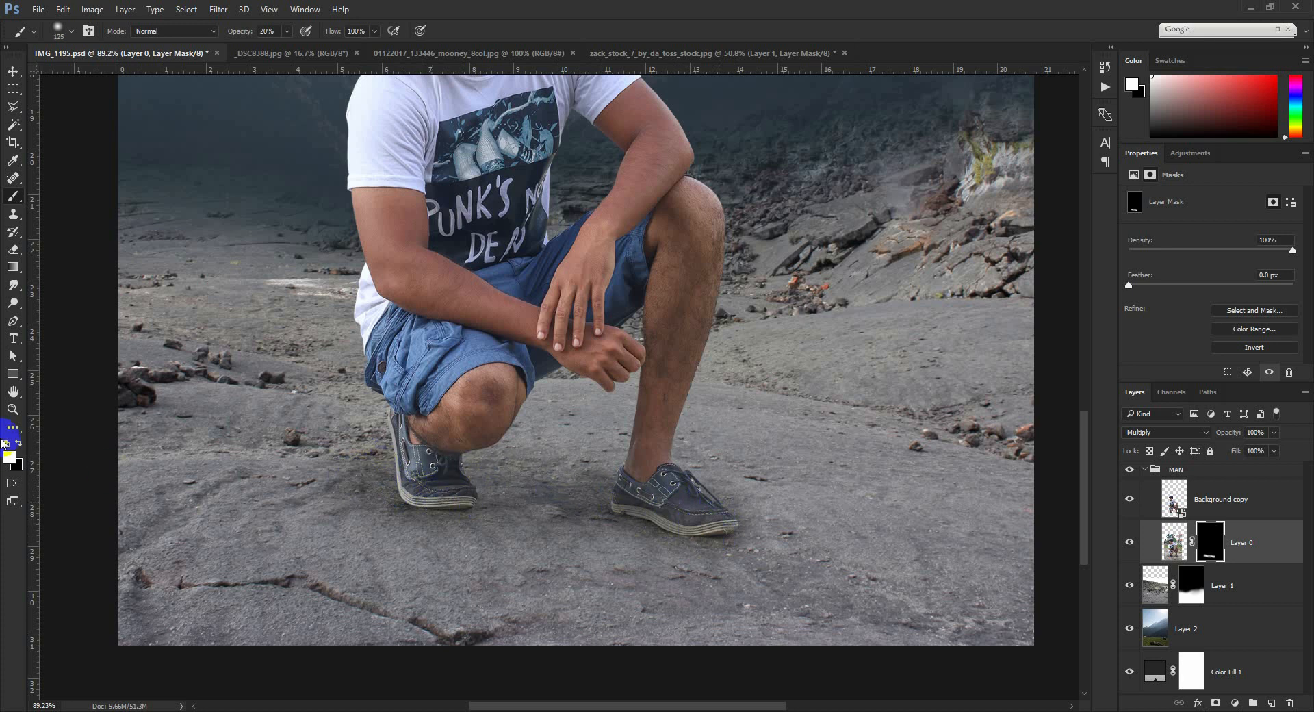
# Soften the edges of the man's shadow by painting black on the mask around the shoes with a 200 px brush
pyautogui.click(19, 444)
pyautogui.press(']')
pyautogui.press(']')
pyautogui.click(417, 429)
pyautogui.moveTo(439, 410)
pyautogui.mouseDown()
pyautogui.moveTo(553, 422)
pyautogui.moveTo(483, 425)
pyautogui.mouseUp()
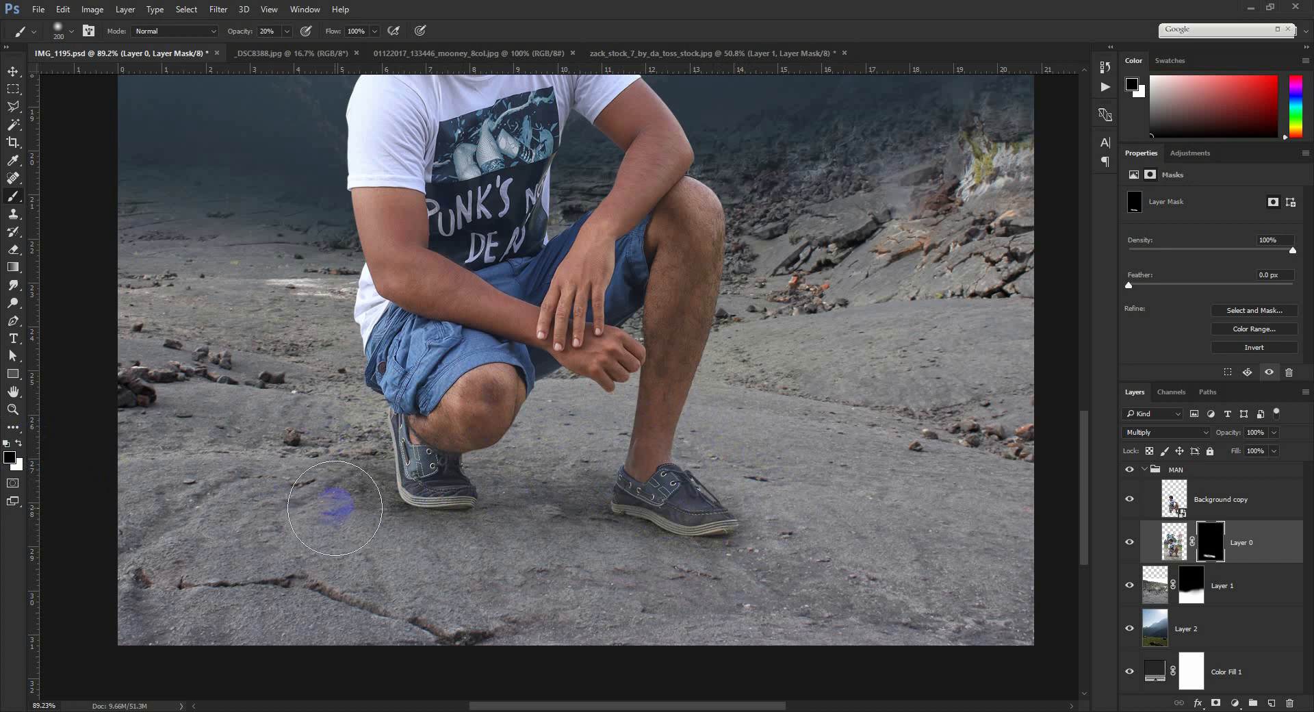
pyautogui.moveTo(390, 540)
pyautogui.mouseDown()
pyautogui.moveTo(515, 520)
pyautogui.moveTo(548, 572)
pyautogui.moveTo(541, 432)
pyautogui.moveTo(625, 426)
pyautogui.moveTo(591, 429)
pyautogui.moveTo(546, 501)
pyautogui.mouseUp()
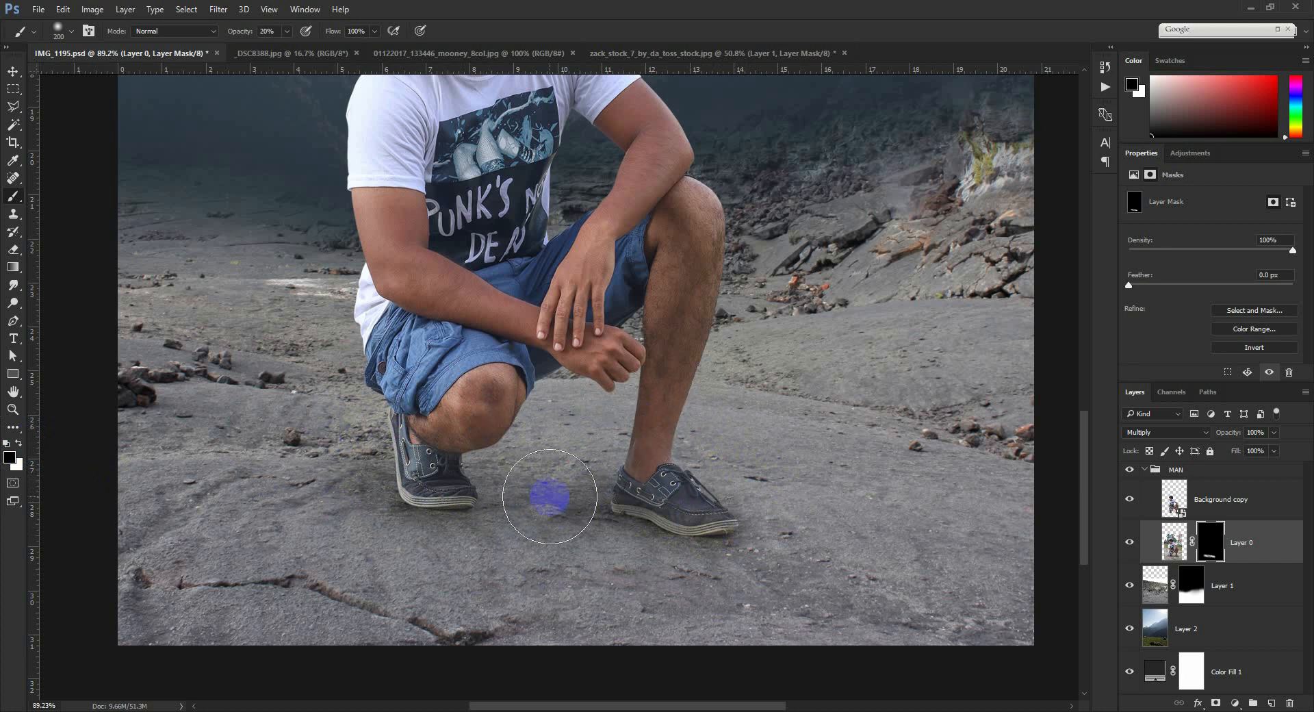
pyautogui.click(13, 71)
pyautogui.scroll(-6, 890, 381)
pyautogui.scroll(1, 684, 437)
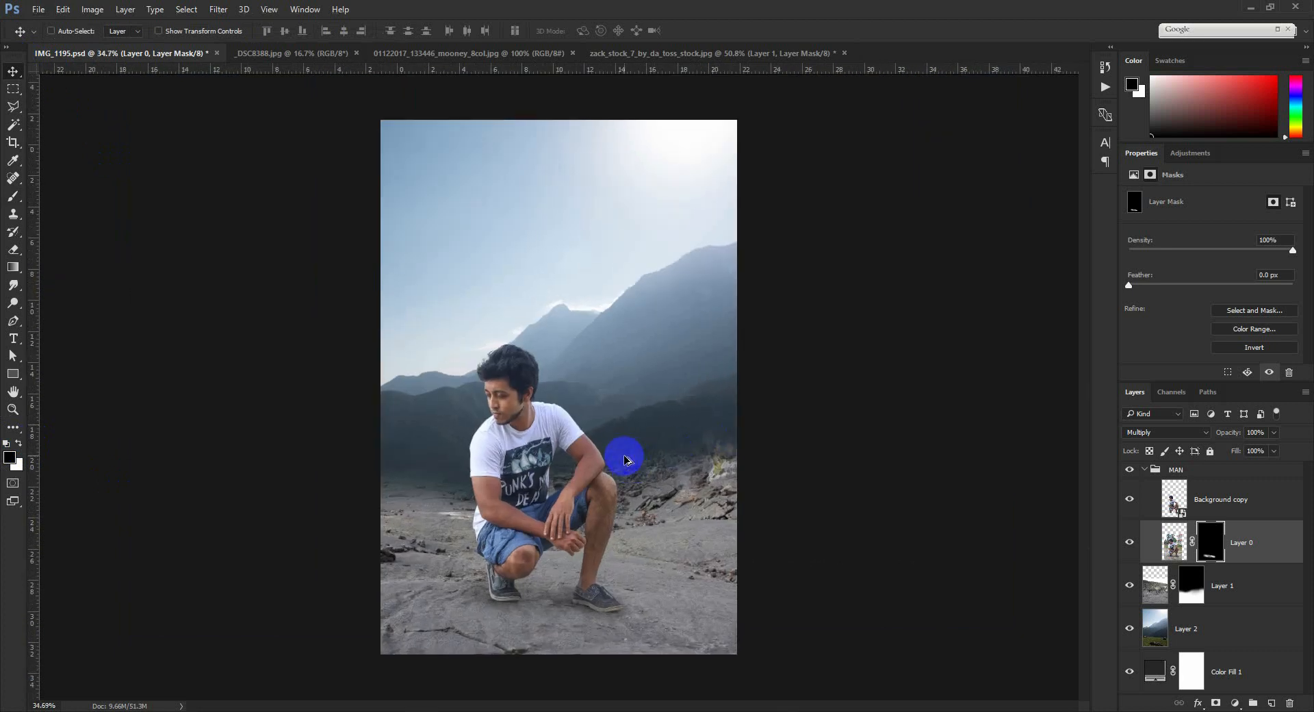
# Copy the masked dog layer and its original photo from zack_stock_7_by_da_toss_stock.jpg into IMG_1195.psd, above the MAN group
pyautogui.click(622, 53)
pyautogui.click(1129, 513)
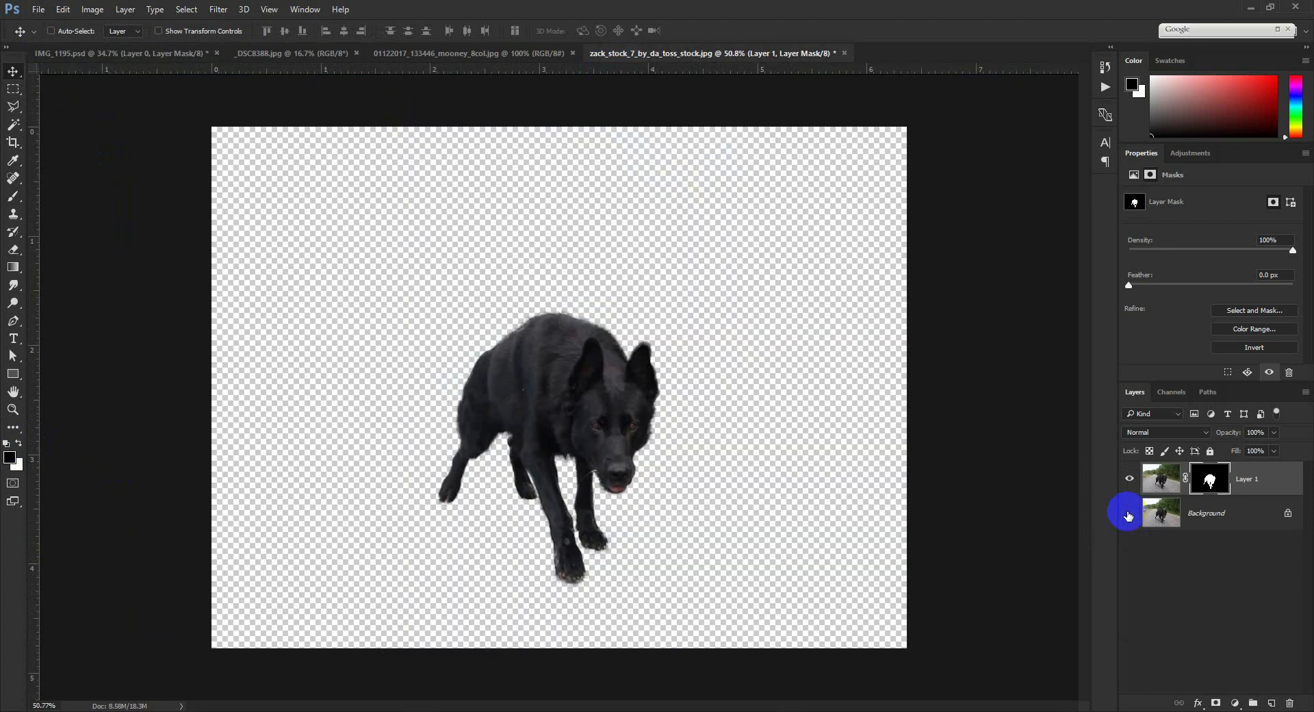
pyautogui.click(1191, 520)
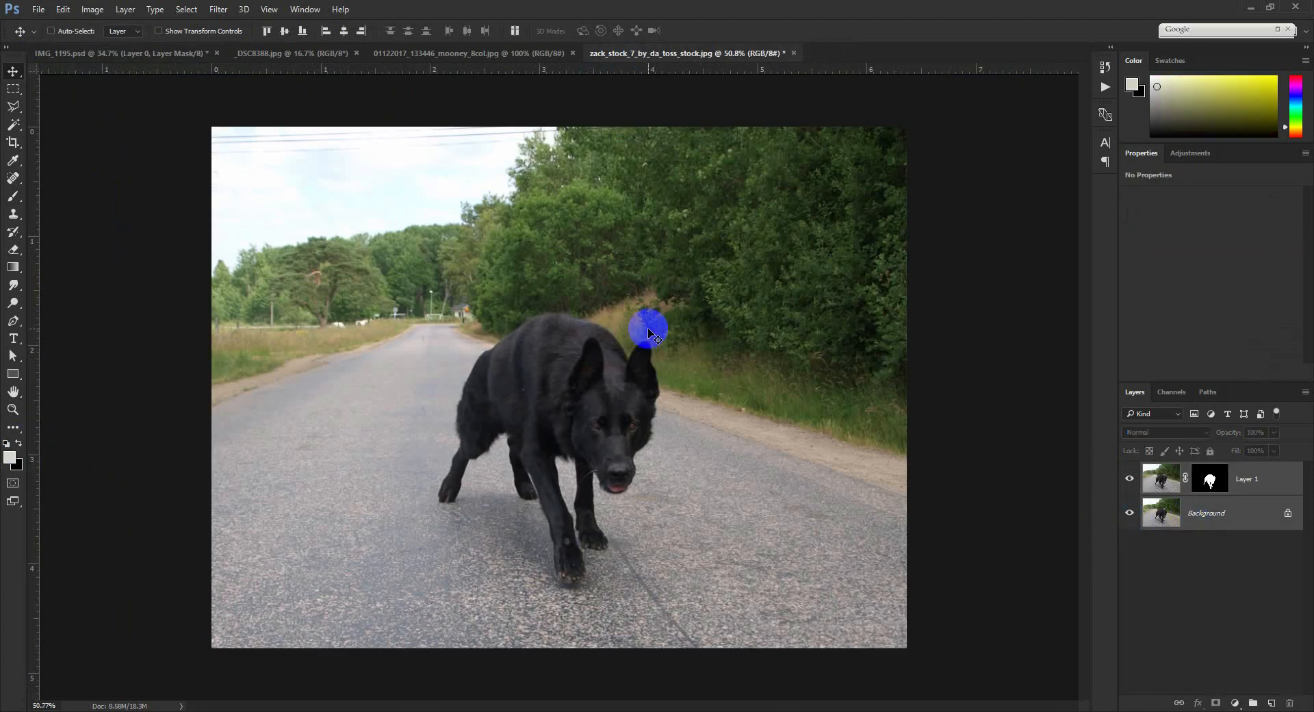
pyautogui.moveTo(592, 259); pyautogui.dragTo(628, 291)
pyautogui.click(1176, 546)
pyautogui.moveTo(1177, 546); pyautogui.dragTo(1228, 467)
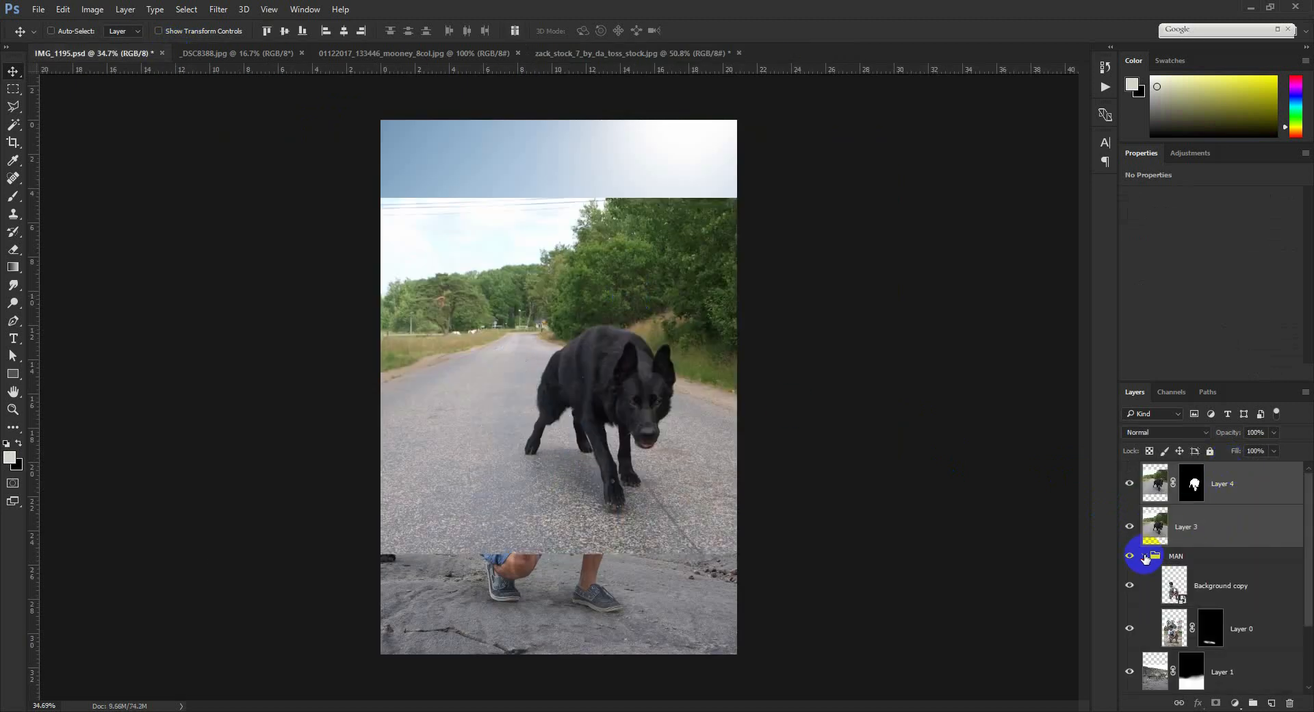
# Collapse the MAN group, hide the original dog photo layer and convert the masked dog layer to a smart object
pyautogui.click(1145, 557)
pyautogui.click(1130, 528)
pyautogui.click(1224, 499)
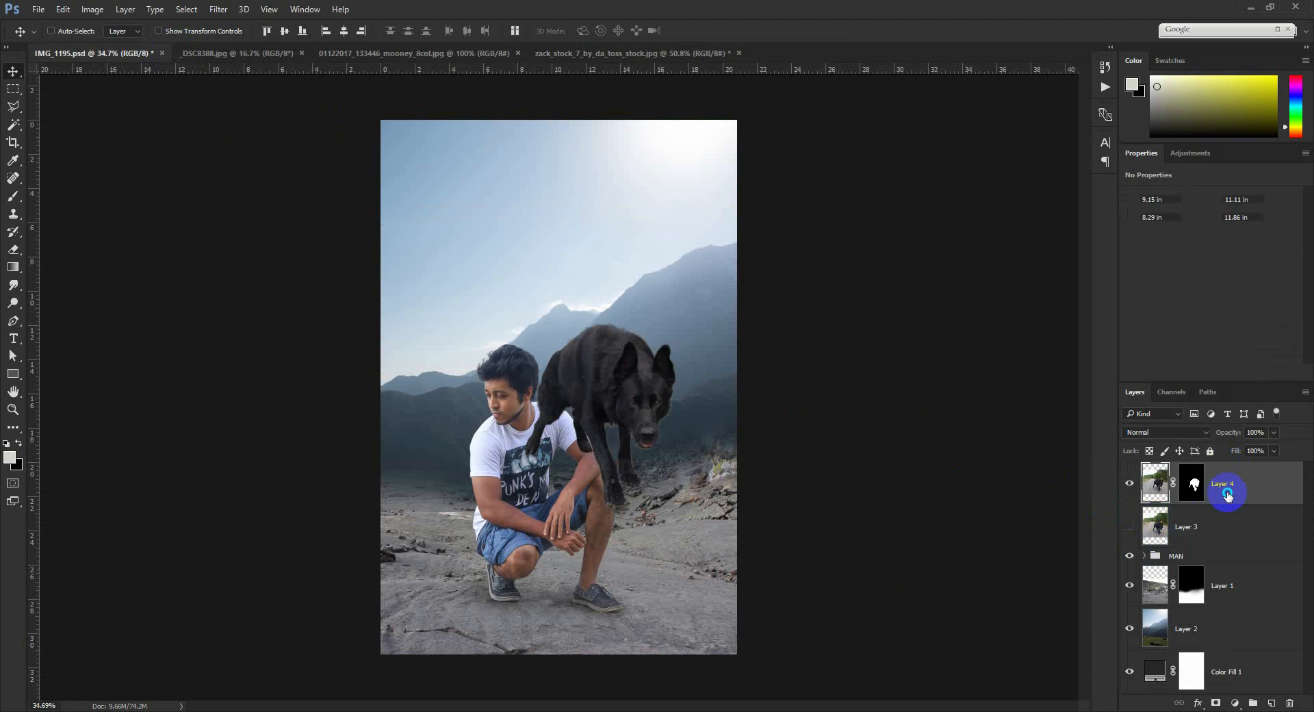
pyautogui.rightClick(1229, 500)
pyautogui.click(1095, 252)
# Move both dog layers beneath the MAN group and place the dog on the ground to the right of the man
pyautogui.keyDown('shift'); pyautogui.click(1211, 519); pyautogui.keyUp('shift')
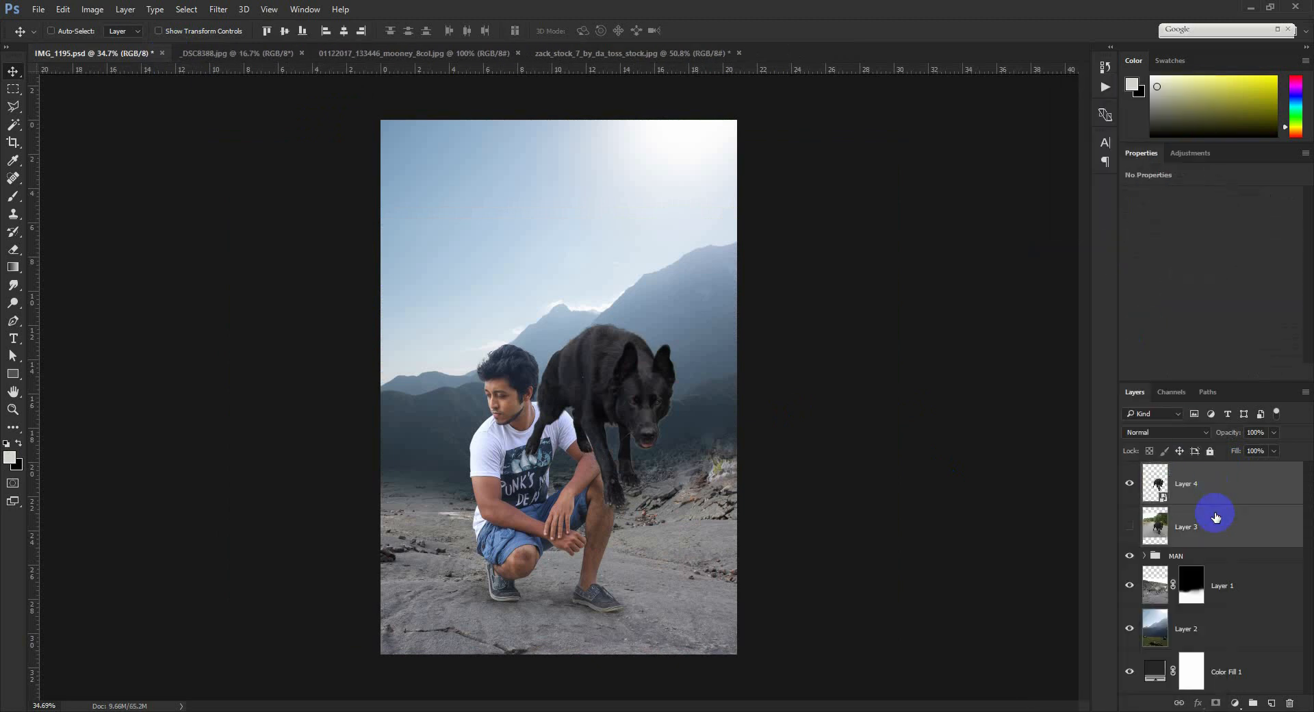
pyautogui.moveTo(1211, 520); pyautogui.dragTo(1194, 565)
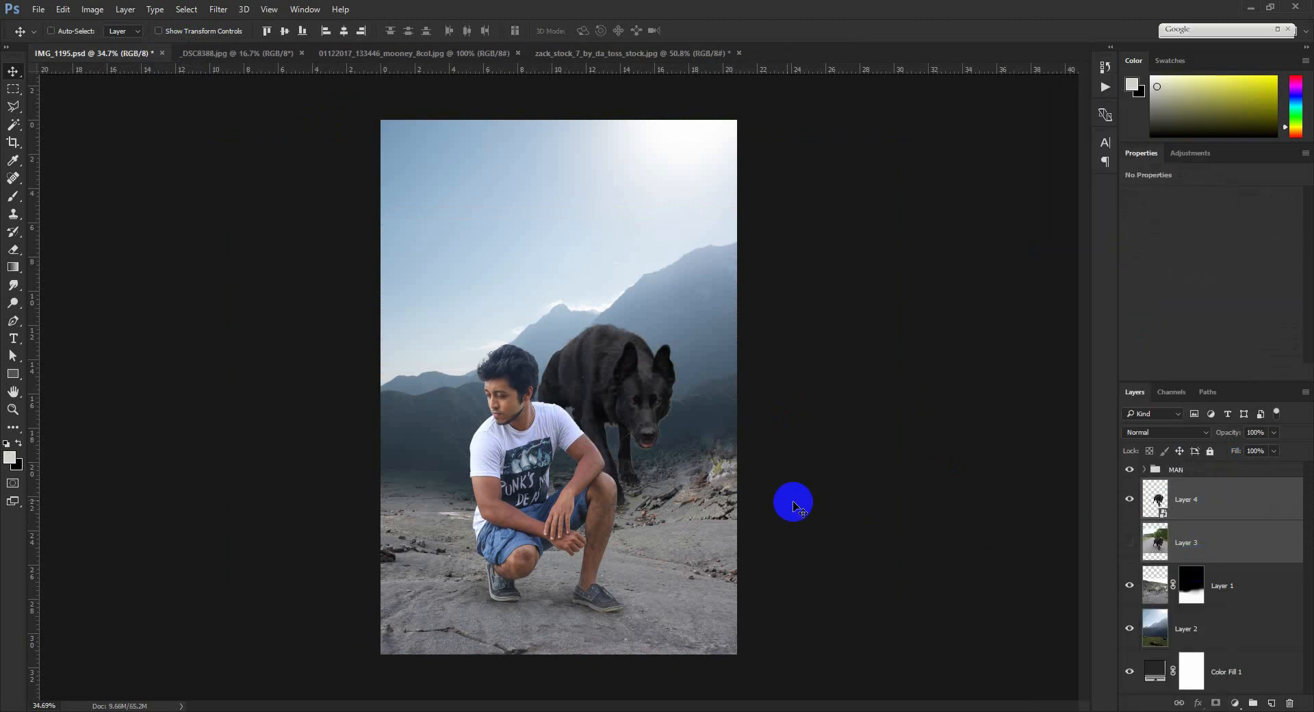
pyautogui.moveTo(792, 502); pyautogui.dragTo(711, 517)
pyautogui.keyDown('ctrl'); pyautogui.click(1191, 477); pyautogui.keyUp('ctrl')
pyautogui.scroll(1, 604, 530)
pyautogui.scroll(1, 604, 530)
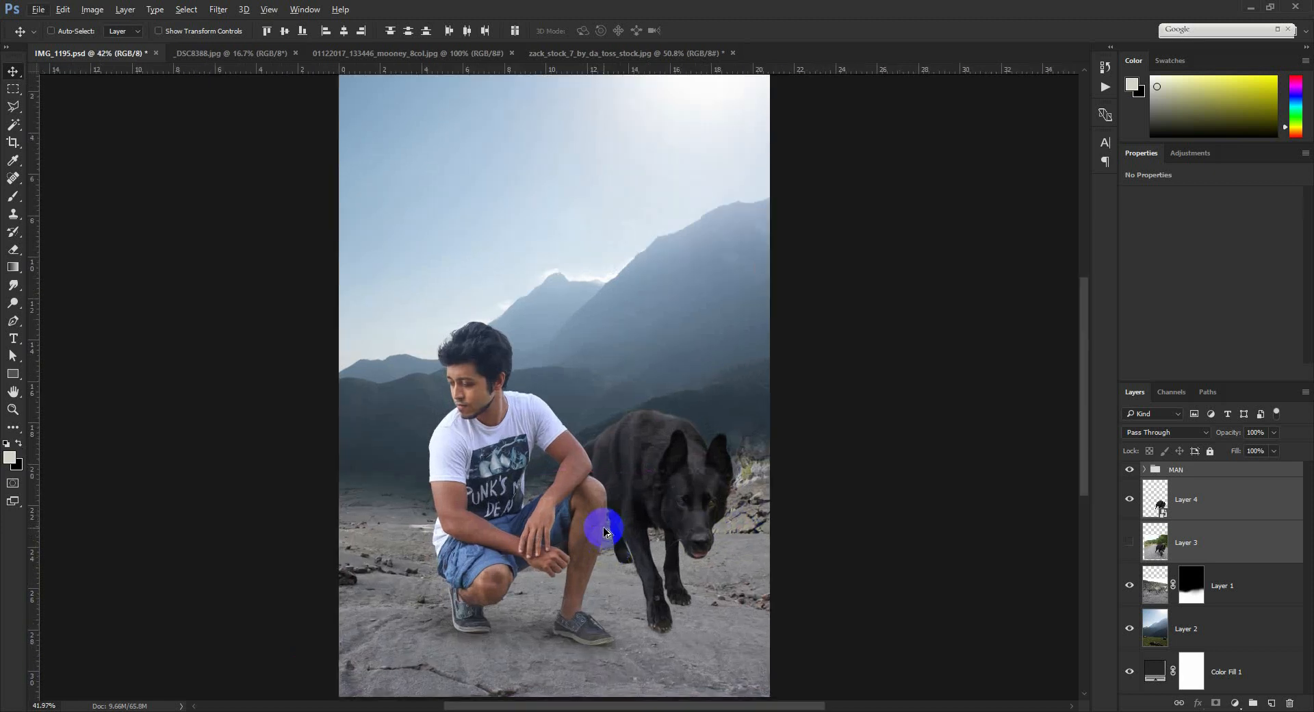
# Scale both dog layers down to about 74.7% and reposition them so the dog stands on the crater floor beside the man
pyautogui.click(1206, 513)
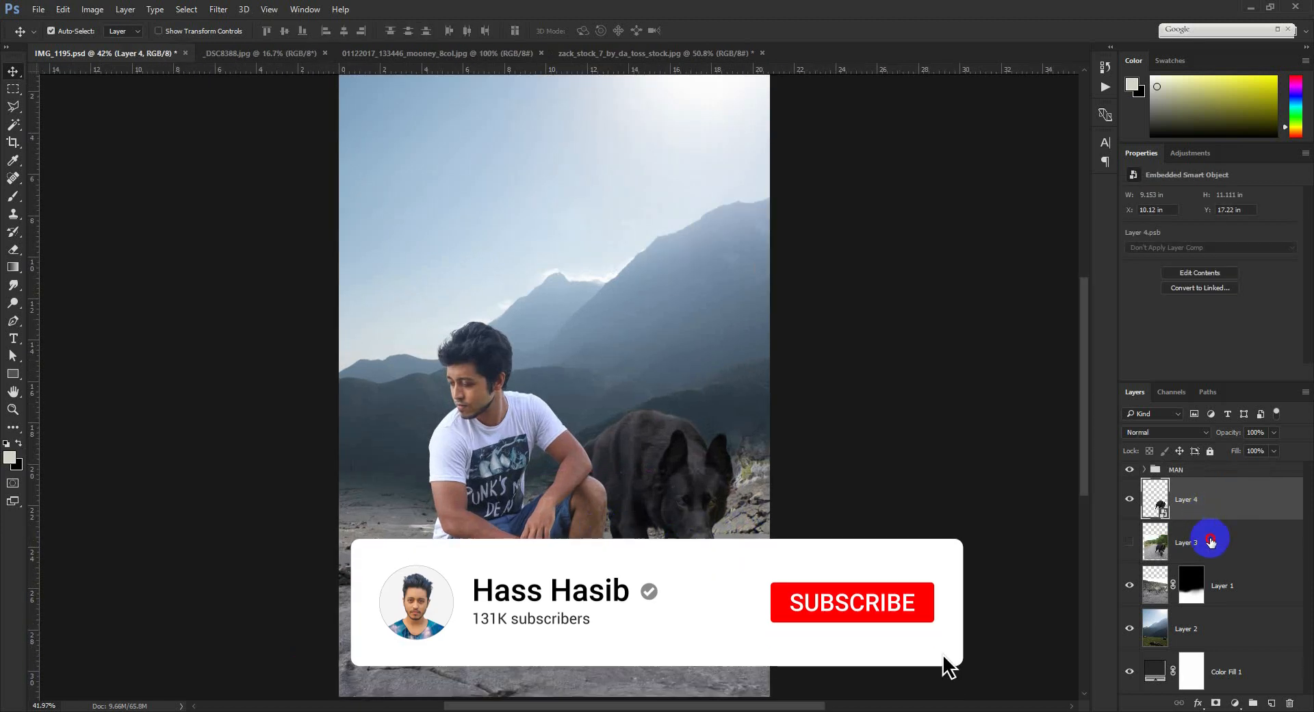
pyautogui.keyDown('ctrl'); pyautogui.click(1207, 542); pyautogui.keyUp('ctrl')
pyautogui.hotkey('ctrl', 't')
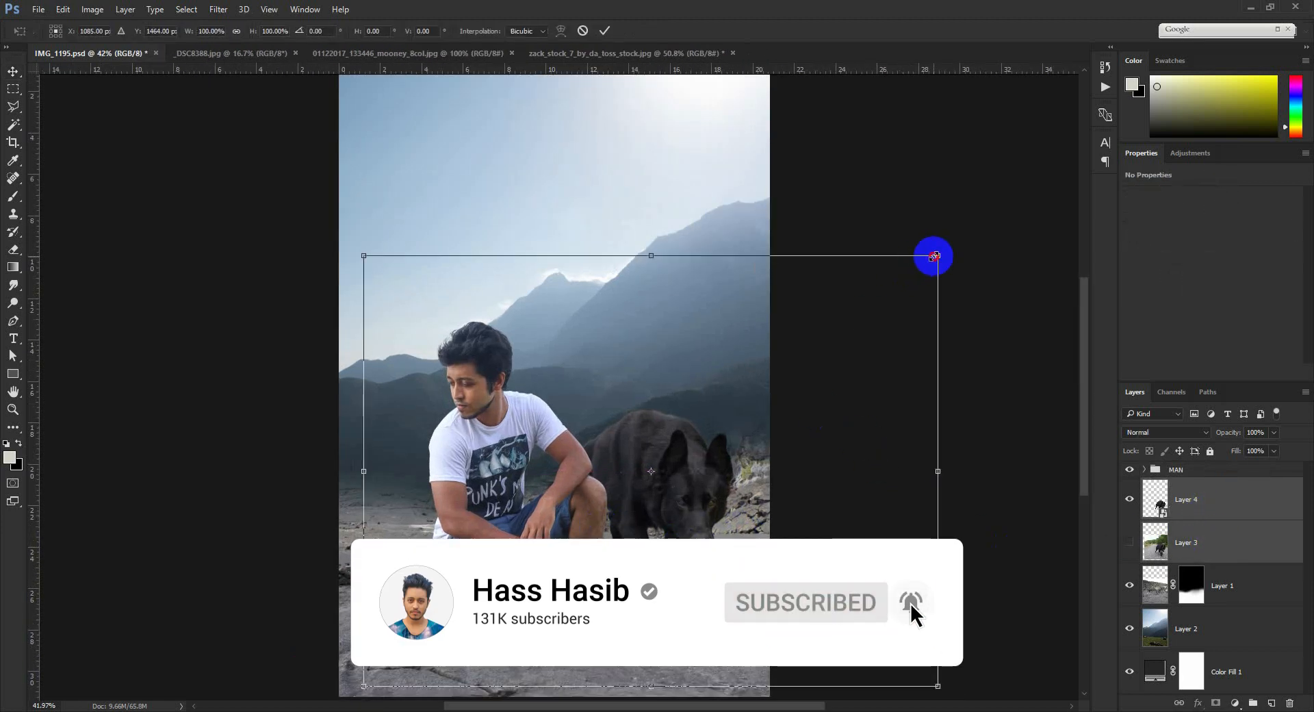
pyautogui.moveTo(936, 256); pyautogui.dragTo(864, 311)
pyautogui.moveTo(784, 389); pyautogui.dragTo(778, 439)
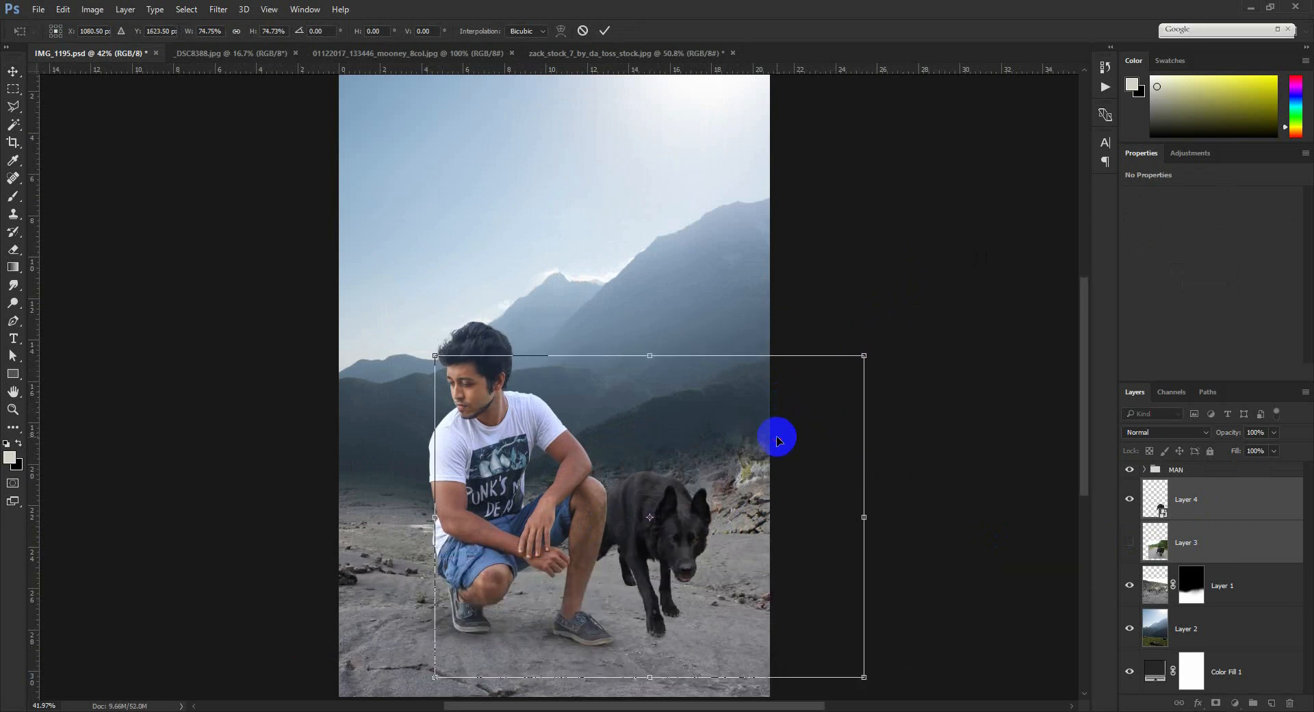
pyautogui.press('Return')
# Show the original dog photo layer, set its blend mode to Multiply and add a layer mask inverted to black
pyautogui.click(1130, 542)
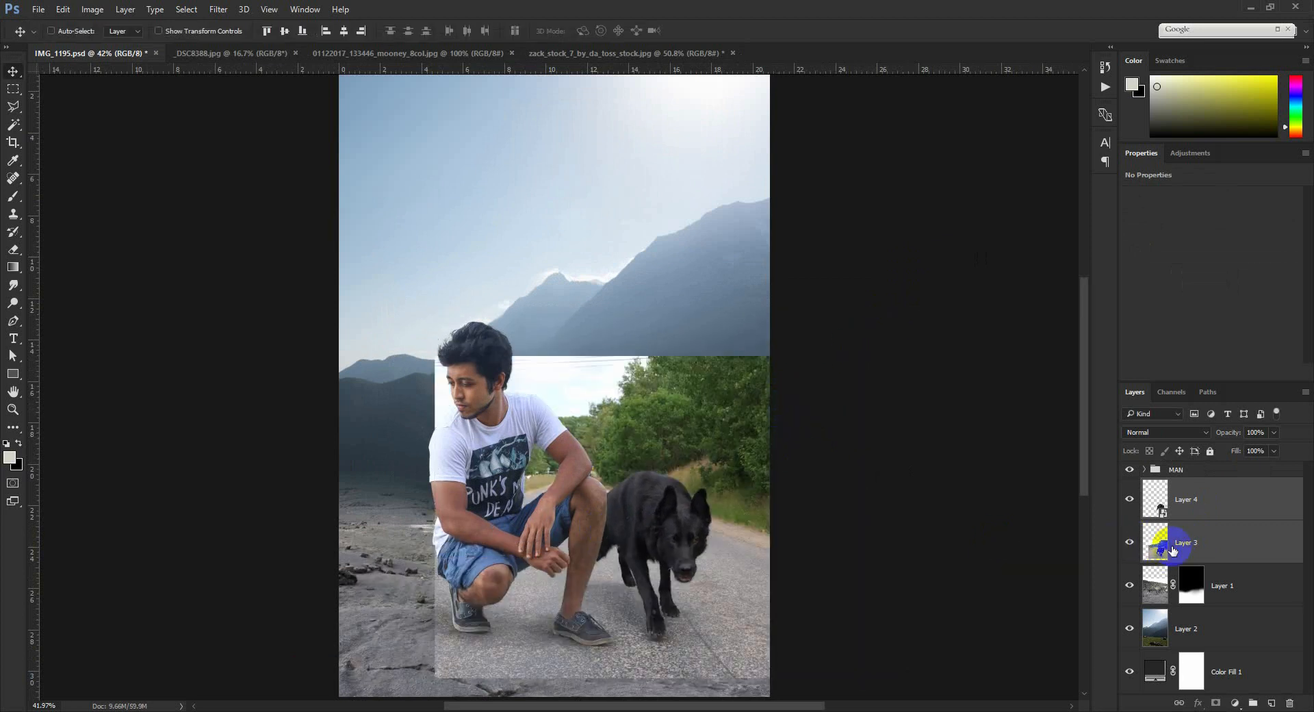
pyautogui.click(1174, 550)
pyautogui.click(1159, 432)
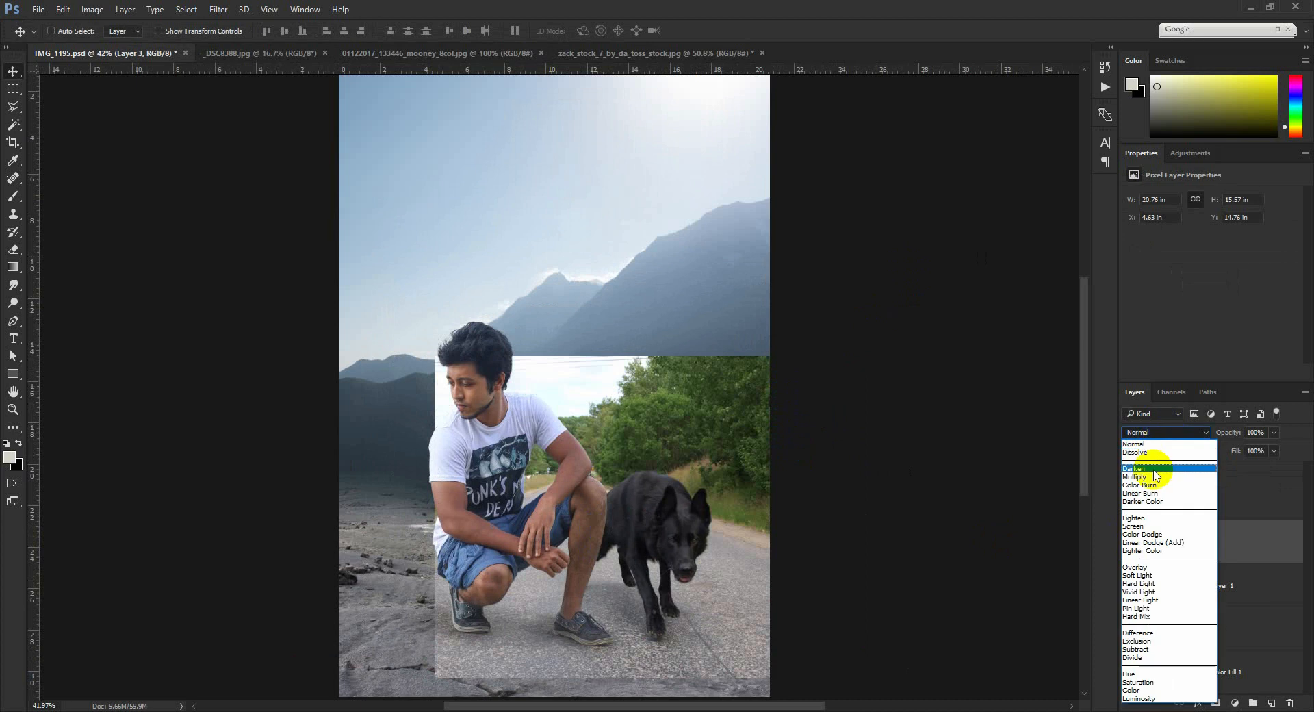
pyautogui.click(1156, 464)
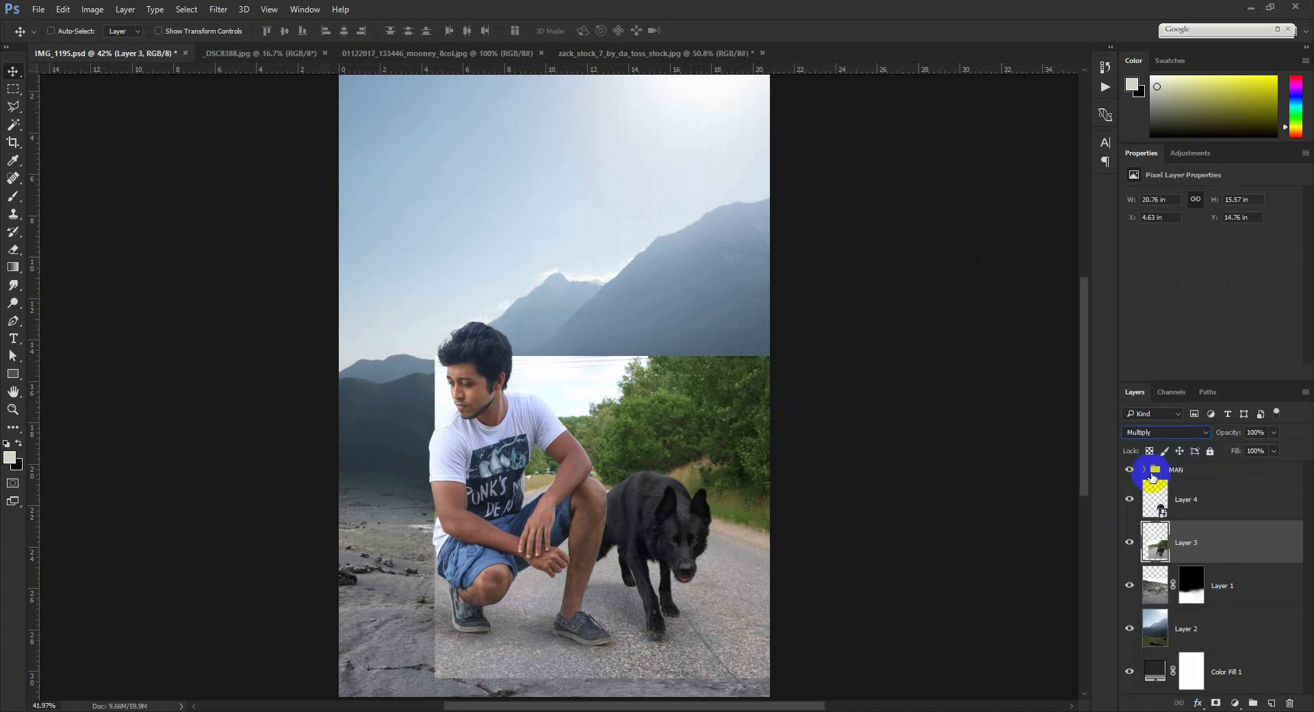
pyautogui.click(1216, 703)
pyautogui.hotkey('ctrl', 'i')
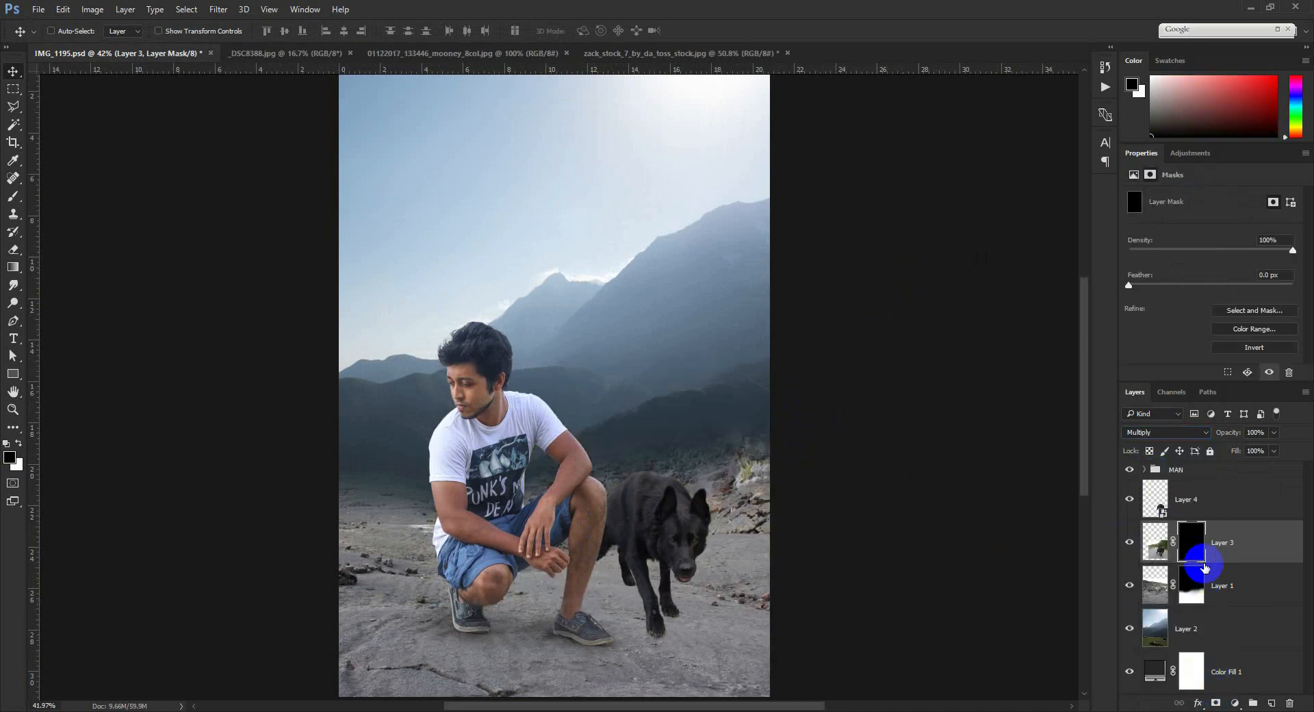
# Paint white on the dog photo's mask at 20% opacity around the paws to reveal the dog's original ground shadow
pyautogui.click(13, 203)
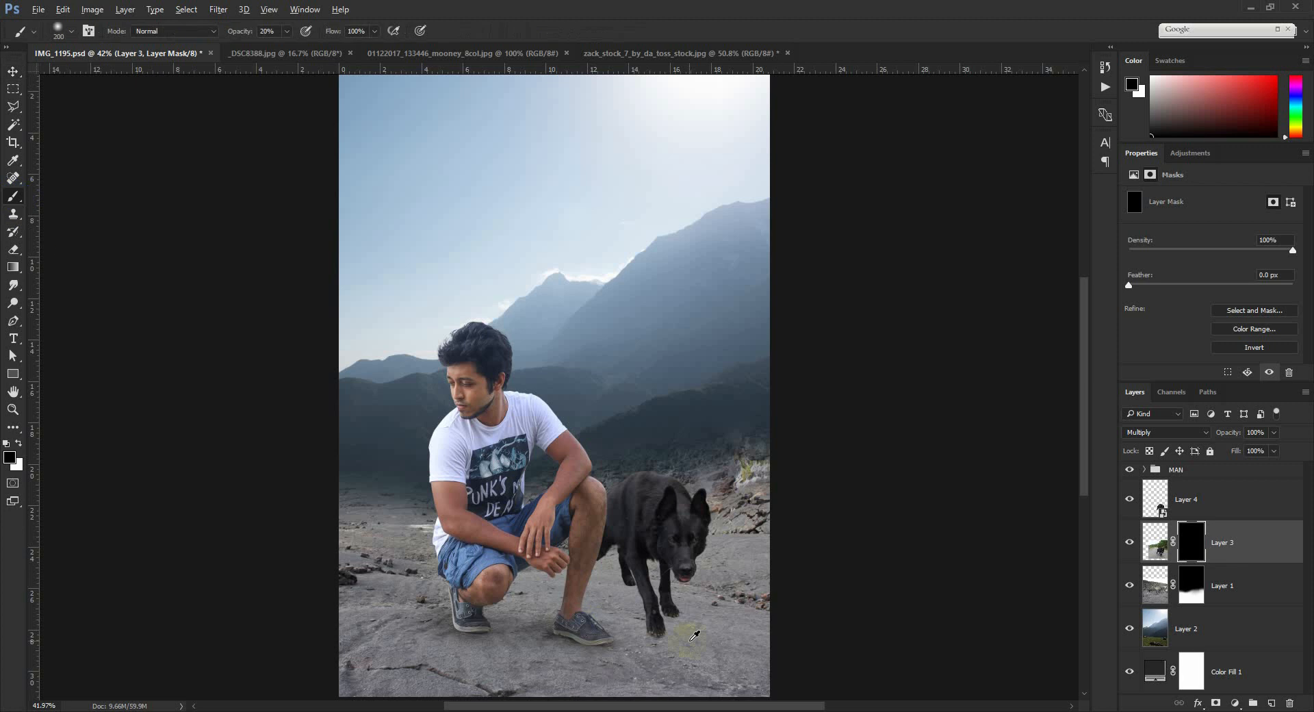
pyautogui.scroll(5, 695, 633)
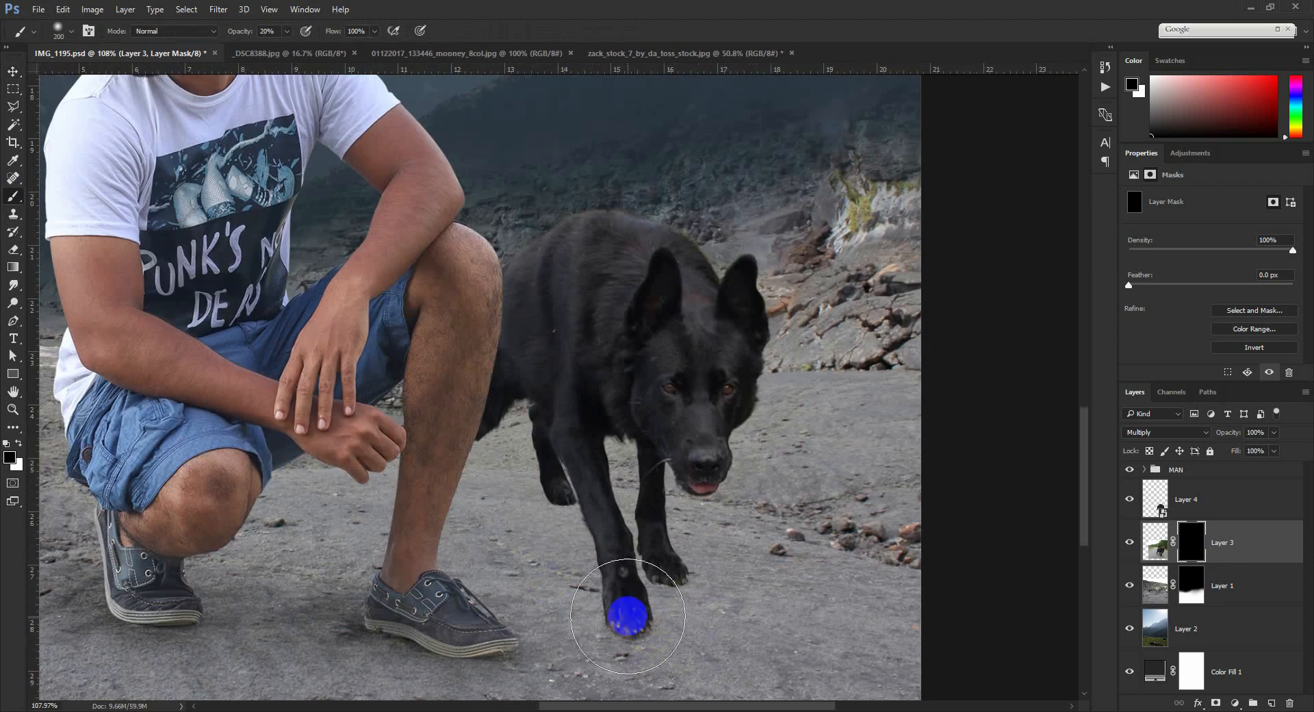
pyautogui.moveTo(591, 626)
pyautogui.mouseDown()
pyautogui.moveTo(625, 585)
pyautogui.moveTo(315, 491)
pyautogui.mouseUp()
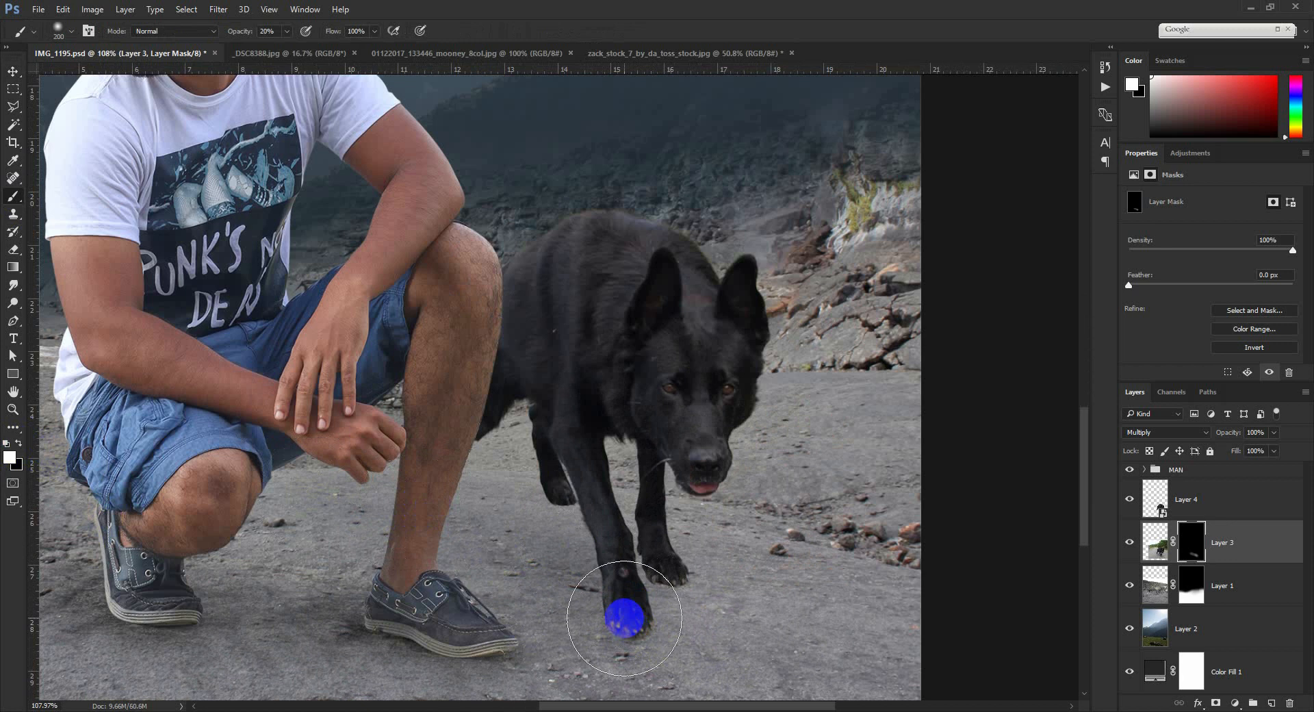
pyautogui.press('[')
pyautogui.press('[')
pyautogui.press('[')
pyautogui.press('[')
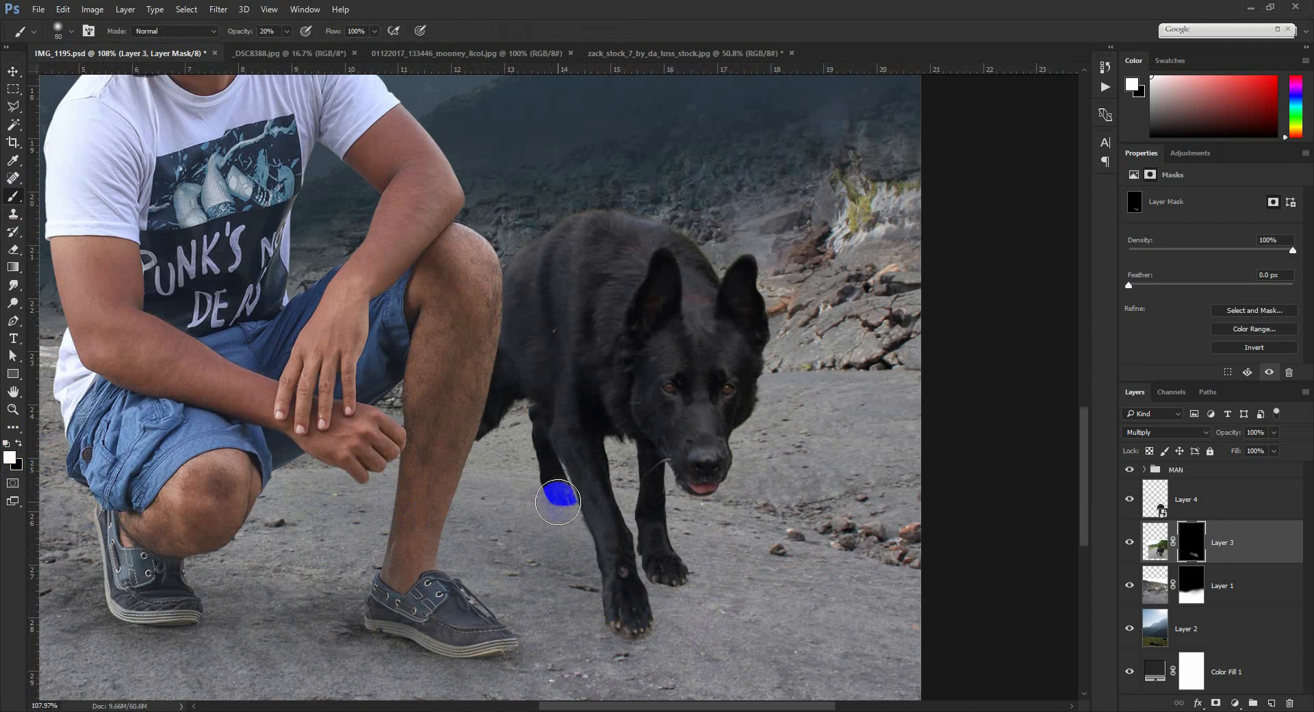
pyautogui.moveTo(549, 500)
pyautogui.mouseDown()
pyautogui.moveTo(423, 482)
pyautogui.moveTo(571, 516)
pyautogui.moveTo(586, 559)
pyautogui.moveTo(648, 557)
pyautogui.moveTo(669, 582)
pyautogui.moveTo(543, 528)
pyautogui.mouseUp()
pyautogui.moveTo(574, 581)
pyautogui.mouseDown()
pyautogui.moveTo(610, 606)
pyautogui.moveTo(376, 442)
pyautogui.moveTo(545, 564)
pyautogui.moveTo(284, 414)
pyautogui.moveTo(418, 528)
pyautogui.moveTo(637, 617)
pyautogui.moveTo(625, 632)
pyautogui.moveTo(643, 626)
pyautogui.moveTo(628, 629)
pyautogui.moveTo(642, 628)
pyautogui.moveTo(564, 556)
pyautogui.moveTo(647, 615)
pyautogui.moveTo(449, 455)
pyautogui.moveTo(450, 438)
pyautogui.moveTo(500, 530)
pyautogui.mouseUp()
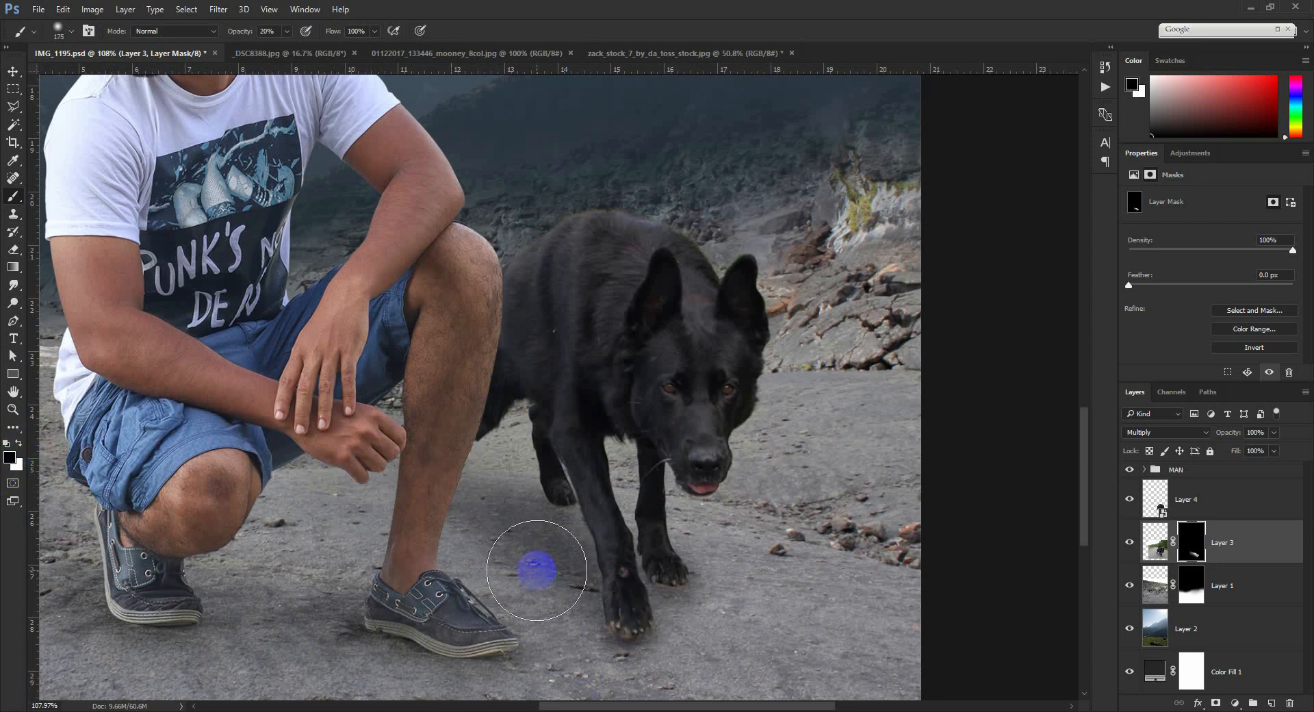
# Blend the outer edges of the dog's shadow by painting black on its mask with a 250 px brush
pyautogui.press(']')
pyautogui.press(']')
pyautogui.moveTo(511, 557)
pyautogui.mouseDown()
pyautogui.moveTo(513, 586)
pyautogui.moveTo(358, 545)
pyautogui.mouseUp()
pyautogui.scroll(-8, 538, 509)
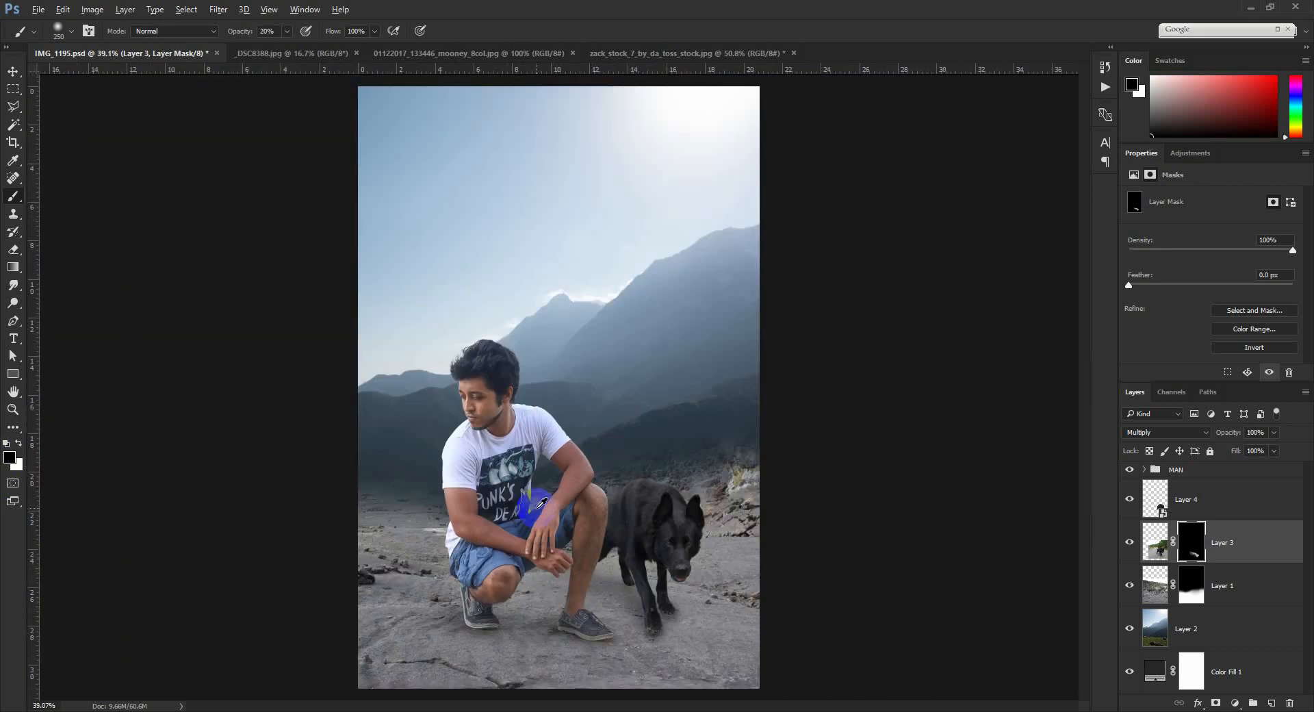
pyautogui.scroll(1, 542, 621)
pyautogui.click(13, 70)
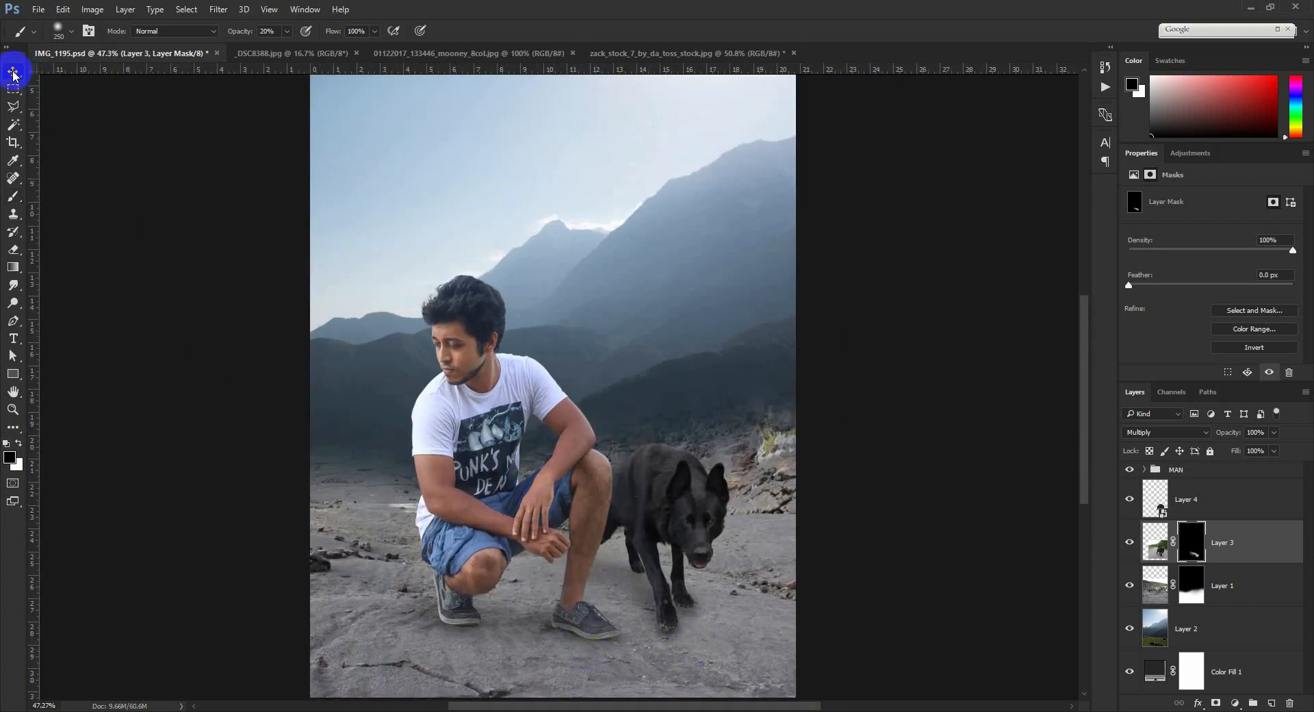
# Shift the mountain background layer to the right so its peak stands above the dog
pyautogui.click(629, 446)
pyautogui.scroll(-1, 629, 446)
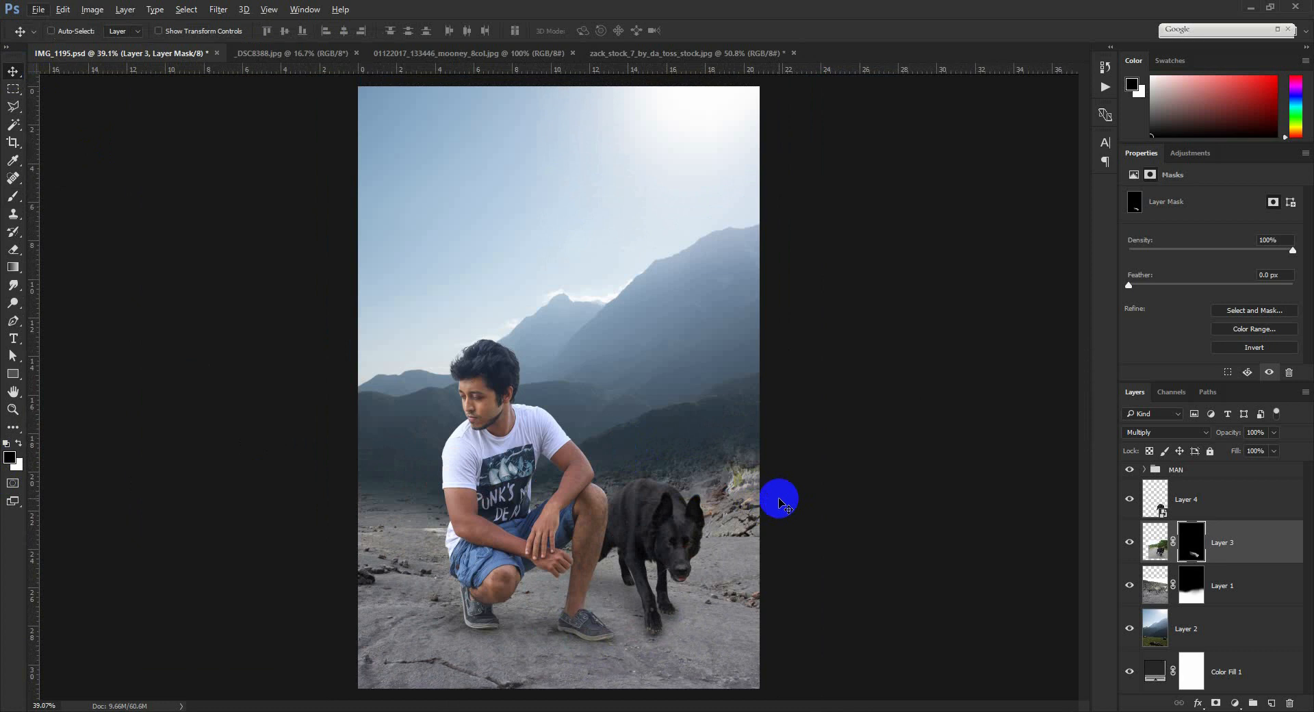
pyautogui.scroll(1, 780, 503)
pyautogui.click(1174, 624)
pyautogui.moveTo(868, 539); pyautogui.dragTo(1005, 537)
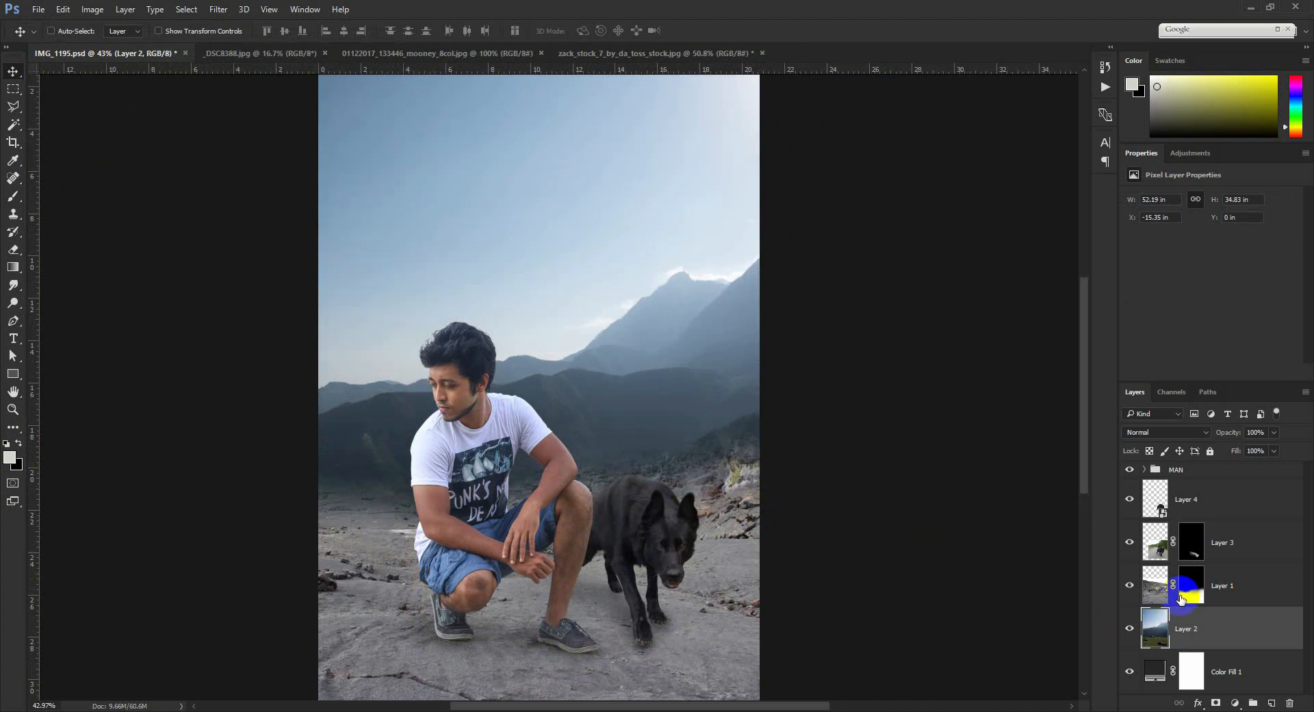
# Fade the rocks behind the dog by painting black on the crater floor's mask with a 700 px brush at 20% opacity
pyautogui.click(1188, 597)
pyautogui.click(13, 196)
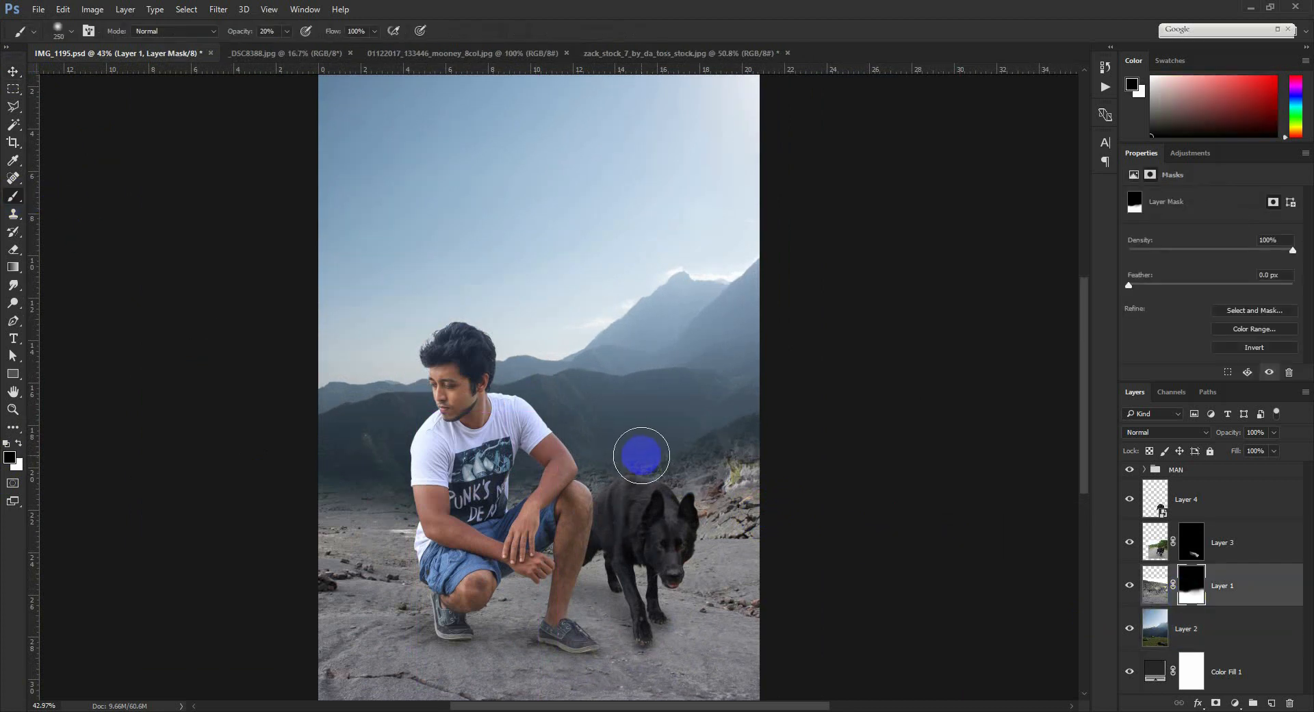
pyautogui.press(']')
pyautogui.press(']')
pyautogui.press(']')
pyautogui.press(']')
pyautogui.click(730, 459)
pyautogui.click(732, 458)
pyautogui.click(733, 458)
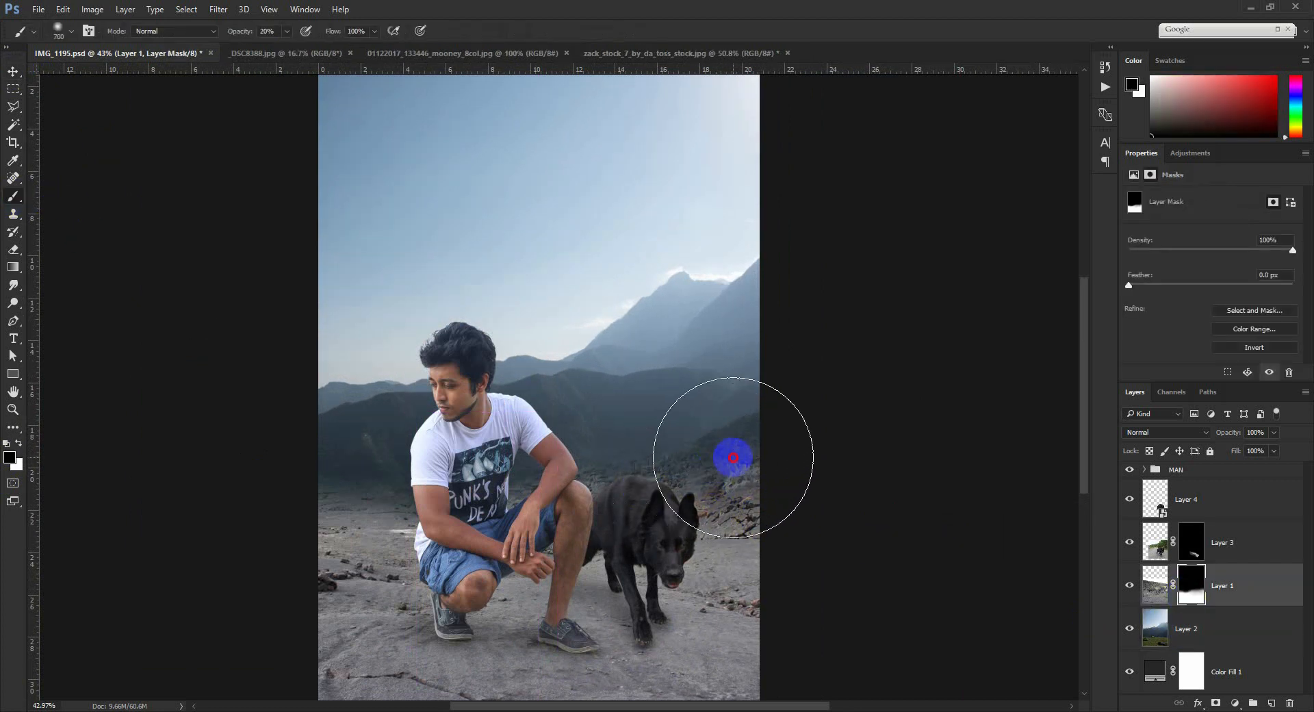
pyautogui.click(734, 463)
pyautogui.click(733, 465)
pyautogui.click(703, 481)
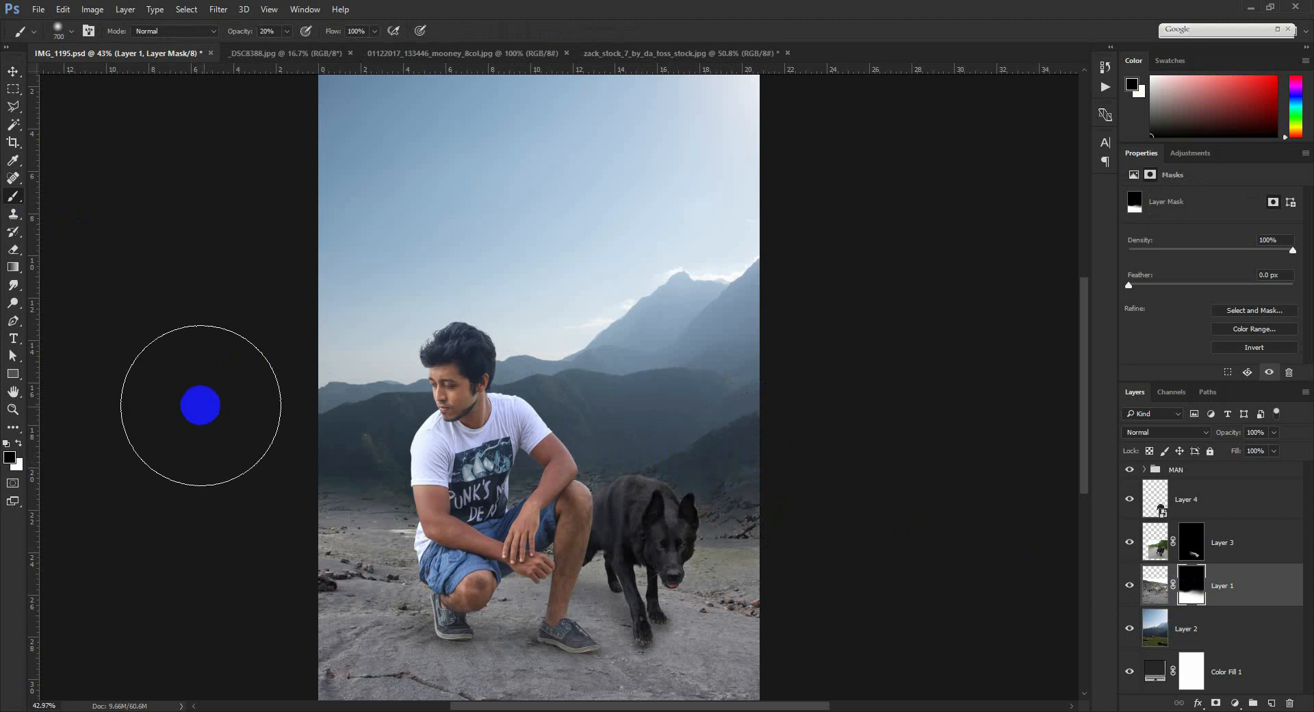
pyautogui.click(13, 71)
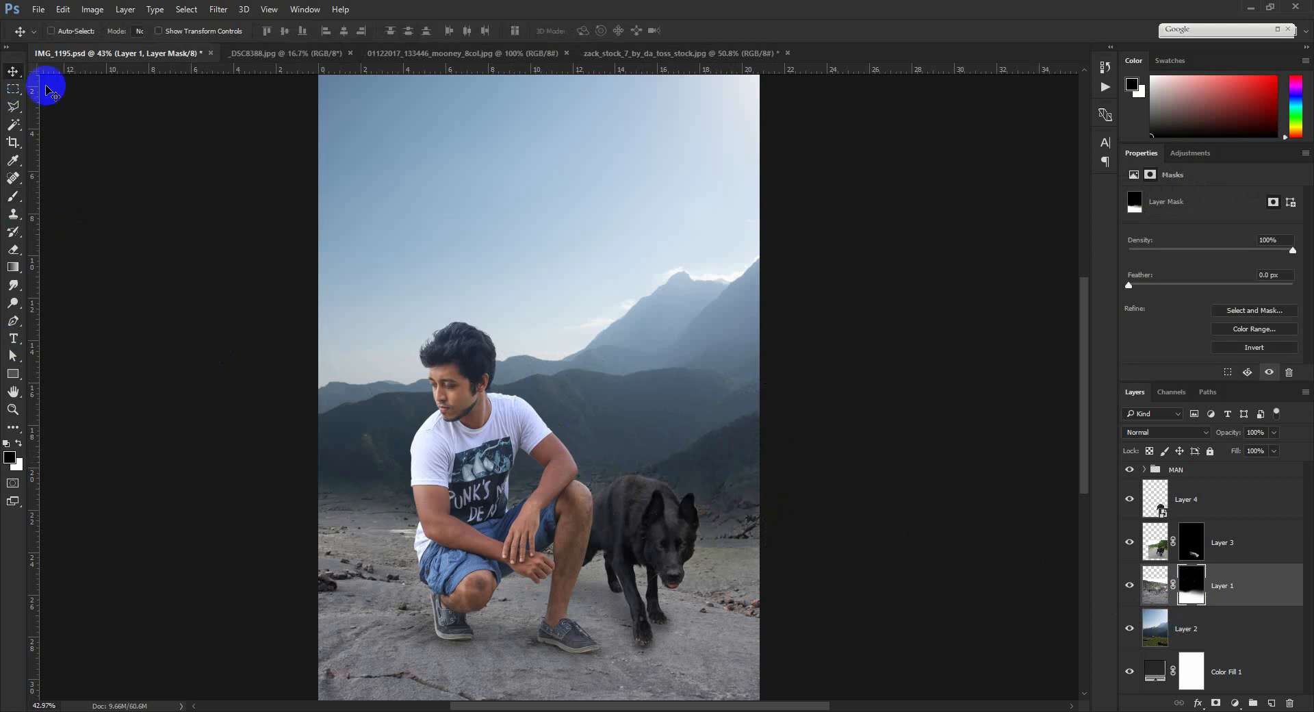
# Add a layer mask to the mountain background and fade its lower part with black, using a 700 px brush at 20% opacity
pyautogui.click(1175, 641)
pyautogui.click(1215, 703)
pyautogui.click(13, 195)
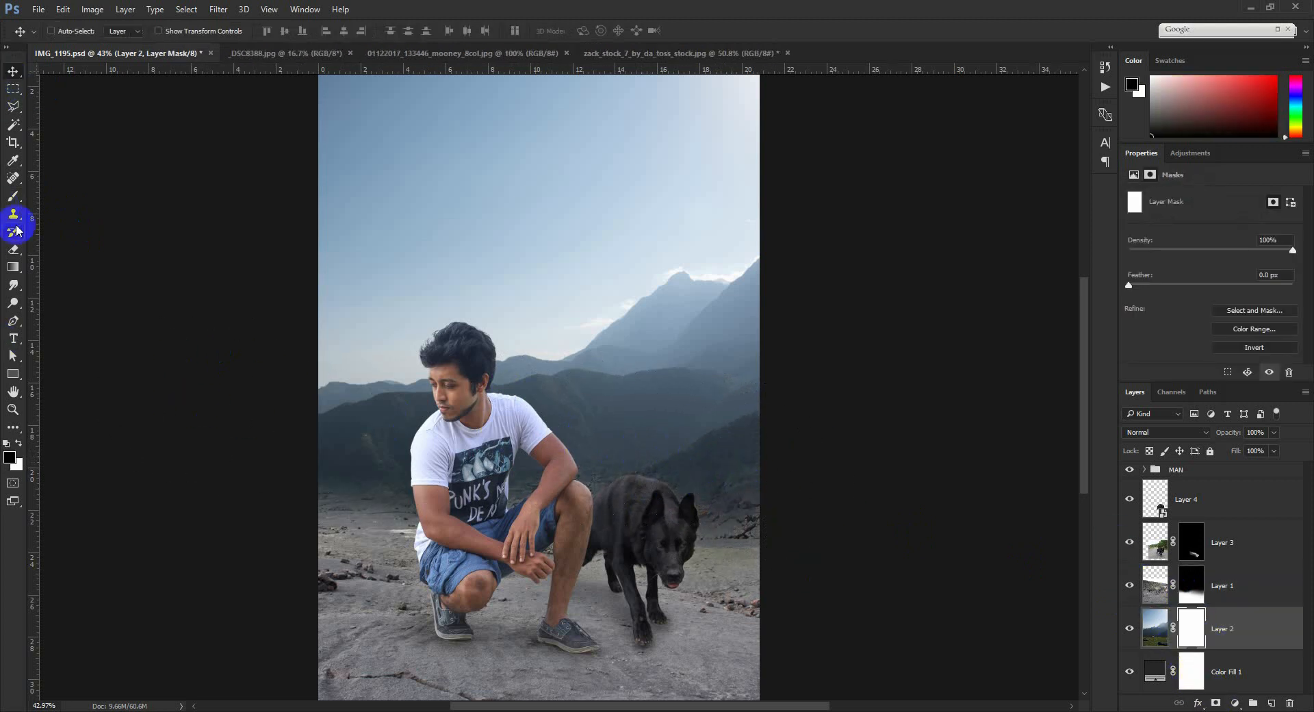
pyautogui.moveTo(774, 548)
pyautogui.mouseDown()
pyautogui.moveTo(549, 565)
pyautogui.moveTo(672, 574)
pyautogui.moveTo(610, 576)
pyautogui.moveTo(796, 571)
pyautogui.moveTo(313, 530)
pyautogui.moveTo(669, 538)
pyautogui.moveTo(731, 563)
pyautogui.mouseUp()
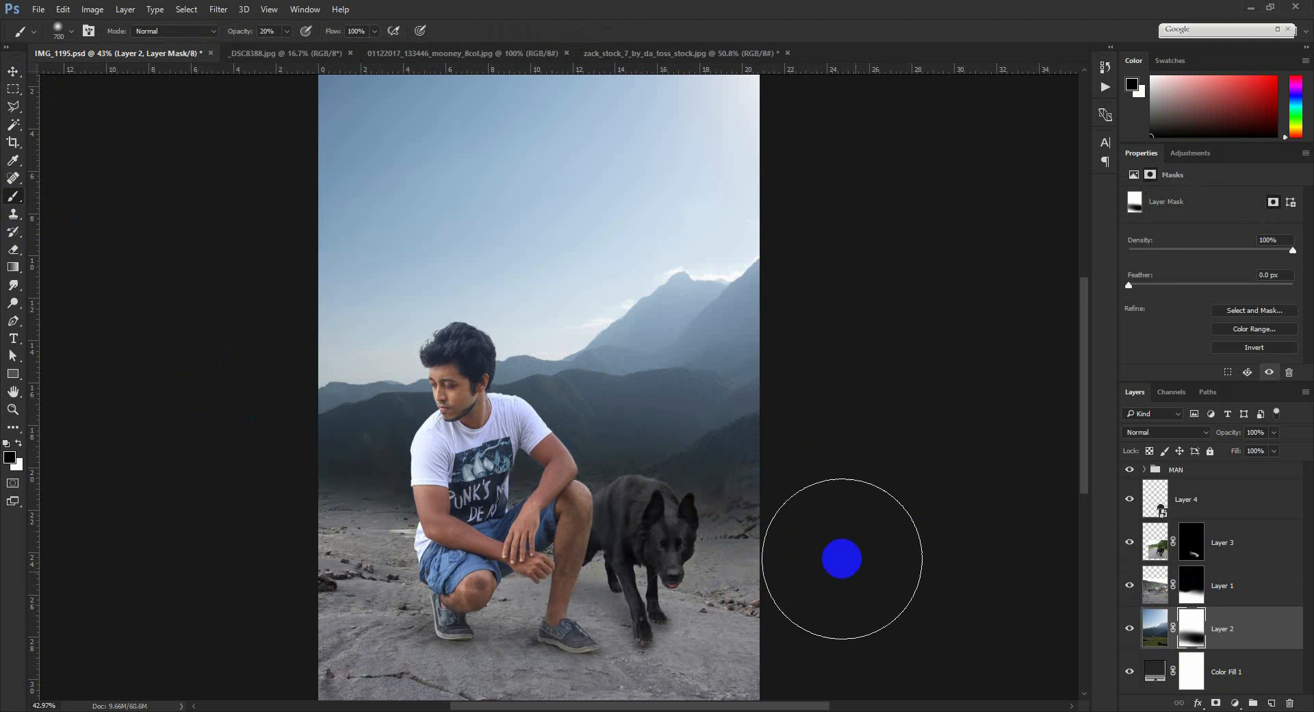
pyautogui.moveTo(841, 557)
pyautogui.mouseDown()
pyautogui.moveTo(594, 458)
pyautogui.moveTo(109, 376)
pyautogui.moveTo(835, 531)
pyautogui.moveTo(96, 412)
pyautogui.moveTo(251, 430)
pyautogui.moveTo(239, 425)
pyautogui.mouseUp()
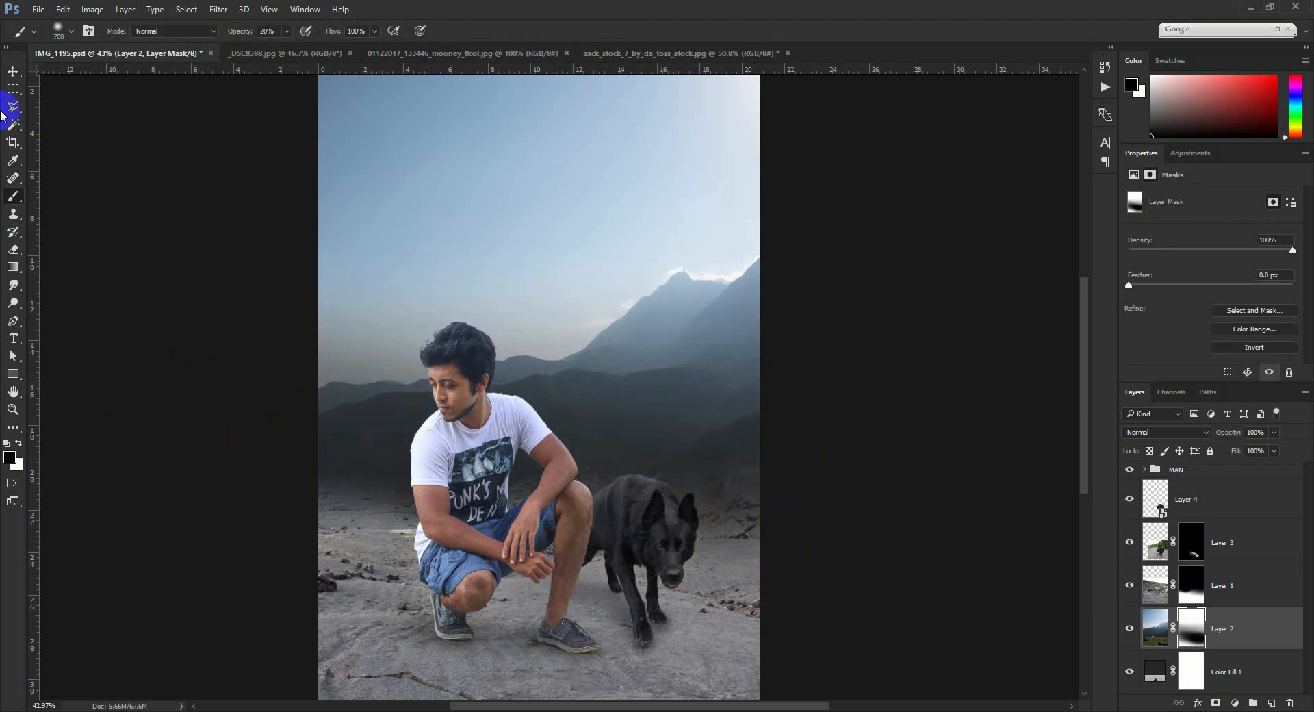
# Lower the opacity of the mountain background layer to darken the sky and mountains
pyautogui.click(14, 73)
pyautogui.click(1236, 620)
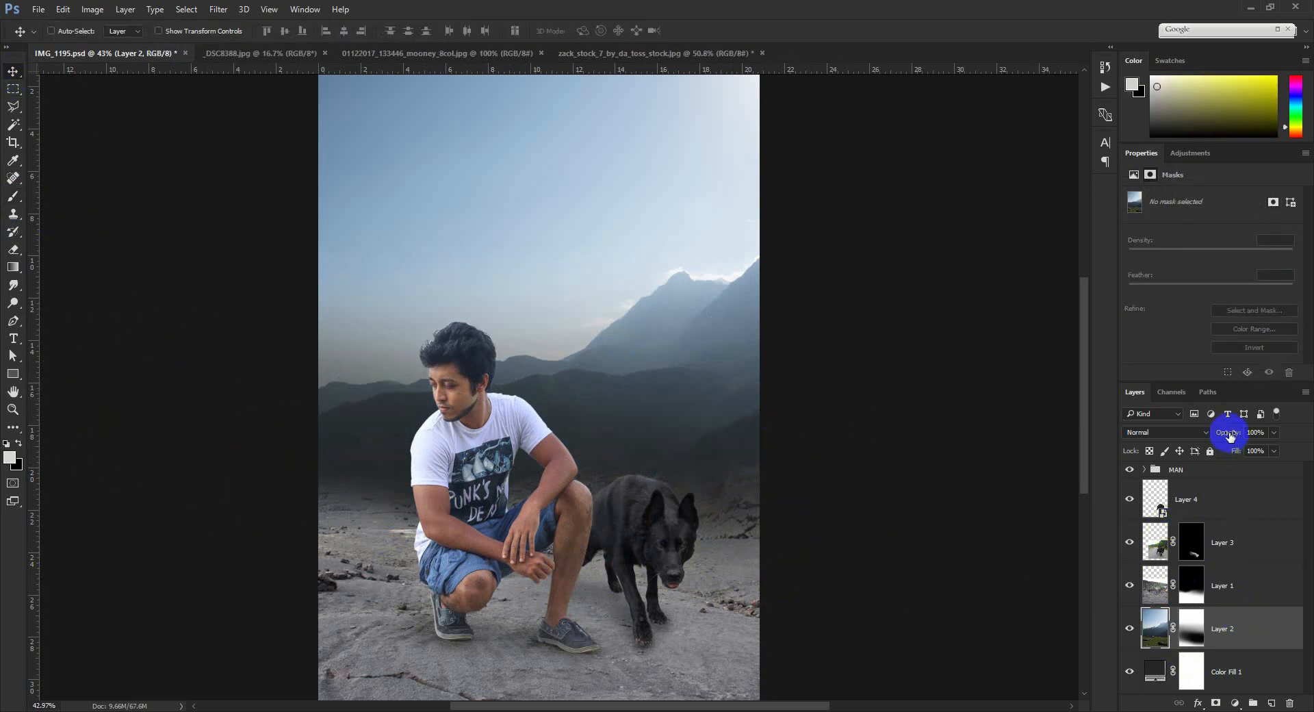
pyautogui.moveTo(1230, 435); pyautogui.dragTo(1207, 483)
# Group the dog cutout and its shadow layer into a group named DOG
pyautogui.click(1212, 505)
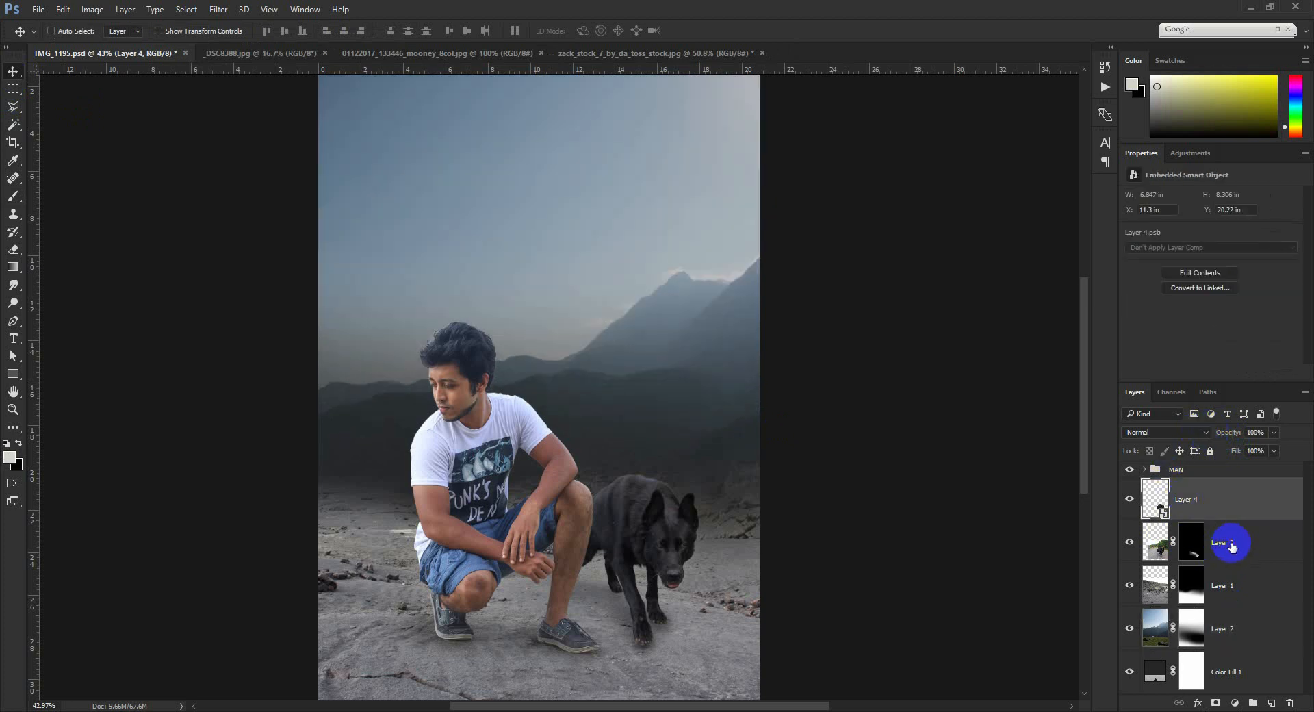
pyautogui.keyDown('shift'); pyautogui.click(1232, 542); pyautogui.keyUp('shift')
pyautogui.hotkey('ctrl', 'g')
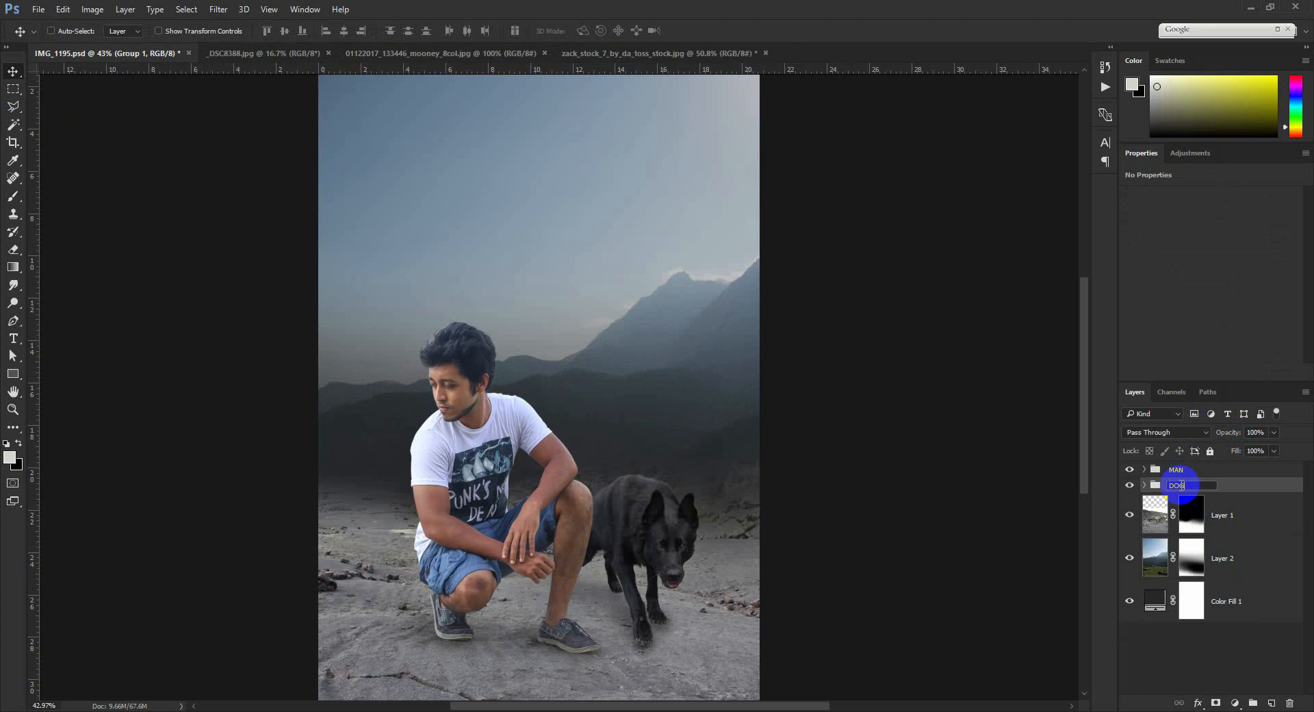
# Create a new empty layer above the man's cutout inside the MAN group and clip it to the cutout
pyautogui.click(1172, 469)
pyautogui.click(1145, 470)
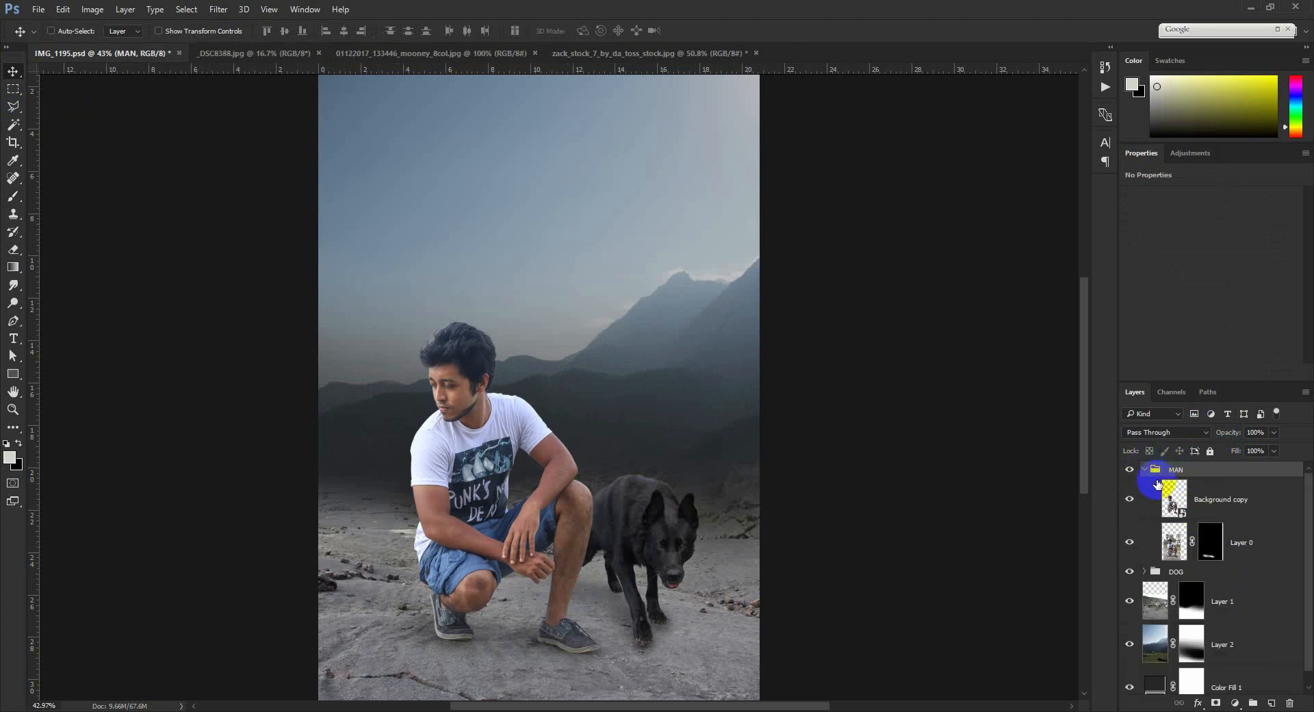
pyautogui.click(1177, 499)
pyautogui.click(1270, 703)
pyautogui.keyDown('alt'); pyautogui.click(1225, 521); pyautogui.keyUp('alt')
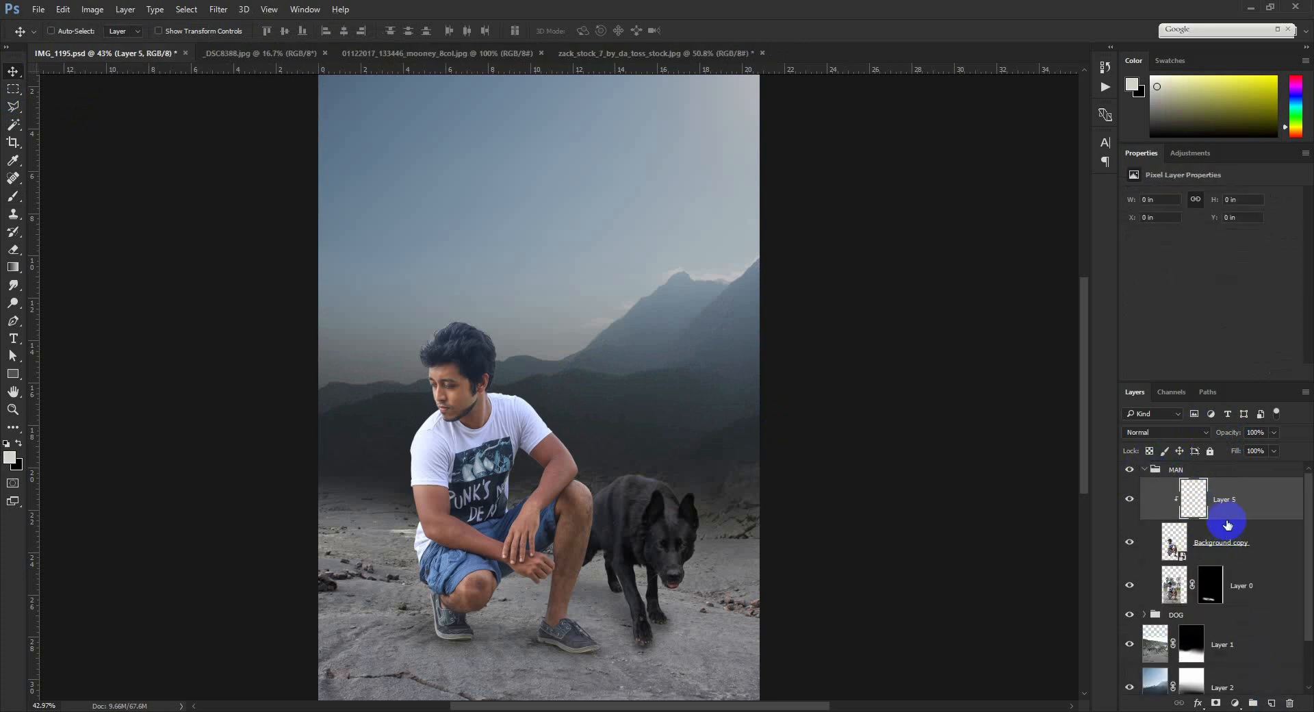
# Sample the man's dark hair color and paint over the hair edges on the clipped layer with a 60 px brush at 20% opacity
pyautogui.moveTo(425, 345); pyautogui.dragTo(520, 355)
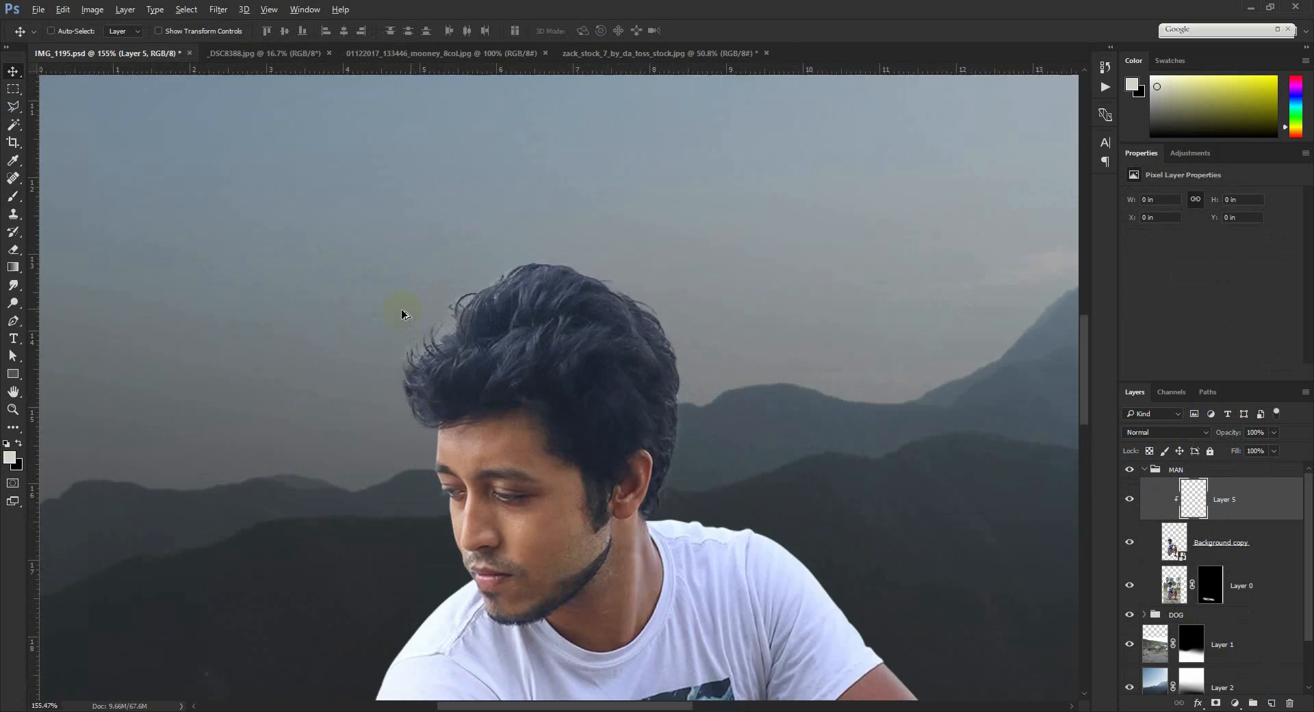
pyautogui.click(15, 164)
pyautogui.click(506, 274)
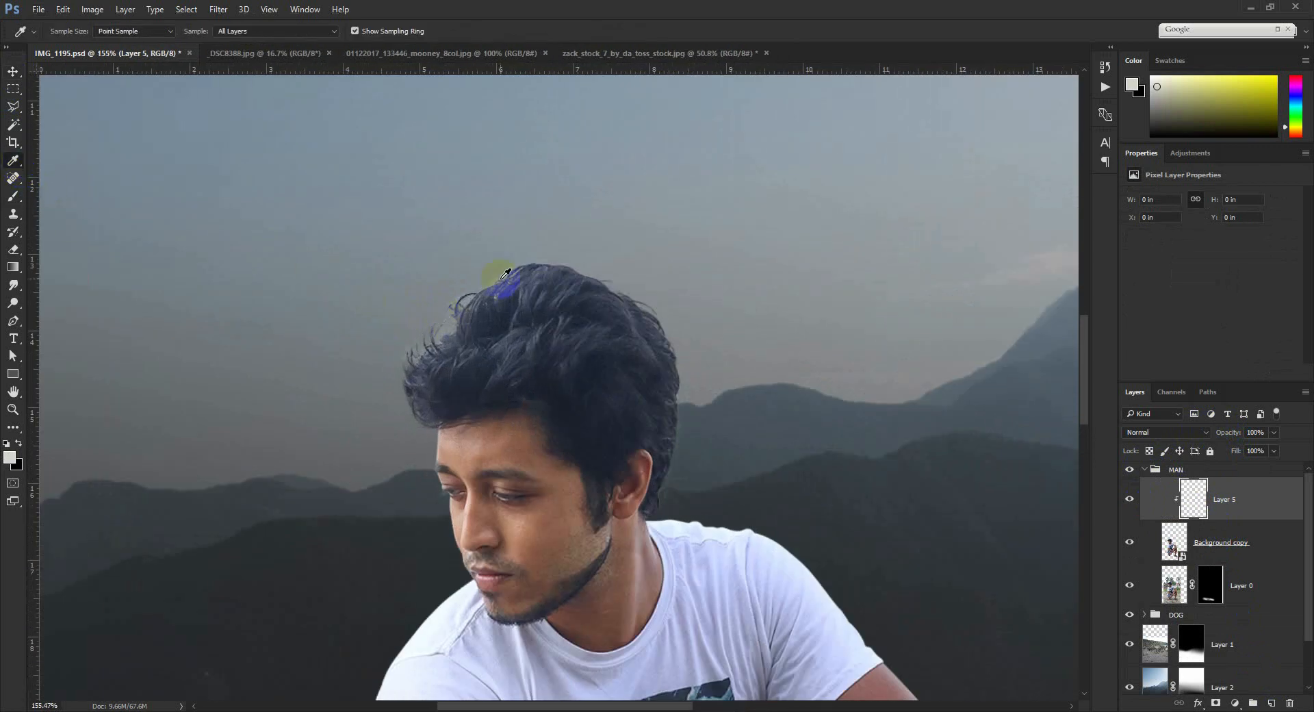
pyautogui.click(10, 200)
pyautogui.press('[')
pyautogui.press('[')
pyautogui.press('[')
pyautogui.press('[')
pyautogui.press('[')
pyautogui.press('[')
pyautogui.press('[')
pyautogui.press('[')
pyautogui.press('[')
pyautogui.press('[')
pyautogui.press('[')
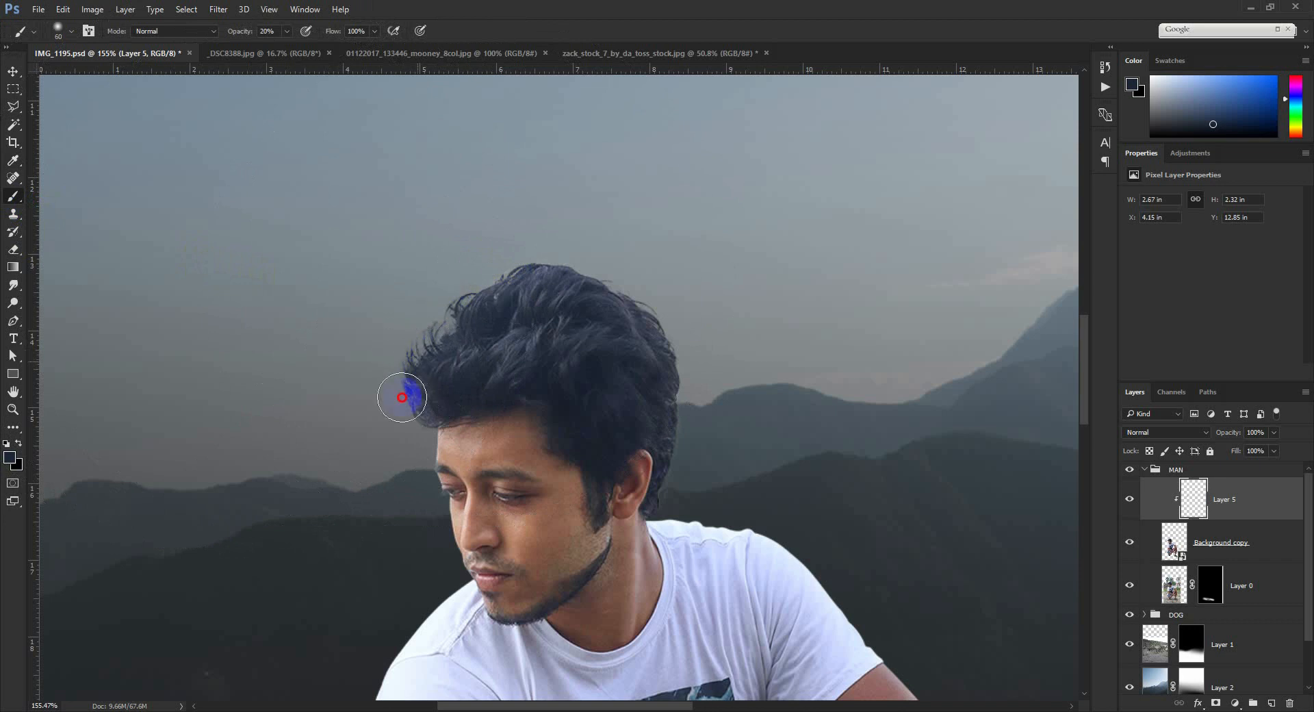
pyautogui.moveTo(561, 271); pyautogui.dragTo(613, 264)
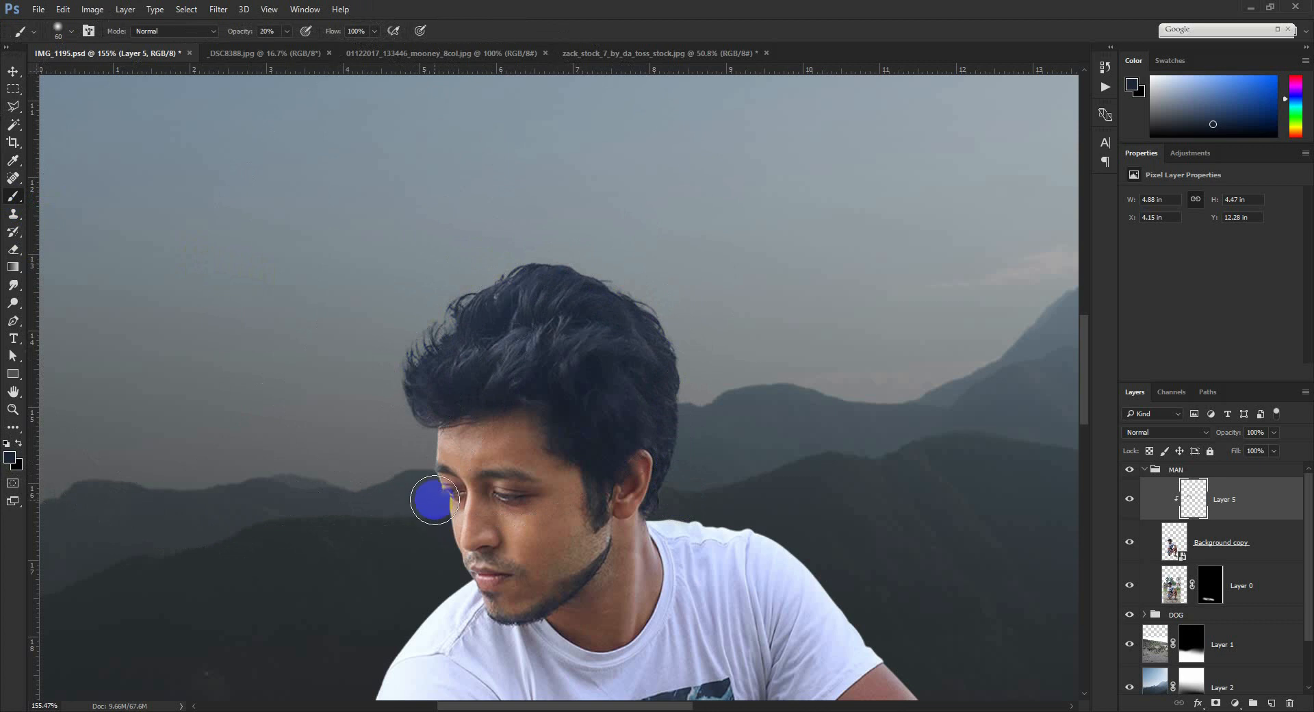
pyautogui.scroll(-6, 328, 435)
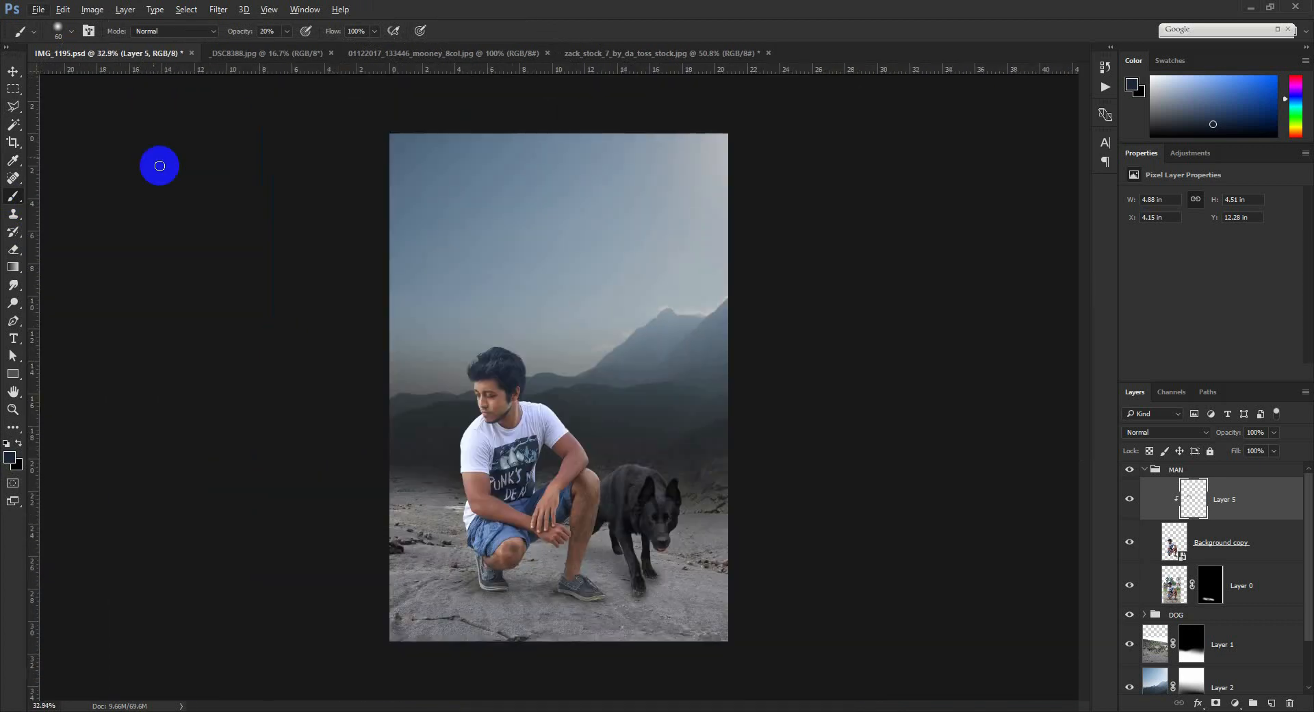
# Select the MAN group and collapse it in the layer list
pyautogui.click(13, 74)
pyautogui.click(1156, 469)
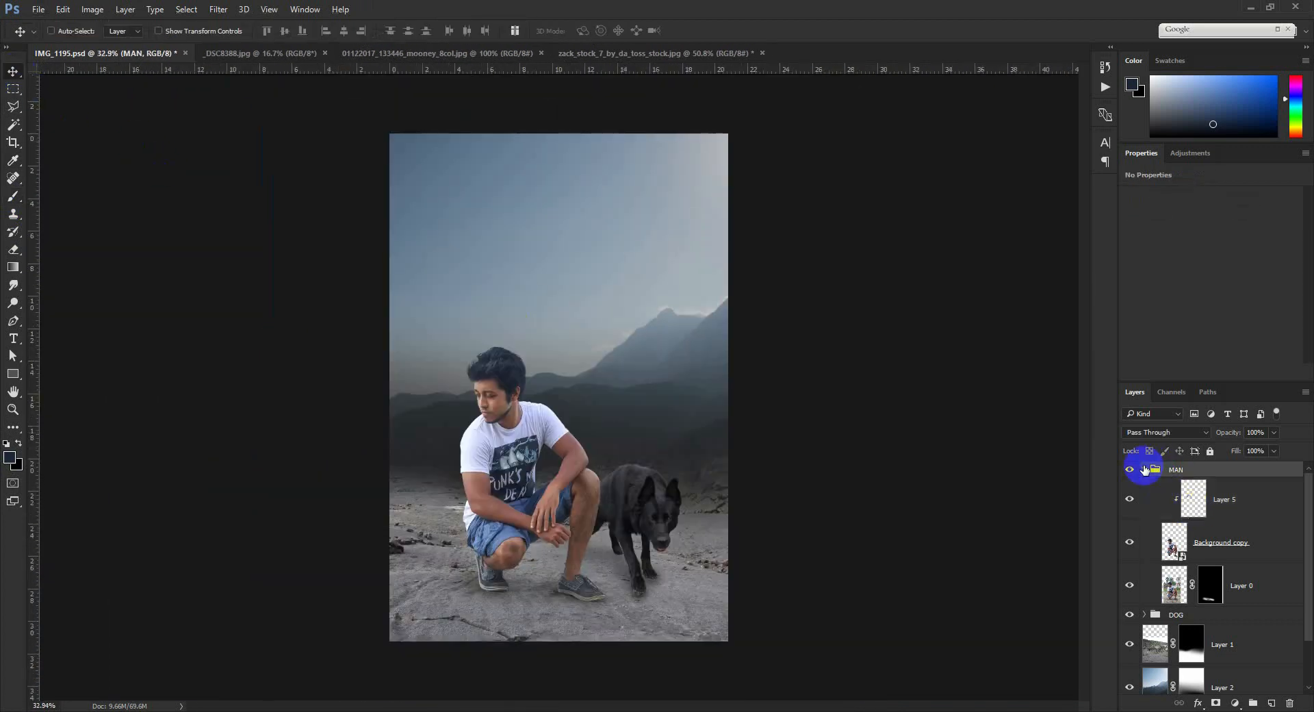
pyautogui.click(1143, 469)
pyautogui.scroll(1, 629, 494)
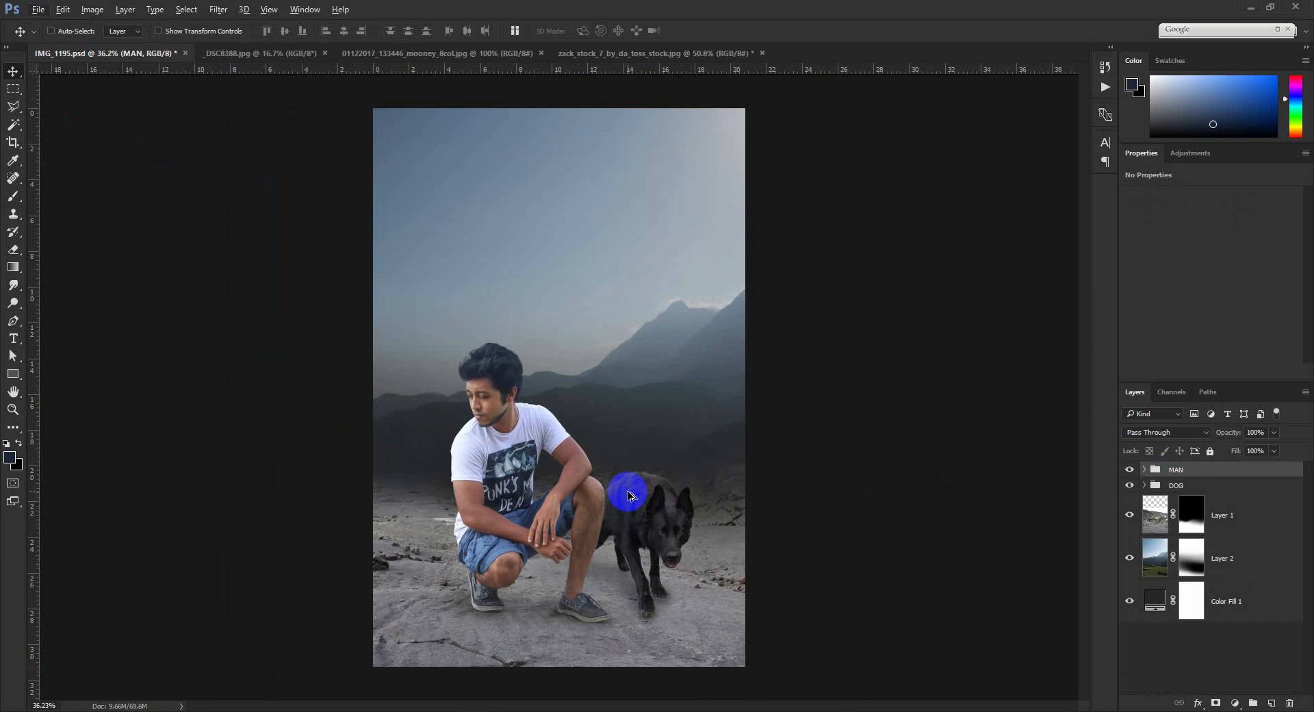
pyautogui.moveTo(630, 494); pyautogui.dragTo(630, 548)
# Close the source documents of the dog photo and the mountain photo
pyautogui.click(579, 58)
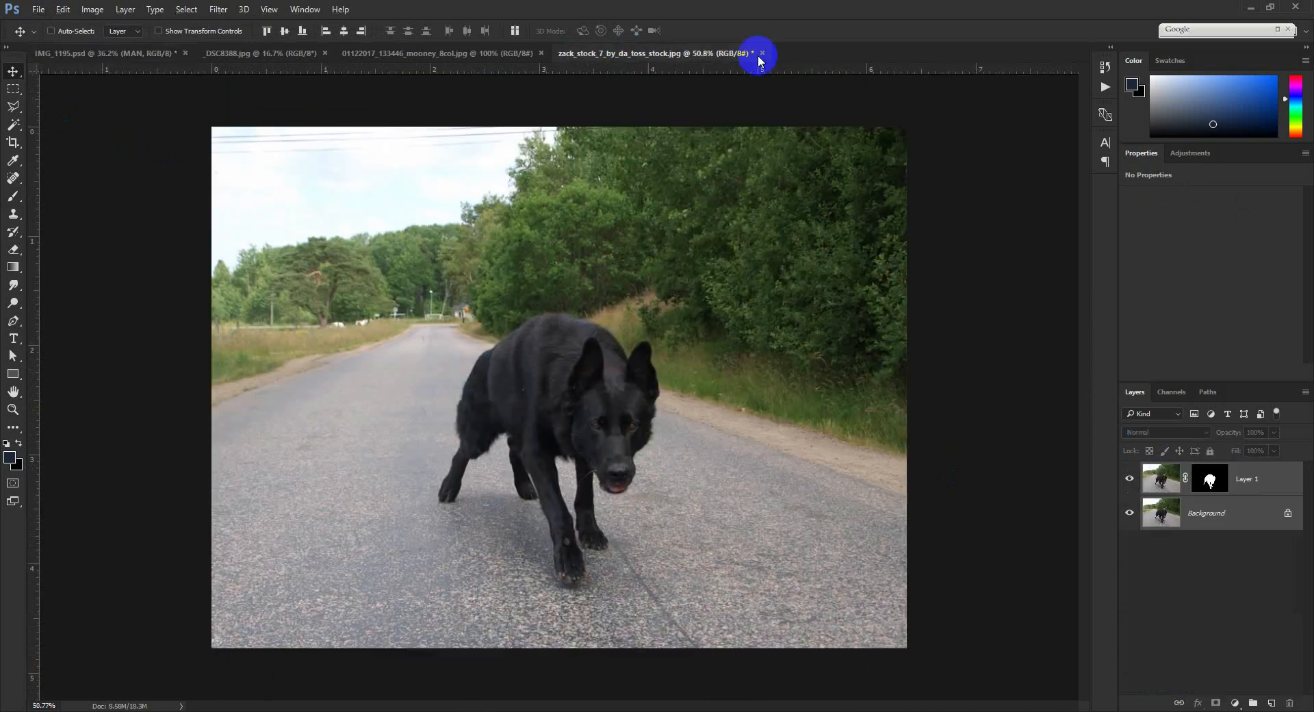
pyautogui.click(764, 53)
pyautogui.click(670, 284)
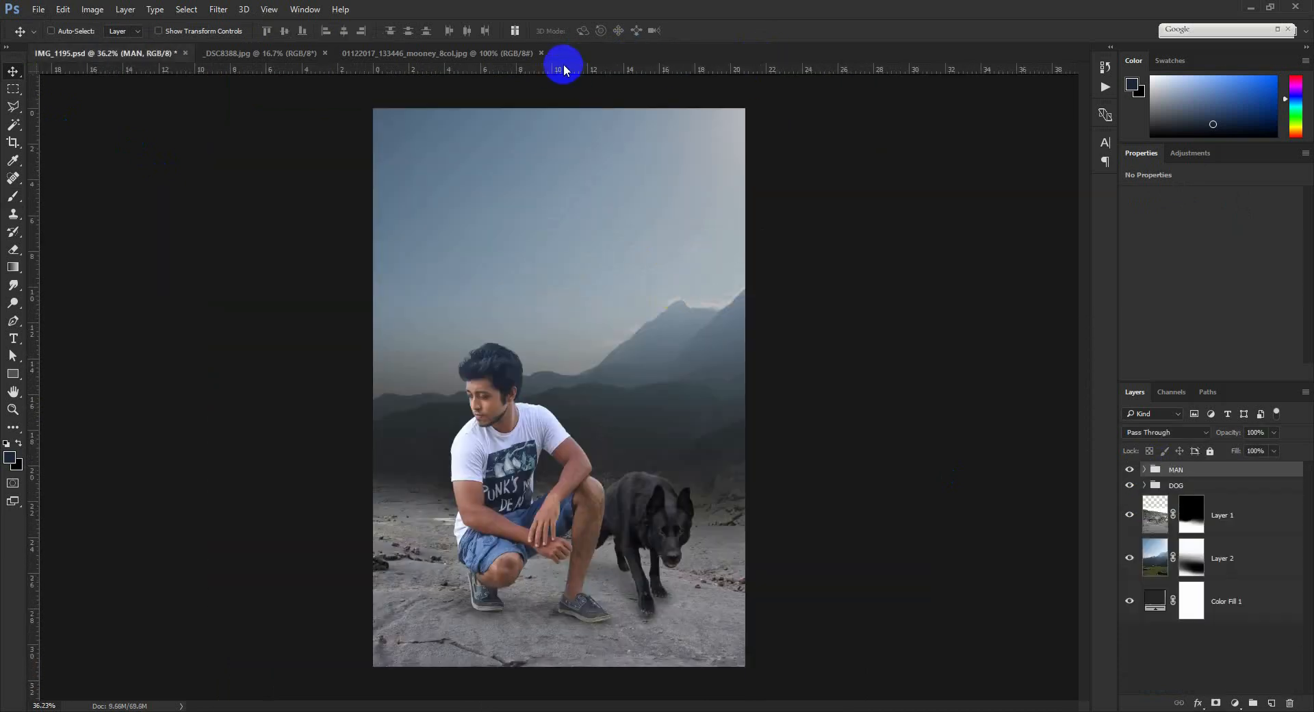
pyautogui.click(515, 55)
pyautogui.click(298, 55)
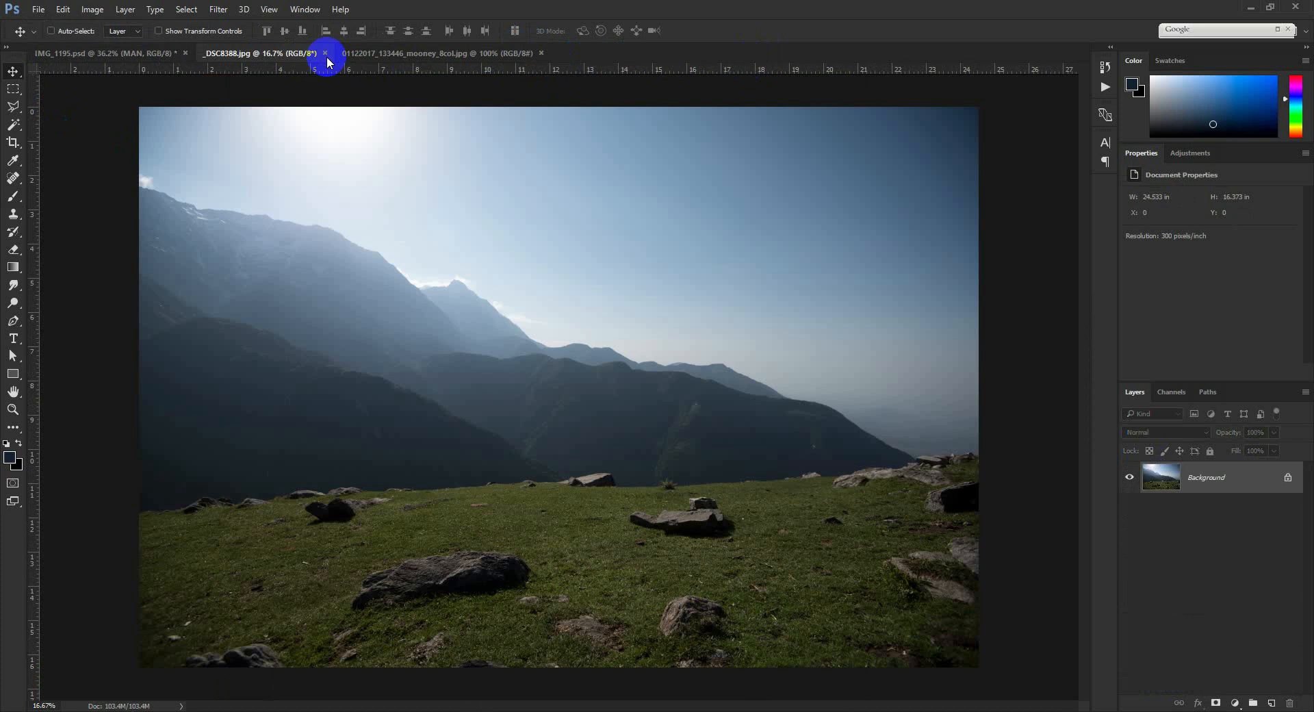
pyautogui.click(326, 53)
# Bring the moon photo into the composite beneath the DOG group and set its blend mode to Screen
pyautogui.moveTo(349, 70); pyautogui.dragTo(601, 355)
pyautogui.moveTo(1208, 499); pyautogui.dragTo(1213, 559)
pyautogui.click(1171, 432)
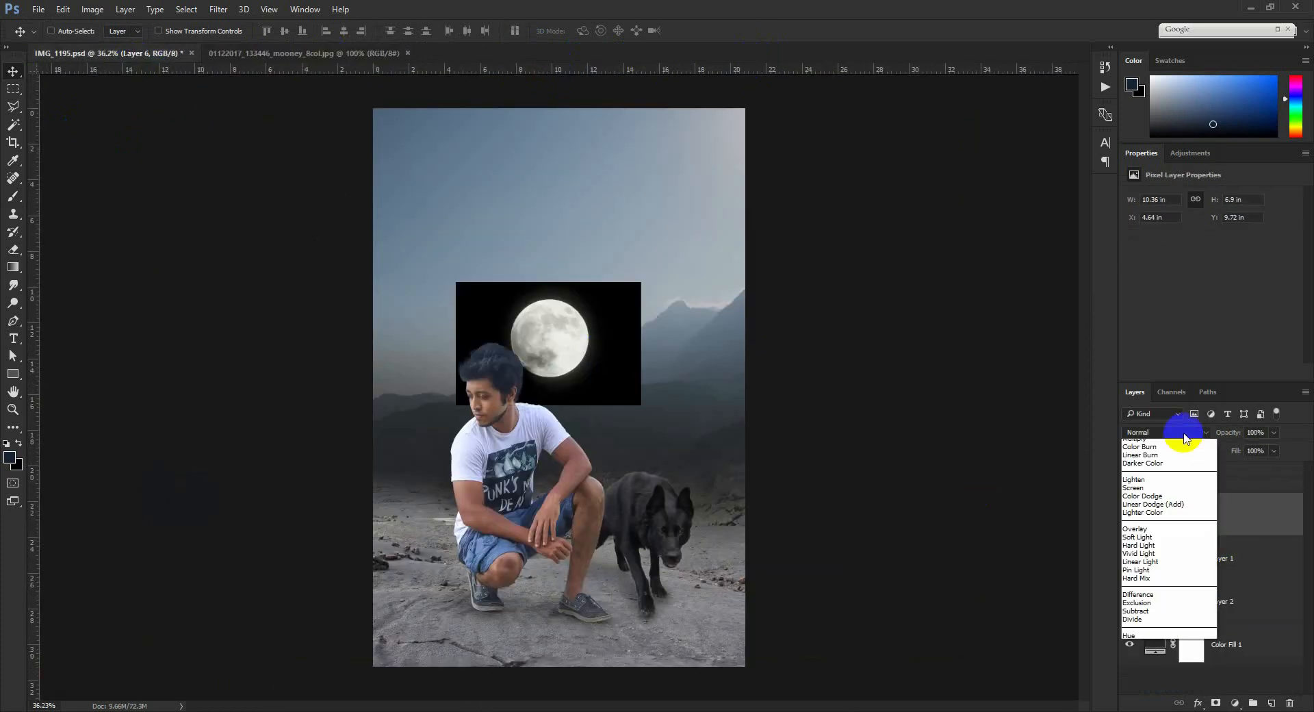
pyautogui.click(1144, 526)
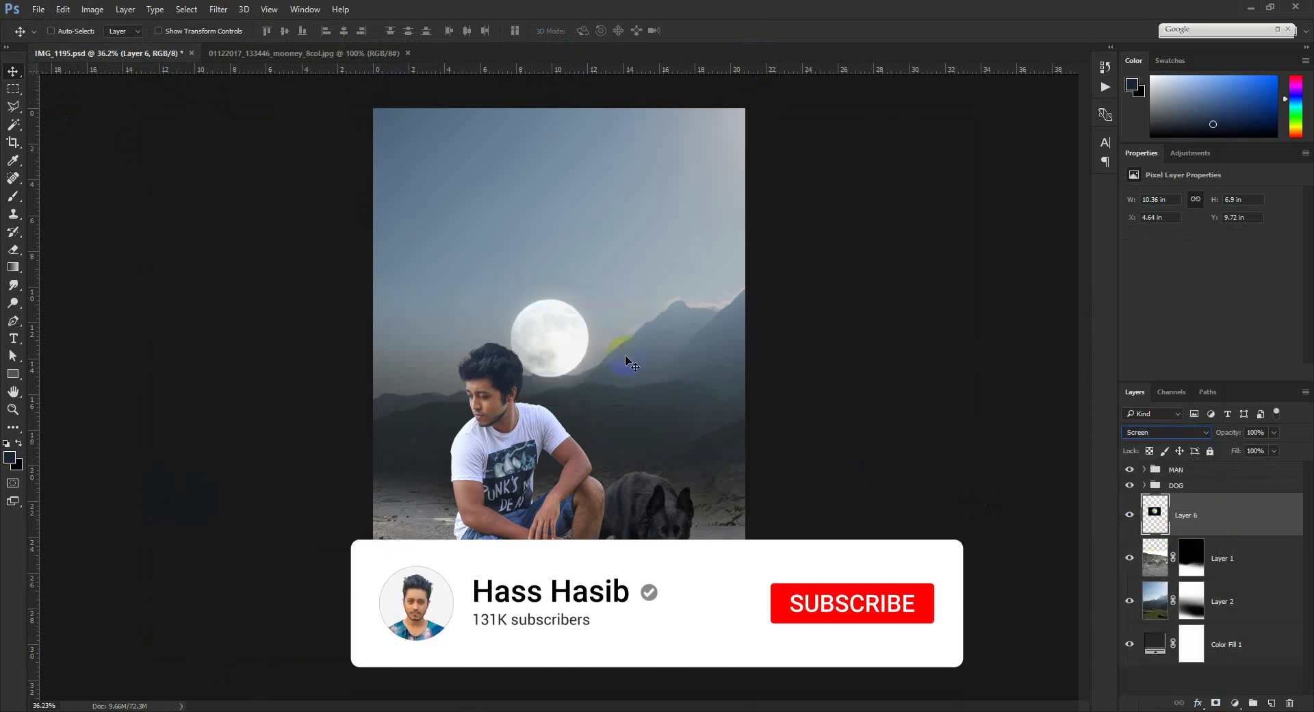
# Scale the Screen-blended moon up to about three times its size and position it behind the man
pyautogui.moveTo(622, 361); pyautogui.dragTo(643, 483)
pyautogui.hotkey('ctrl', 't')
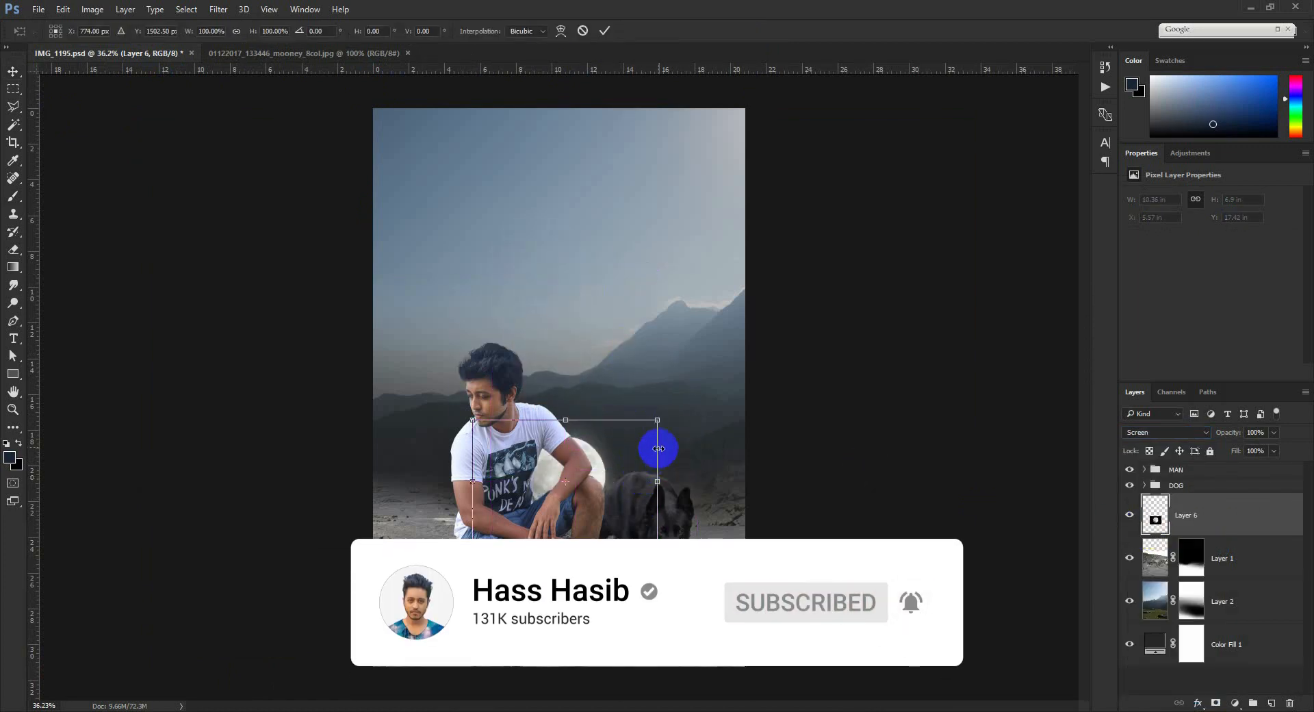
pyautogui.moveTo(657, 422); pyautogui.dragTo(625, 376)
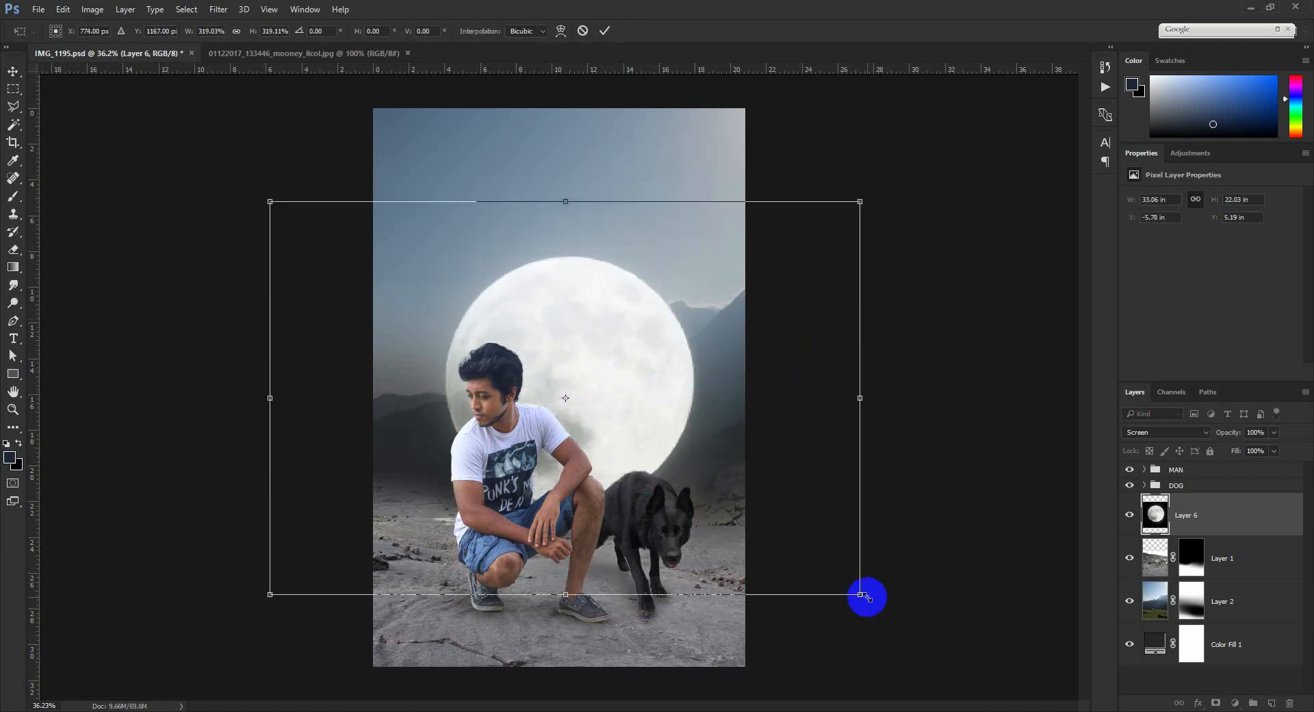
pyautogui.moveTo(864, 596); pyautogui.dragTo(886, 607)
pyautogui.moveTo(742, 518); pyautogui.dragTo(738, 508)
pyautogui.moveTo(876, 178); pyautogui.dragTo(841, 199)
pyautogui.doubleClick(698, 315)
pyautogui.moveTo(699, 316); pyautogui.dragTo(699, 309)
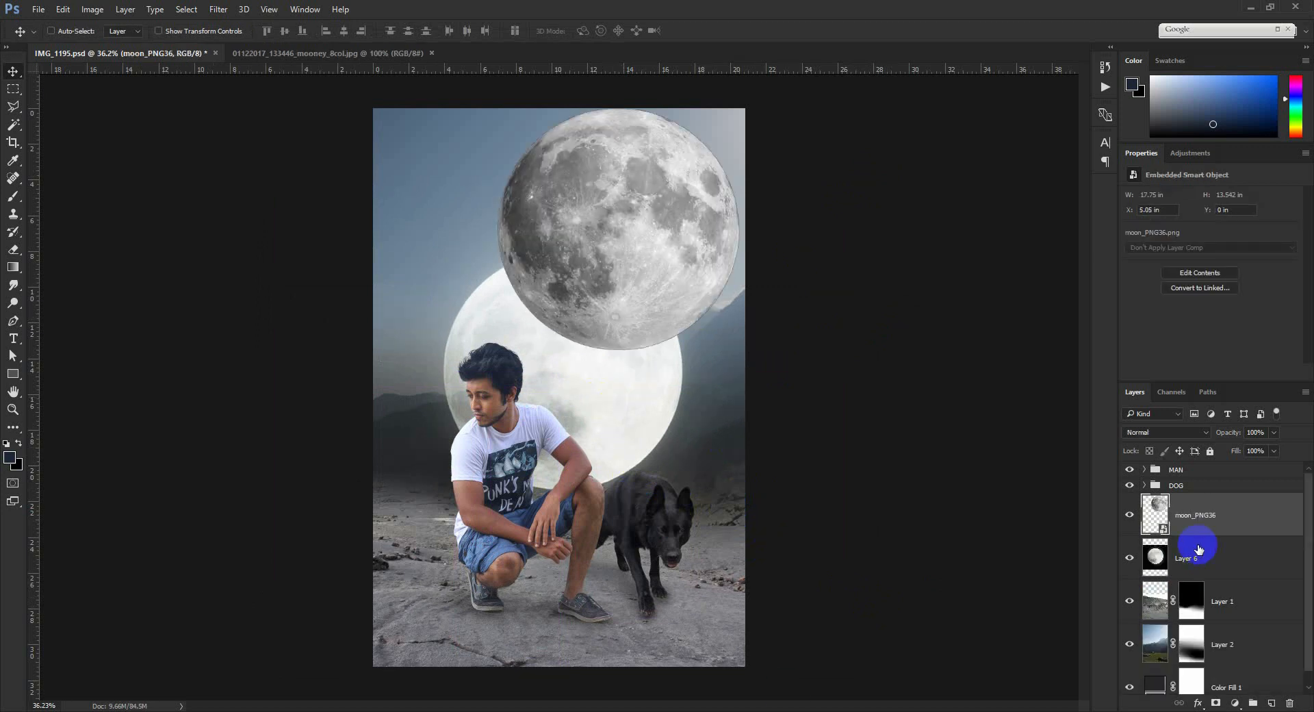
# Delete the Screen-blended moon layer and move the moon_PNG36 layer down behind the man and dog
pyautogui.click(1198, 556)
pyautogui.press('Delete')
pyautogui.click(1191, 521)
pyautogui.moveTo(736, 274); pyautogui.dragTo(697, 427)
# Load the moon's outline as a selection, contract it by 1 pixel, and mask the moon layer with it
pyautogui.keyDown('ctrl'); pyautogui.click(1155, 515); pyautogui.keyUp('ctrl')
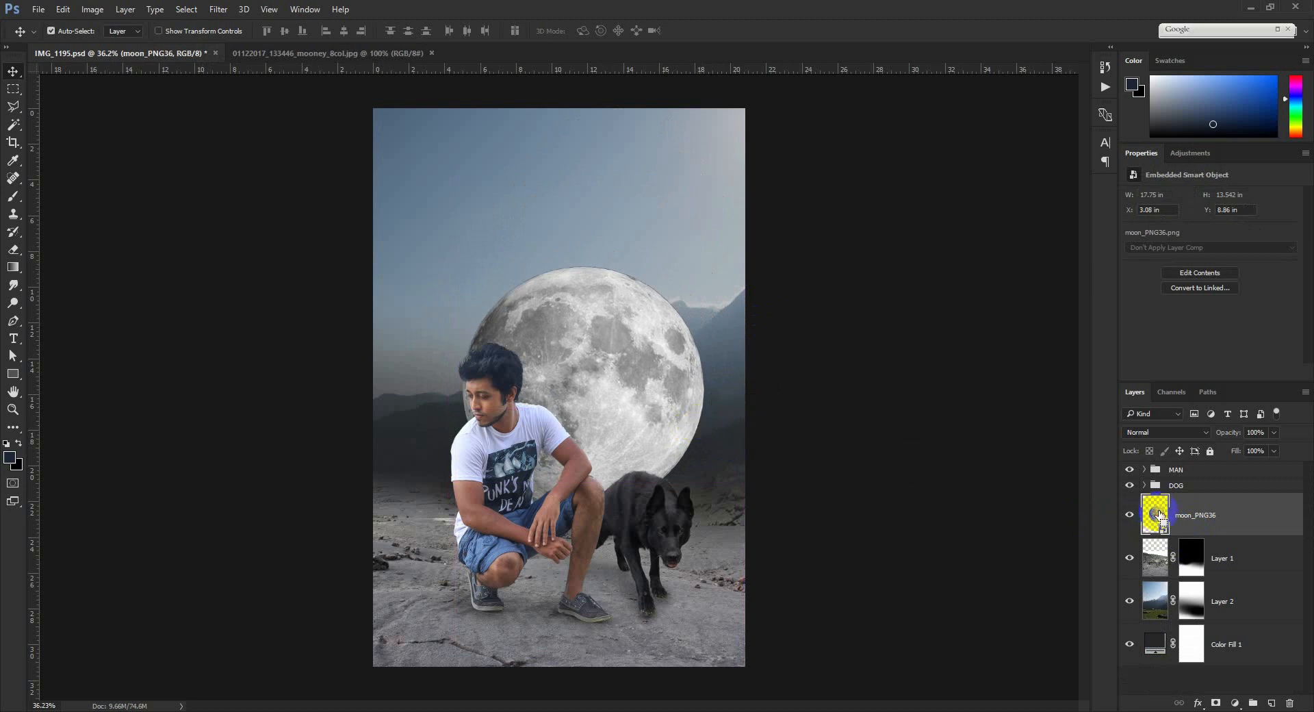
pyautogui.click(186, 9)
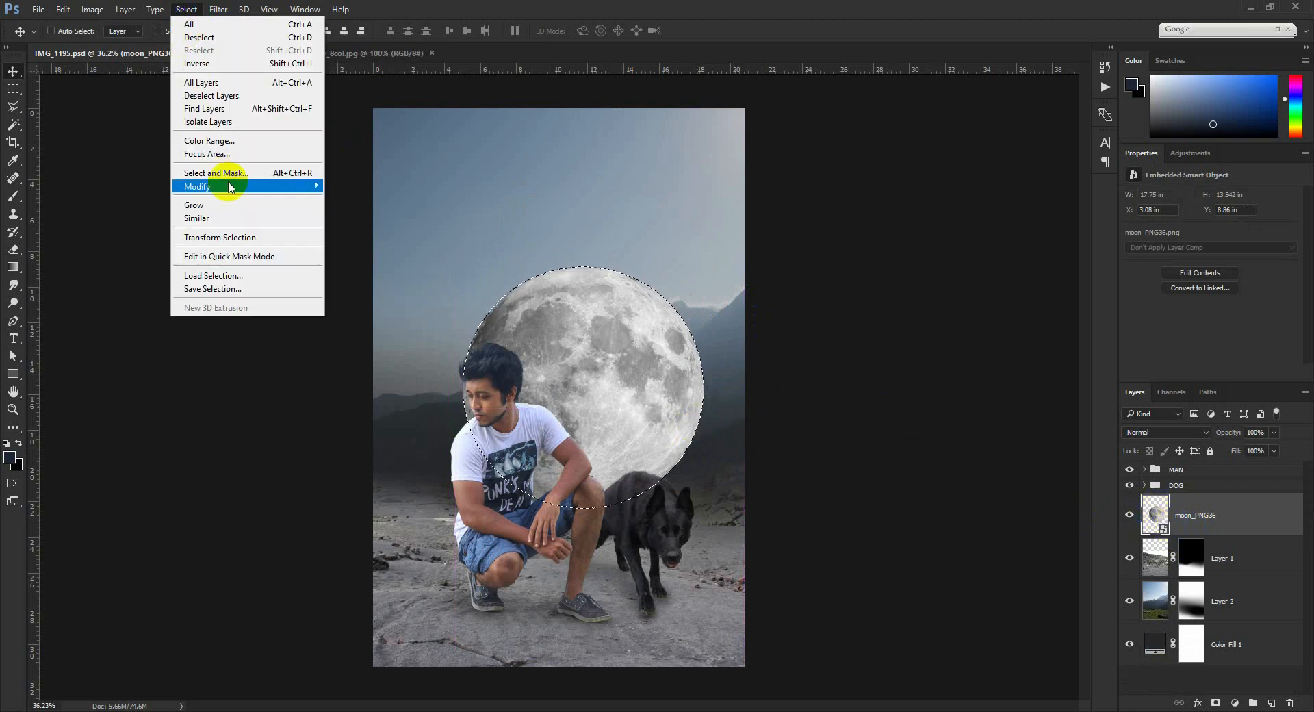
pyautogui.moveTo(309, 186)
pyautogui.click(366, 225)
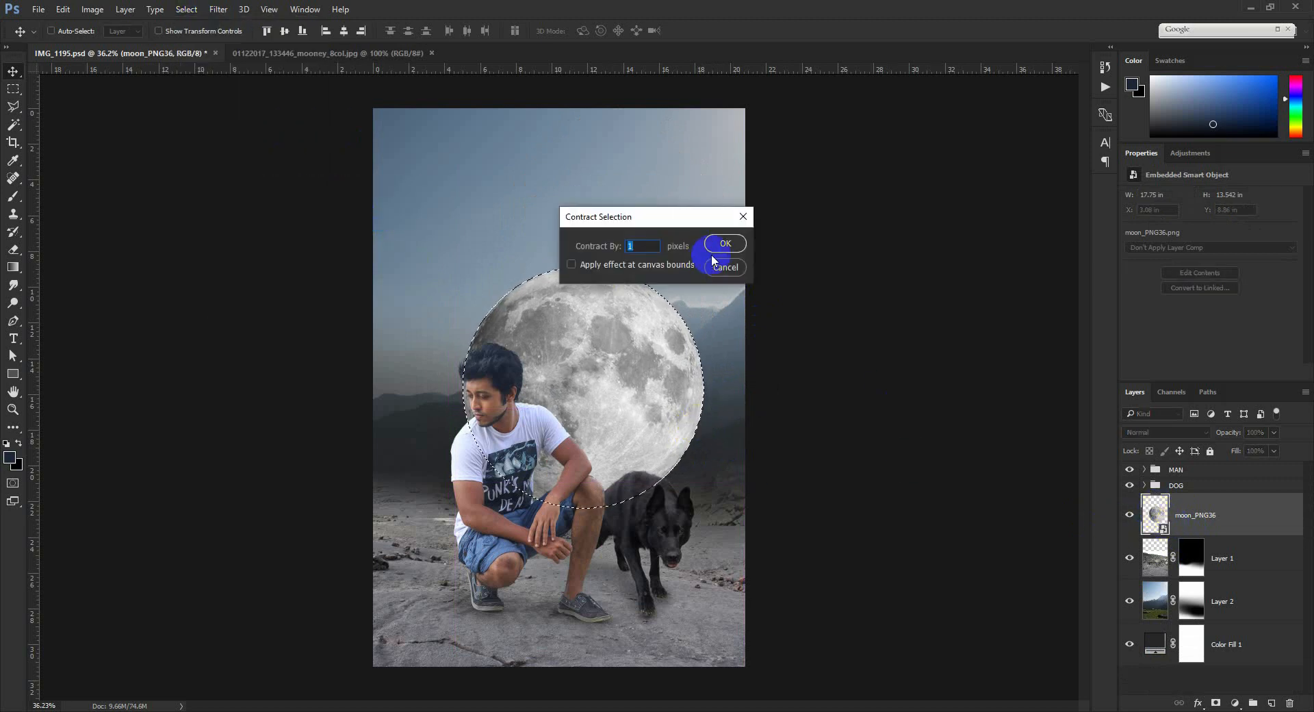
pyautogui.click(724, 243)
pyautogui.click(962, 446)
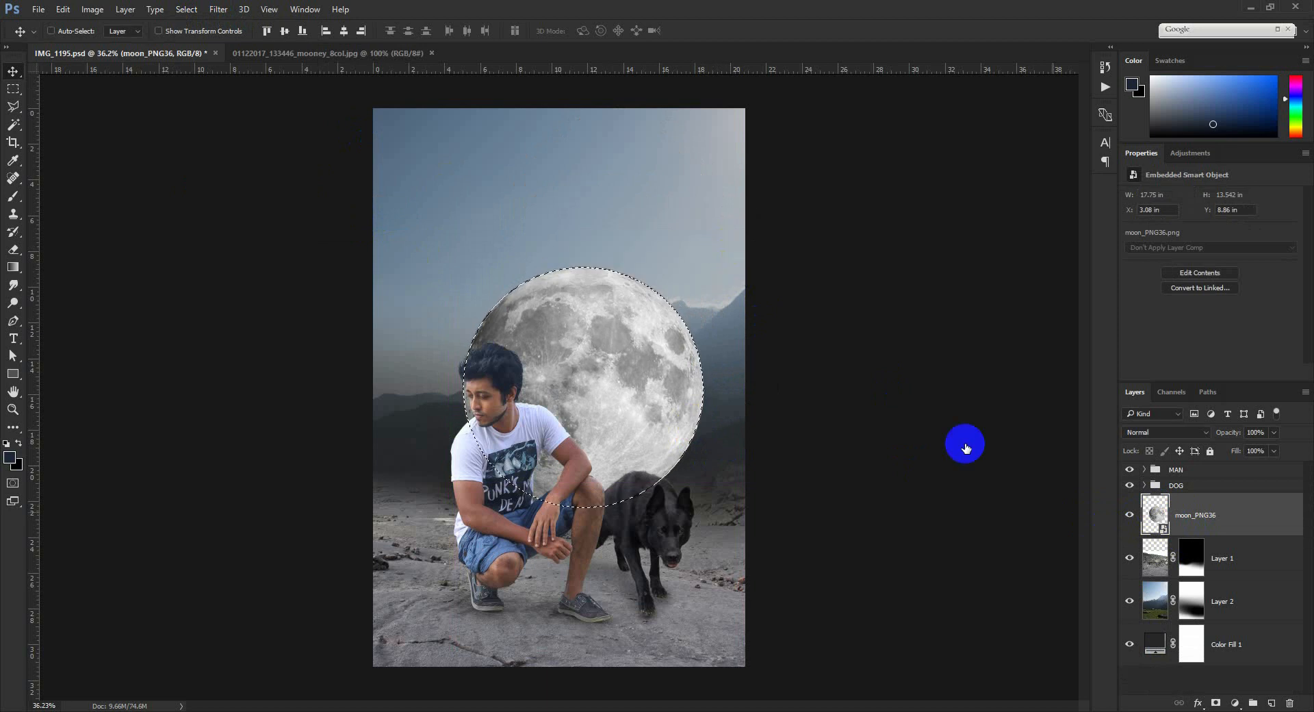
pyautogui.click(1215, 702)
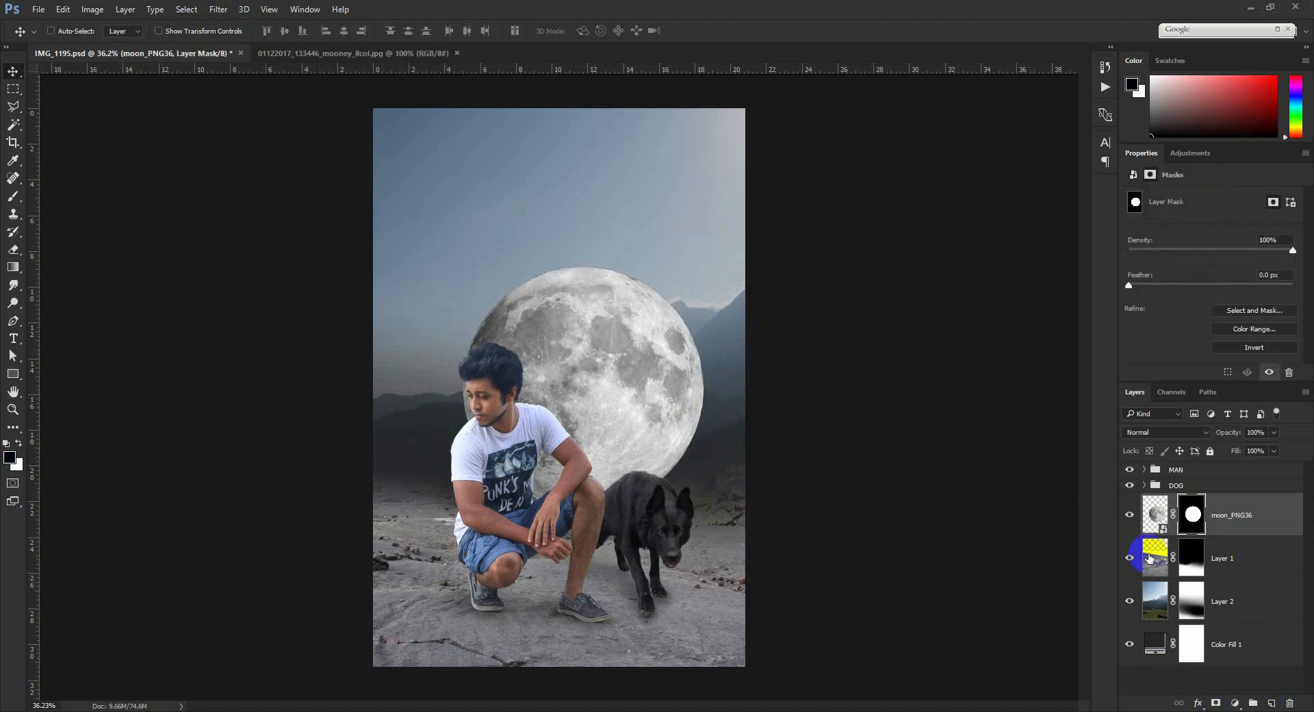
# Rasterize the masked moon, convert it to a smart object, and shift it up and left behind the man's head
pyautogui.rightClick(1259, 515)
pyautogui.click(1117, 331)
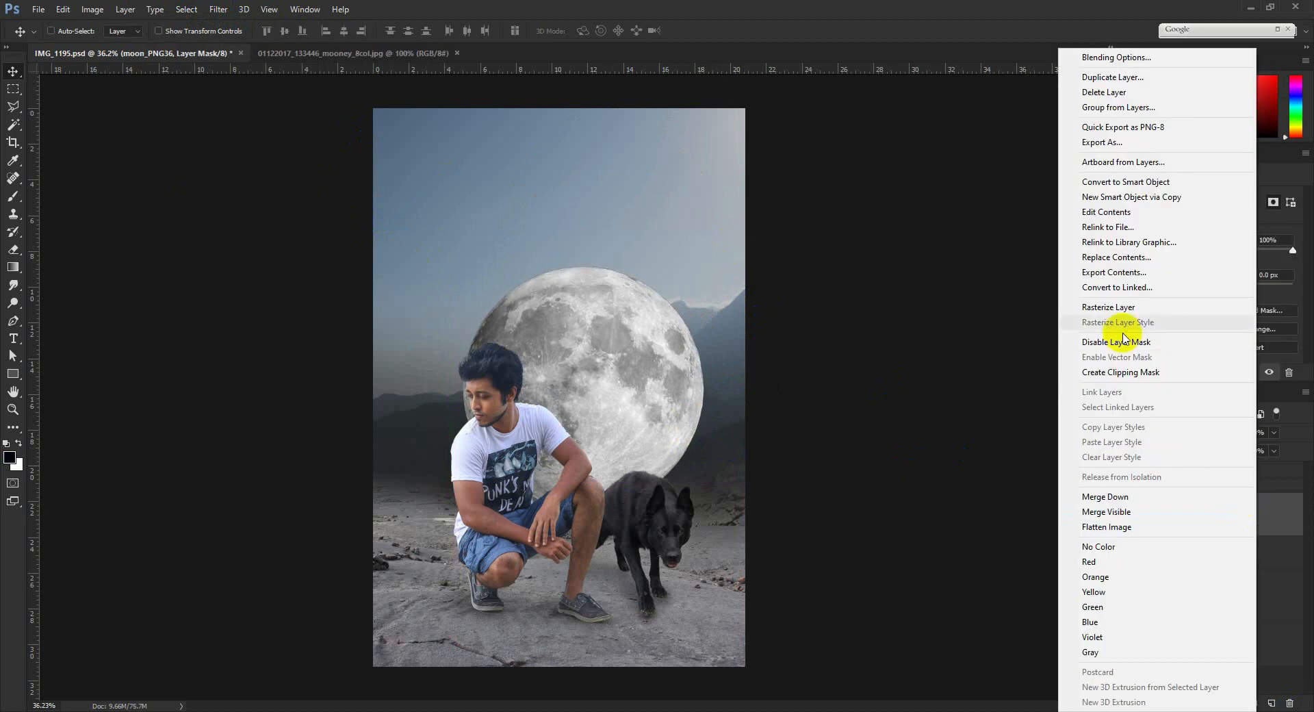
pyautogui.rightClick(1269, 514)
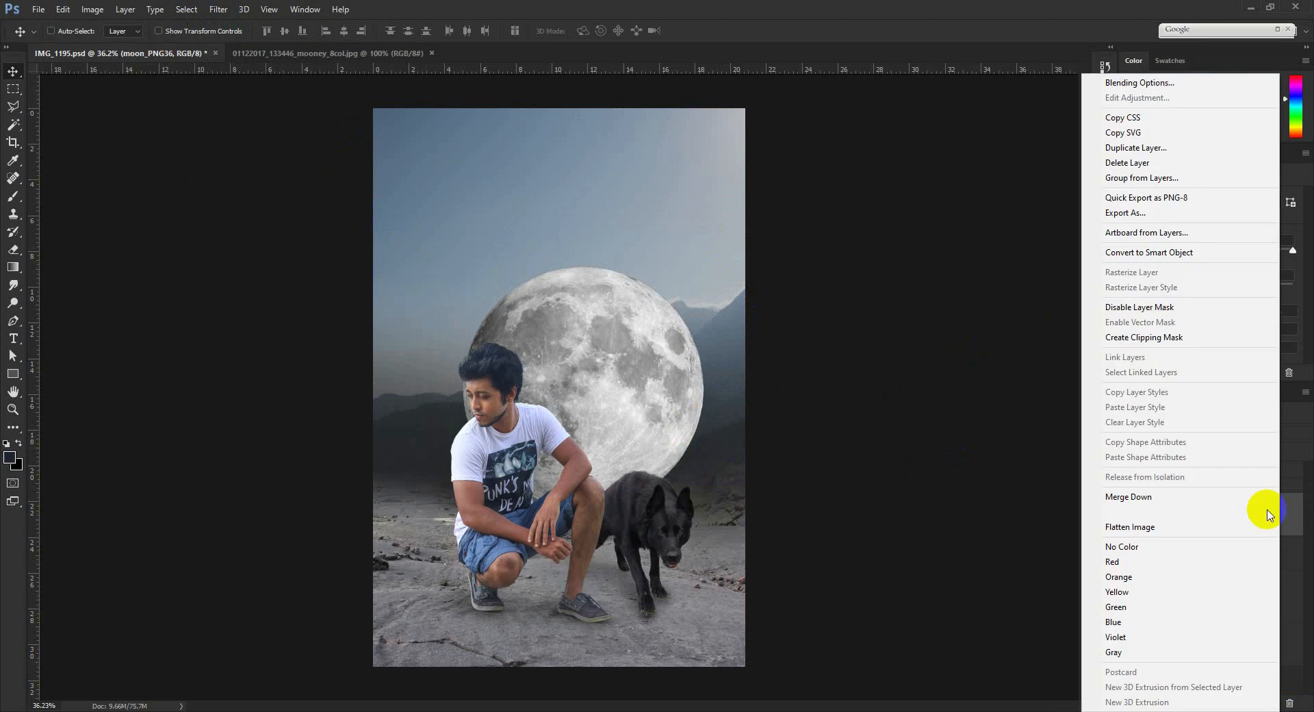
pyautogui.click(1148, 252)
pyautogui.moveTo(757, 389); pyautogui.dragTo(731, 368)
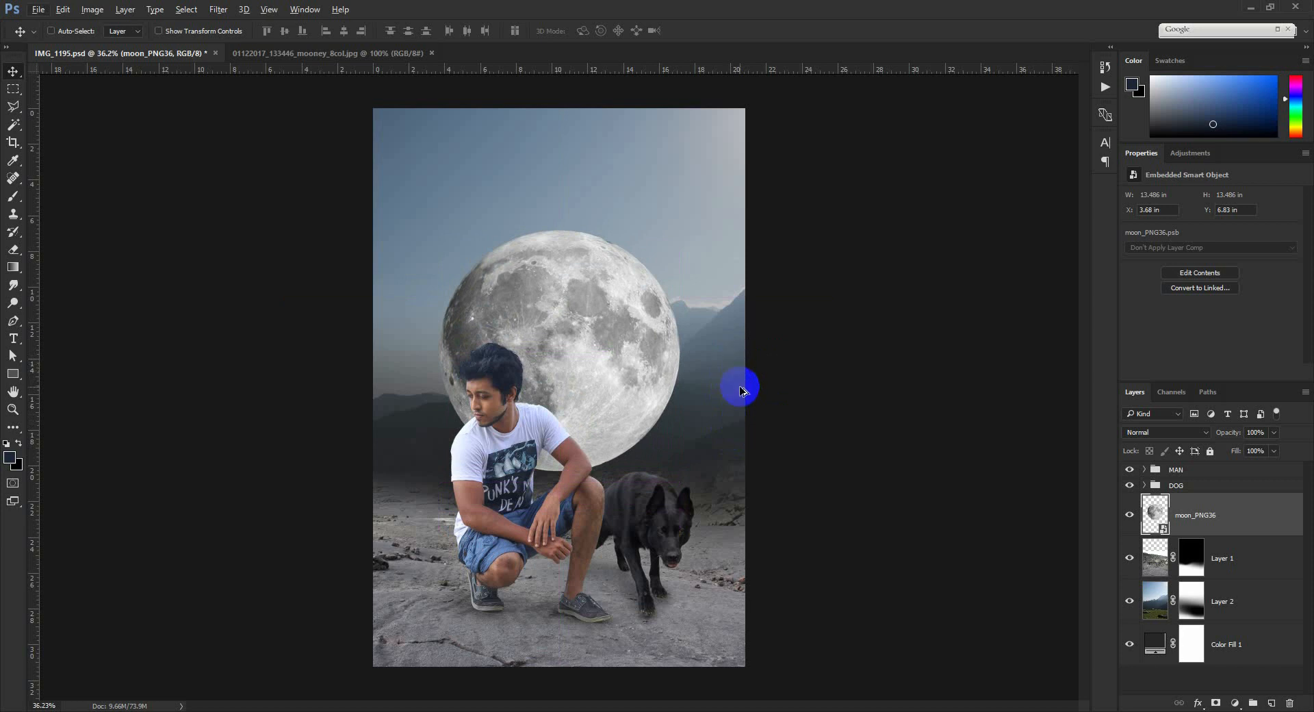
pyautogui.click(1142, 510)
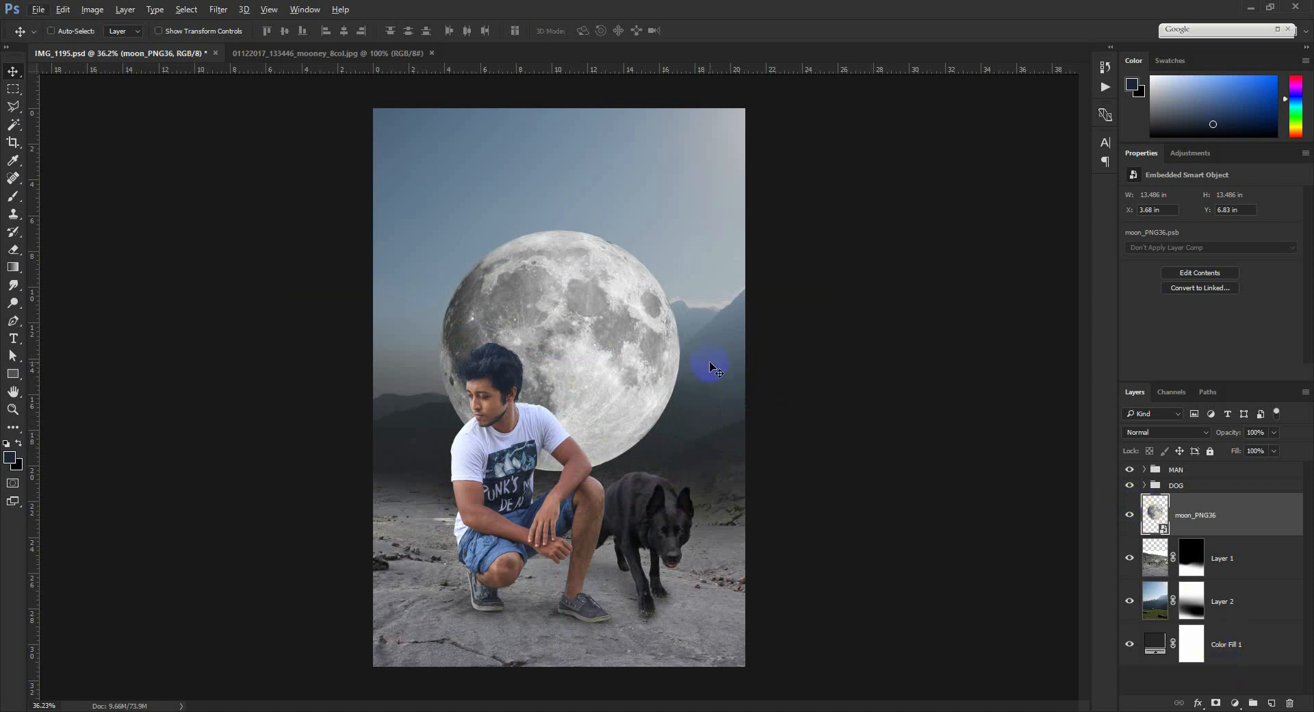
# Add a Curves adjustment above the crater floor layer and darken the scene by lowering the white point and midtones
pyautogui.click(1220, 575)
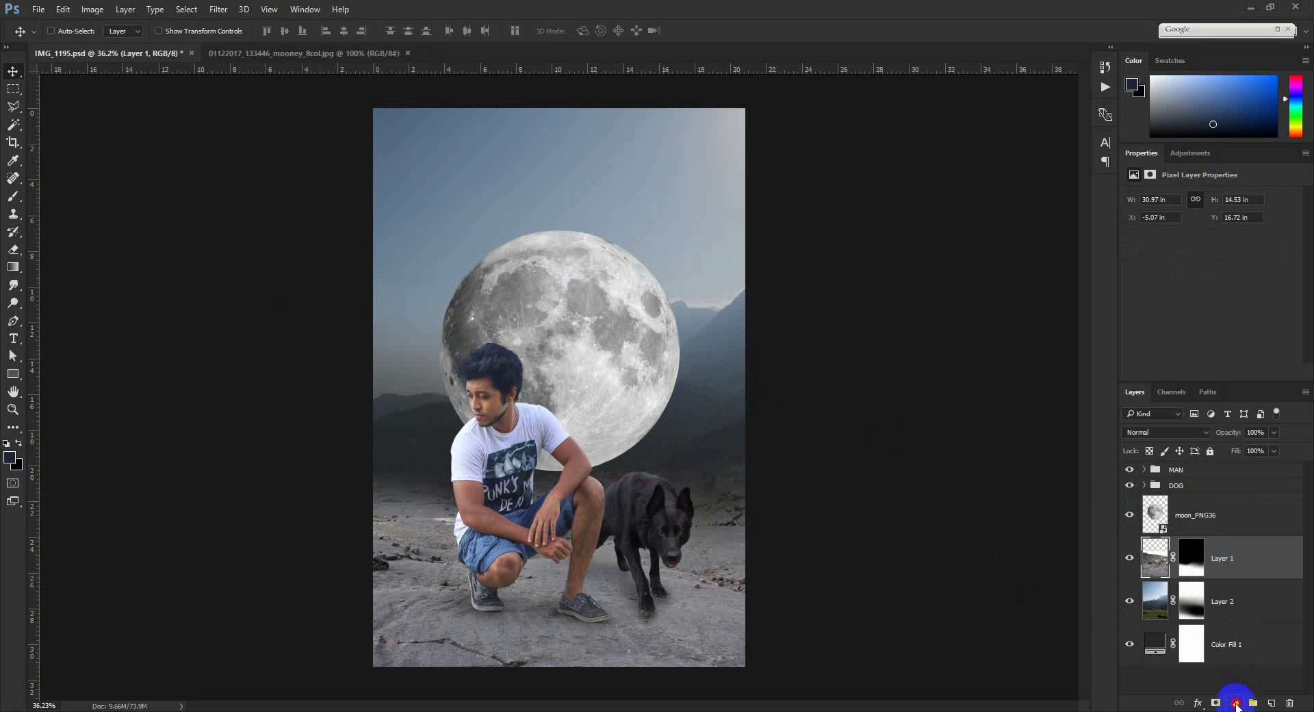
pyautogui.click(1235, 703)
pyautogui.click(1290, 491)
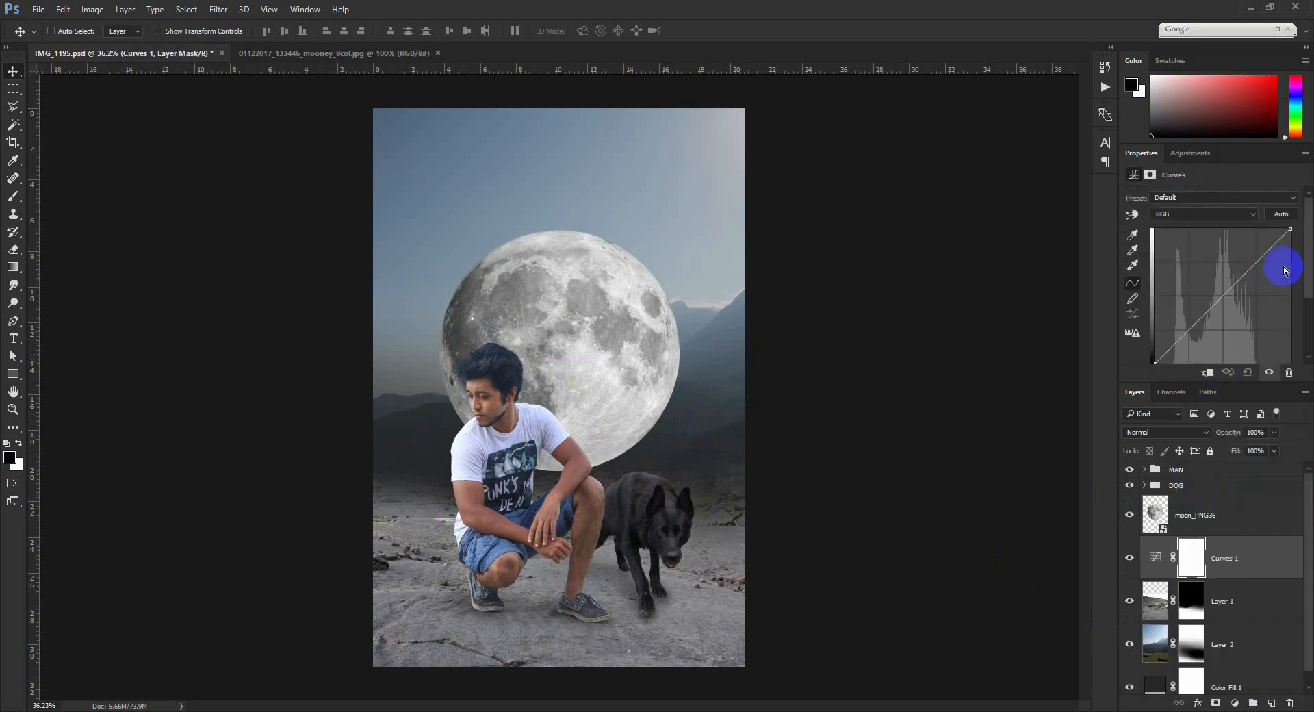
pyautogui.moveTo(1291, 232); pyautogui.dragTo(1309, 274)
pyautogui.moveTo(1224, 320); pyautogui.dragTo(1228, 338)
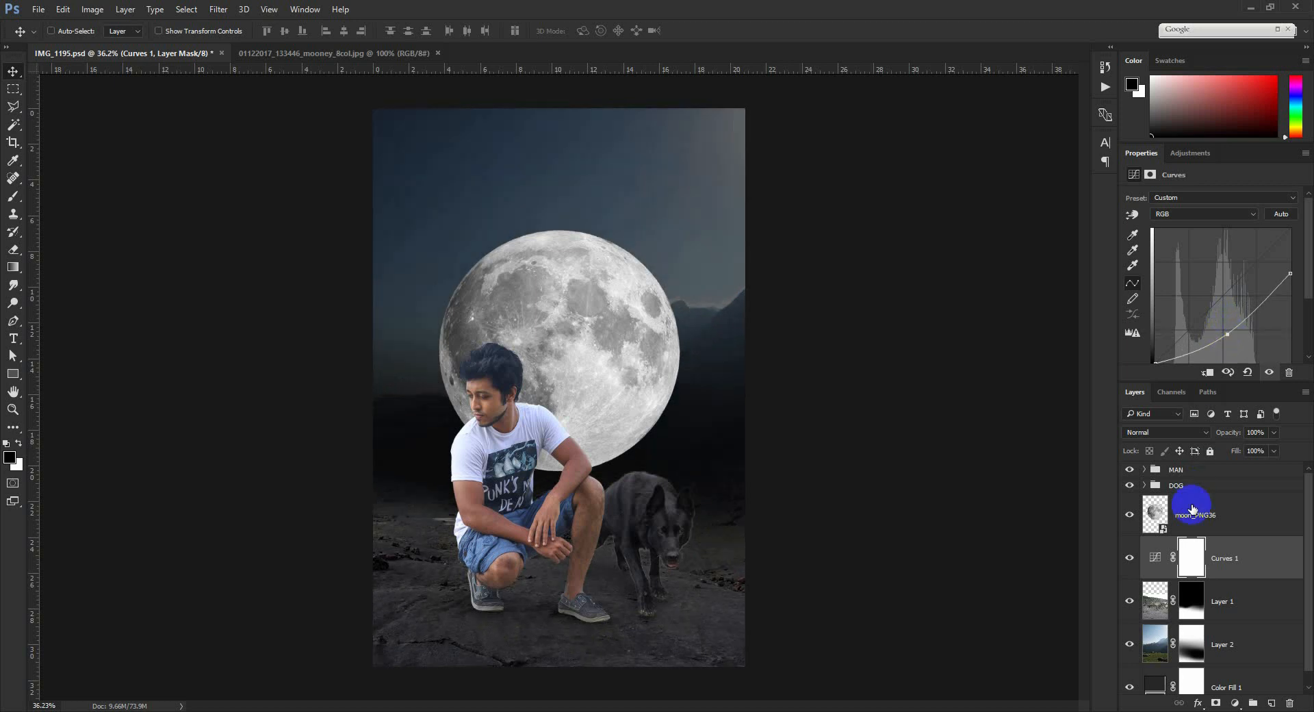
# Paint black at 20% opacity with a 1300 px soft brush on the Curves 1 mask over the ground around the man and dog
pyautogui.click(13, 199)
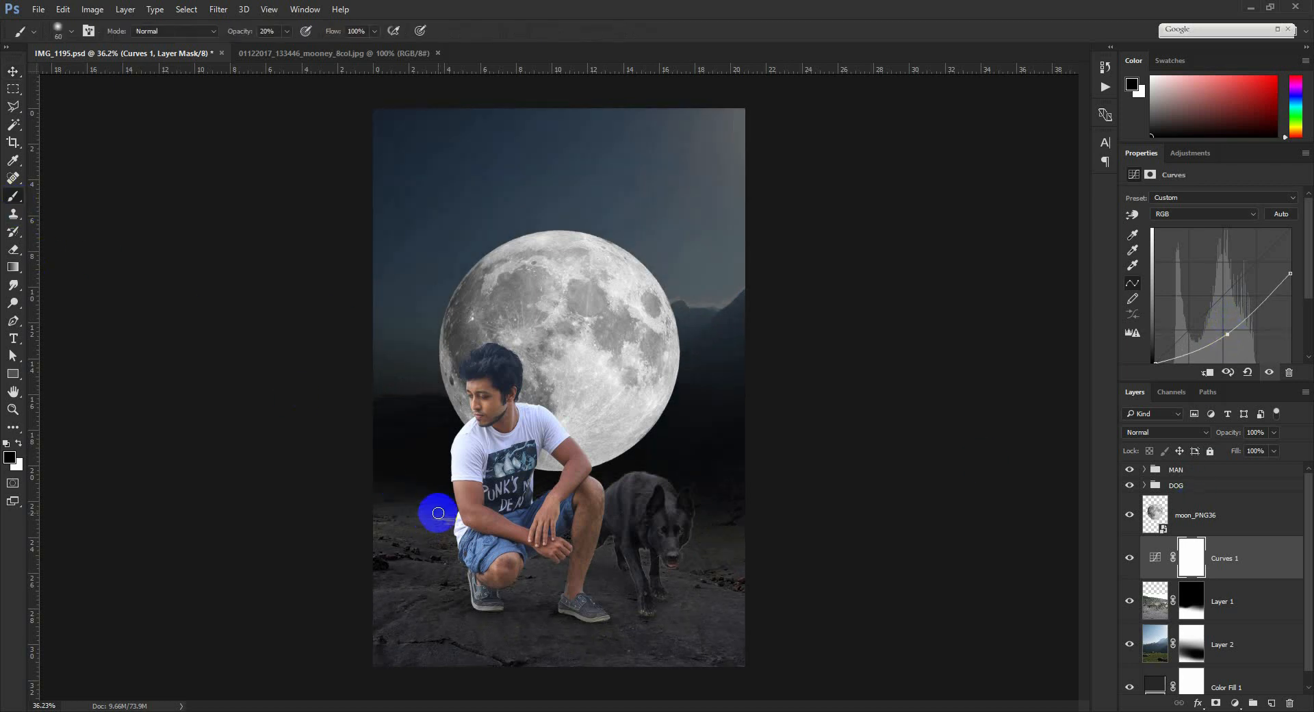
pyautogui.press(']')
pyautogui.press(']')
pyautogui.press(']')
pyautogui.press(']')
pyautogui.press(']')
pyautogui.press(']')
pyautogui.press(']')
pyautogui.press(']')
pyautogui.press(']')
pyautogui.press(']')
pyautogui.press(']')
pyautogui.press(']')
pyautogui.press(']')
pyautogui.press(']')
pyautogui.press(']')
pyautogui.press(']')
pyautogui.press(']')
pyautogui.press(']')
pyautogui.press(']')
pyautogui.press(']')
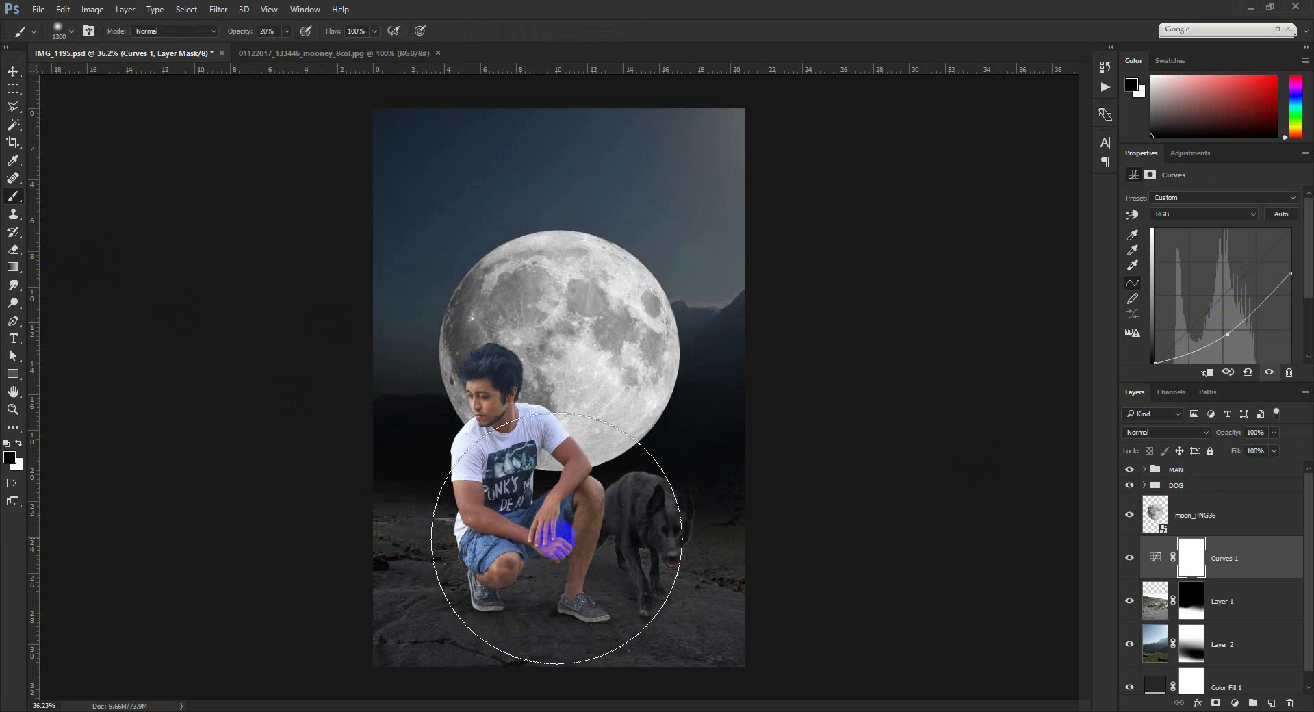
pyautogui.click(574, 548)
pyautogui.click(568, 545)
pyautogui.click(565, 569)
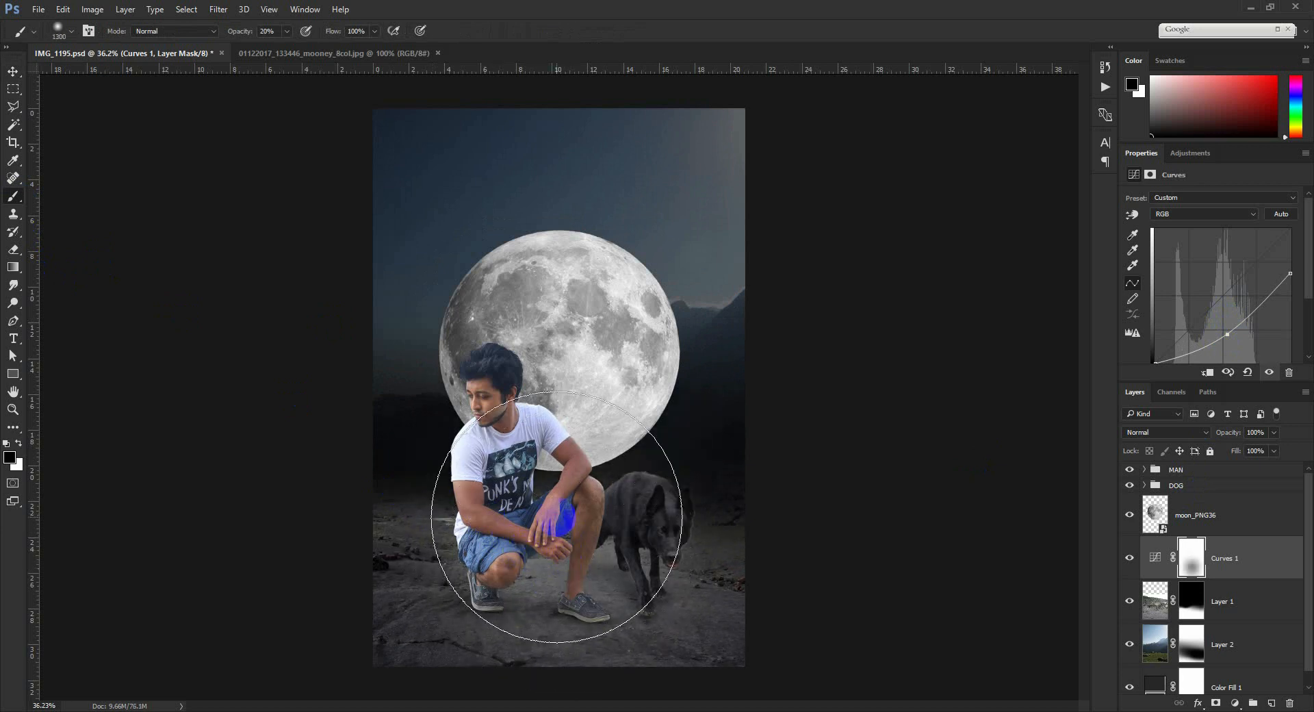
pyautogui.click(578, 531)
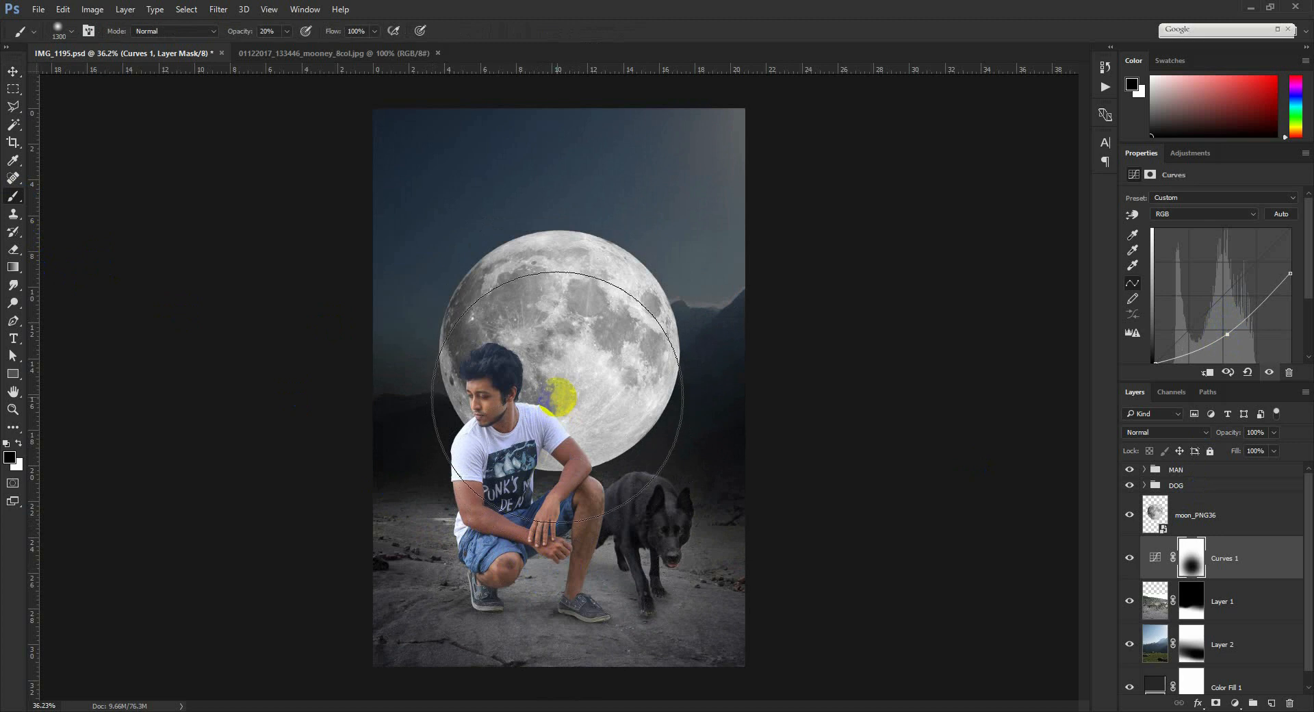
# Brighten the sky and mountains around the moon by painting the Curves 1 mask with a black brush of about 1400 px
pyautogui.press(']')
pyautogui.press(']')
pyautogui.click(566, 344)
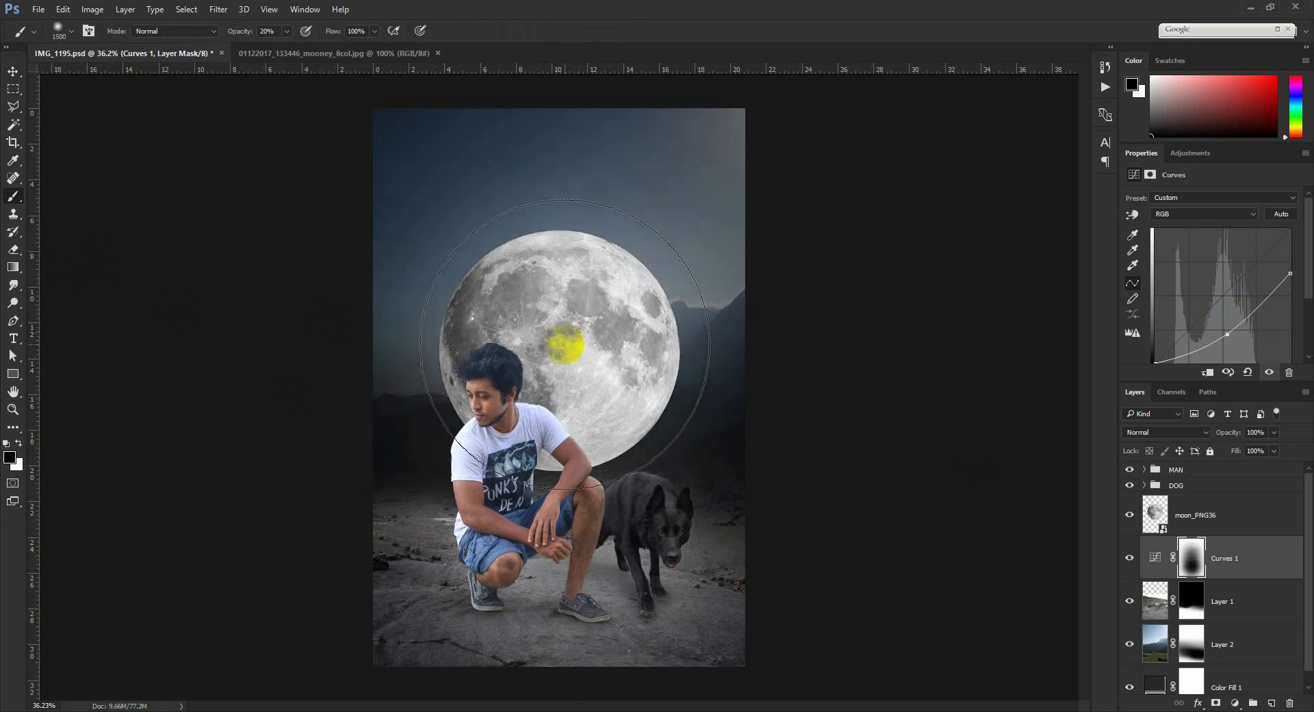
pyautogui.press('[')
pyautogui.click(558, 366)
pyautogui.click(554, 352)
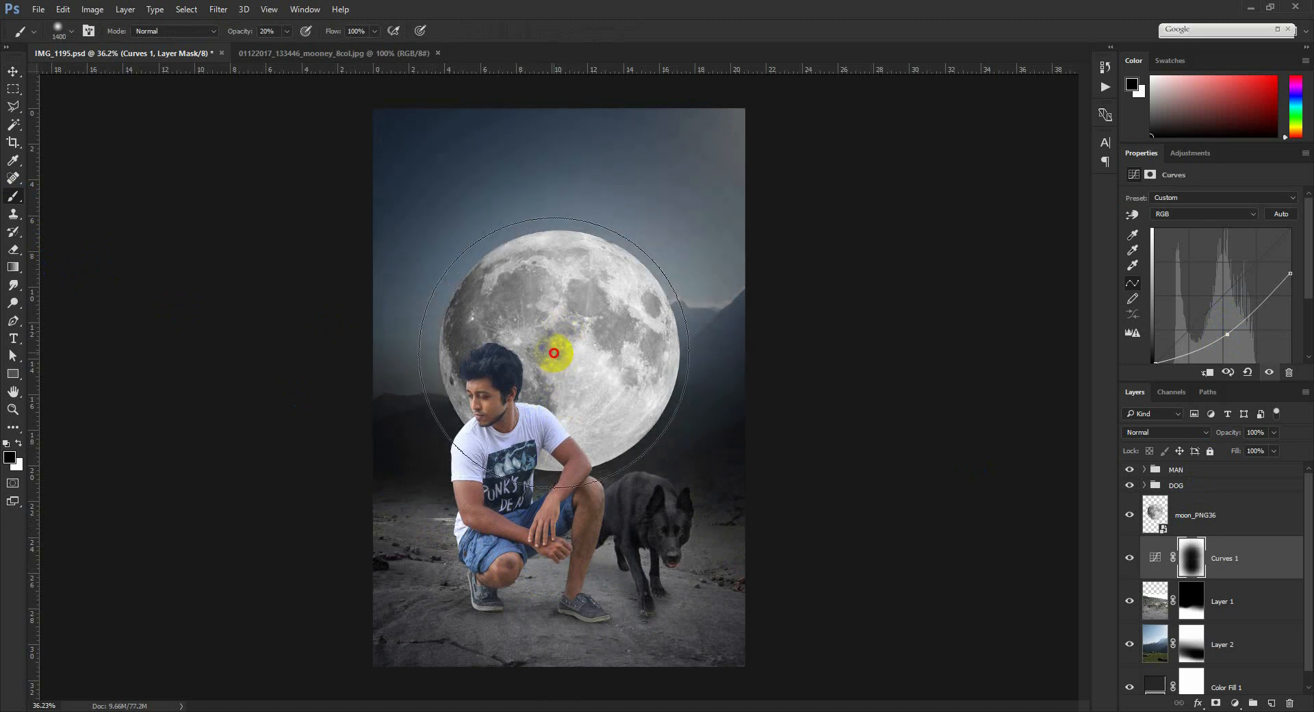
pyautogui.click(560, 340)
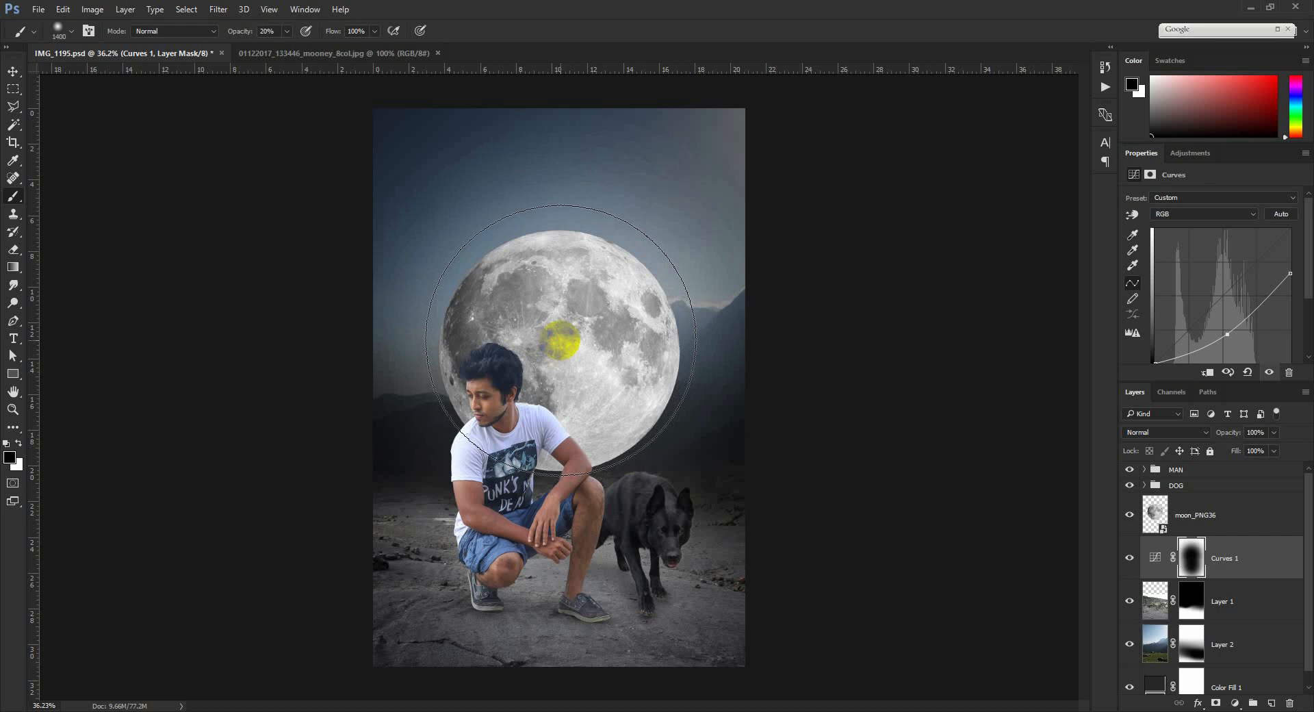
pyautogui.click(640, 279)
pyautogui.click(556, 255)
pyautogui.click(493, 293)
pyautogui.click(516, 342)
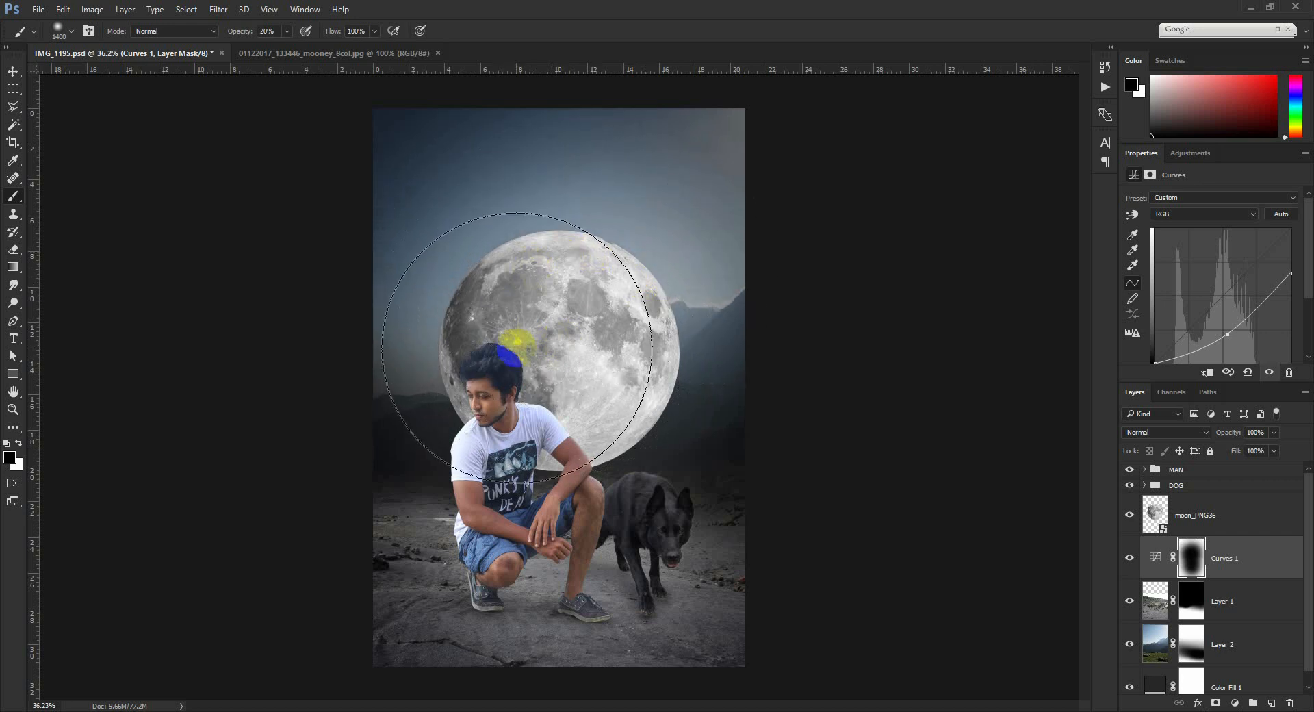
pyautogui.click(566, 385)
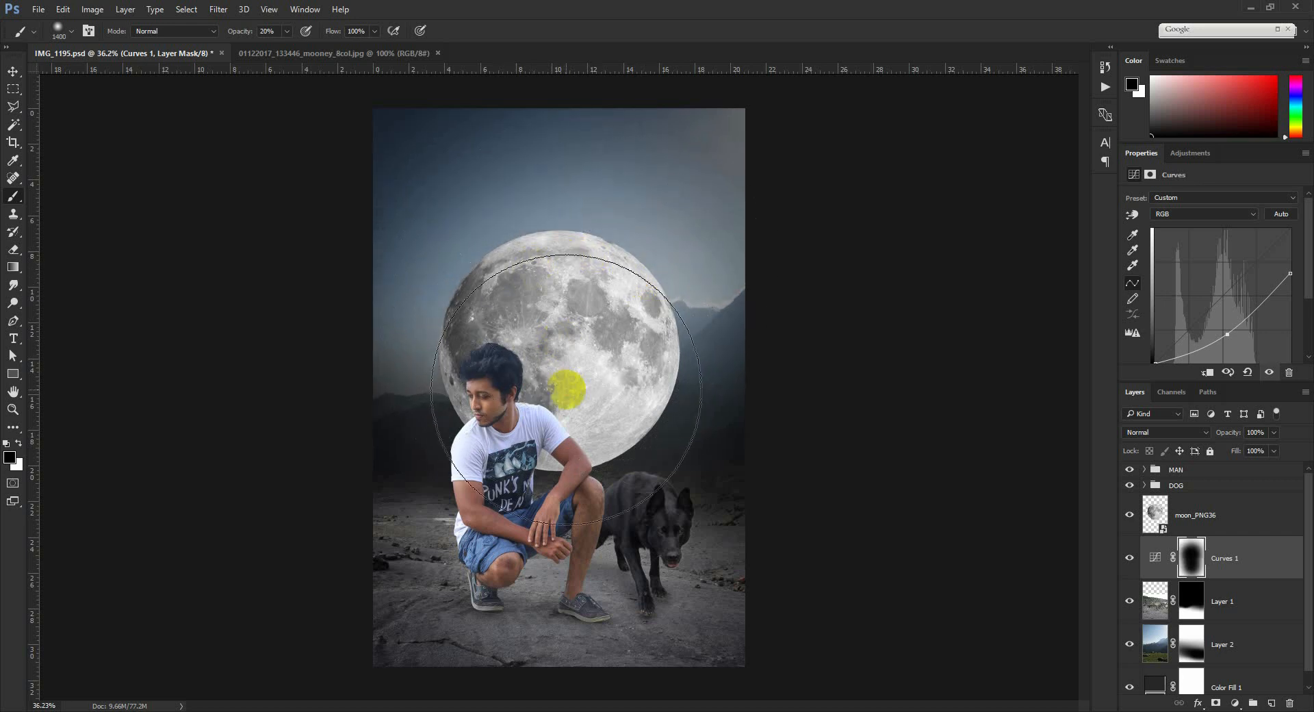
pyautogui.click(12, 72)
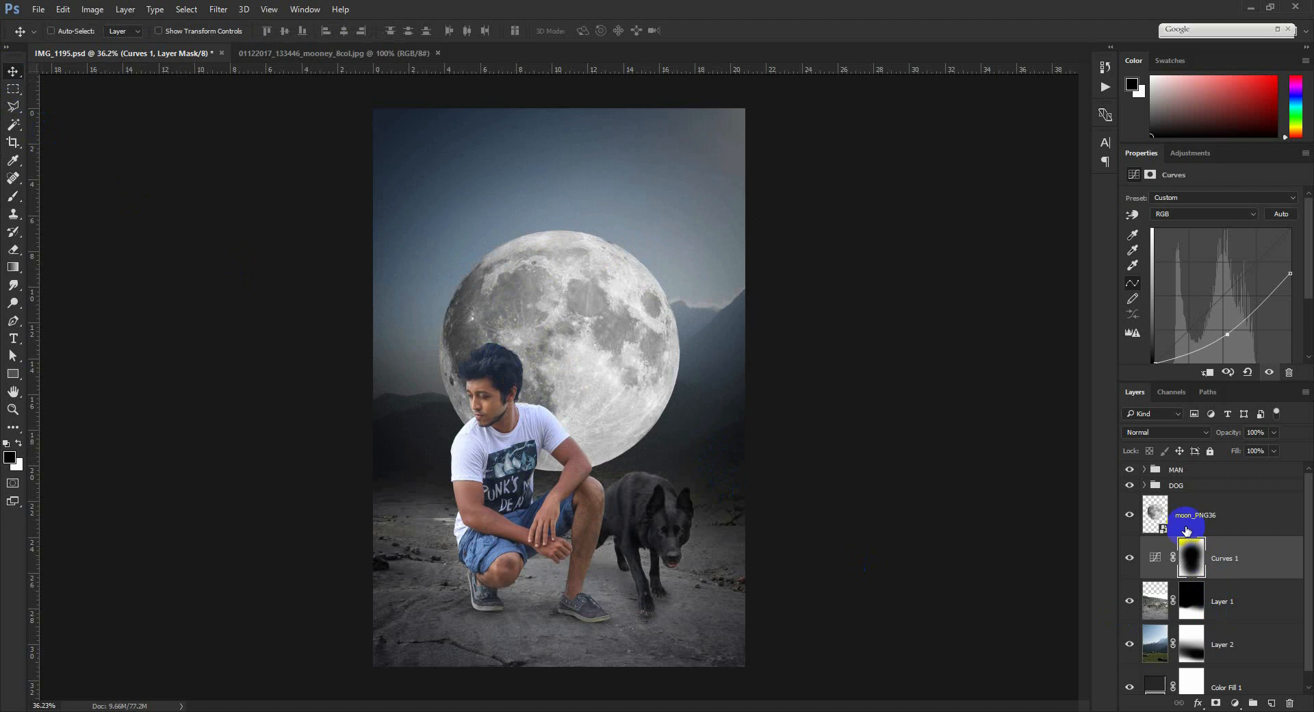
# Add a Curves adjustment clipped to the MAN group and darken him by lowering the white point and midtones
pyautogui.click(1181, 474)
pyautogui.click(1234, 703)
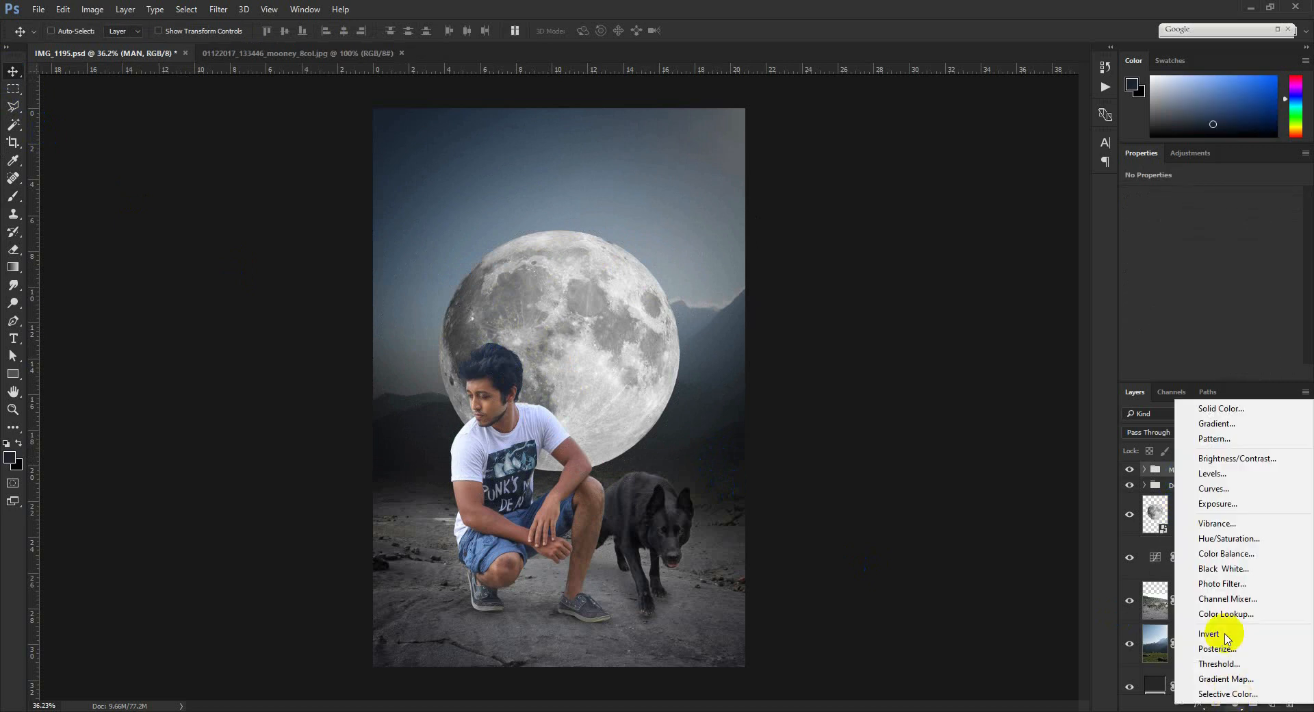
pyautogui.click(1213, 490)
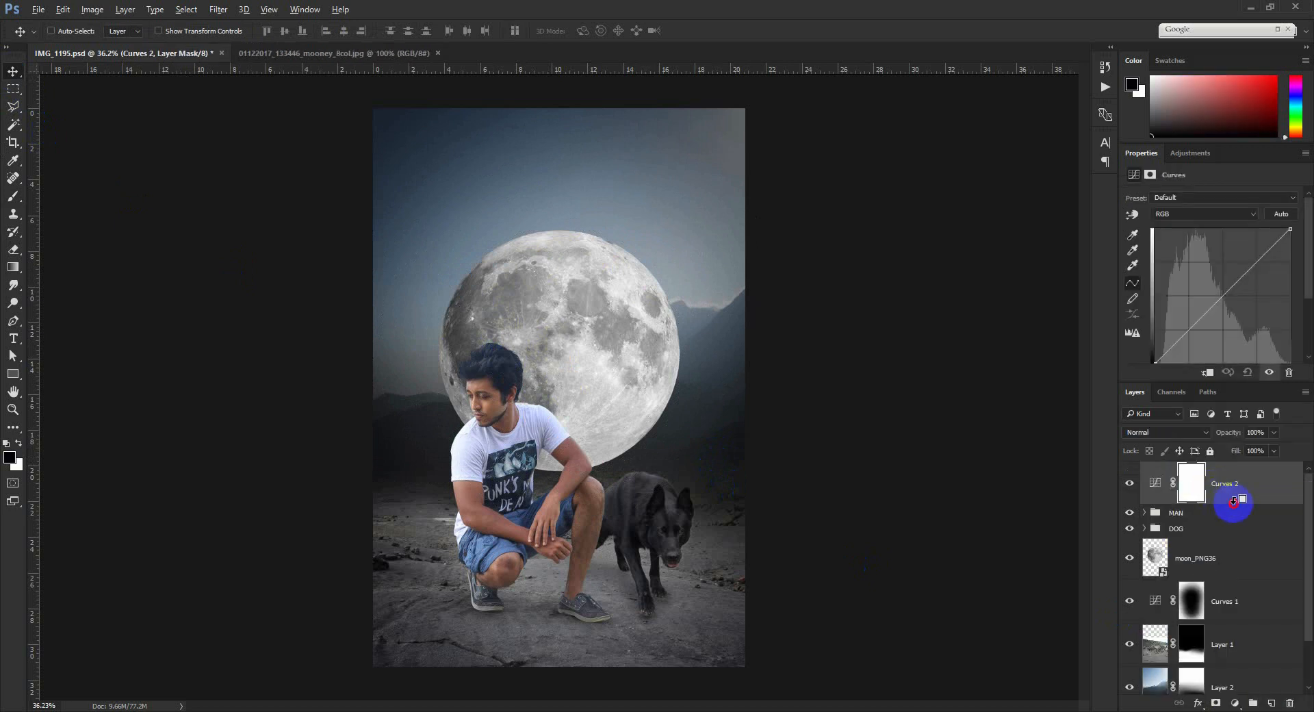
pyautogui.keyDown('alt'); pyautogui.click(1233, 501); pyautogui.keyUp('alt')
pyautogui.moveTo(1286, 230); pyautogui.dragTo(1308, 260)
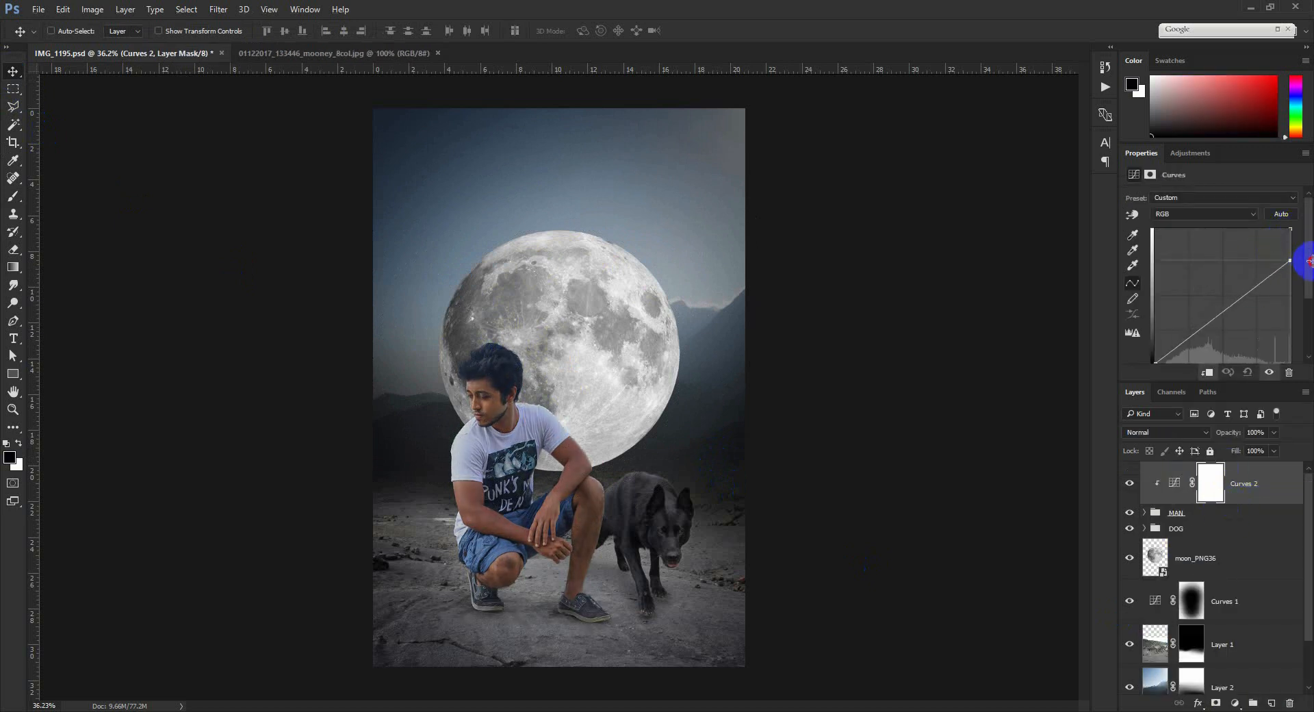
pyautogui.moveTo(1217, 318); pyautogui.dragTo(1218, 326)
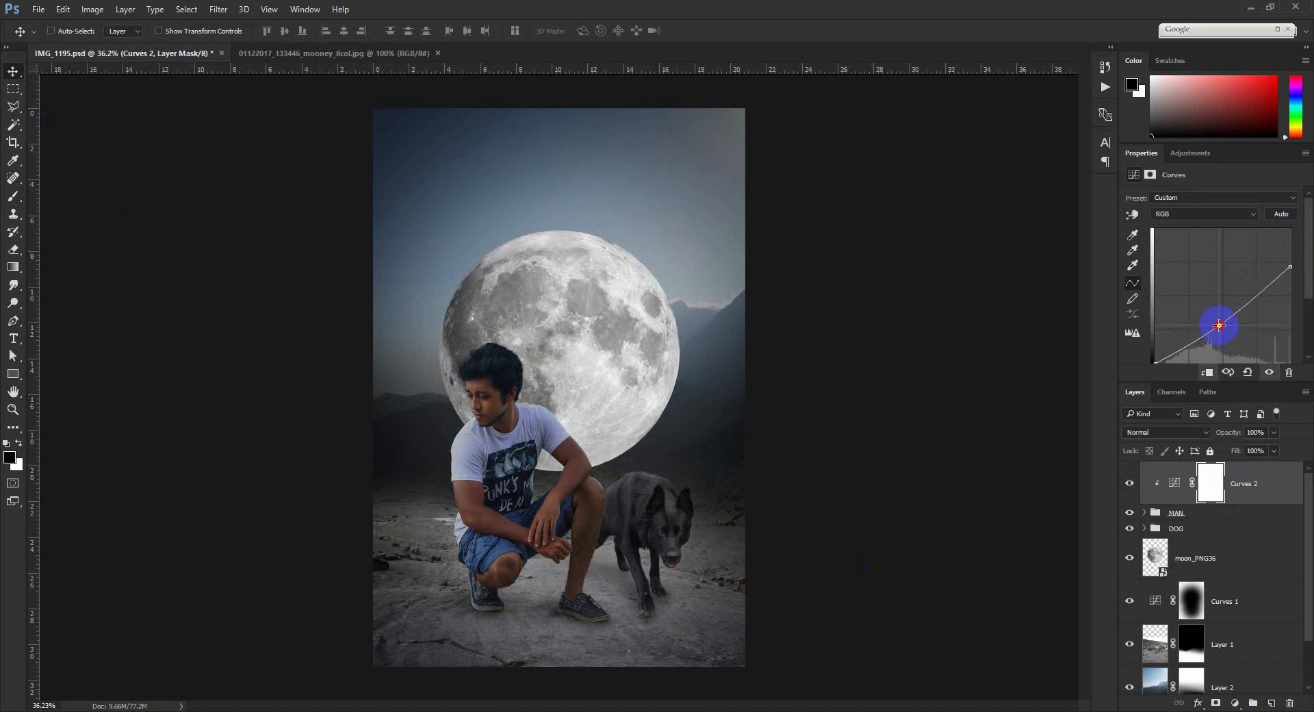
# Paint black on the Curves 2 mask around the man's shoulder and the back of his head, reducing the brush from 500 to 250 px
pyautogui.click(13, 196)
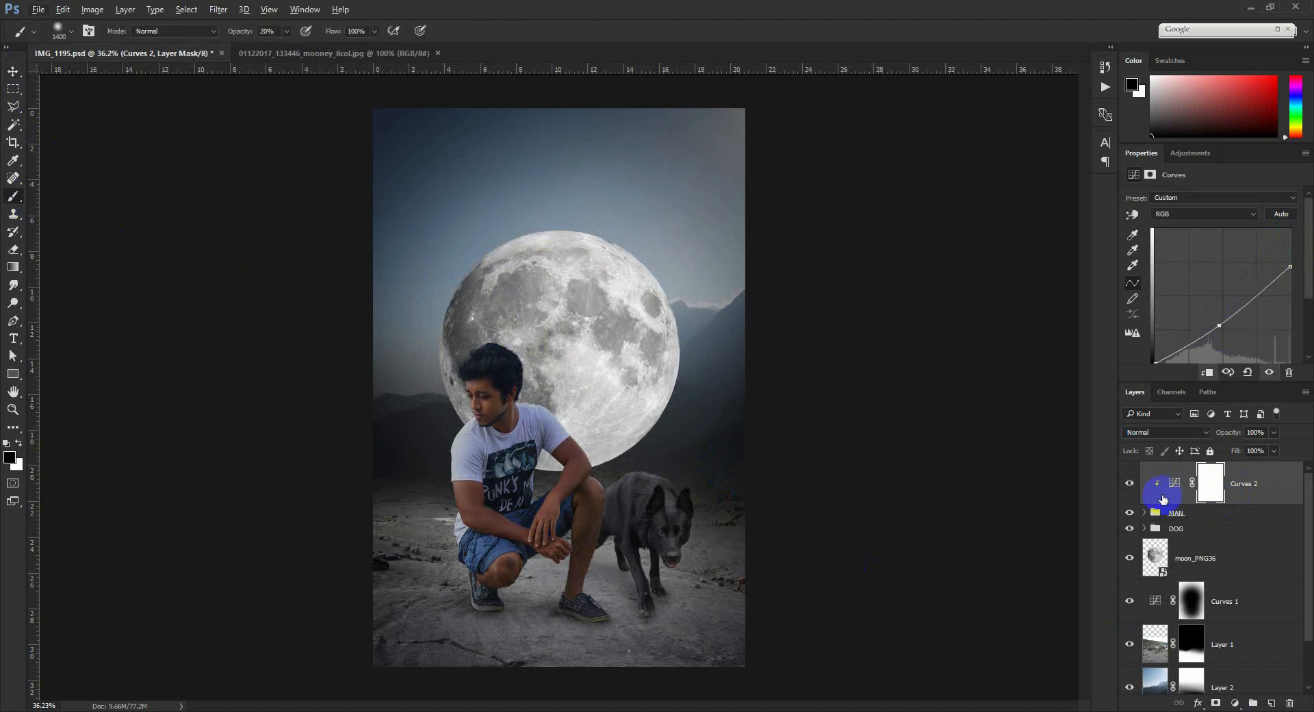
pyautogui.scroll(2, 486, 363)
pyautogui.scroll(1, 487, 364)
pyautogui.press('[')
pyautogui.press('[')
pyautogui.press('[')
pyautogui.press('[')
pyautogui.press('[')
pyautogui.press('[')
pyautogui.press('[')
pyautogui.press('[')
pyautogui.press('[')
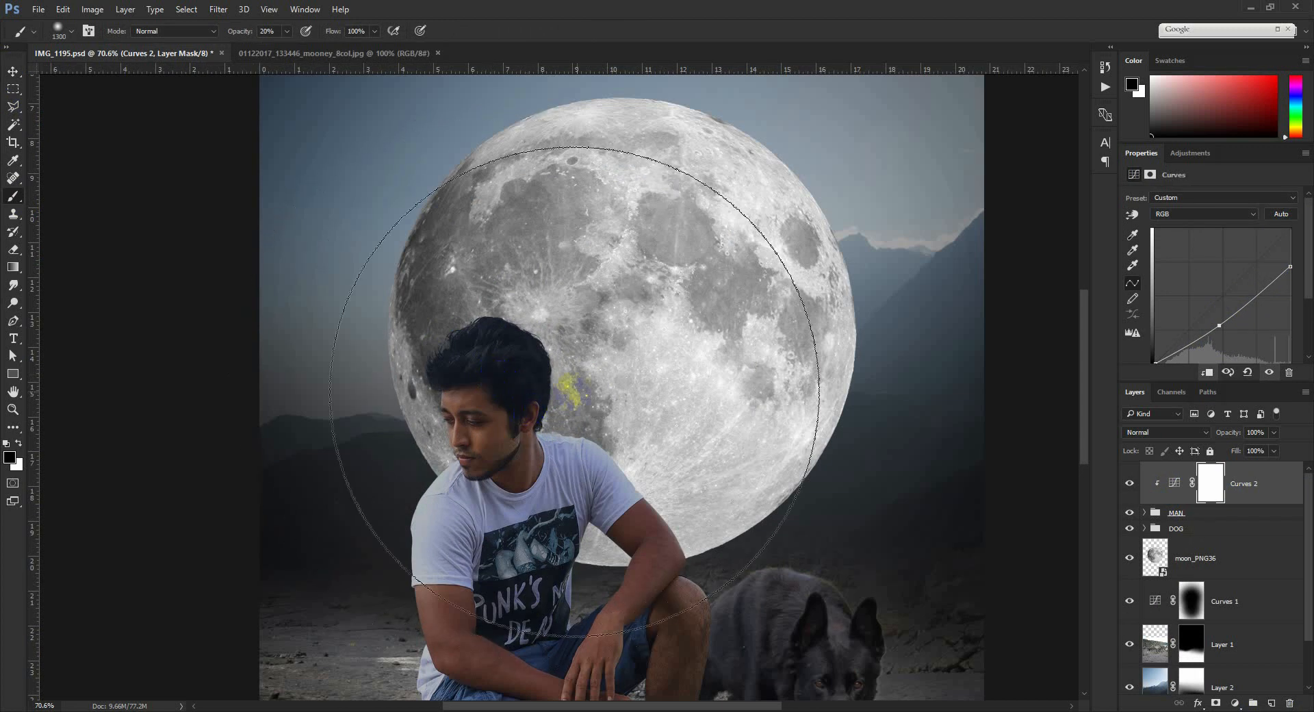
pyautogui.click(578, 445)
pyautogui.click(577, 444)
pyautogui.click(577, 445)
pyautogui.click(577, 444)
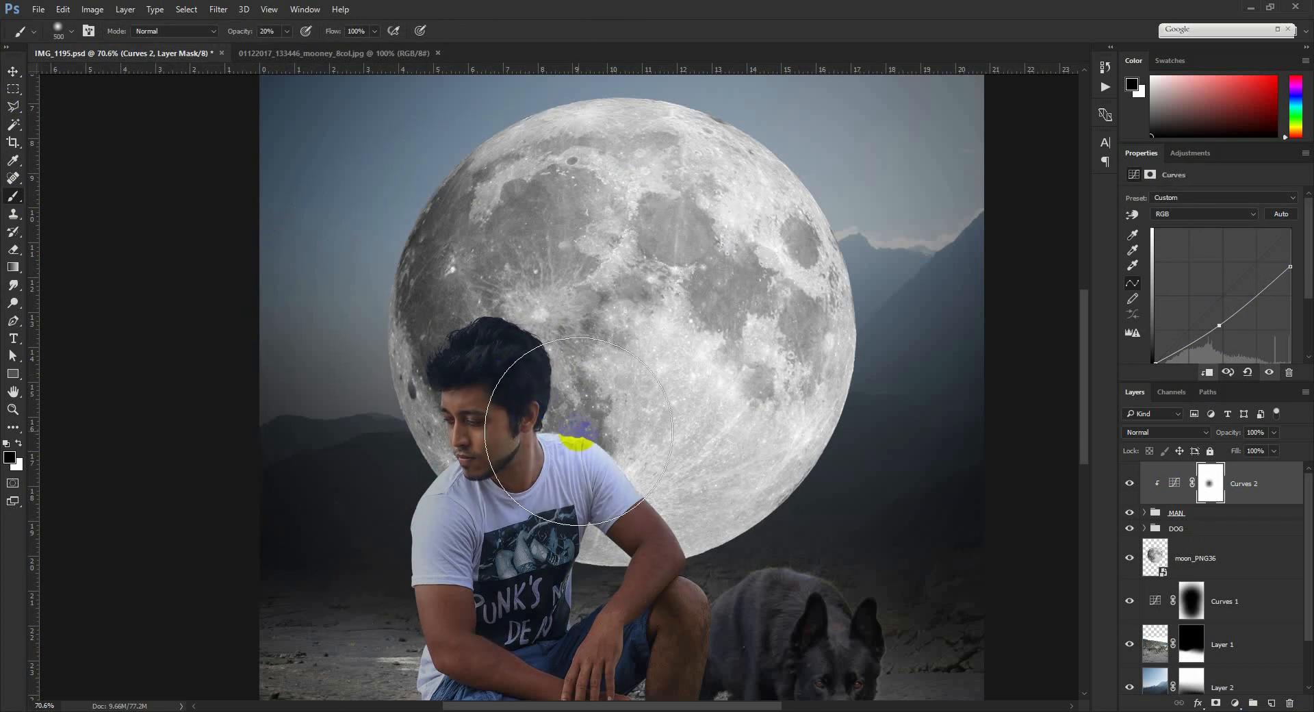
pyautogui.press('[')
pyautogui.press('[')
pyautogui.press('[')
pyautogui.click(565, 348)
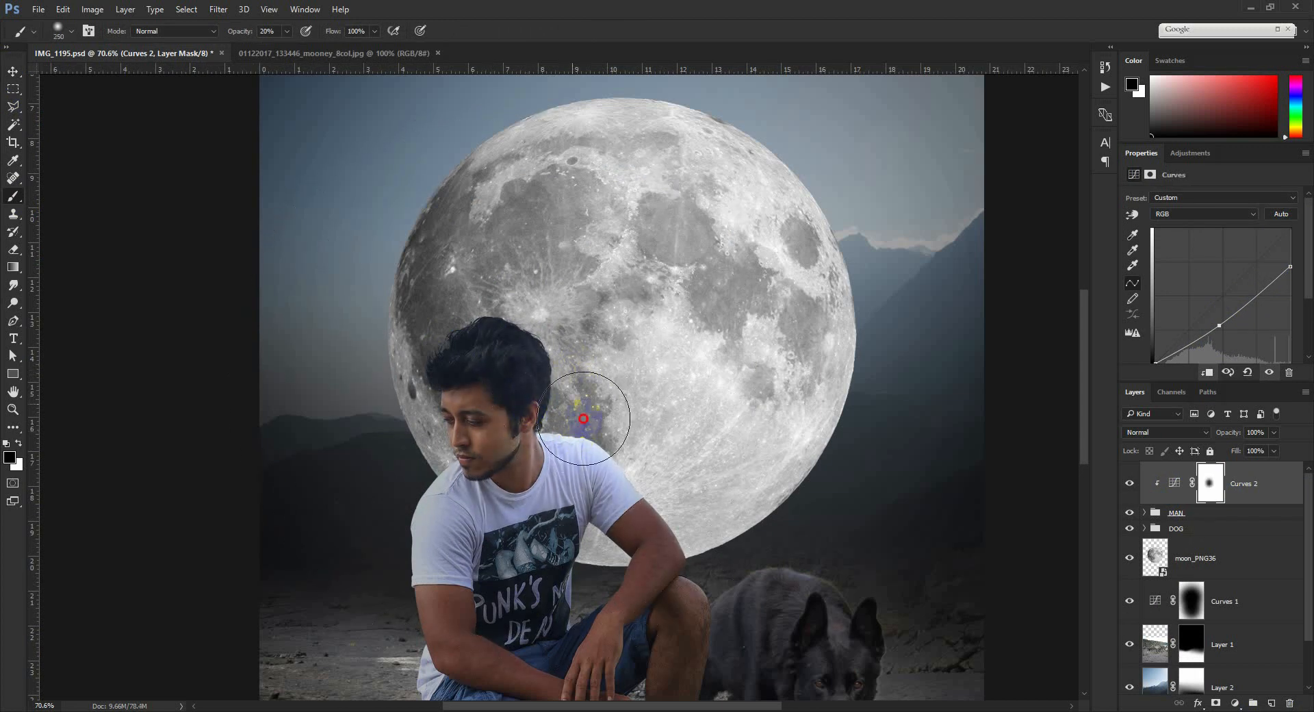
# Restore light on the man's arms, legs, shirt and face by painting the Curves 2 mask with a smaller black brush of about 175 px
pyautogui.moveTo(582, 418)
pyautogui.mouseDown()
pyautogui.moveTo(657, 473)
pyautogui.moveTo(696, 516)
pyautogui.mouseUp()
pyautogui.press('[')
pyautogui.moveTo(642, 471)
pyautogui.mouseDown()
pyautogui.moveTo(708, 539)
pyautogui.moveTo(659, 476)
pyautogui.moveTo(738, 626)
pyautogui.mouseUp()
pyautogui.moveTo(737, 569)
pyautogui.mouseDown()
pyautogui.moveTo(711, 413)
pyautogui.moveTo(680, 638)
pyautogui.mouseUp()
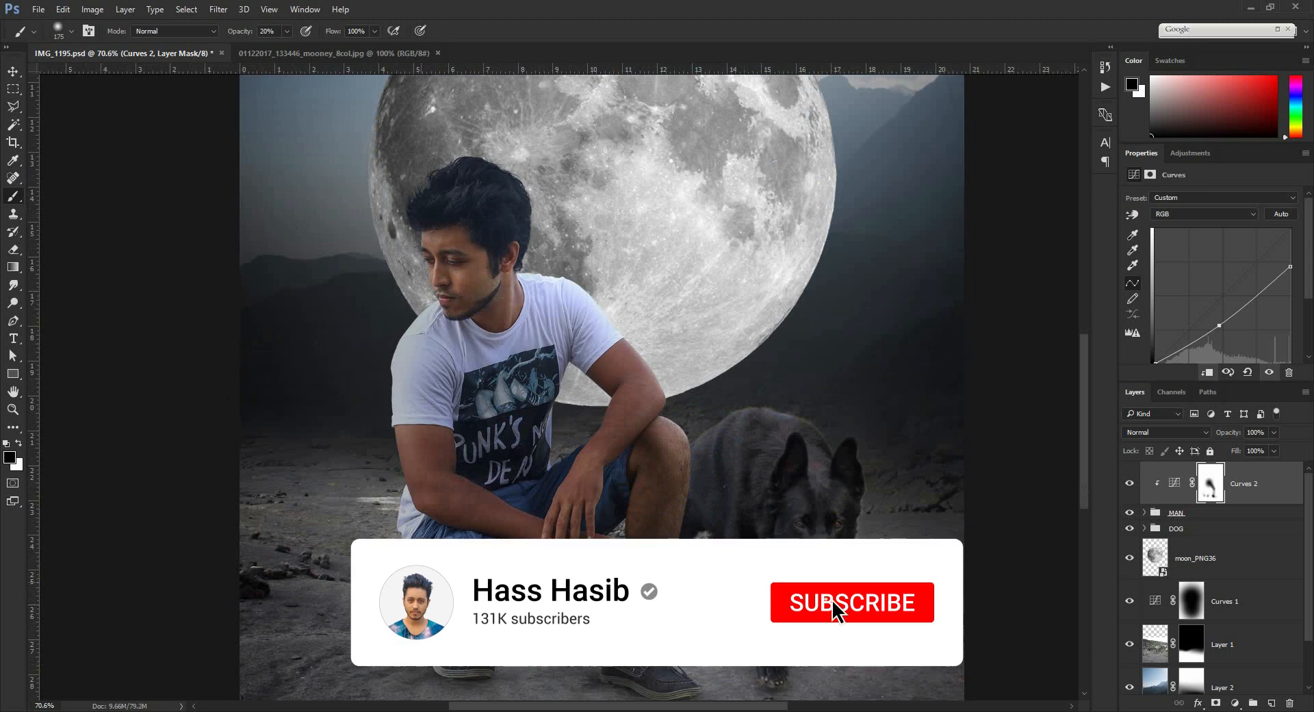
pyautogui.moveTo(421, 581)
pyautogui.mouseDown()
pyautogui.moveTo(383, 416)
pyautogui.moveTo(423, 331)
pyautogui.moveTo(426, 257)
pyautogui.moveTo(440, 250)
pyautogui.moveTo(467, 298)
pyautogui.mouseUp()
pyautogui.moveTo(467, 351)
pyautogui.mouseDown()
pyautogui.moveTo(457, 391)
pyautogui.moveTo(595, 396)
pyautogui.moveTo(558, 383)
pyautogui.moveTo(592, 405)
pyautogui.moveTo(556, 454)
pyautogui.moveTo(576, 395)
pyautogui.moveTo(543, 523)
pyautogui.moveTo(438, 486)
pyautogui.moveTo(491, 523)
pyautogui.mouseUp()
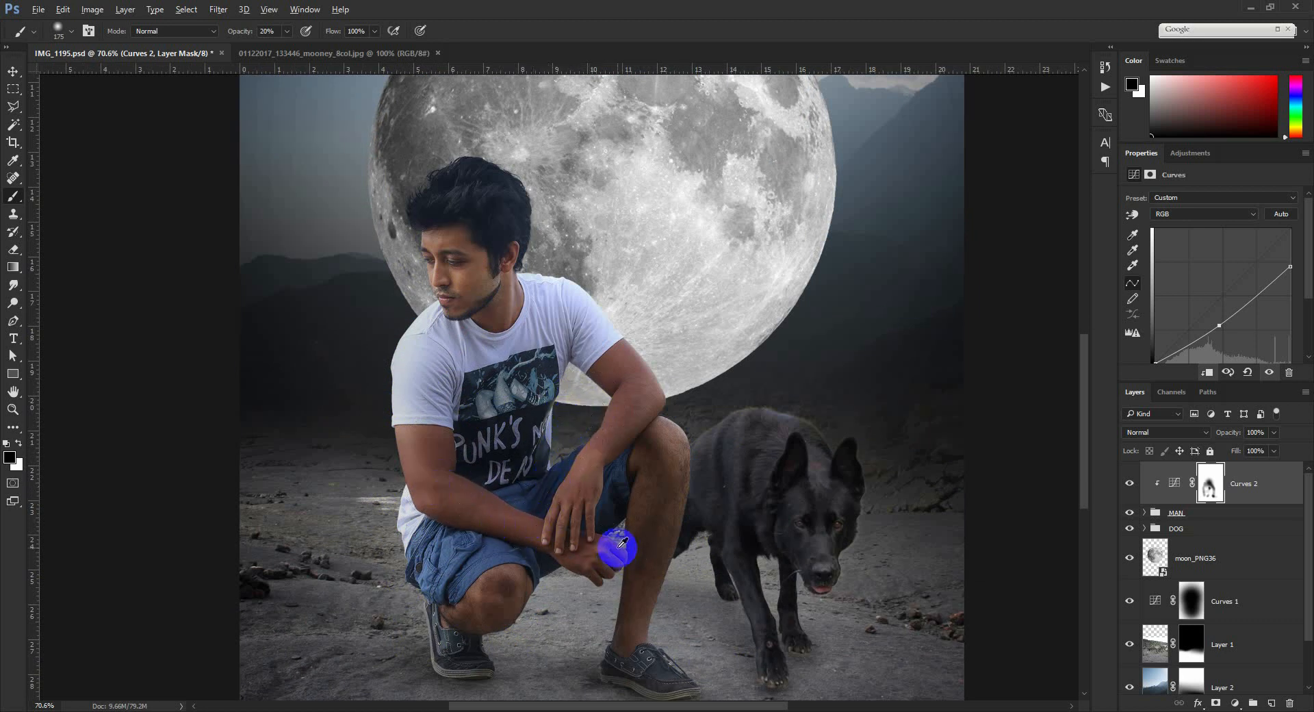
pyautogui.scroll(-4, 613, 551)
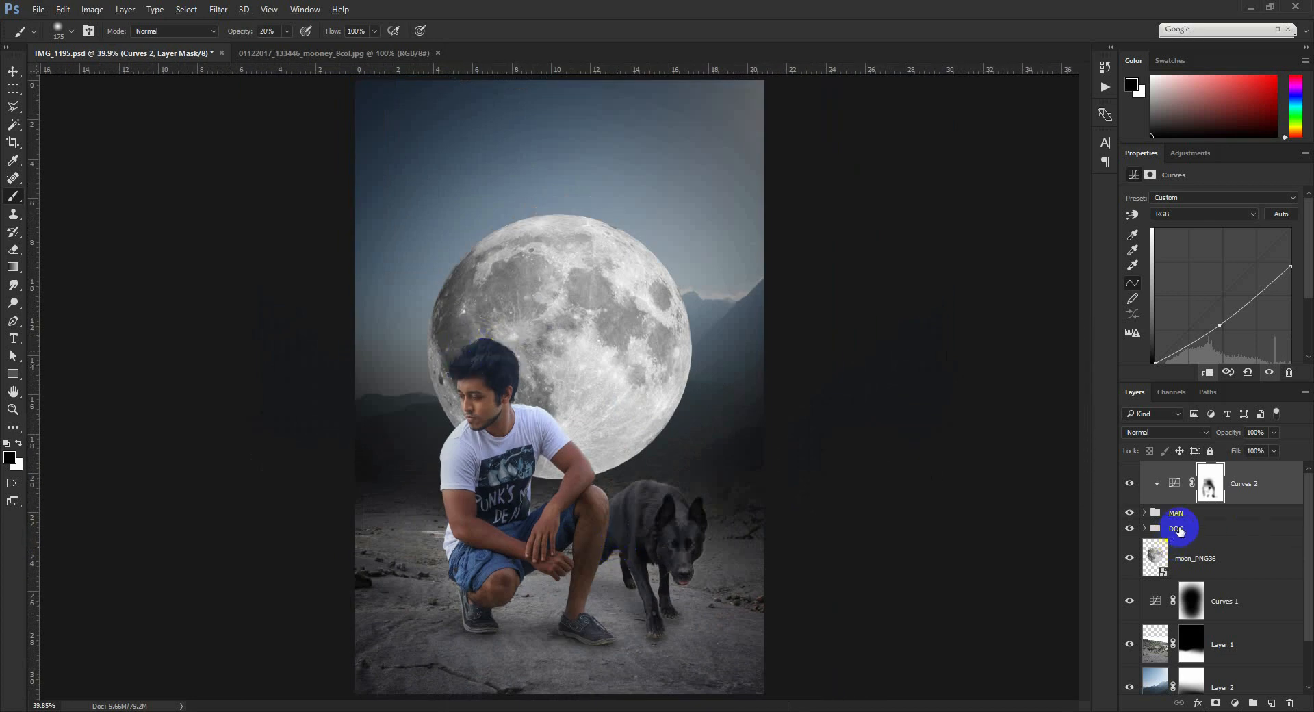
# Add a Curves adjustment clipped to the DOG group and darken the dog by lowering the white point and midtones
pyautogui.click(1178, 530)
pyautogui.click(1235, 703)
pyautogui.click(1223, 503)
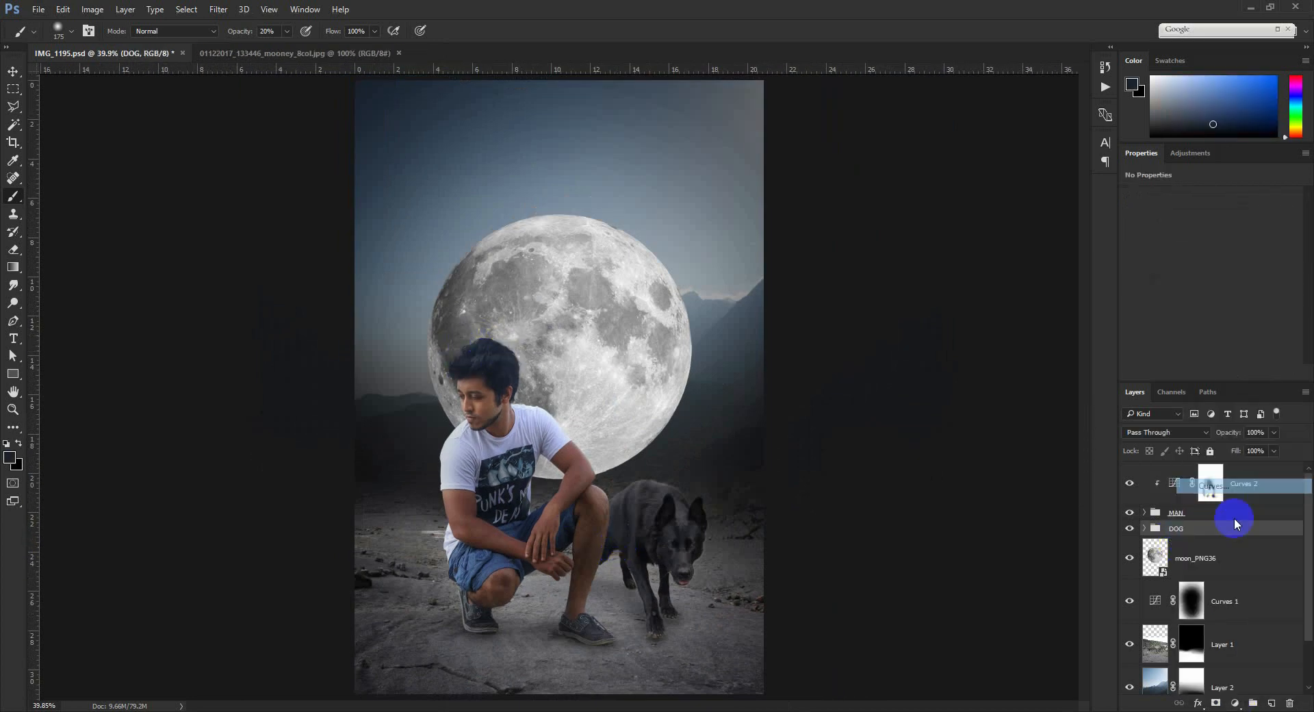
pyautogui.keyDown('alt'); pyautogui.click(1235, 563); pyautogui.keyUp('alt')
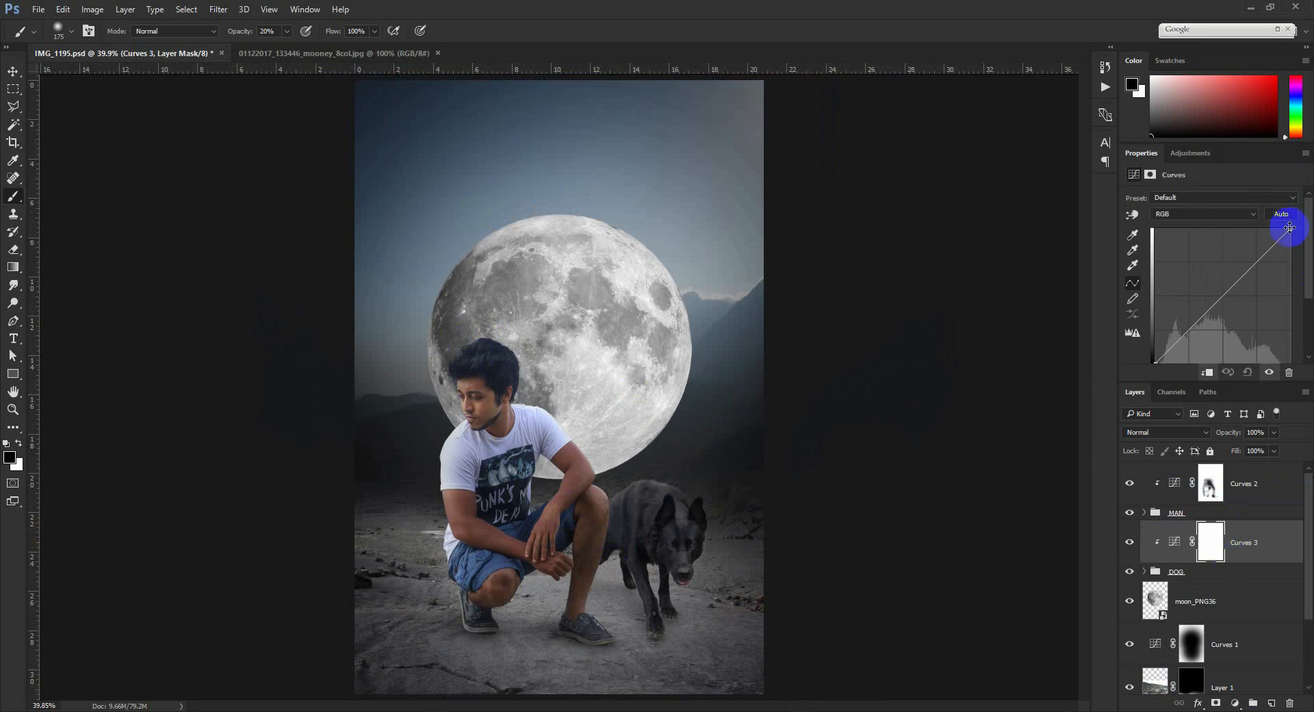
pyautogui.moveTo(1289, 227); pyautogui.dragTo(1298, 244)
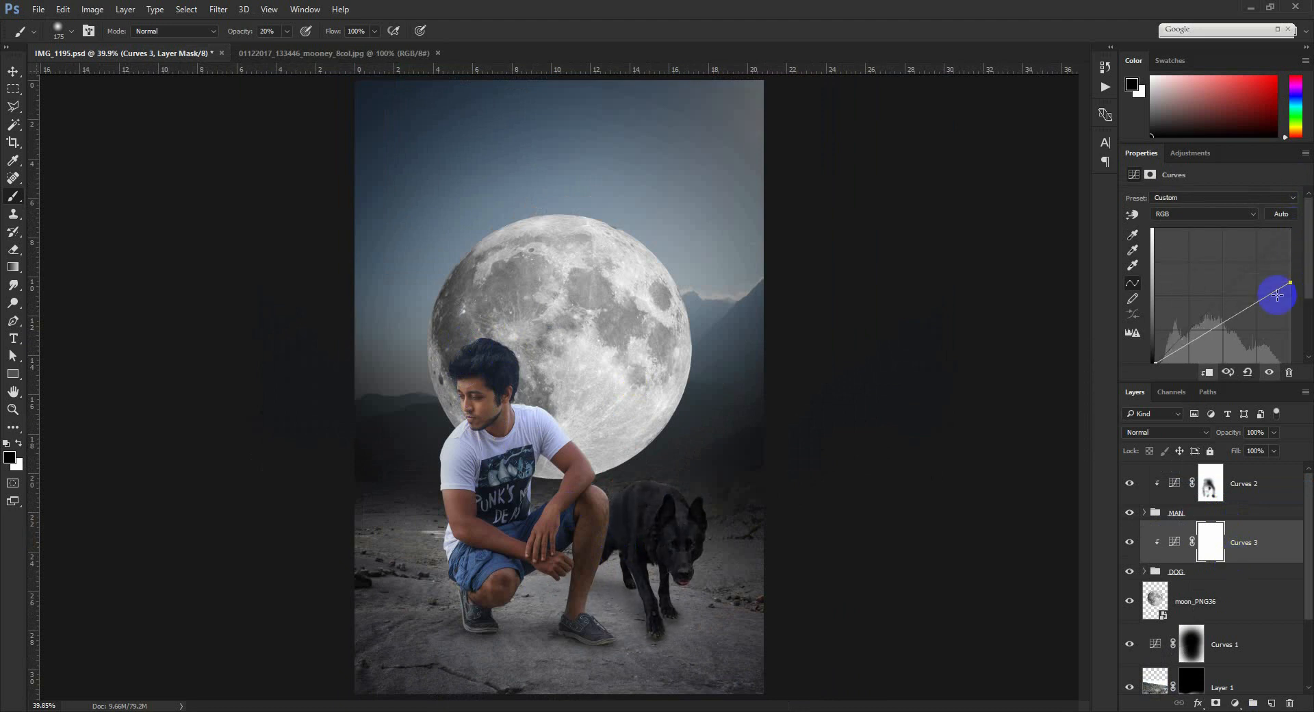
pyautogui.moveTo(1229, 319); pyautogui.dragTo(1229, 329)
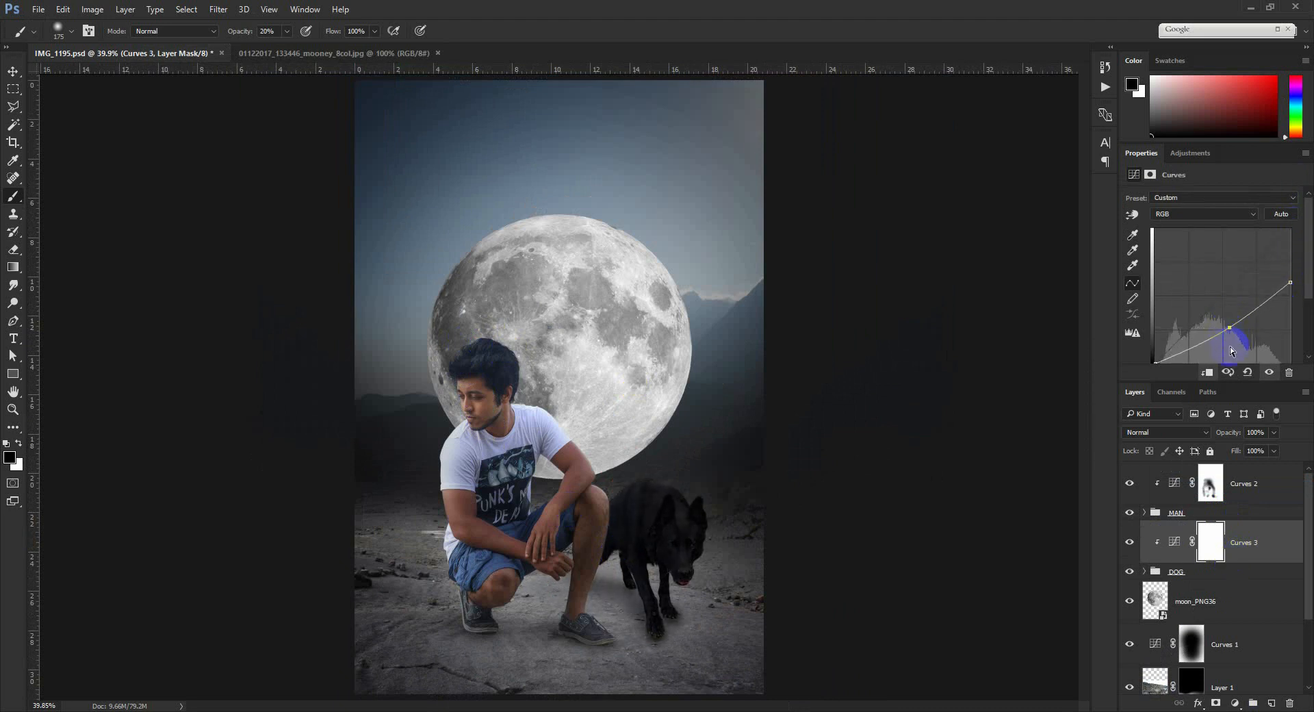
# Paint black on the Curves 3 mask along the dog's back and head with the 175 px brush to bring back highlights
pyautogui.scroll(5, 732, 594)
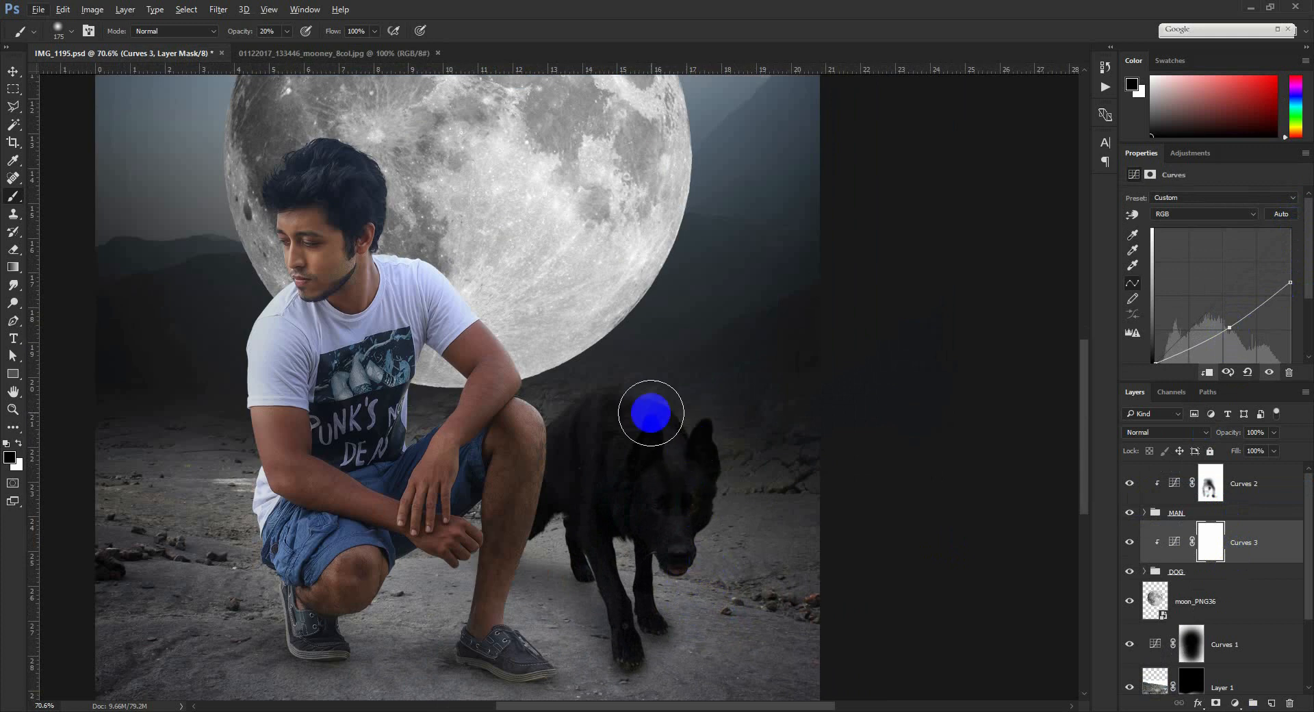
pyautogui.moveTo(568, 401)
pyautogui.mouseDown()
pyautogui.moveTo(553, 423)
pyautogui.moveTo(584, 385)
pyautogui.moveTo(617, 380)
pyautogui.moveTo(694, 408)
pyautogui.moveTo(726, 440)
pyautogui.moveTo(631, 383)
pyautogui.moveTo(593, 415)
pyautogui.moveTo(606, 443)
pyautogui.moveTo(591, 524)
pyautogui.moveTo(579, 550)
pyautogui.moveTo(556, 539)
pyautogui.moveTo(567, 554)
pyautogui.moveTo(647, 511)
pyautogui.moveTo(672, 552)
pyautogui.moveTo(672, 493)
pyautogui.moveTo(720, 461)
pyautogui.moveTo(722, 507)
pyautogui.moveTo(680, 406)
pyautogui.moveTo(632, 421)
pyautogui.moveTo(632, 494)
pyautogui.moveTo(680, 517)
pyautogui.moveTo(713, 479)
pyautogui.moveTo(625, 388)
pyautogui.moveTo(698, 443)
pyautogui.moveTo(592, 364)
pyautogui.moveTo(679, 423)
pyautogui.moveTo(650, 404)
pyautogui.moveTo(537, 424)
pyautogui.mouseUp()
pyautogui.scroll(-5, 742, 390)
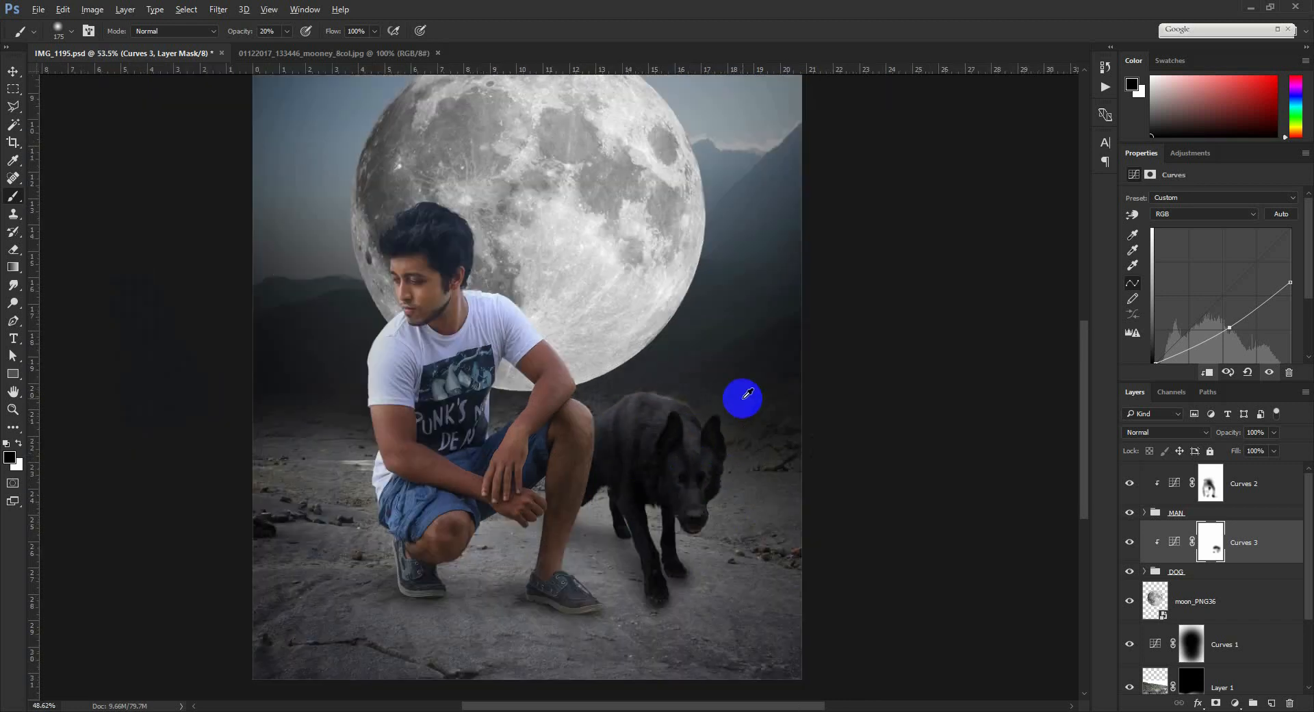
pyautogui.click(12, 71)
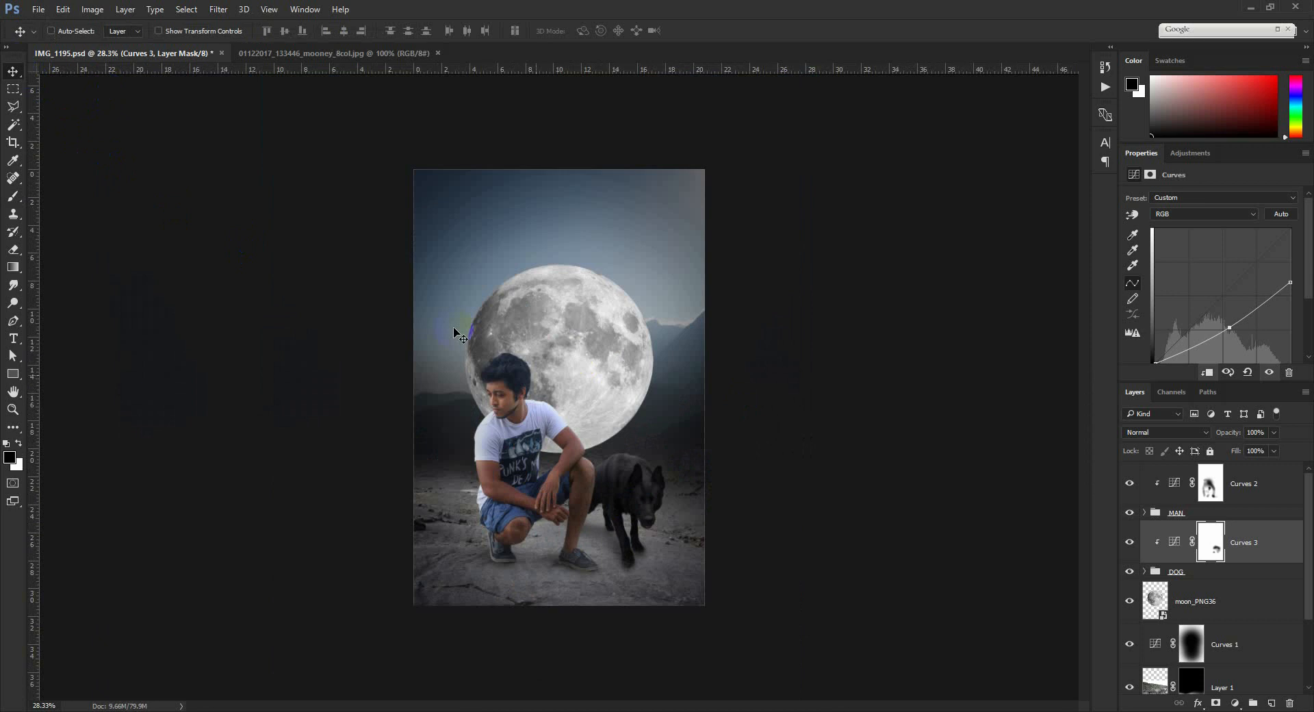
# Scale the moon_PNG36 layer up to about 109% and move it higher behind the man
pyautogui.scroll(2, 675, 448)
pyautogui.click(1190, 595)
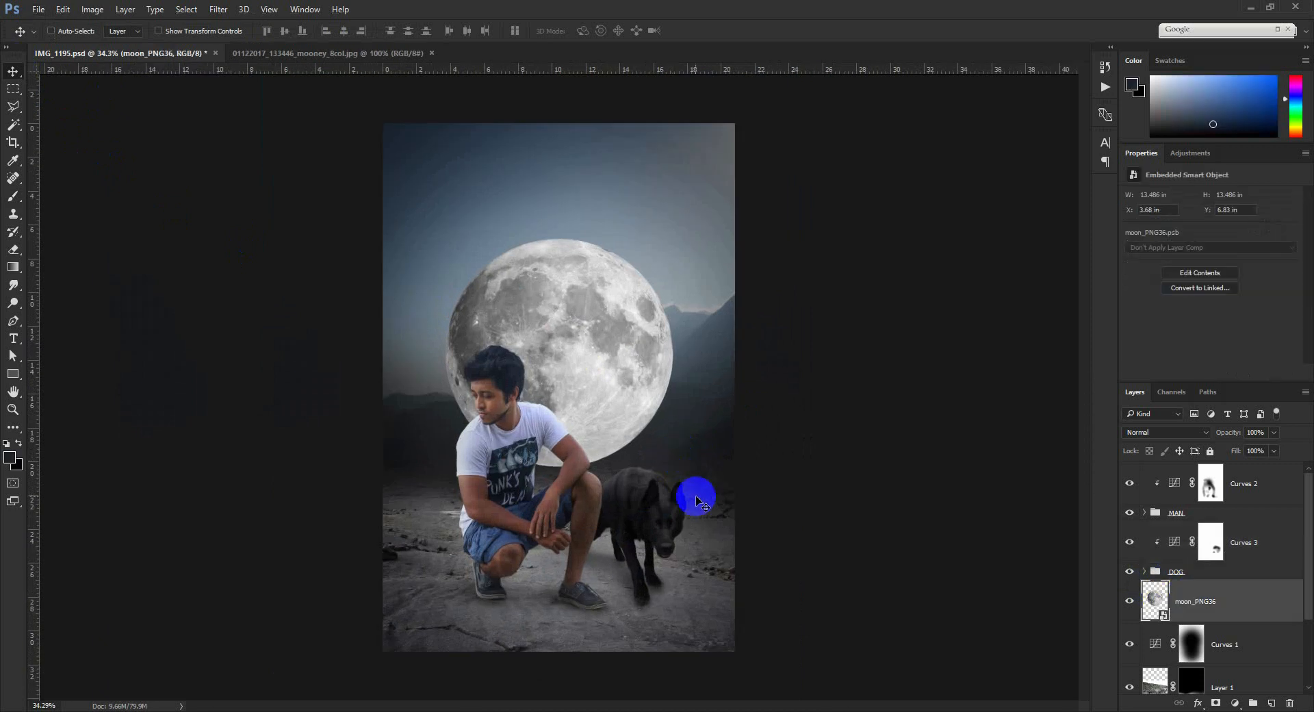
pyautogui.moveTo(695, 490)
pyautogui.mouseDown()
pyautogui.moveTo(694, 510)
pyautogui.moveTo(669, 478)
pyautogui.moveTo(680, 484)
pyautogui.mouseUp()
pyautogui.hotkey('ctrl', 't')
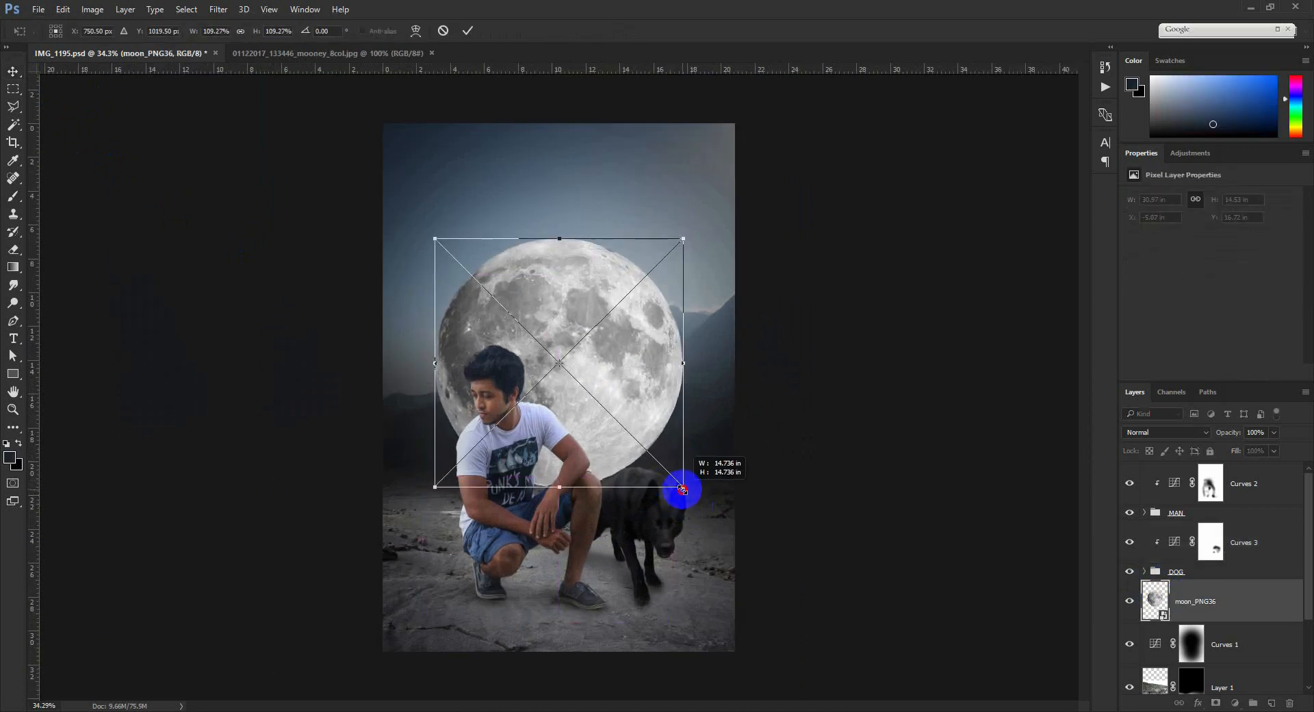
pyautogui.press('Return')
pyautogui.moveTo(636, 432); pyautogui.dragTo(641, 404)
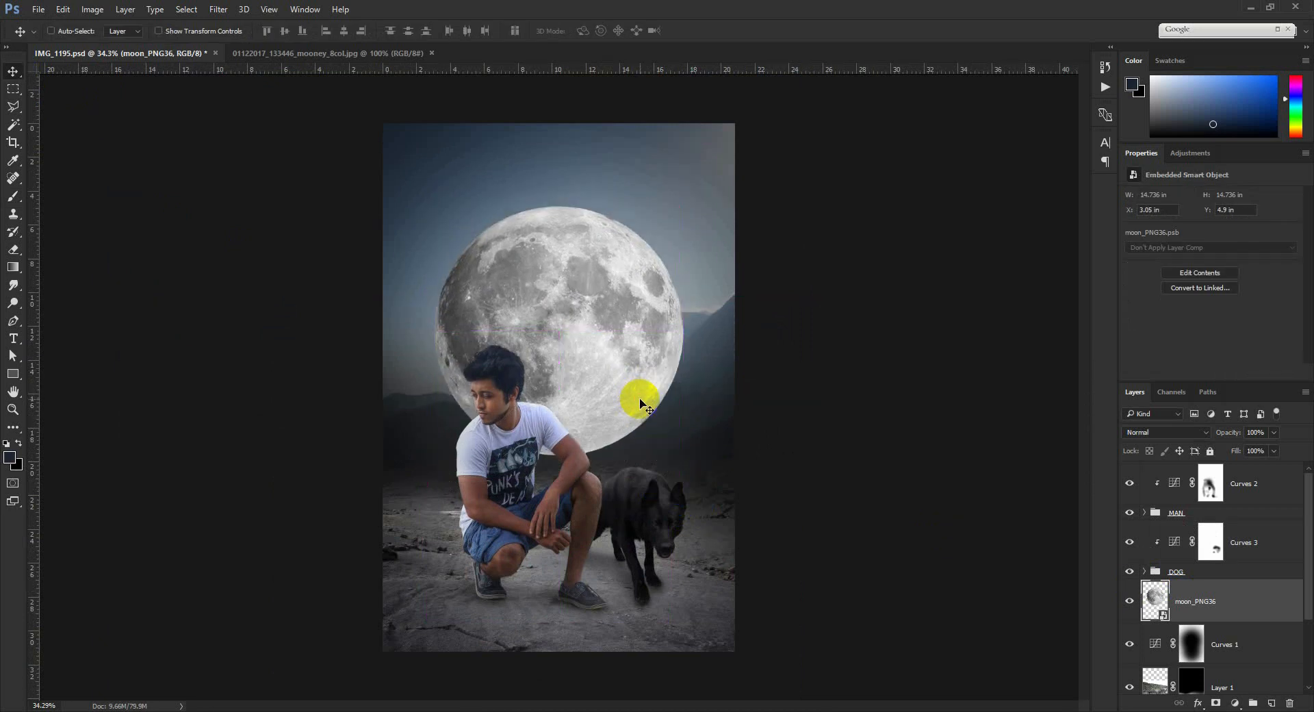
pyautogui.scroll(1, 670, 438)
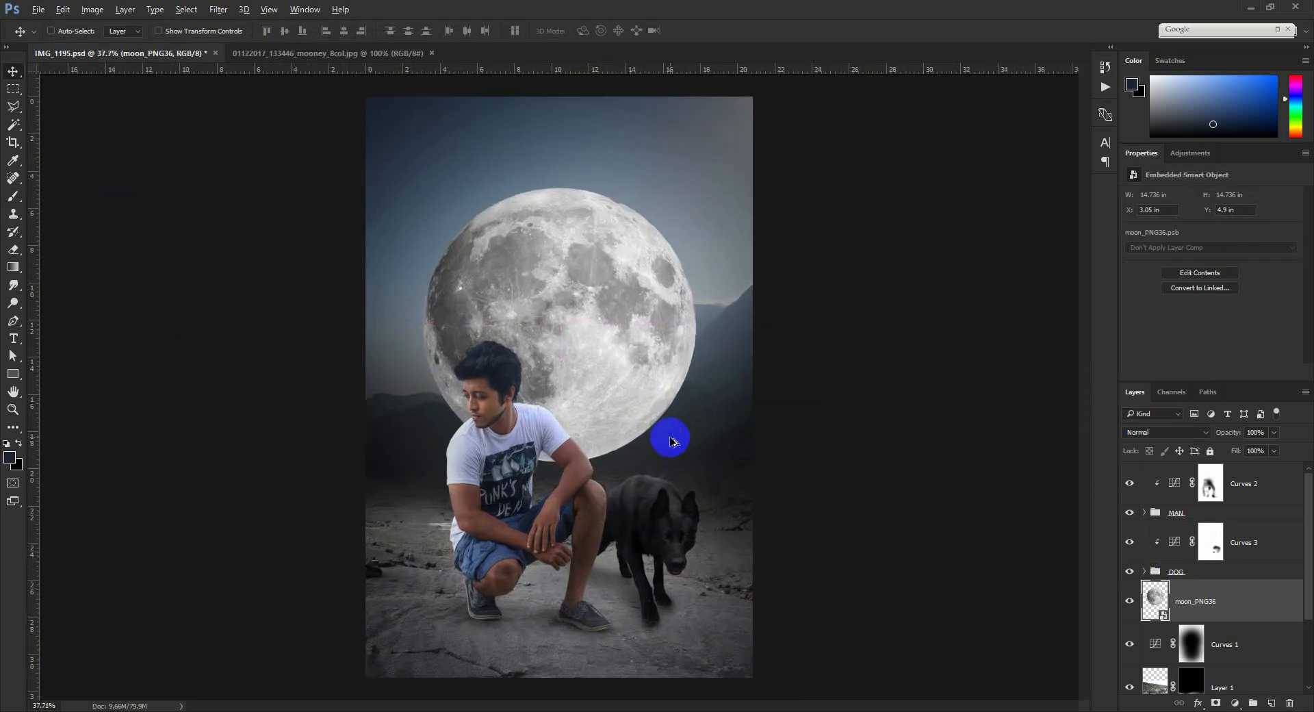
# Paint white with an 1100 px brush on the Curves 1 mask along the lower edge of the image to darken the foreground
pyautogui.click(1191, 647)
pyautogui.scroll(-2, 1204, 615)
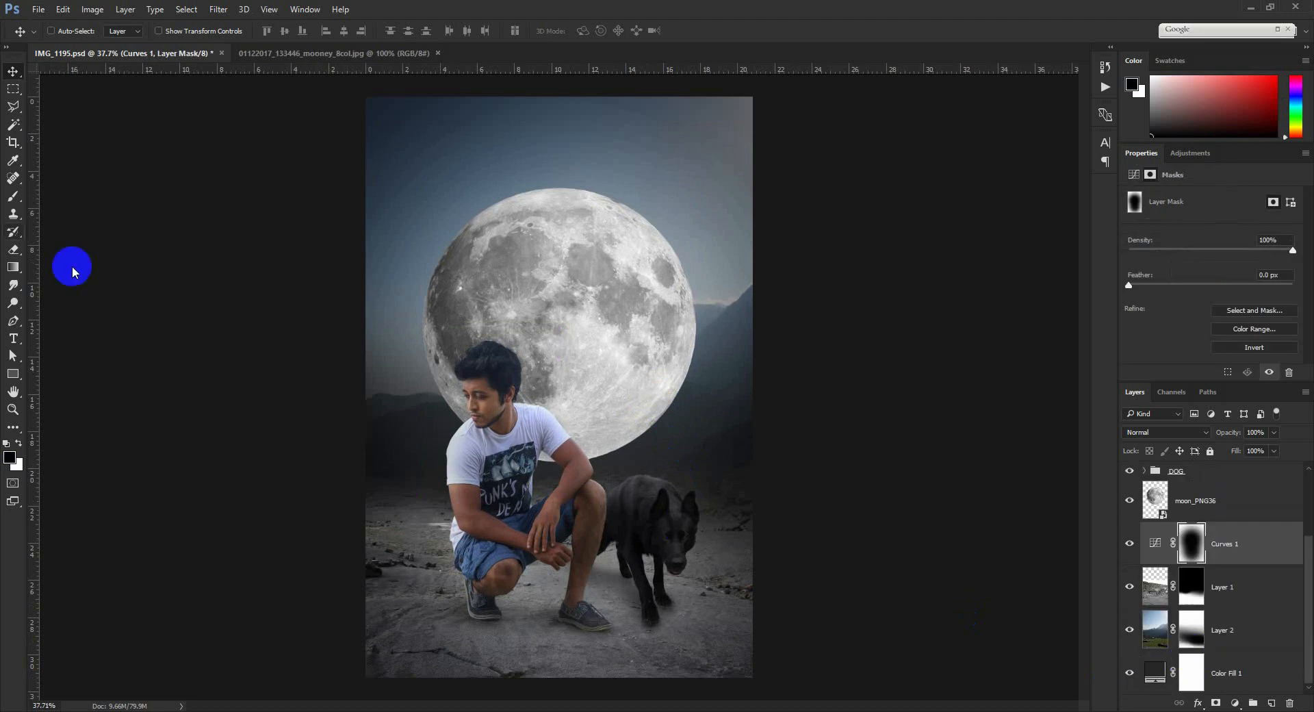
pyautogui.click(11, 200)
pyautogui.scroll(-3, 486, 476)
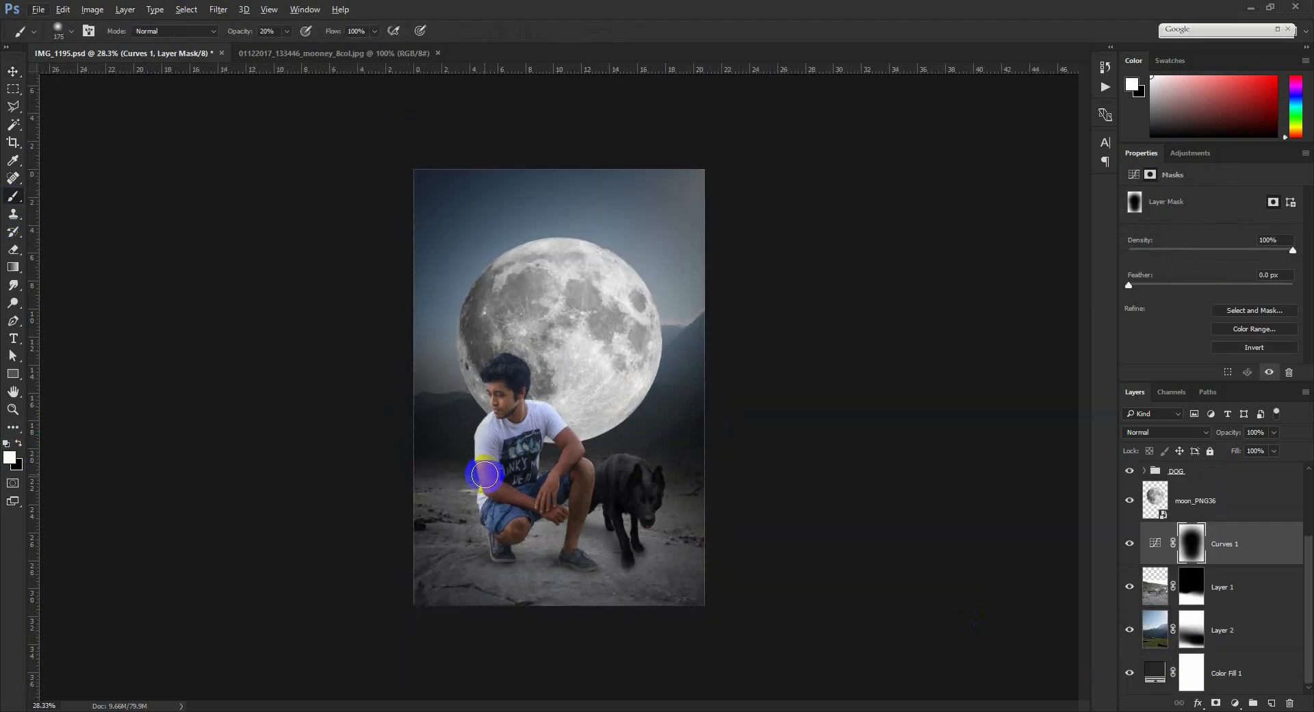
pyautogui.press(']')
pyautogui.moveTo(656, 632)
pyautogui.mouseDown()
pyautogui.moveTo(663, 650)
pyautogui.moveTo(751, 625)
pyautogui.moveTo(643, 672)
pyautogui.mouseUp()
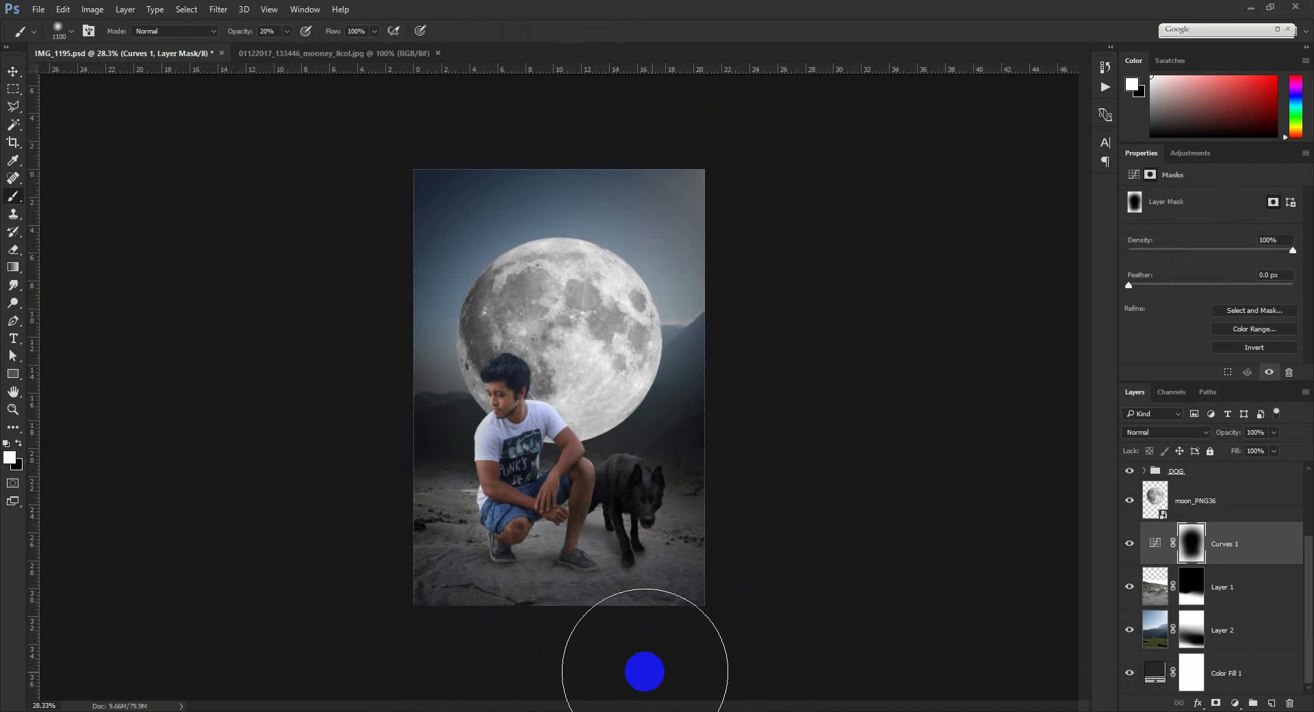
# Add a new empty layer directly above the moon_PNG36 layer
pyautogui.click(13, 71)
pyautogui.scroll(2, 655, 494)
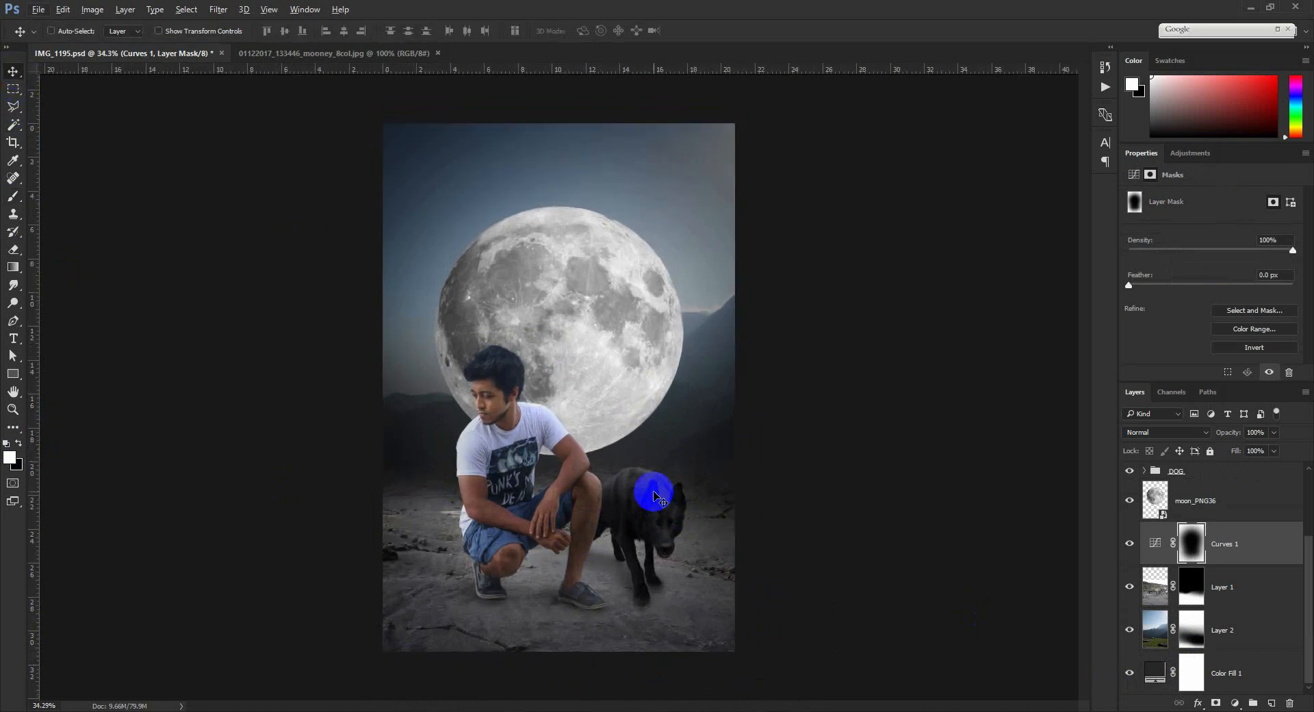
pyautogui.click(1230, 504)
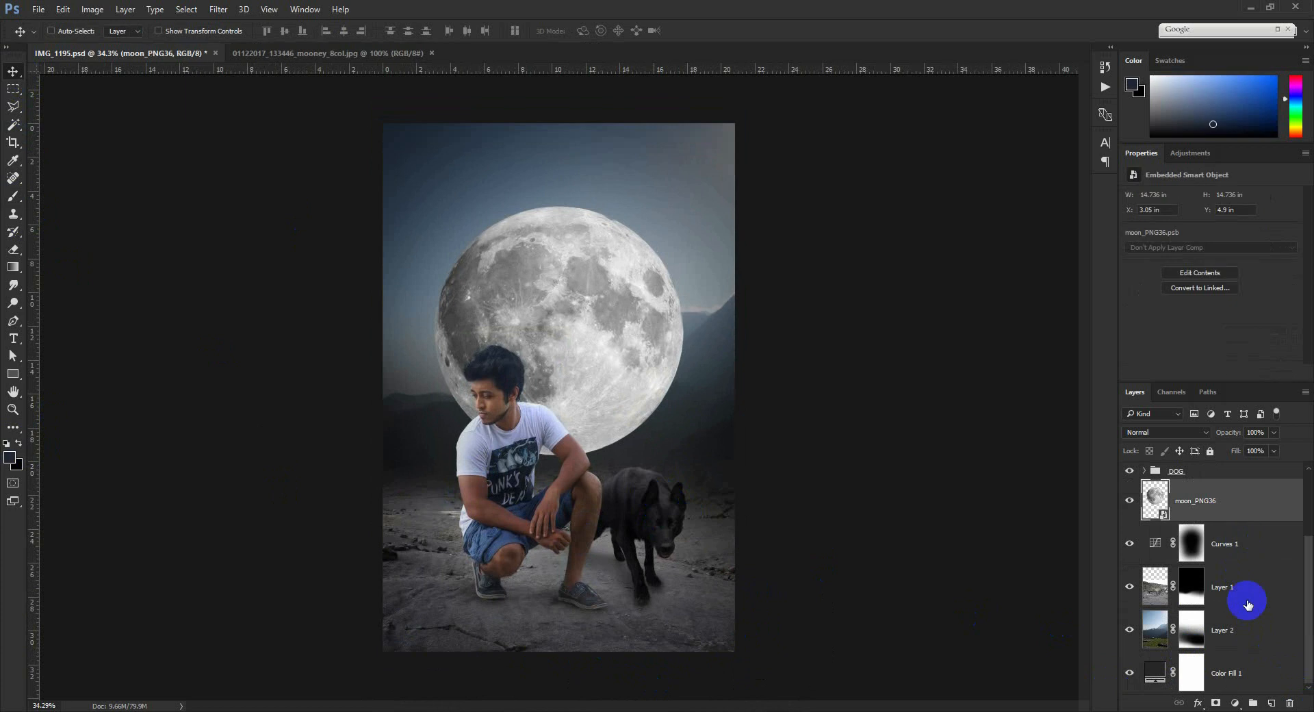
pyautogui.click(1271, 703)
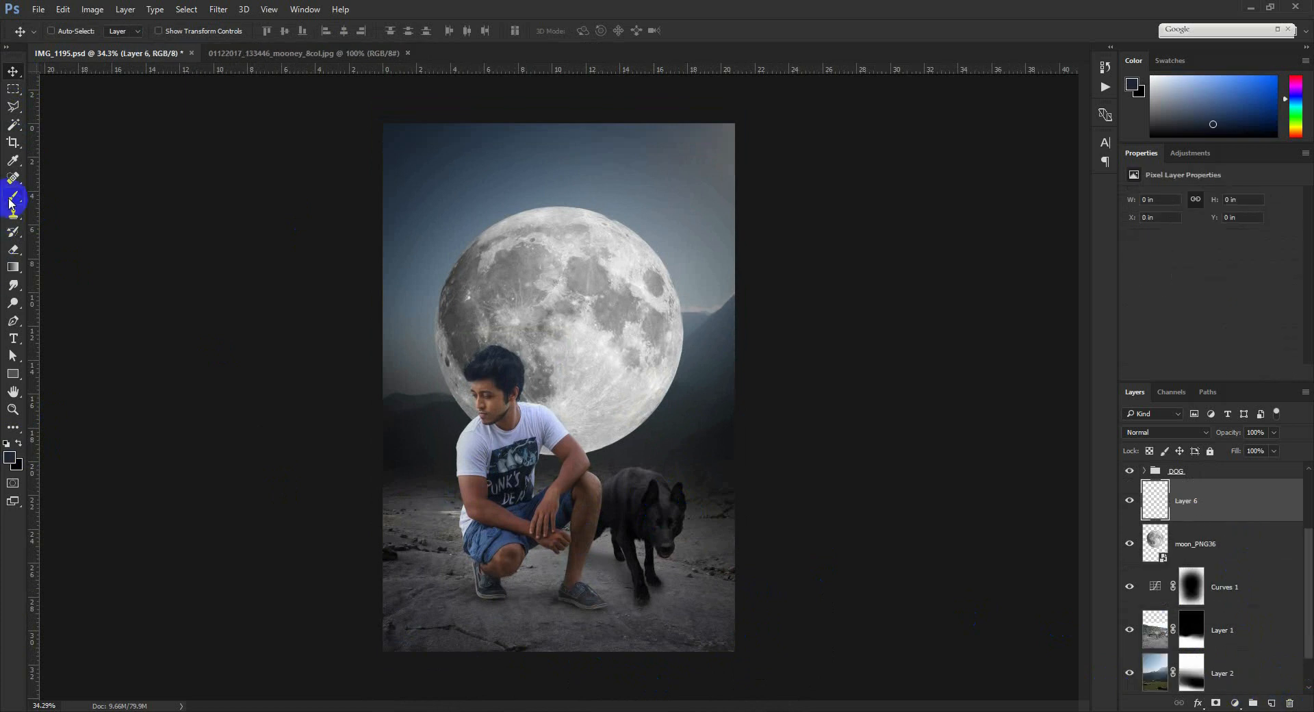
# Sample a bright tone from the moon and paint a soft white glow over it with a 1500 px brush at 20% opacity
pyautogui.click(15, 163)
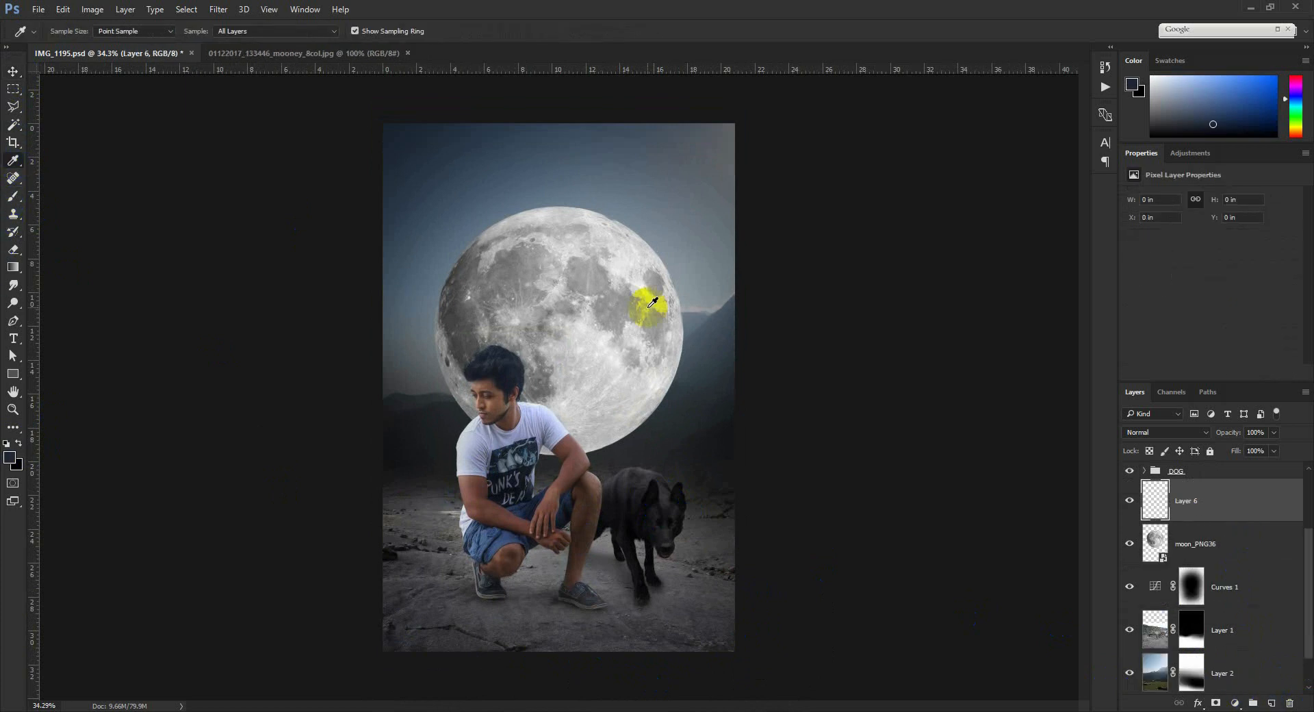
pyautogui.click(581, 349)
pyautogui.click(14, 196)
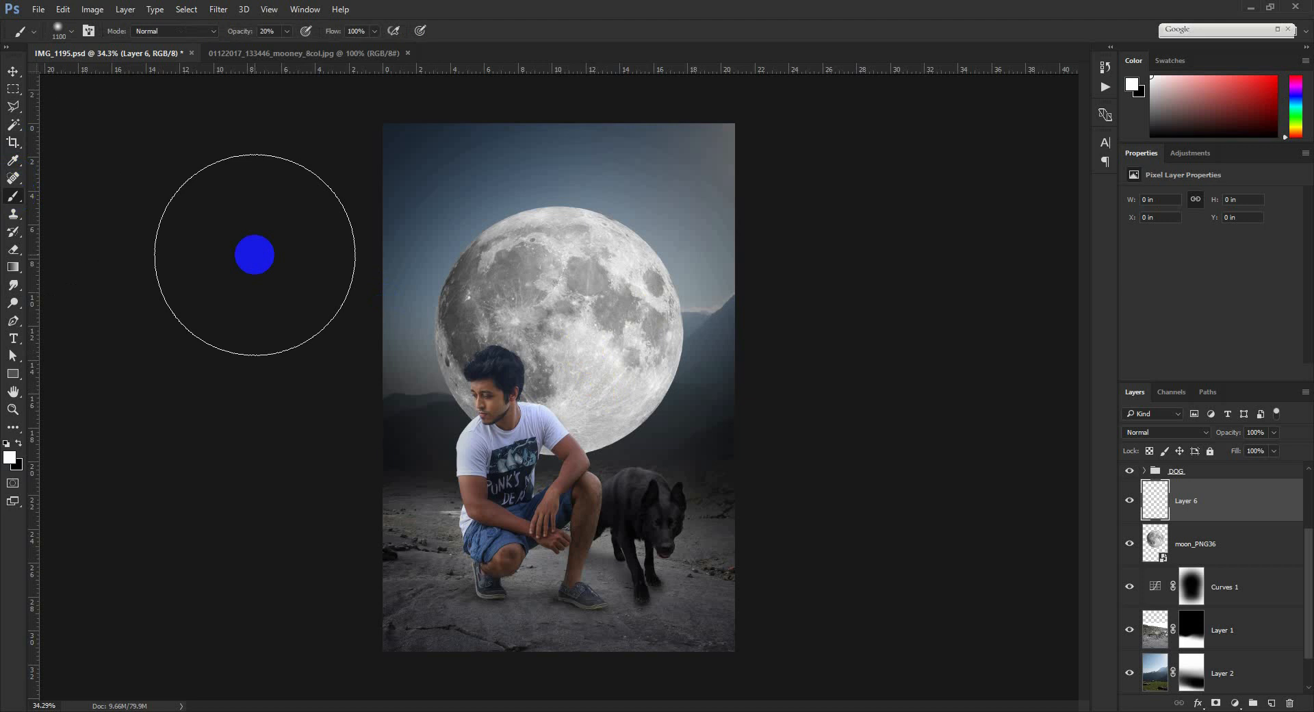
pyautogui.click(565, 338)
pyautogui.press(']')
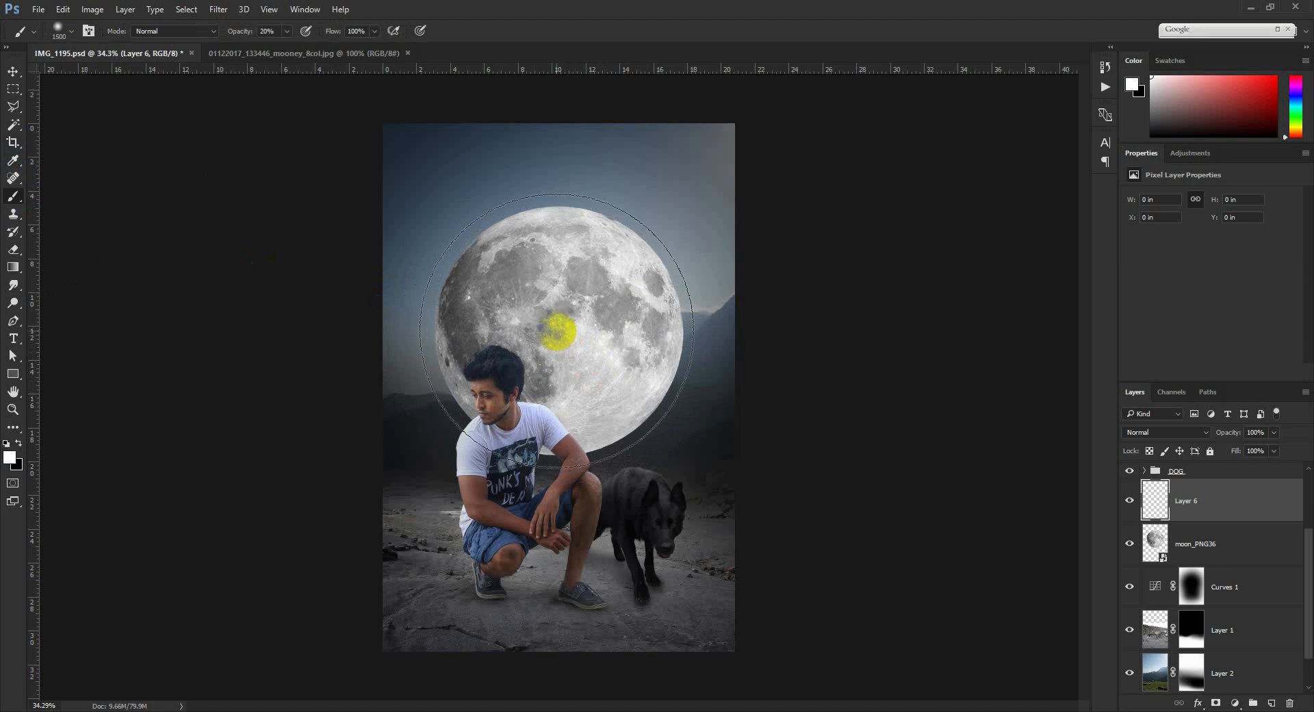
pyautogui.click(556, 329)
pyautogui.click(557, 329)
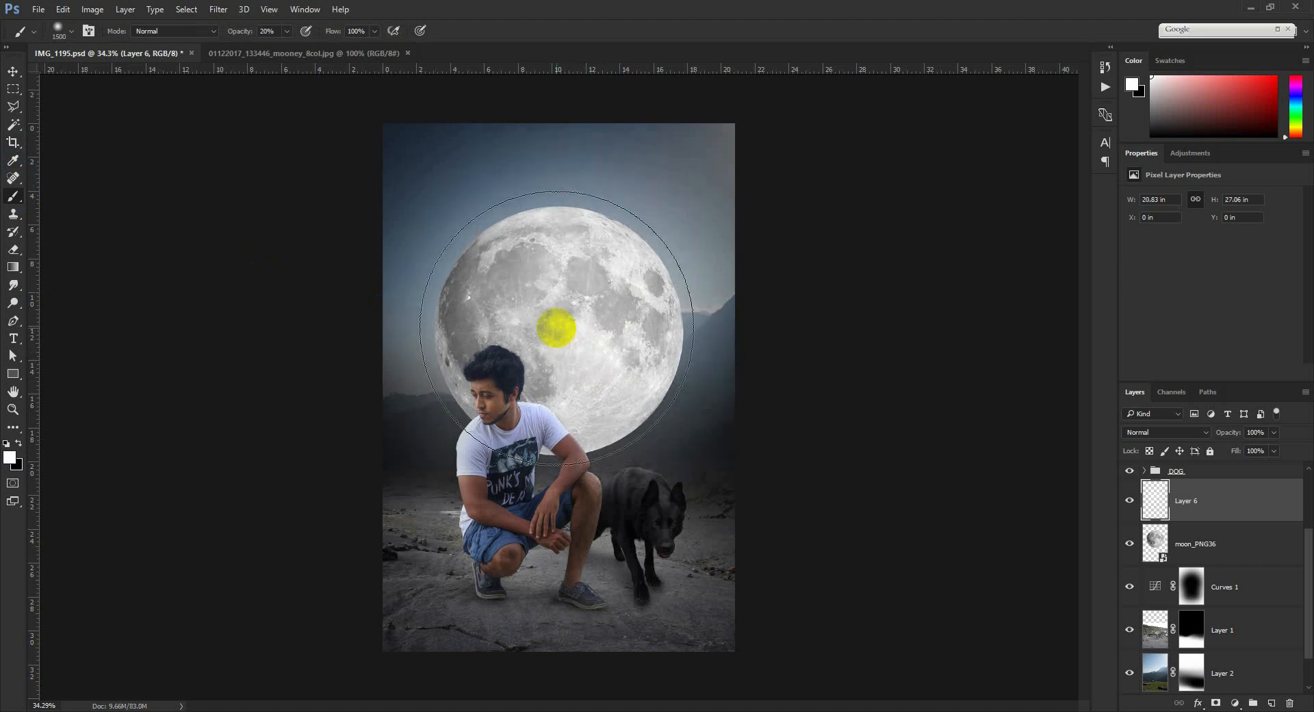
pyautogui.click(556, 328)
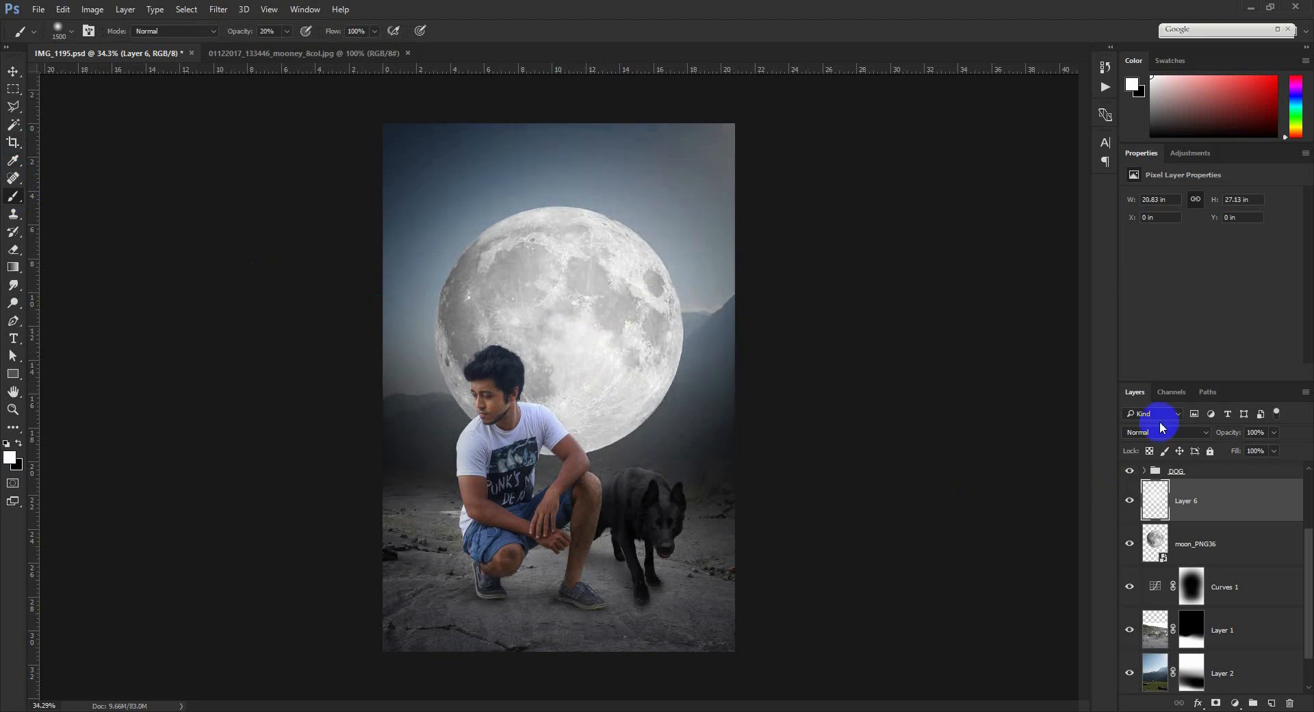
# Try several blend modes on the glow layer, settle on Vivid Light, and compare the image with the layer hidden and shown
pyautogui.click(1162, 431)
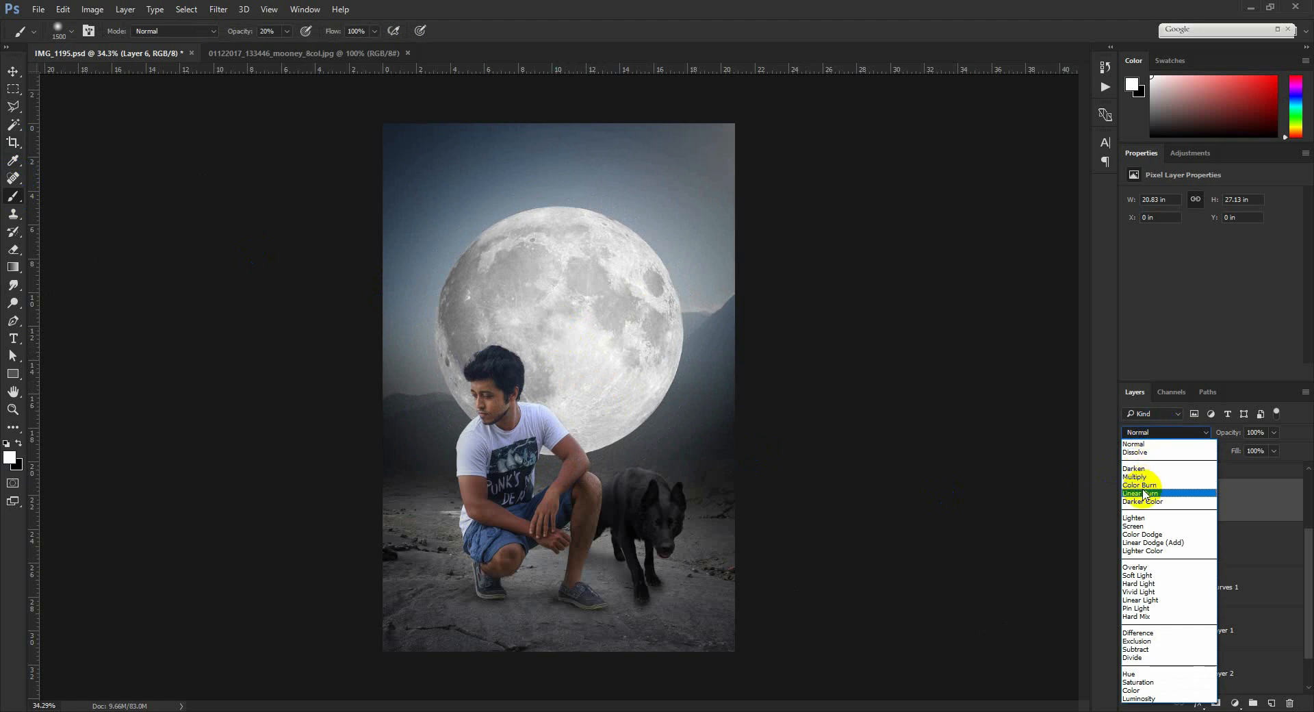
pyautogui.click(1149, 535)
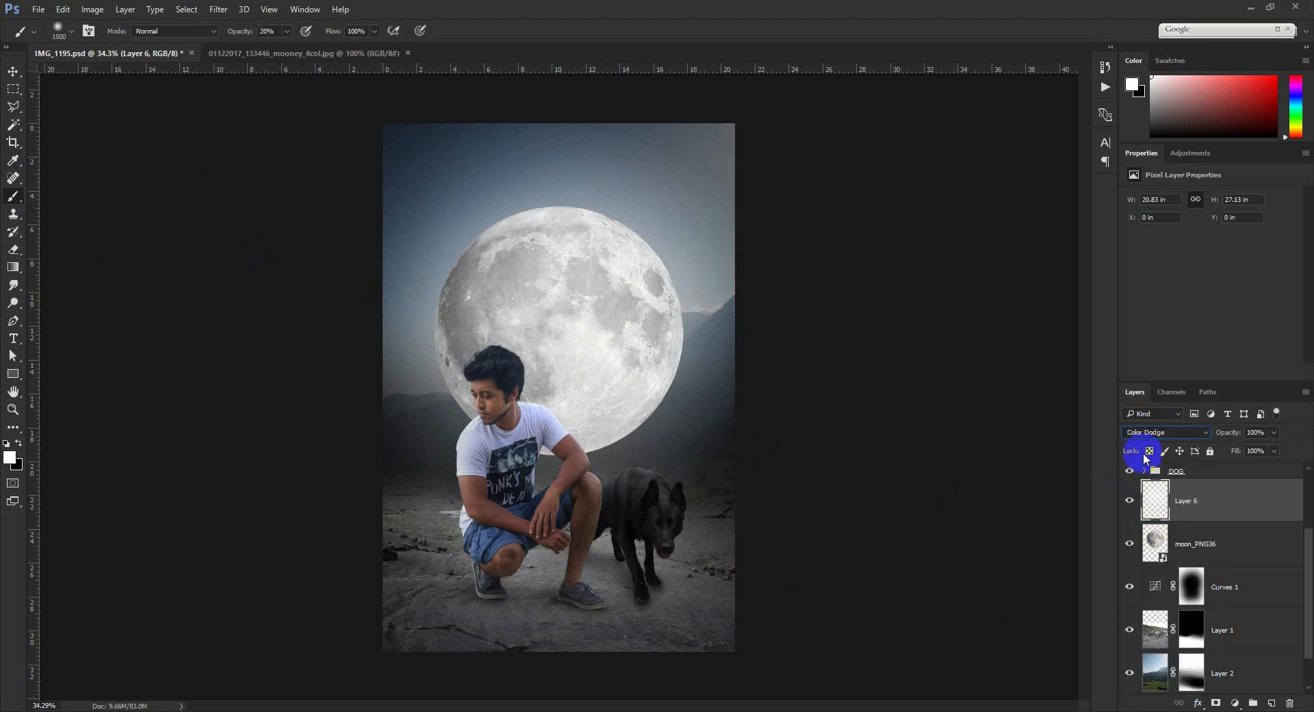
pyautogui.press('Down')
pyautogui.press('Down')
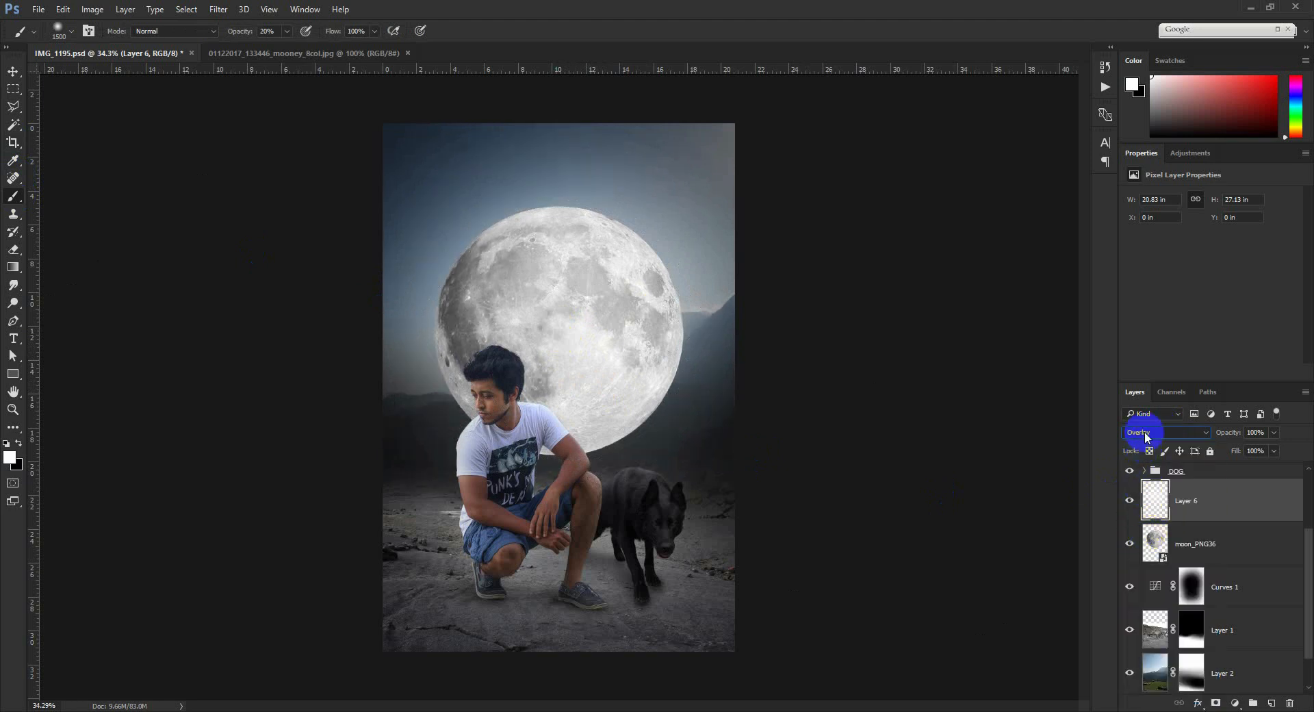
pyautogui.press('Up')
pyautogui.press('Up')
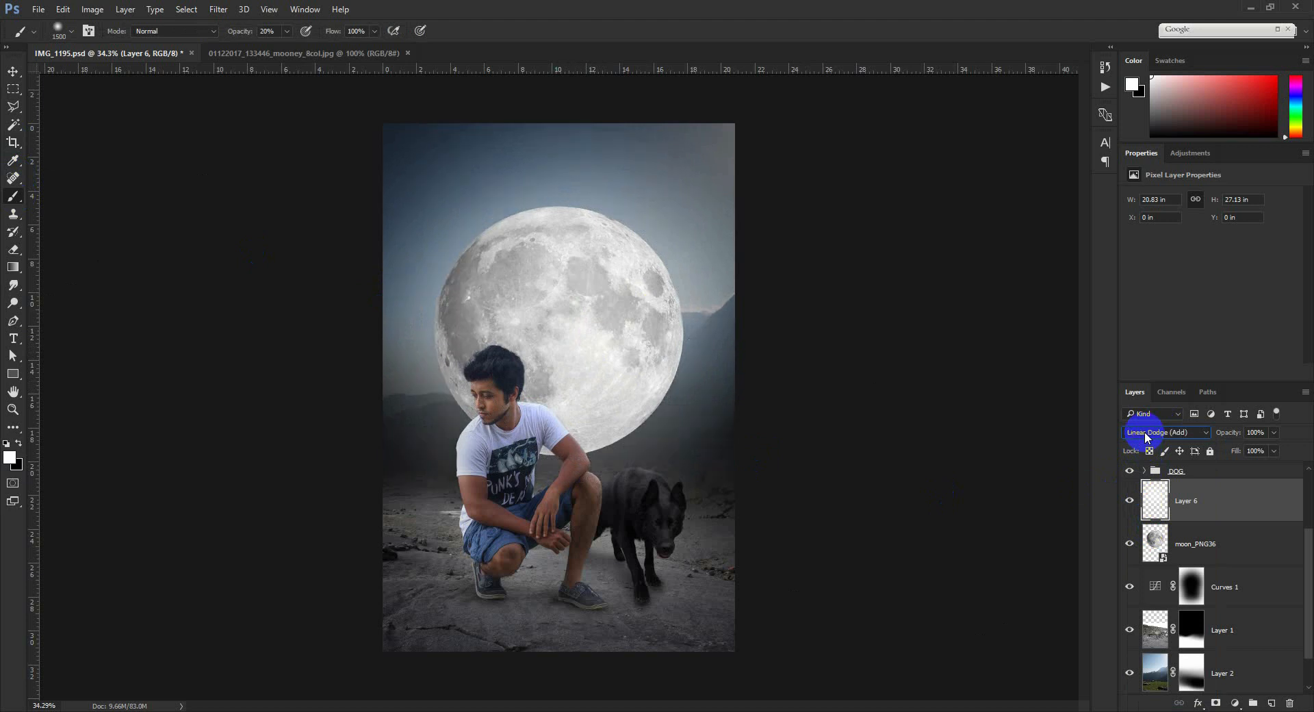
pyautogui.press('Down')
pyautogui.press('Down')
pyautogui.press('Down')
pyautogui.press('Down')
pyautogui.press('Down')
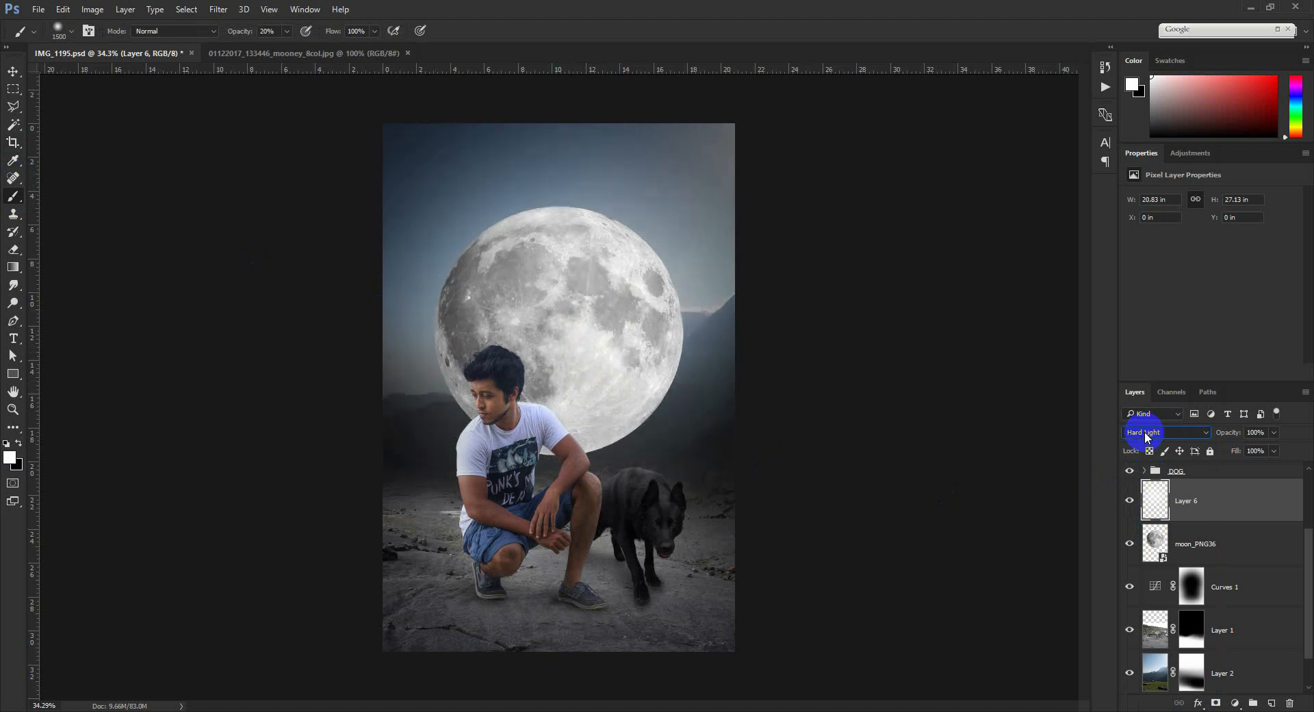
pyautogui.click(1129, 500)
pyautogui.click(1129, 500)
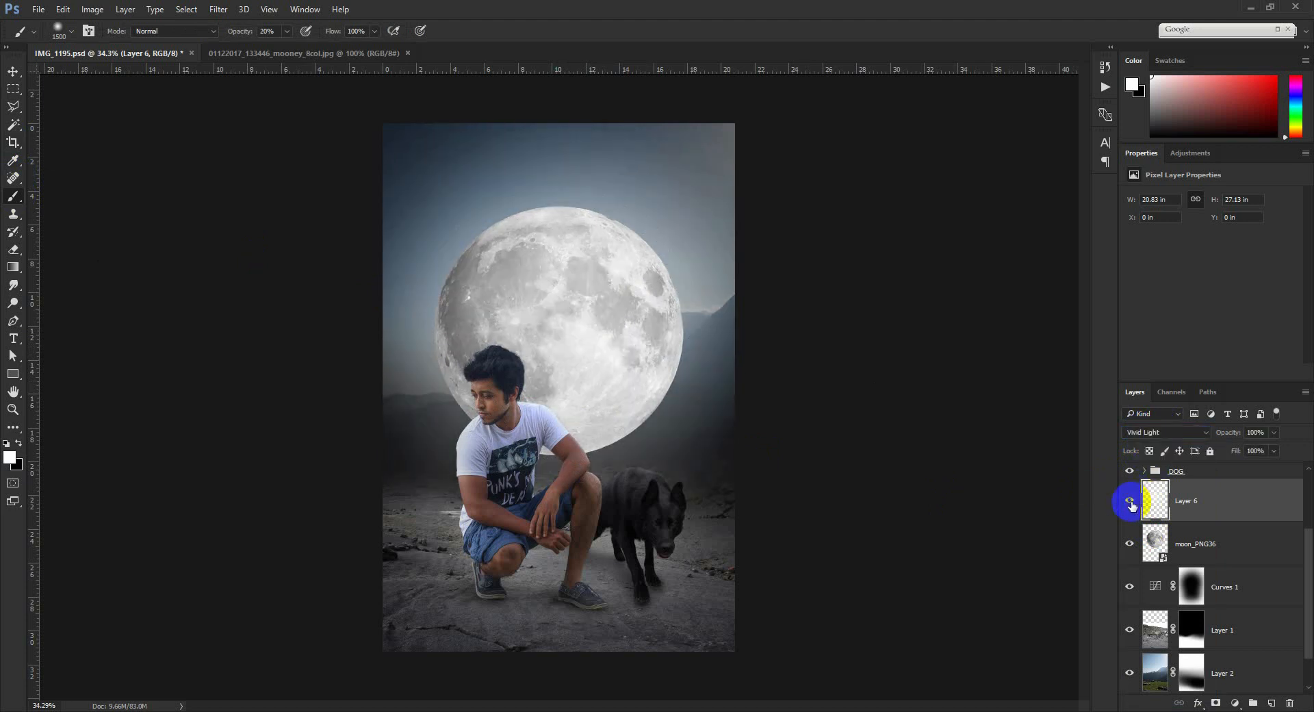
# Add an Outer Glow style to the moon_PNG36 layer, using a light grey glow colour sampled from the moon
pyautogui.click(13, 71)
pyautogui.click(1242, 547)
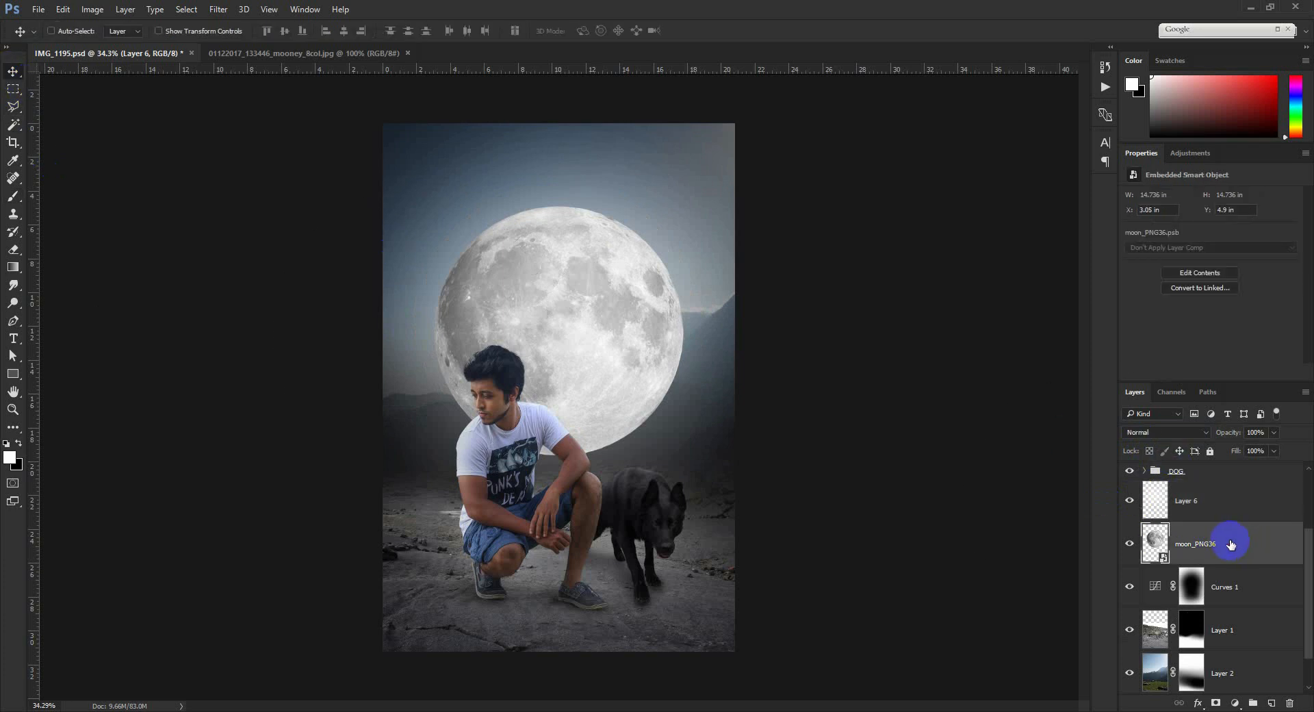
pyautogui.doubleClick(1230, 544)
pyautogui.scroll(-1, 814, 342)
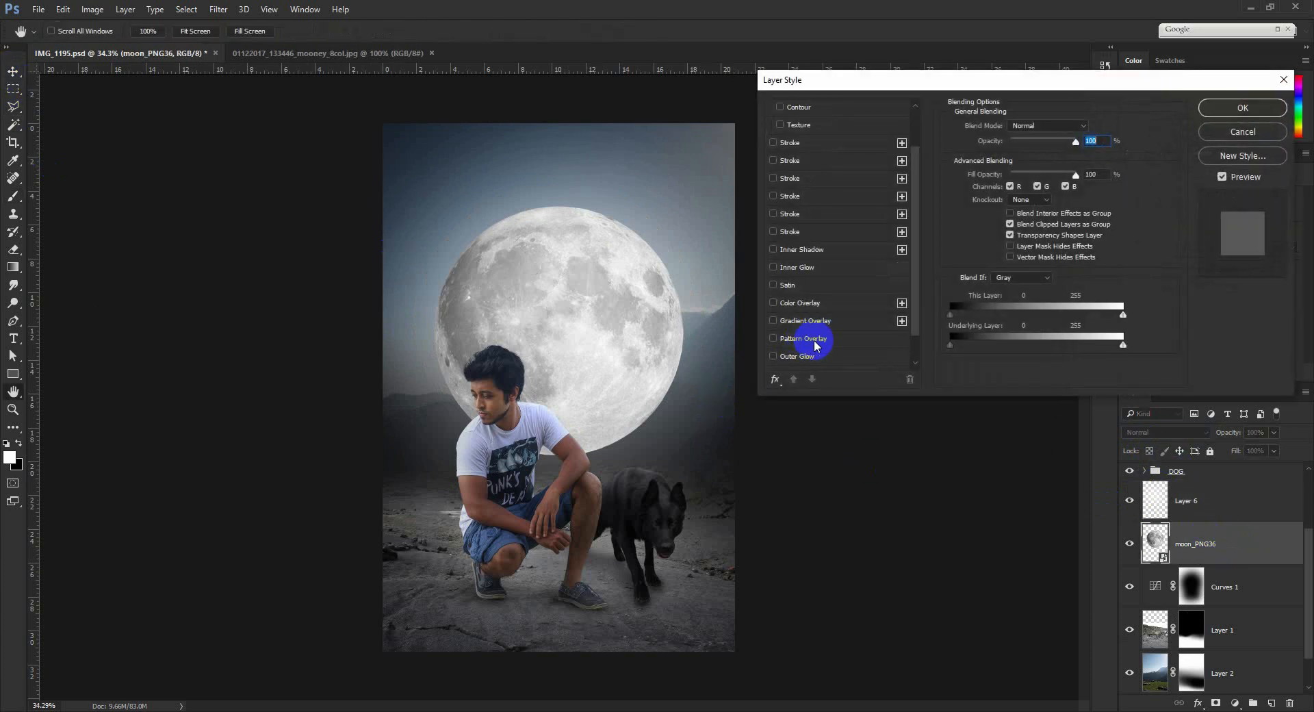
pyautogui.scroll(-1, 816, 345)
pyautogui.click(772, 324)
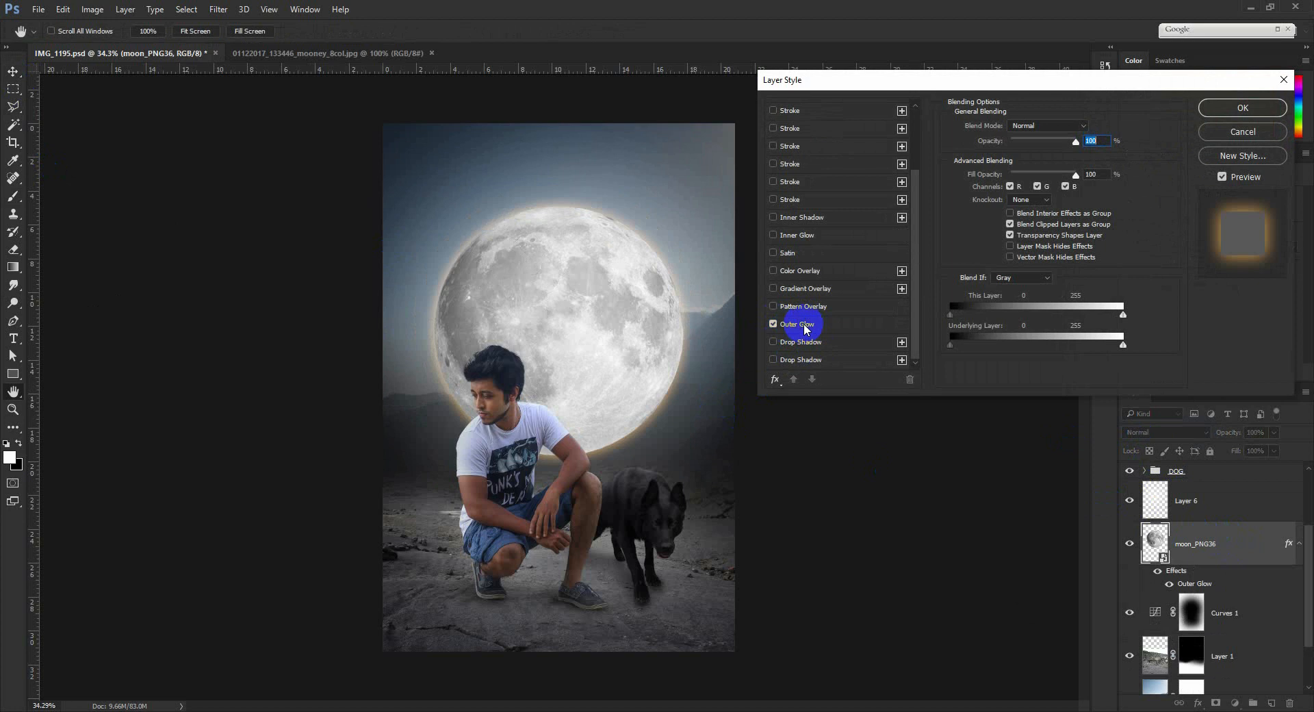
pyautogui.click(800, 324)
pyautogui.click(981, 173)
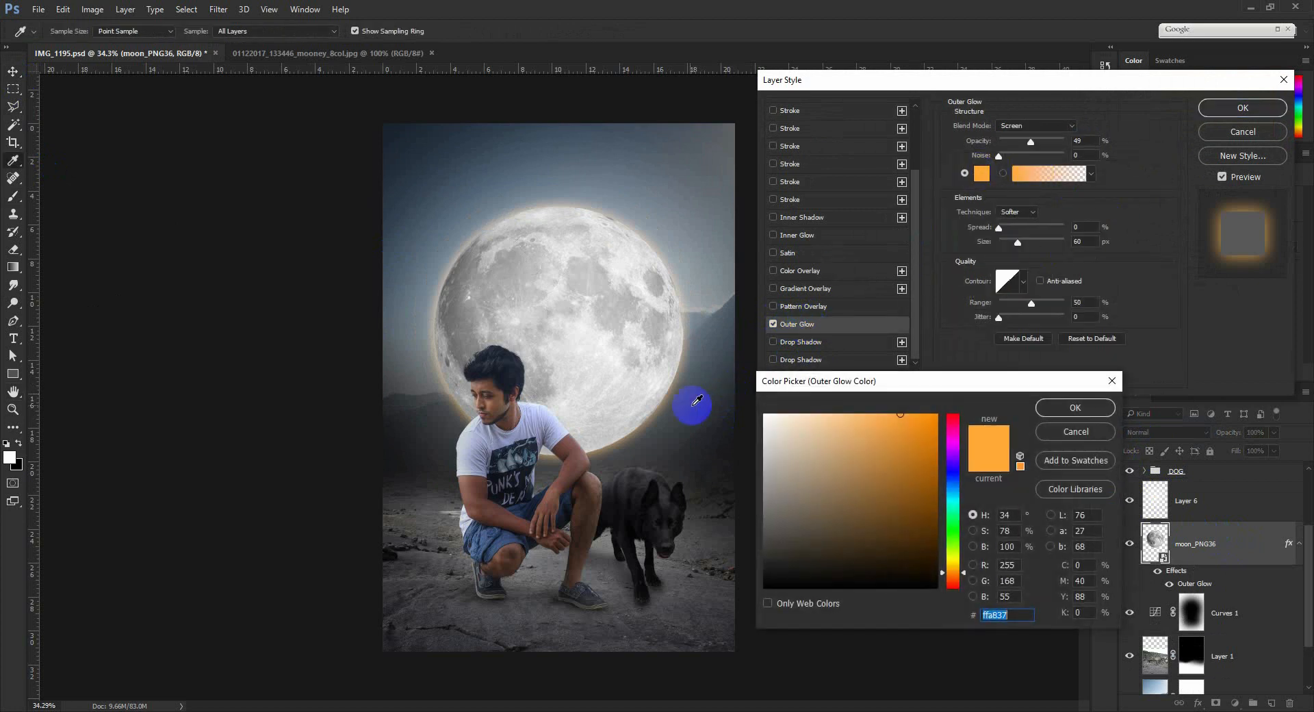
pyautogui.click(639, 383)
pyautogui.click(1049, 407)
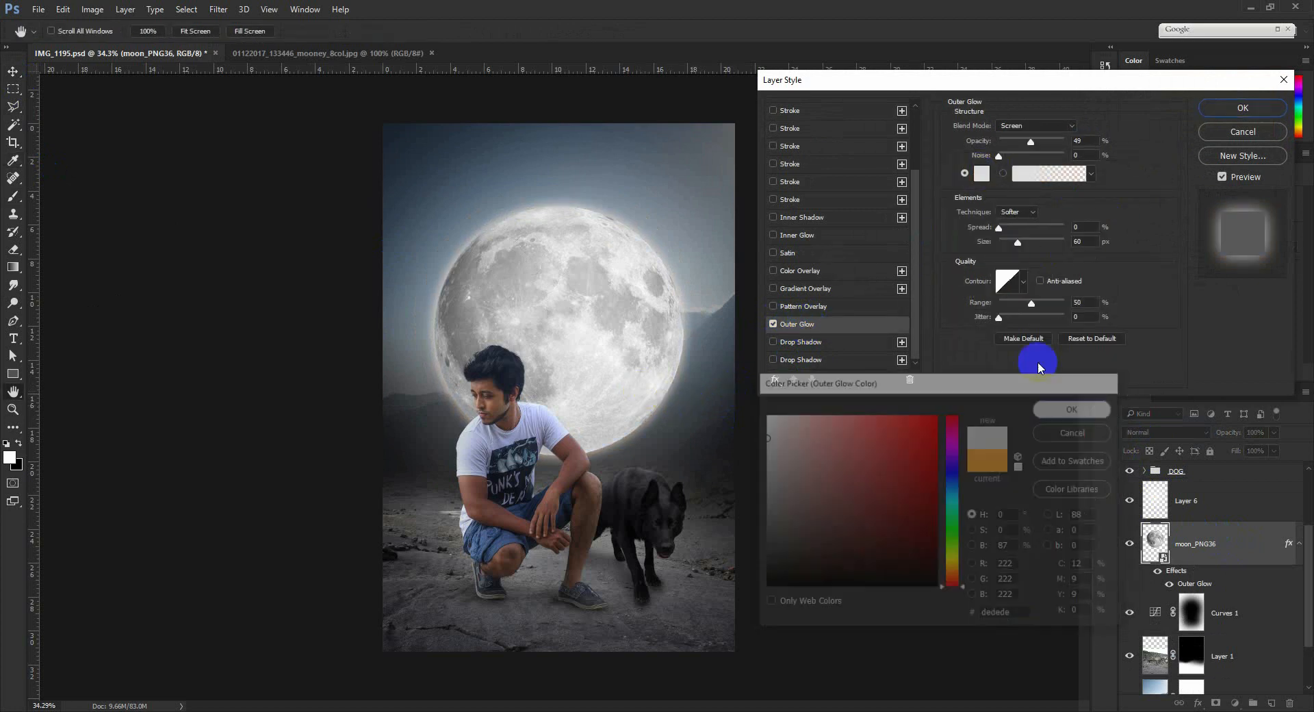
# Set the moon's Outer Glow size to 147 px and its opacity to about 32%, and apply the style
pyautogui.moveTo(1017, 246); pyautogui.dragTo(1042, 253)
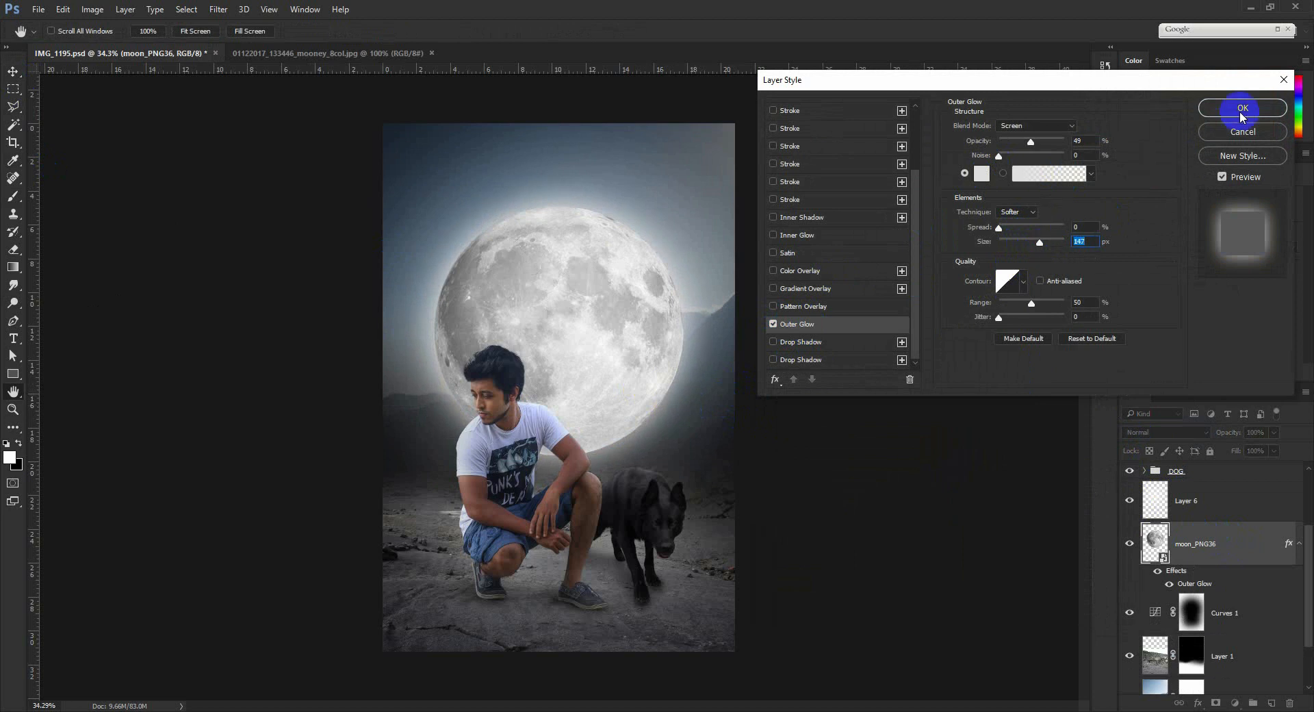
pyautogui.moveTo(1012, 141); pyautogui.dragTo(1018, 146)
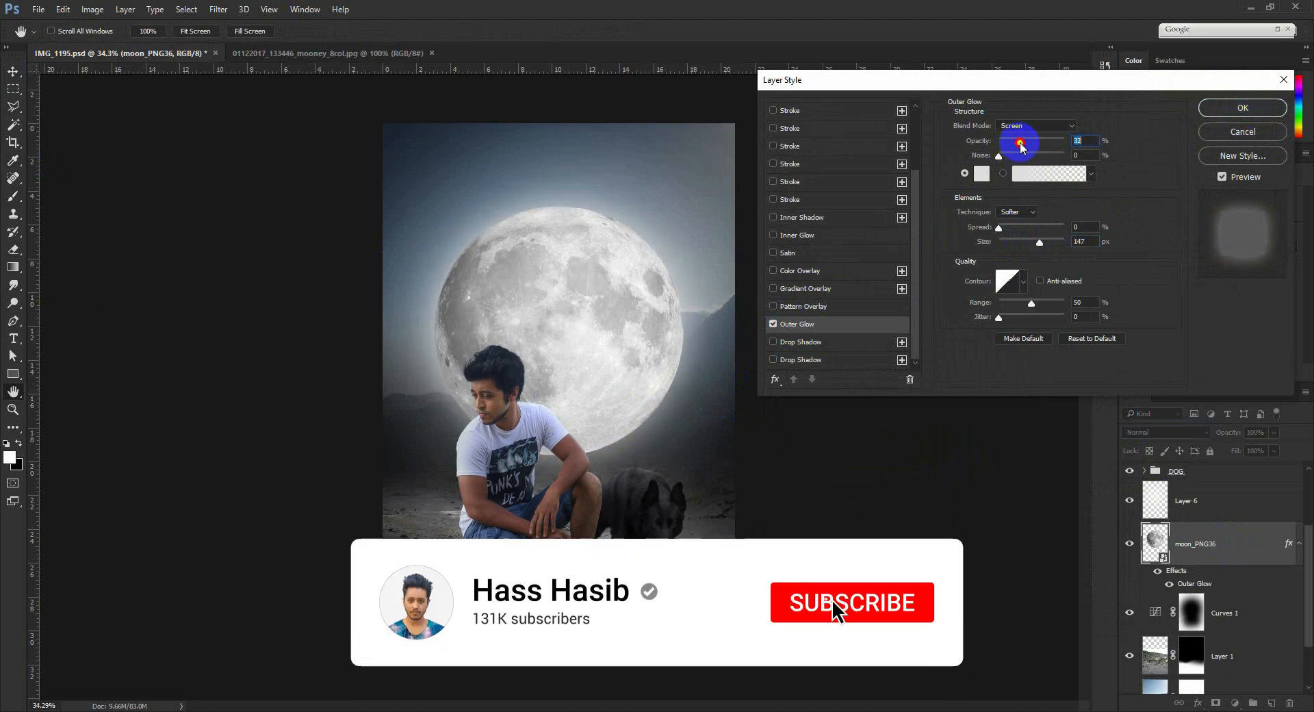
pyautogui.click(1214, 108)
# Lower the opacity of the white glow layer above the moon, Layer 6, to 72%
pyautogui.click(1218, 500)
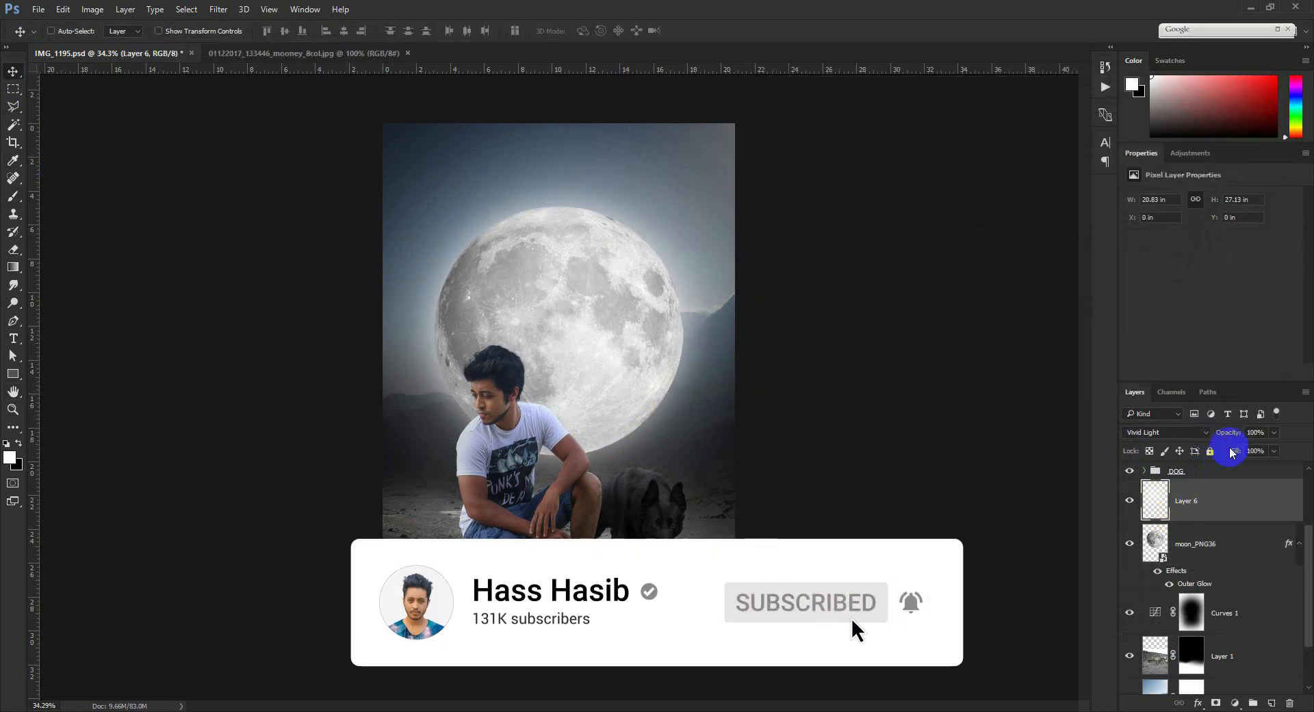
pyautogui.moveTo(1229, 431); pyautogui.dragTo(1209, 428)
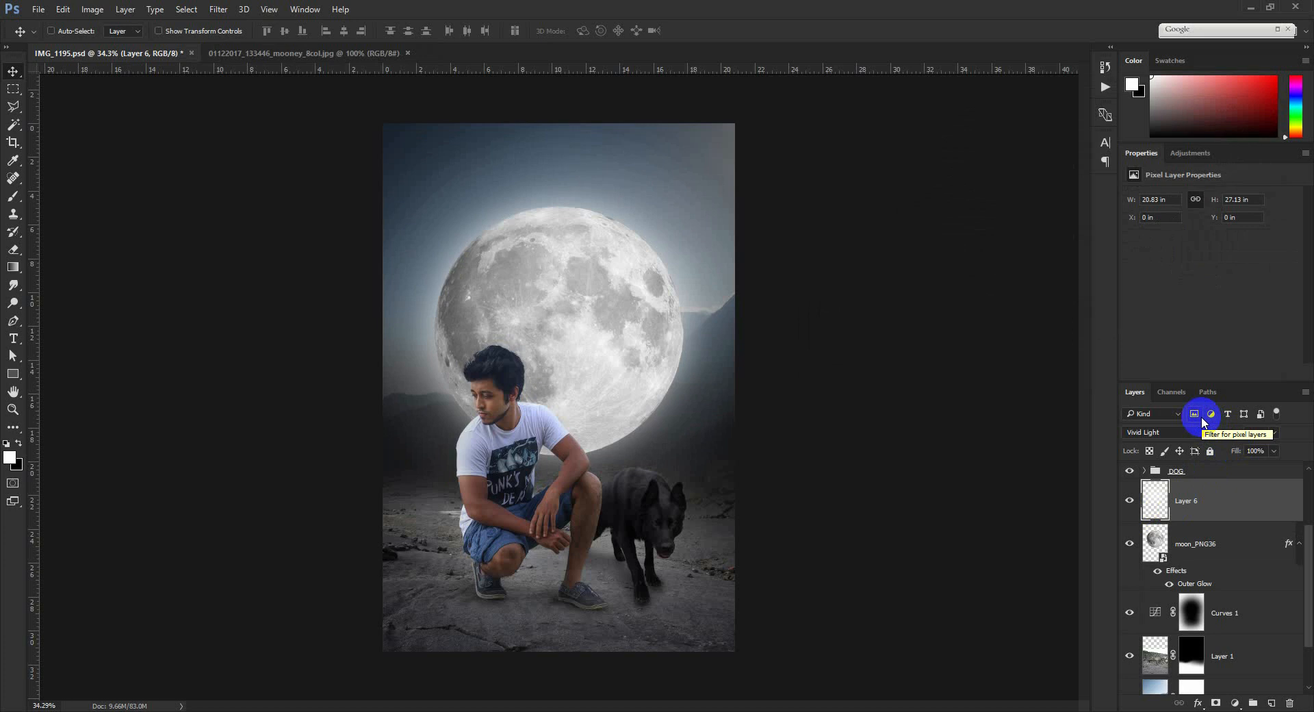
pyautogui.click(797, 581)
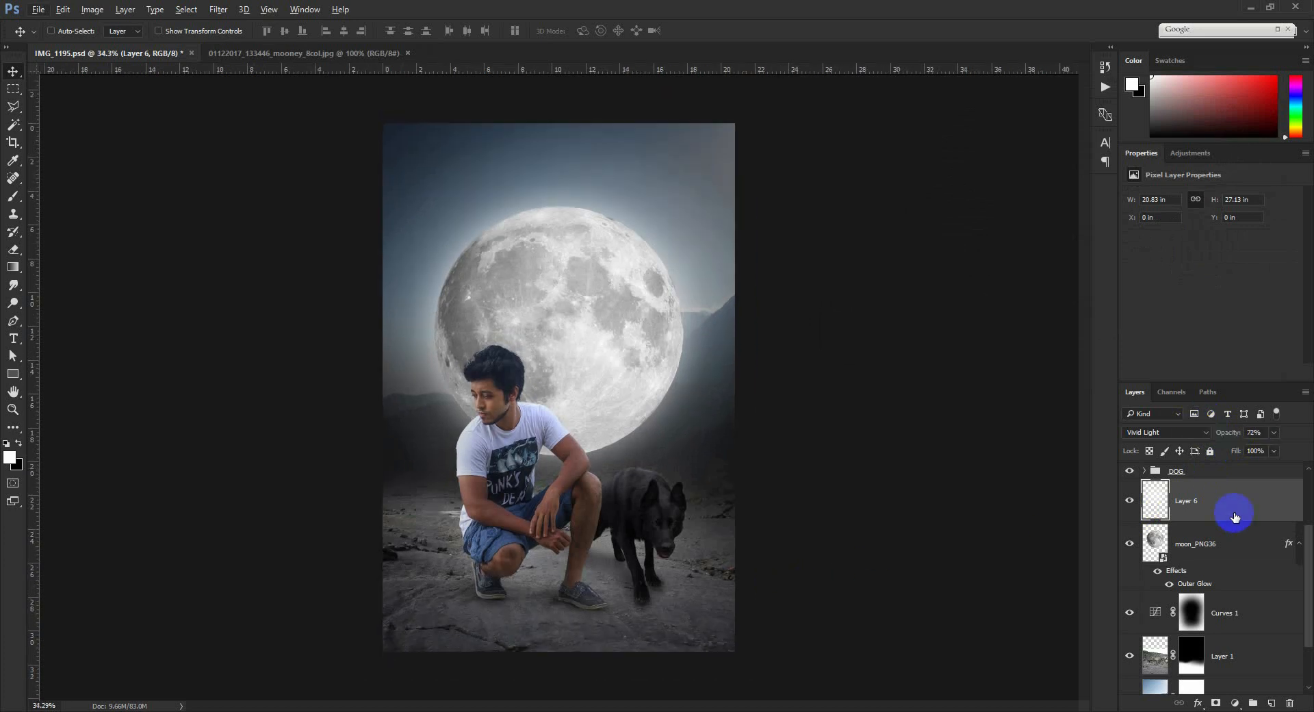
# Add a Photo Filter adjustment above Curves 2 and set its filter to Cyan with 25% density
pyautogui.scroll(3, 1204, 500)
pyautogui.click(1210, 483)
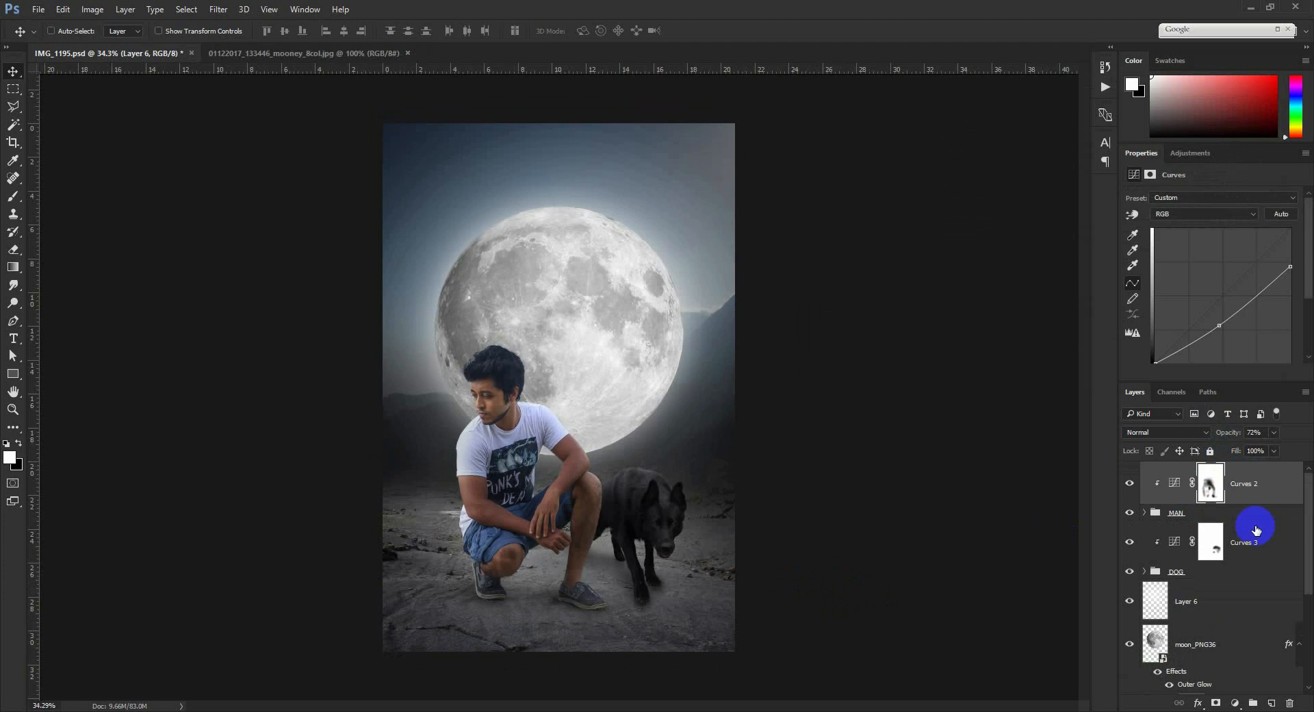
pyautogui.click(1234, 703)
pyautogui.click(1216, 580)
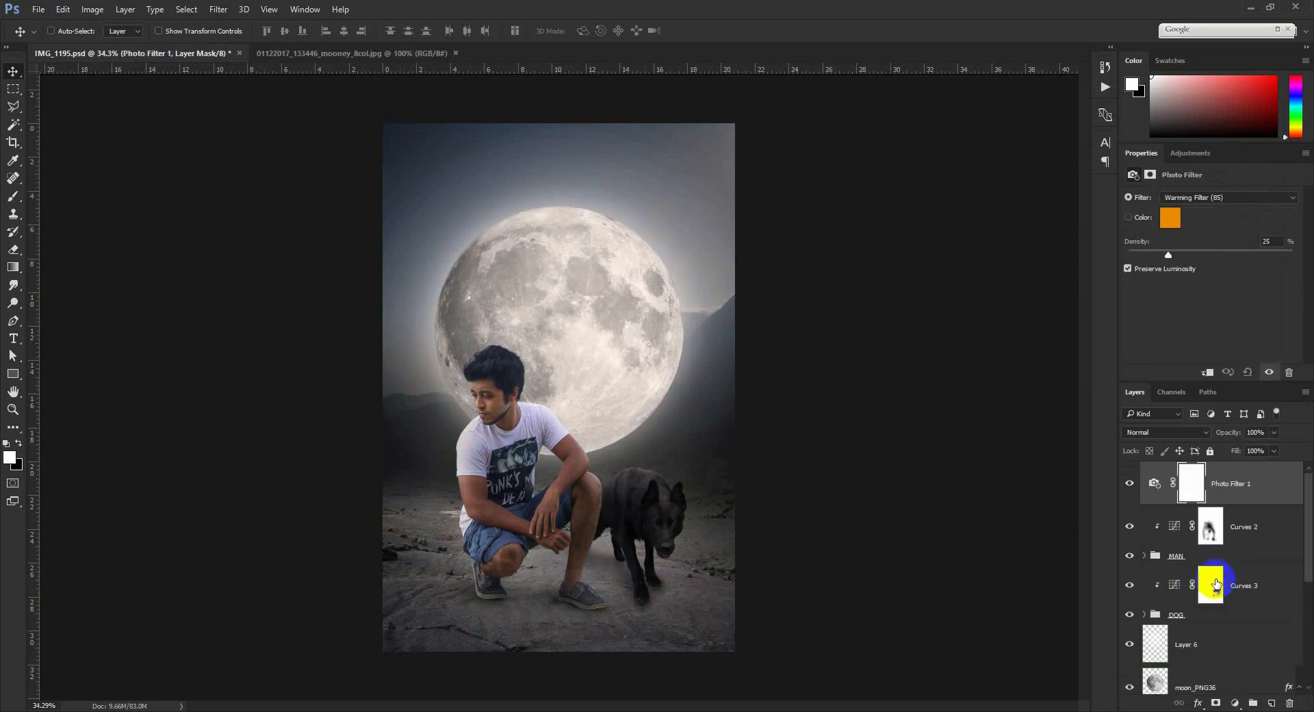
pyautogui.click(1215, 197)
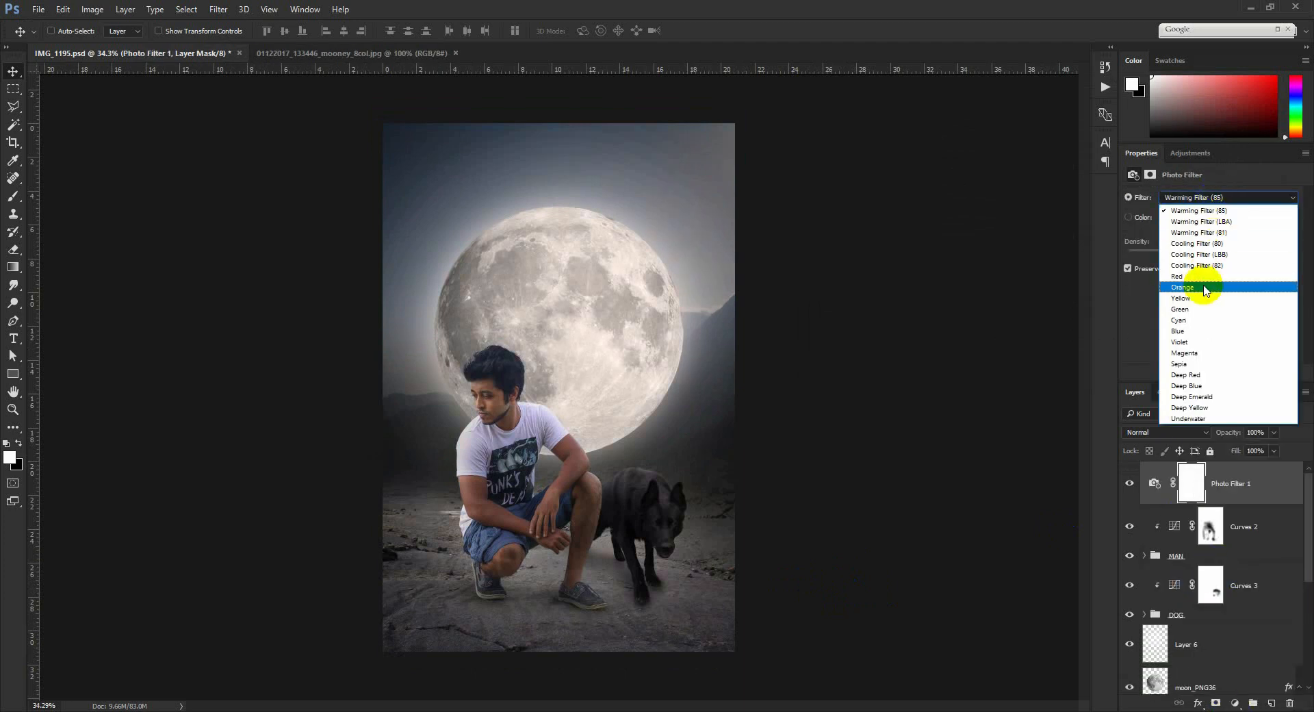
pyautogui.click(1193, 324)
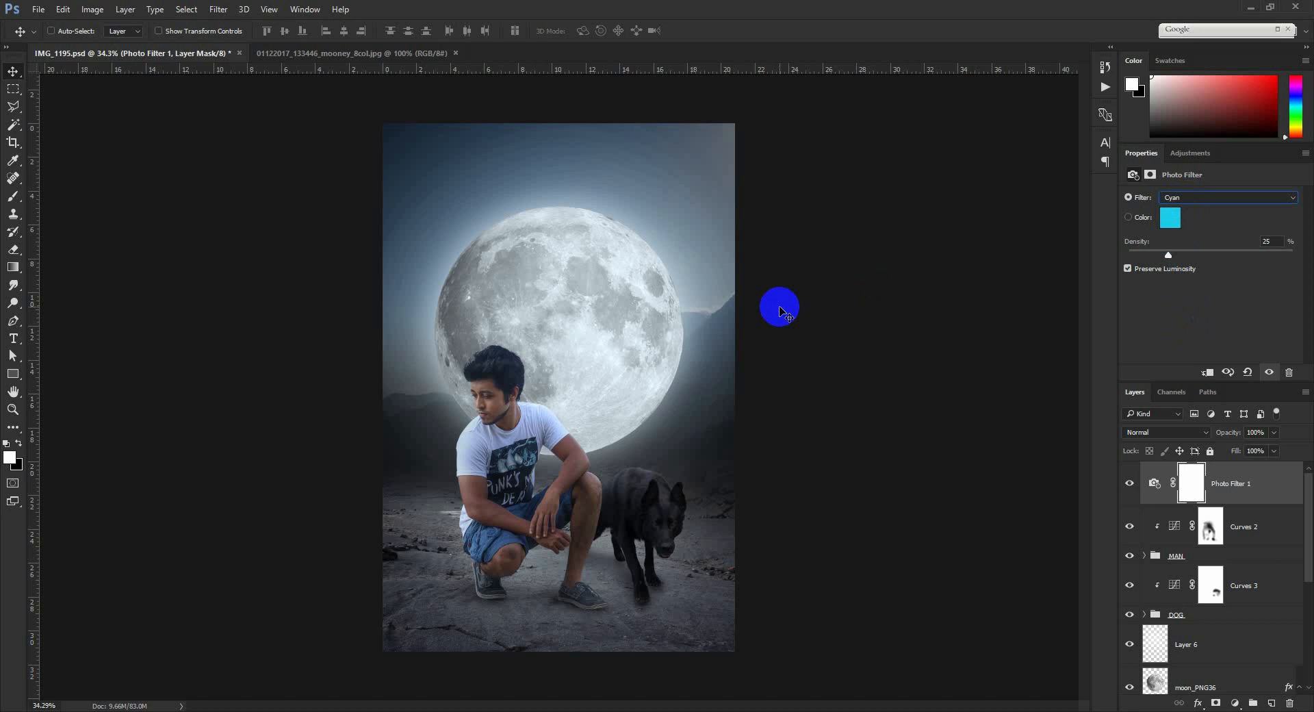
# Create a new empty layer above Curves 2 and clip it to the MAN group
pyautogui.click(1247, 534)
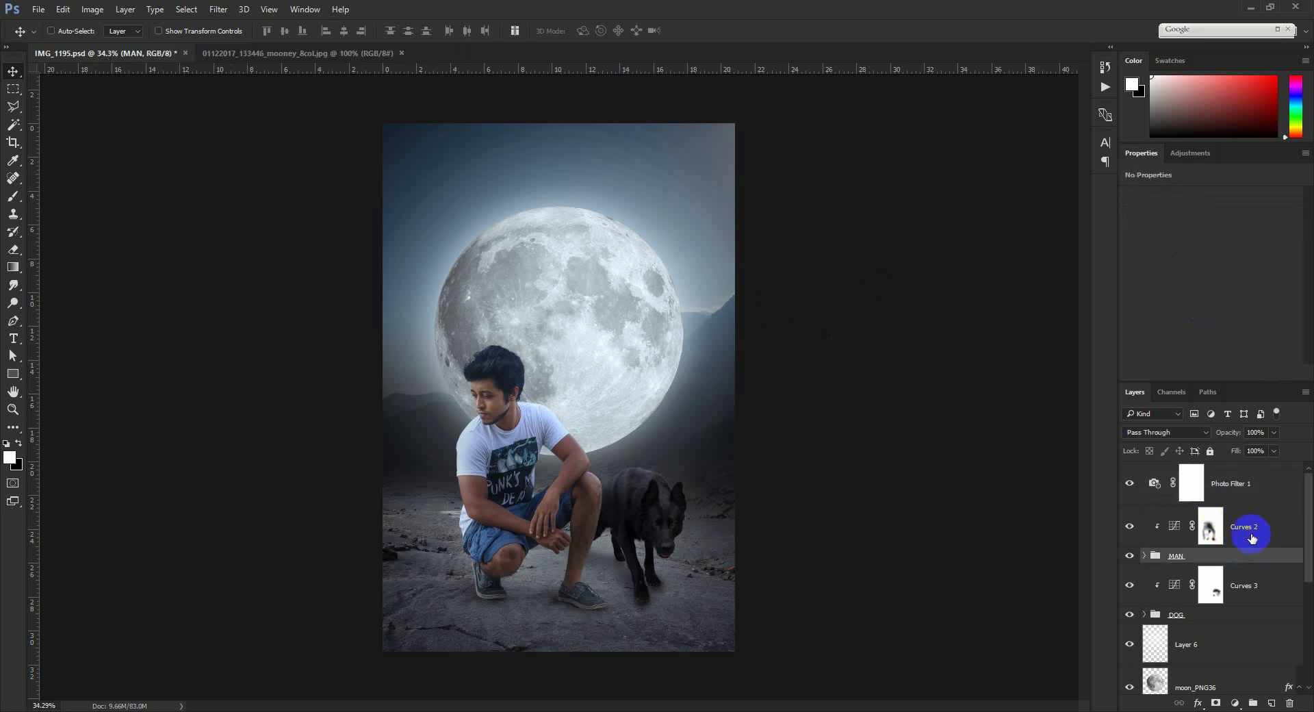
pyautogui.click(1270, 702)
pyautogui.keyDown('alt'); pyautogui.click(1246, 548); pyautogui.keyUp('alt')
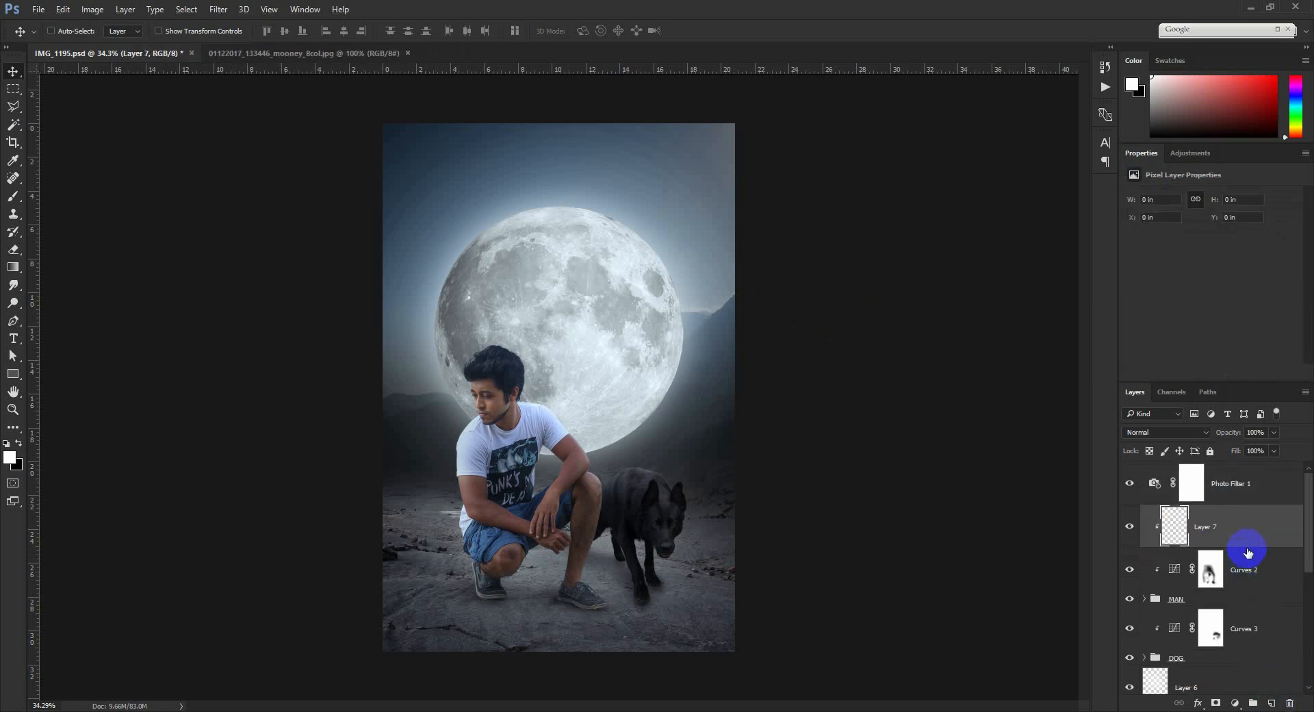
# Paint white rim light on Layer 7 along the man's hair, shoulder and arm with a soft 60 px brush at 20% opacity
pyautogui.click(15, 198)
pyautogui.scroll(6, 473, 321)
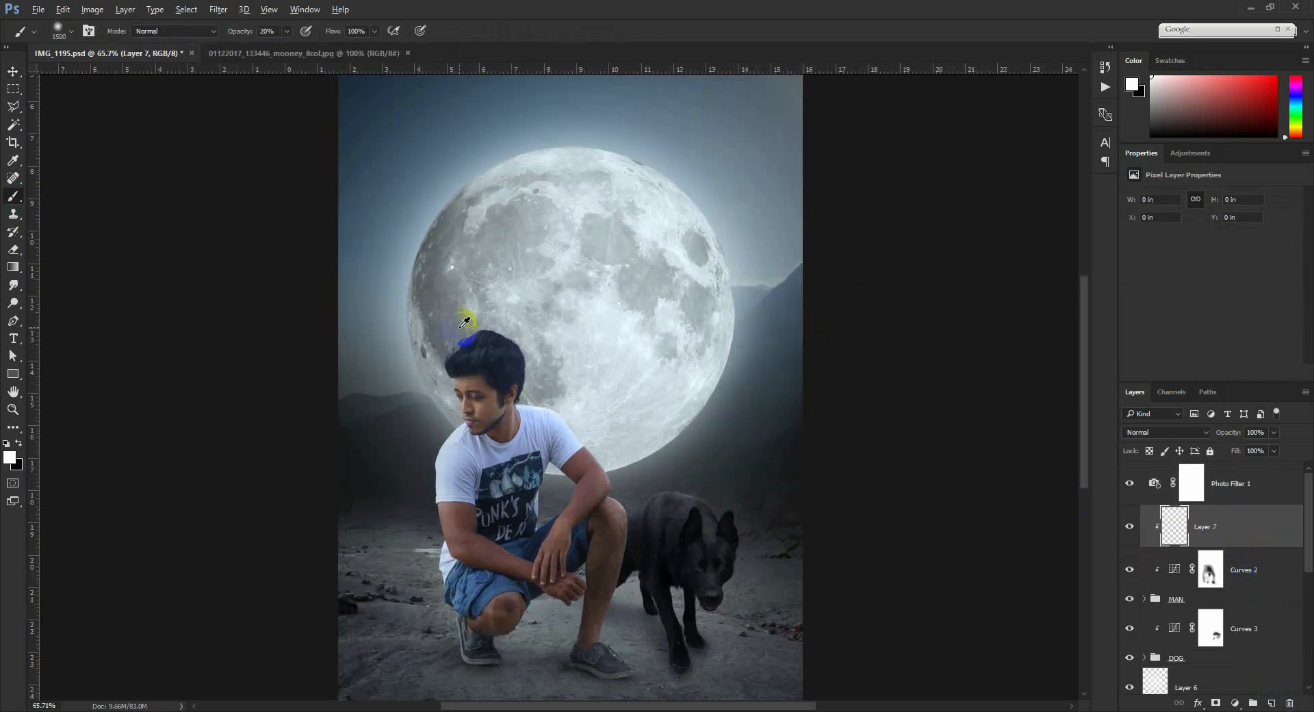
pyautogui.press('[')
pyautogui.press('[')
pyautogui.press('[')
pyautogui.press('[')
pyautogui.press('[')
pyautogui.press('[')
pyautogui.press('[')
pyautogui.press('[')
pyautogui.press('[')
pyautogui.press('[')
pyautogui.press('[')
pyautogui.press('[')
pyautogui.press('[')
pyautogui.press('[')
pyautogui.press('[')
pyautogui.press('[')
pyautogui.press('[')
pyautogui.press('[')
pyautogui.press('[')
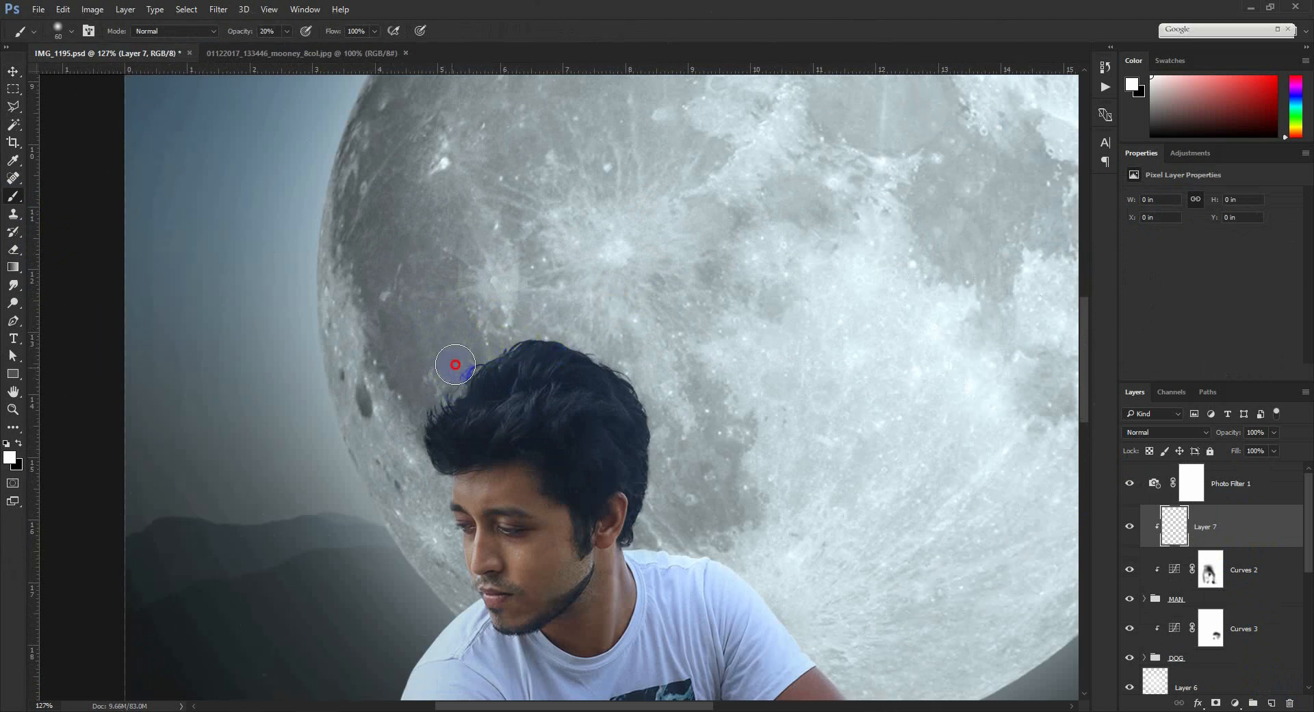
pyautogui.moveTo(520, 321)
pyautogui.mouseDown()
pyautogui.moveTo(551, 307)
pyautogui.moveTo(501, 334)
pyautogui.moveTo(617, 338)
pyautogui.moveTo(562, 330)
pyautogui.moveTo(633, 374)
pyautogui.moveTo(688, 511)
pyautogui.moveTo(643, 538)
pyautogui.moveTo(738, 572)
pyautogui.moveTo(786, 621)
pyautogui.moveTo(832, 638)
pyautogui.mouseUp()
pyautogui.moveTo(779, 583)
pyautogui.mouseDown()
pyautogui.moveTo(576, 280)
pyautogui.moveTo(691, 452)
pyautogui.mouseUp()
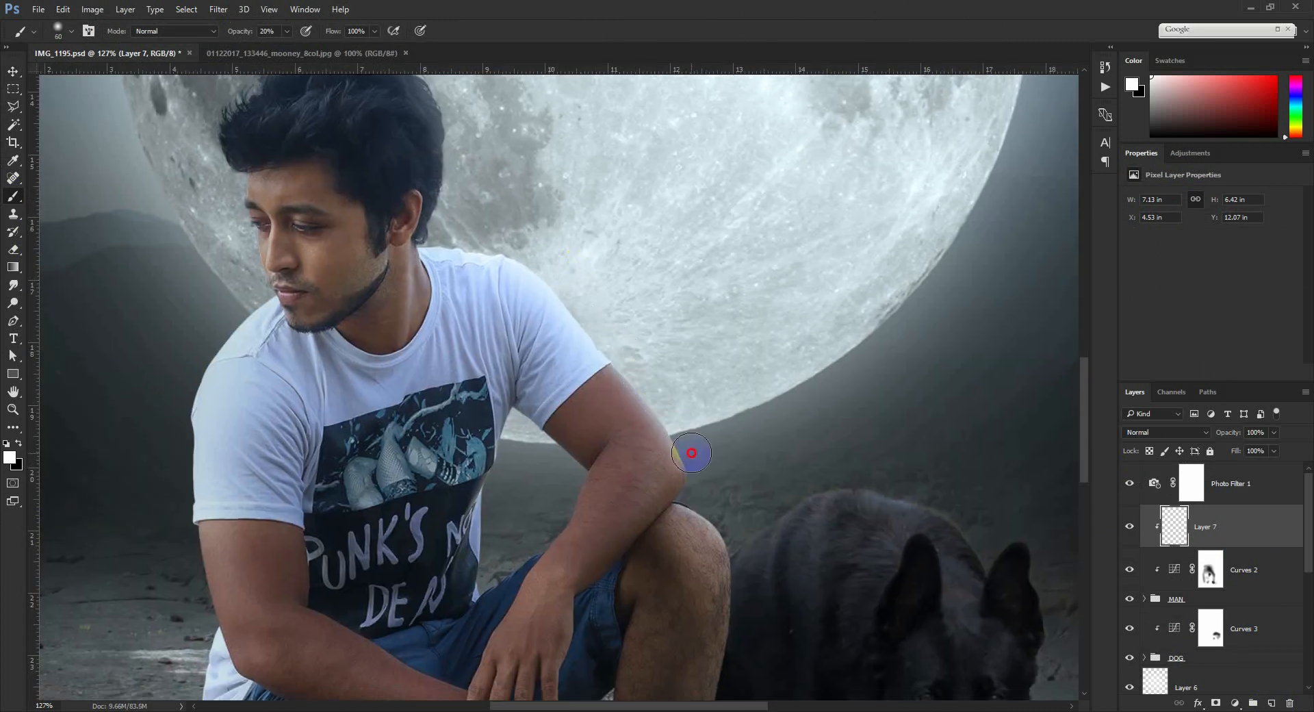
# Continue the white rim light on Layer 7 down the man's knee and lower leg and around his shoes
pyautogui.moveTo(696, 511)
pyautogui.mouseDown()
pyautogui.moveTo(749, 658)
pyautogui.moveTo(755, 561)
pyautogui.moveTo(727, 360)
pyautogui.moveTo(697, 435)
pyautogui.moveTo(684, 546)
pyautogui.mouseUp()
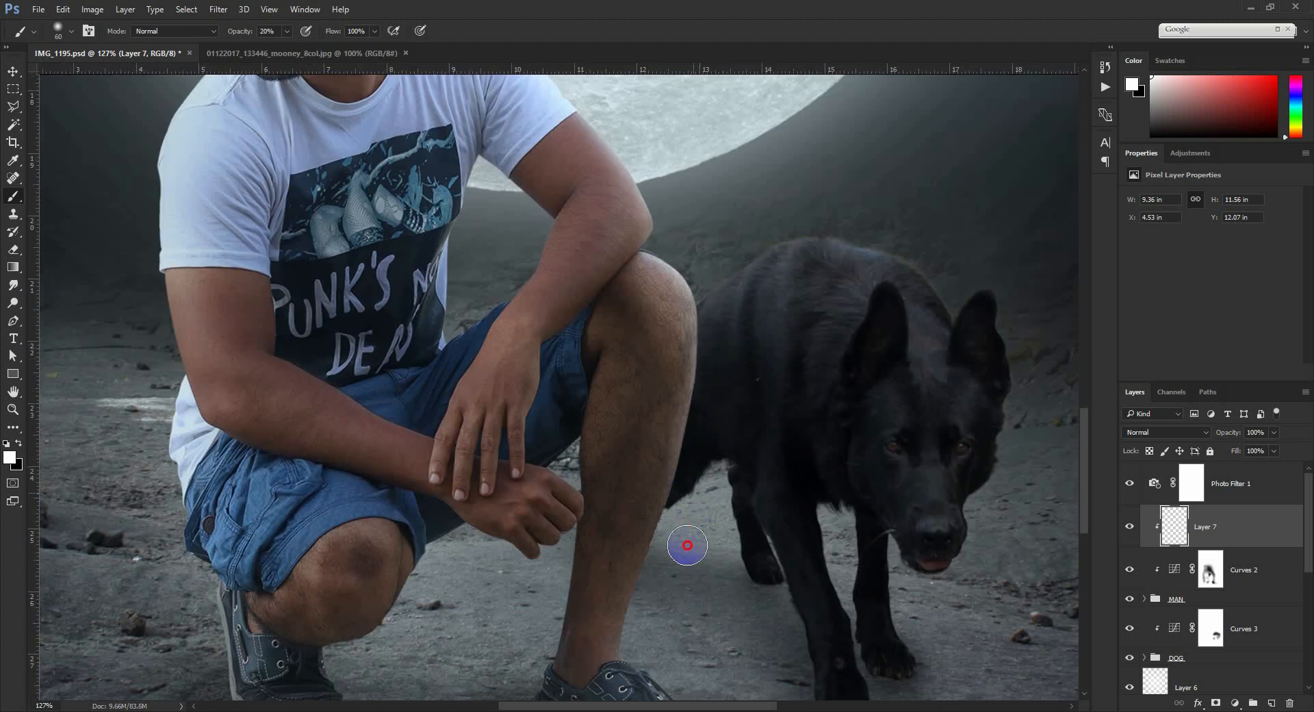
pyautogui.moveTo(686, 452)
pyautogui.mouseDown()
pyautogui.moveTo(675, 541)
pyautogui.moveTo(684, 302)
pyautogui.mouseUp()
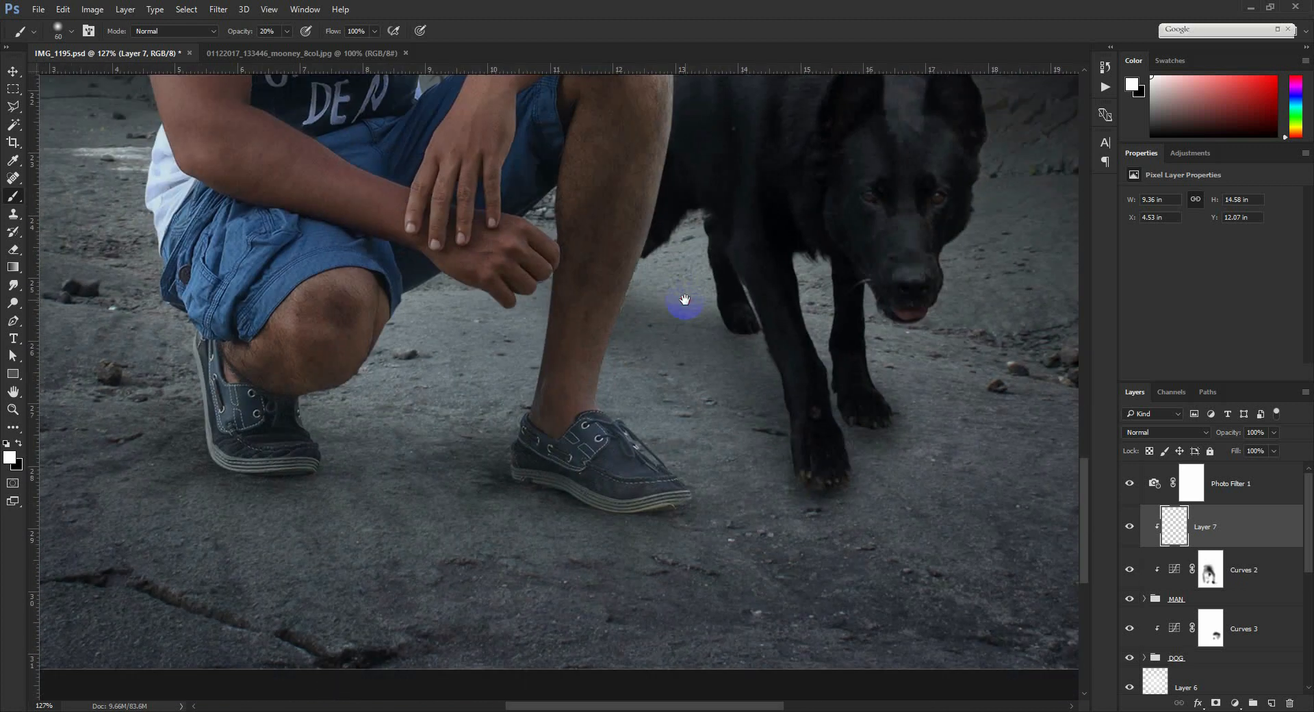
pyautogui.moveTo(654, 431); pyautogui.dragTo(751, 510)
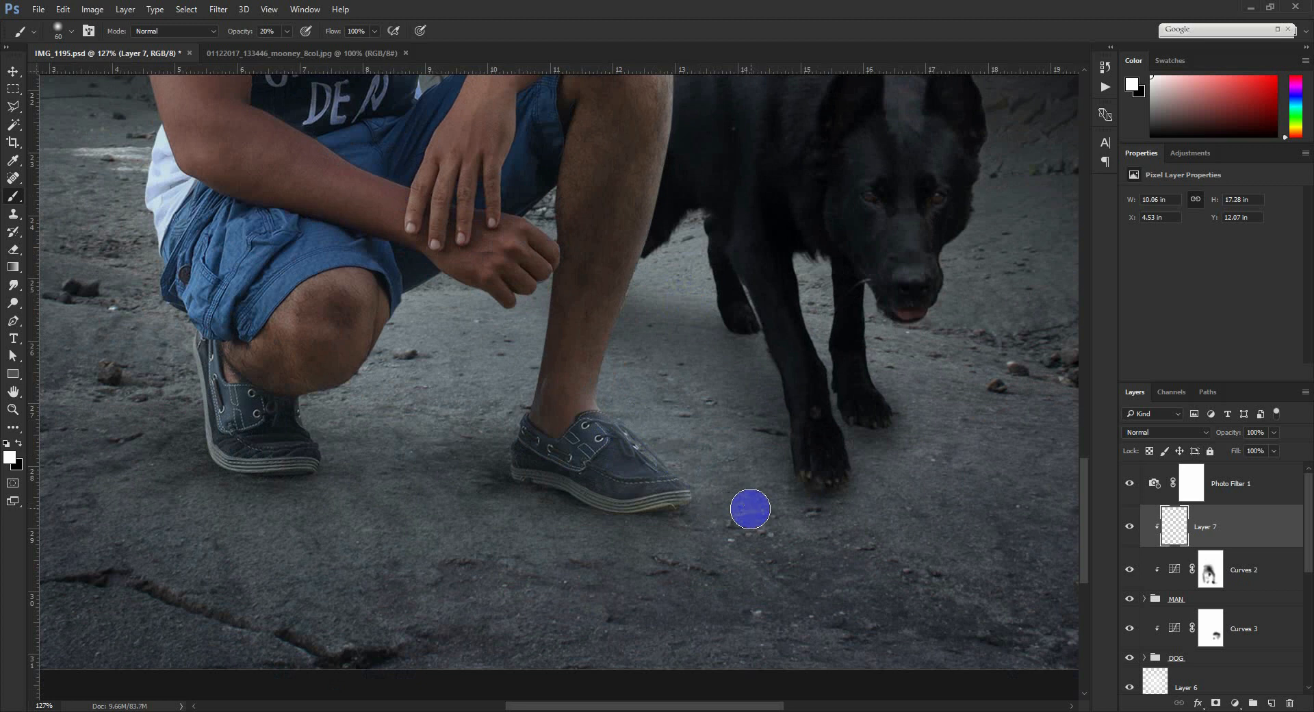
pyautogui.moveTo(317, 421)
pyautogui.mouseDown()
pyautogui.moveTo(333, 459)
pyautogui.moveTo(383, 449)
pyautogui.mouseUp()
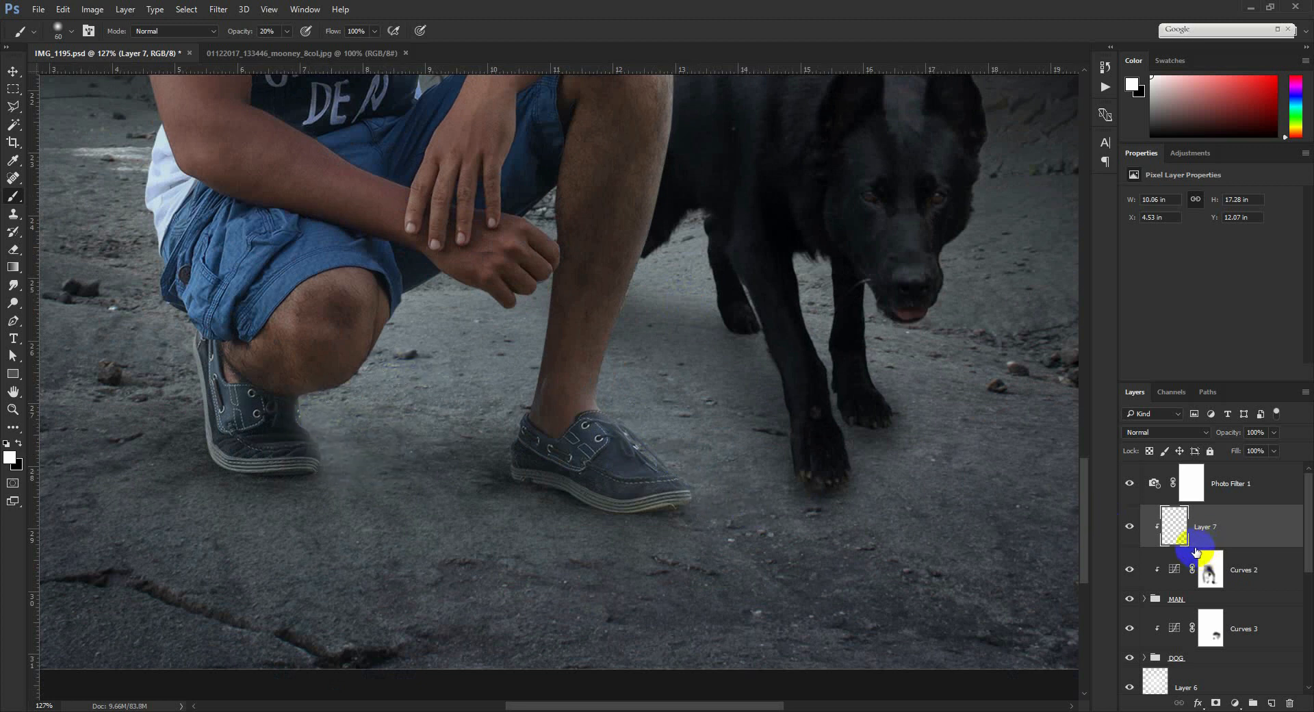
# Move Layer 7 below Curves 2 and brush white rim light along the moonward edge of the man's hair and face
pyautogui.moveTo(1219, 541); pyautogui.dragTo(1225, 596)
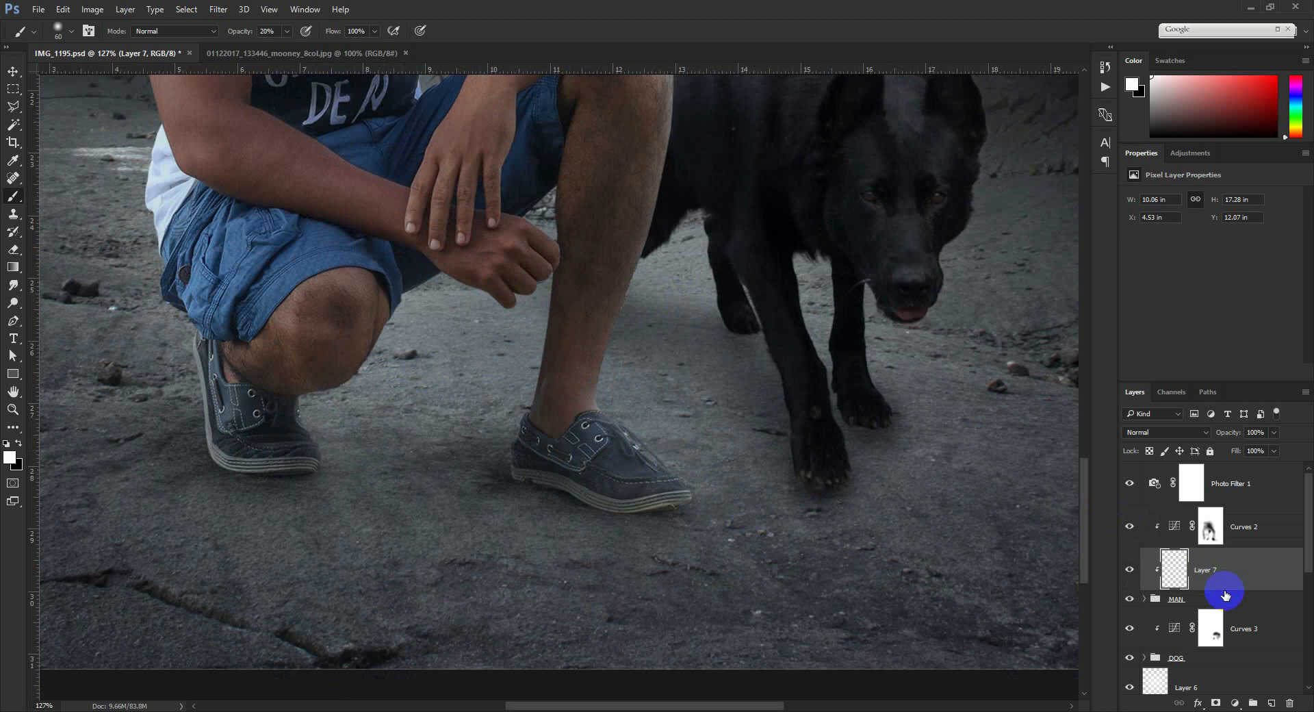
pyautogui.moveTo(702, 535); pyautogui.dragTo(801, 608)
pyautogui.moveTo(491, 375)
pyautogui.mouseDown()
pyautogui.moveTo(522, 594)
pyautogui.moveTo(478, 361)
pyautogui.moveTo(504, 217)
pyautogui.moveTo(532, 165)
pyautogui.moveTo(571, 441)
pyautogui.mouseUp()
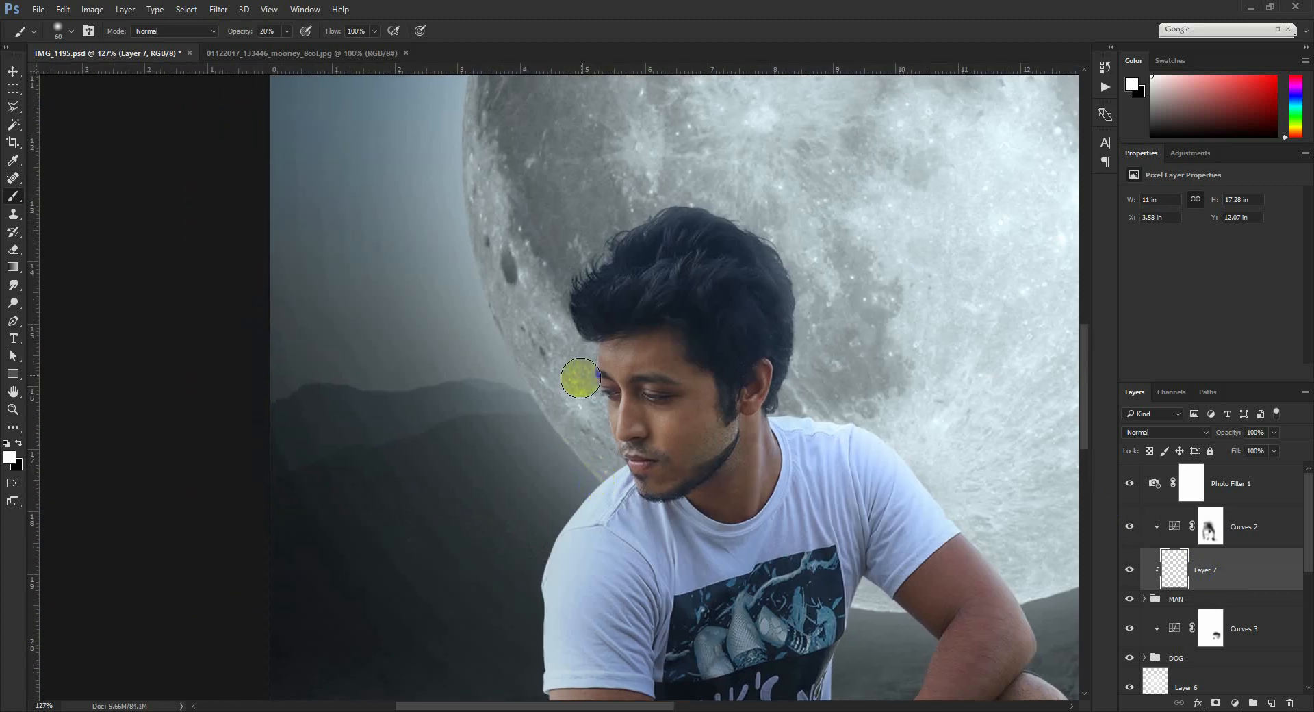
pyautogui.moveTo(588, 354); pyautogui.dragTo(564, 307)
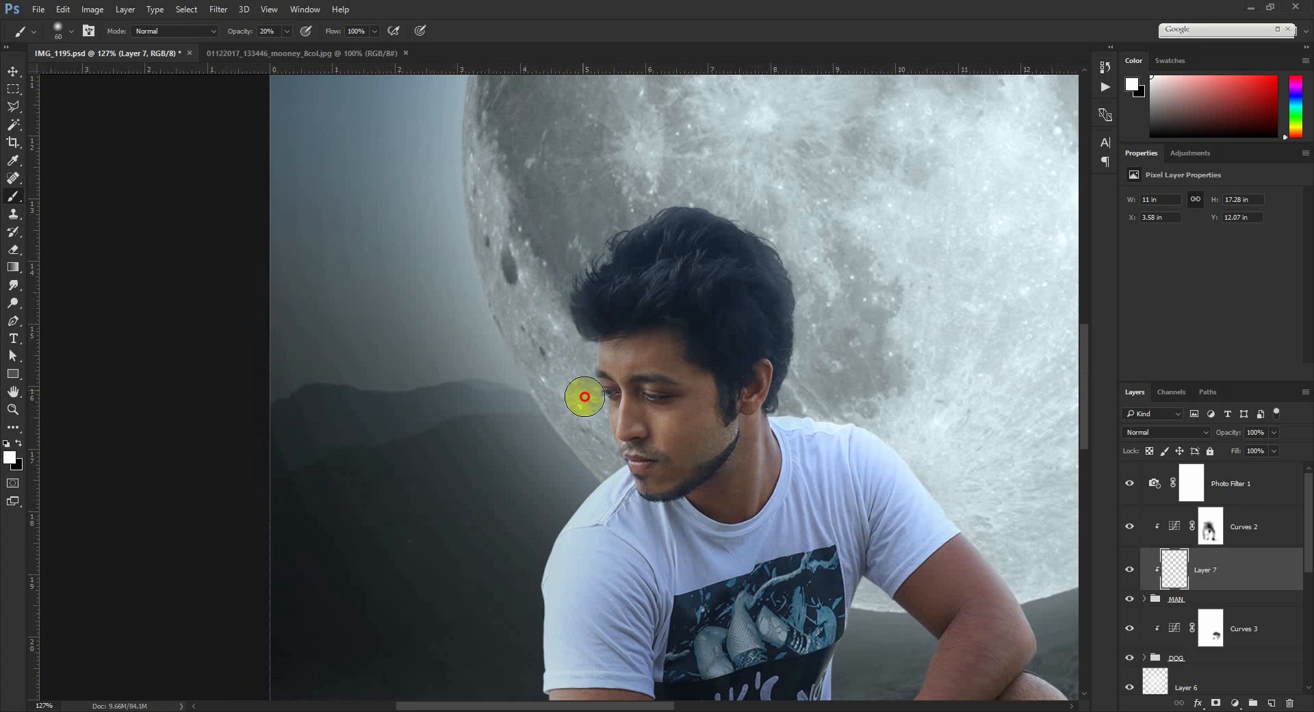
pyautogui.moveTo(584, 396); pyautogui.dragTo(617, 490)
# Brush rim light along the man's shirt side and under the sleeve, and set Layer 7's blend mode to Color Dodge
pyautogui.moveTo(980, 510); pyautogui.dragTo(659, 198)
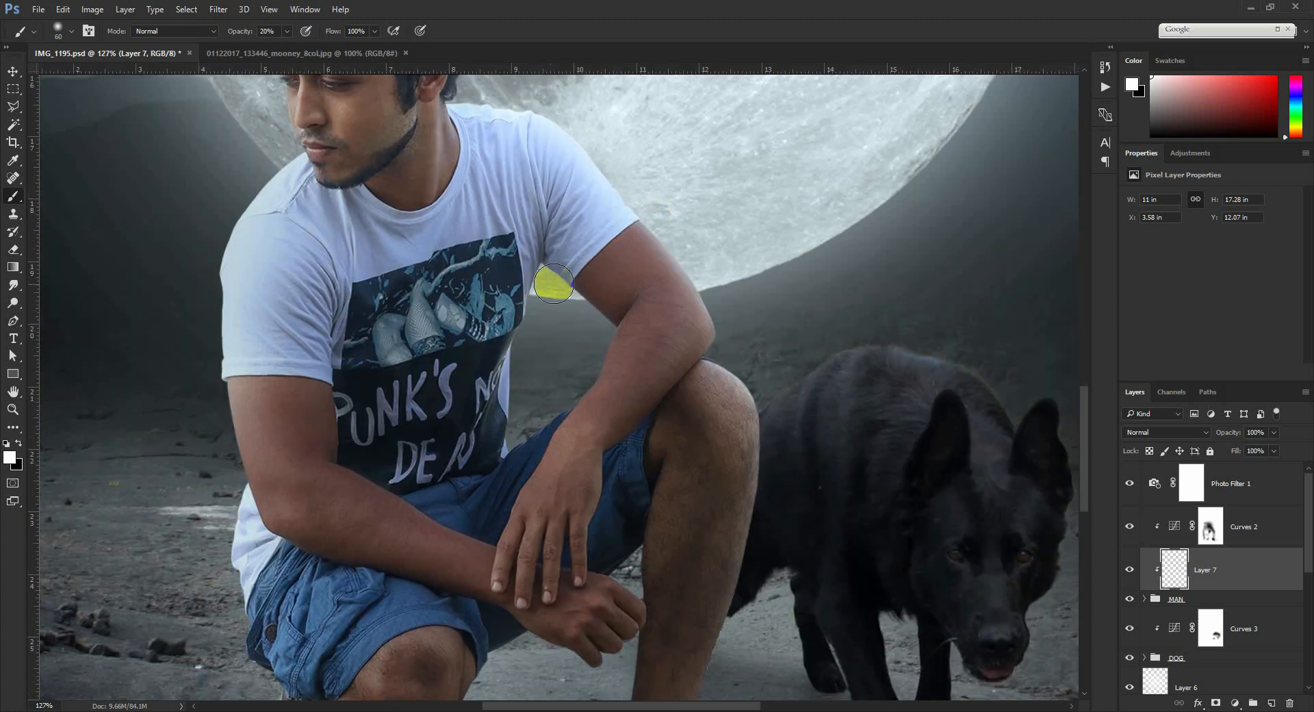
pyautogui.moveTo(540, 285); pyautogui.dragTo(572, 301)
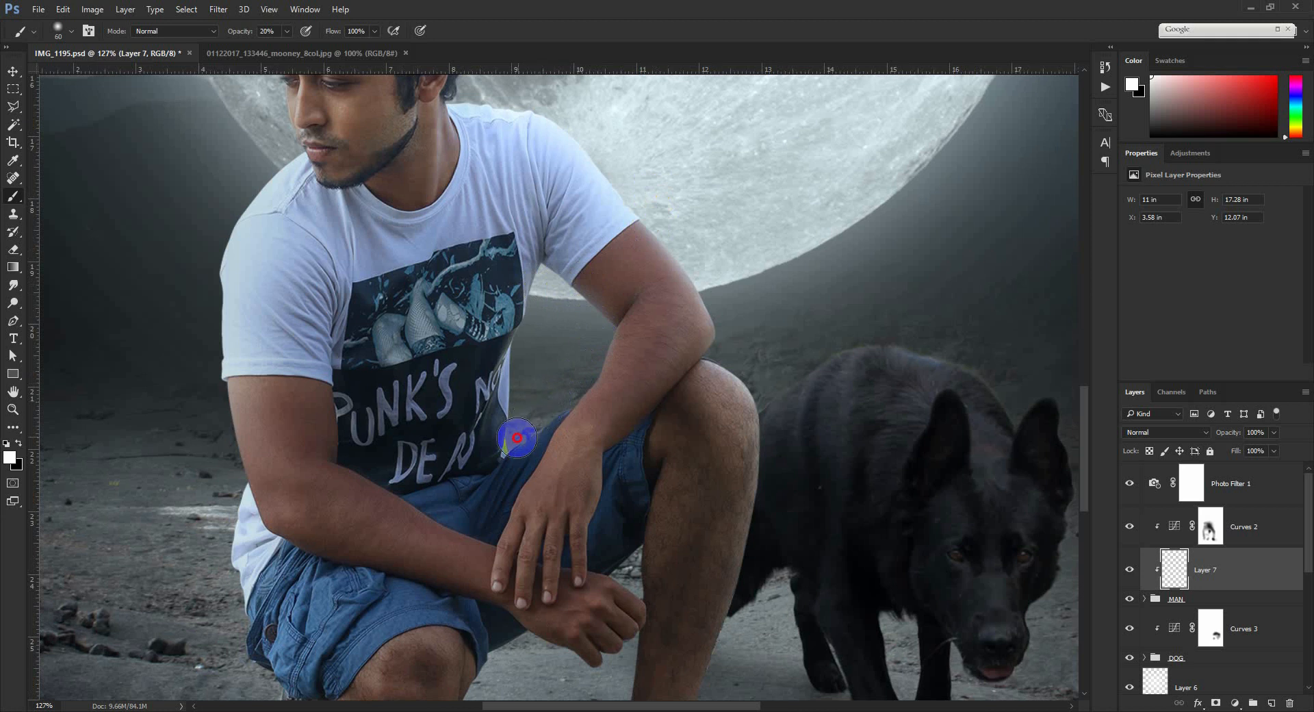
pyautogui.click(1203, 425)
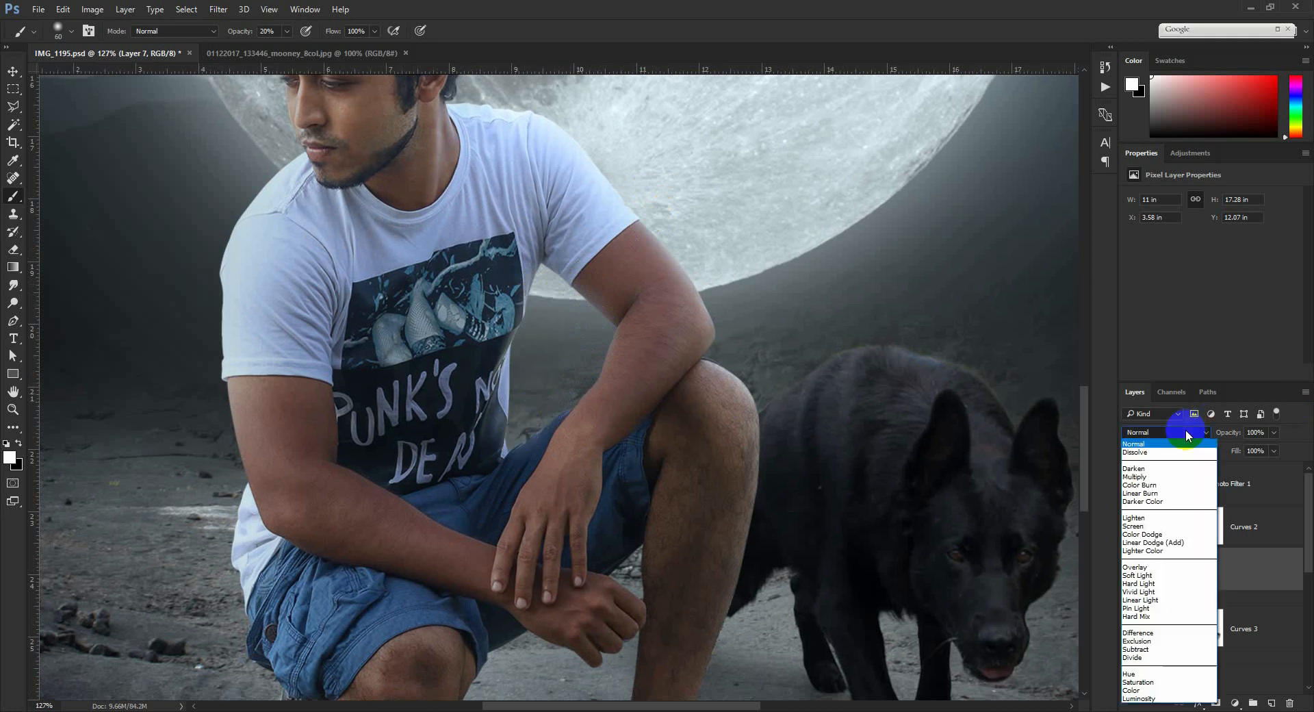
pyautogui.click(1149, 539)
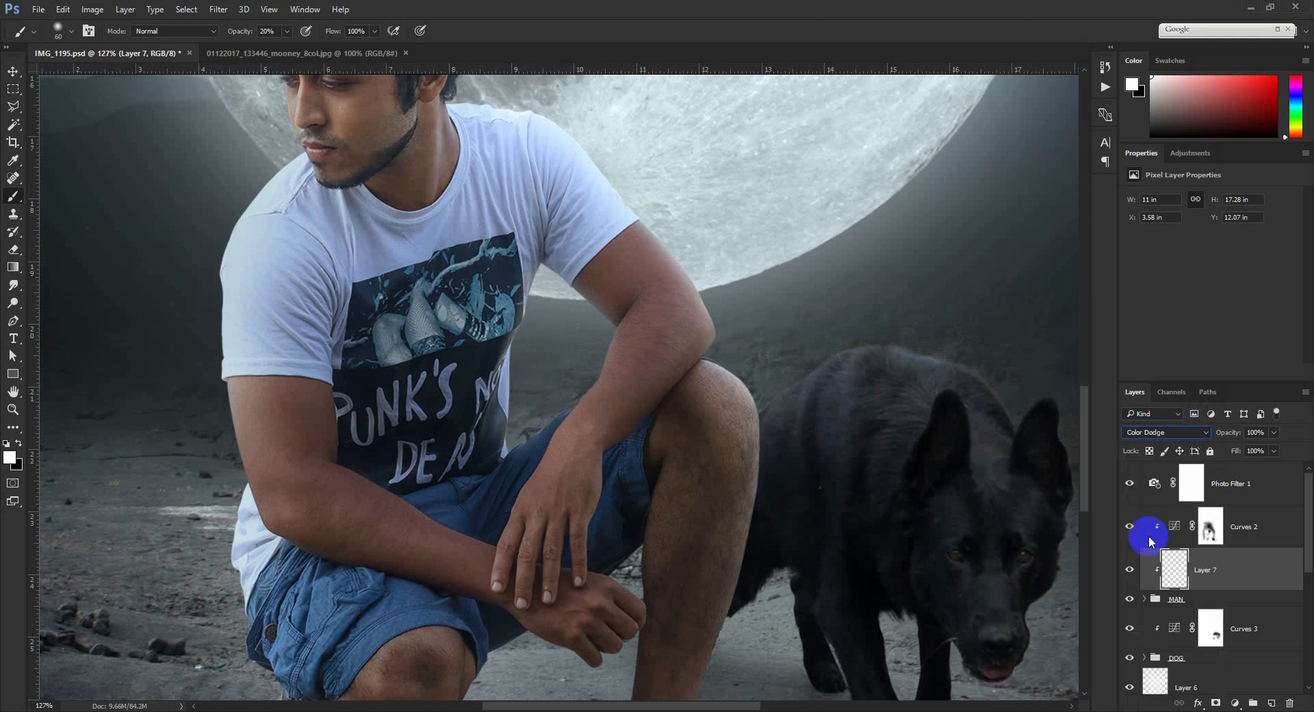
# Create a new layer clipped to the DOG group and paint white rim light along the dog's back, head and legs
pyautogui.click(1209, 659)
pyautogui.click(1270, 705)
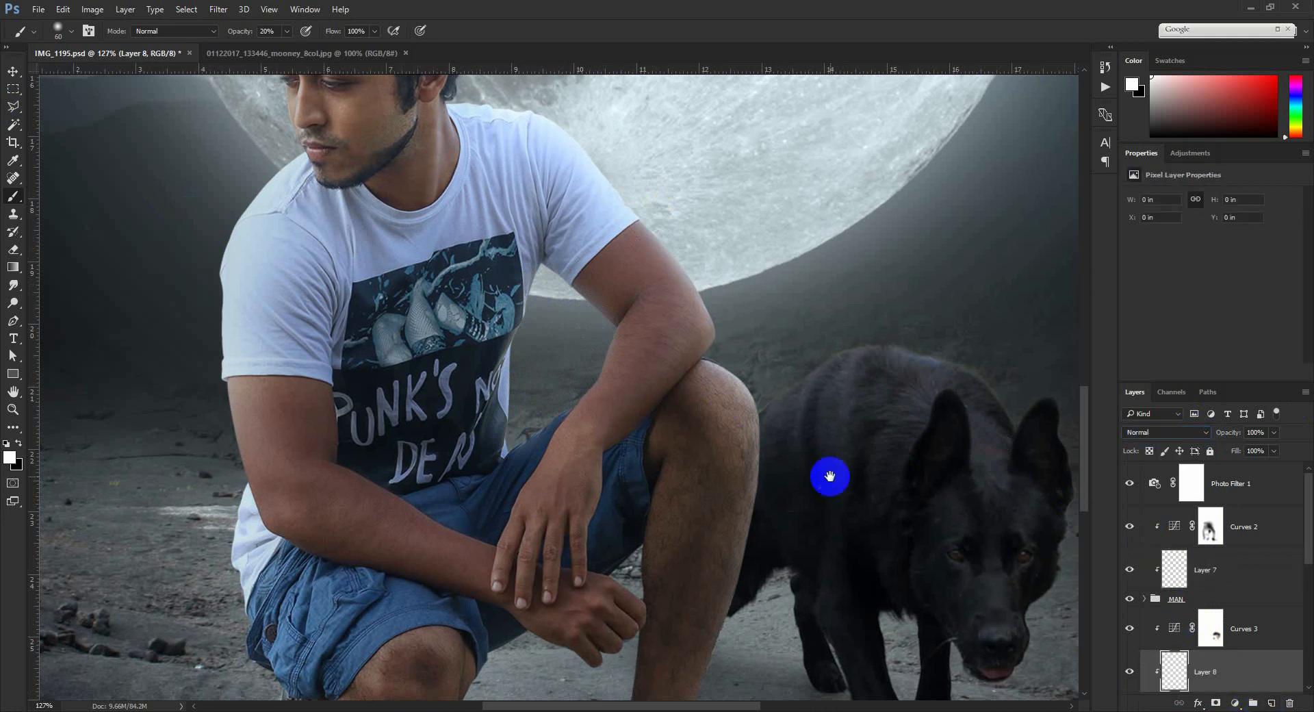
pyautogui.moveTo(830, 474); pyautogui.dragTo(650, 369)
pyautogui.moveTo(631, 310)
pyautogui.mouseDown()
pyautogui.moveTo(731, 259)
pyautogui.moveTo(815, 275)
pyautogui.moveTo(853, 293)
pyautogui.moveTo(878, 332)
pyautogui.moveTo(908, 311)
pyautogui.moveTo(966, 484)
pyautogui.moveTo(940, 460)
pyautogui.moveTo(915, 560)
pyautogui.mouseUp()
pyautogui.moveTo(653, 539); pyautogui.dragTo(629, 507)
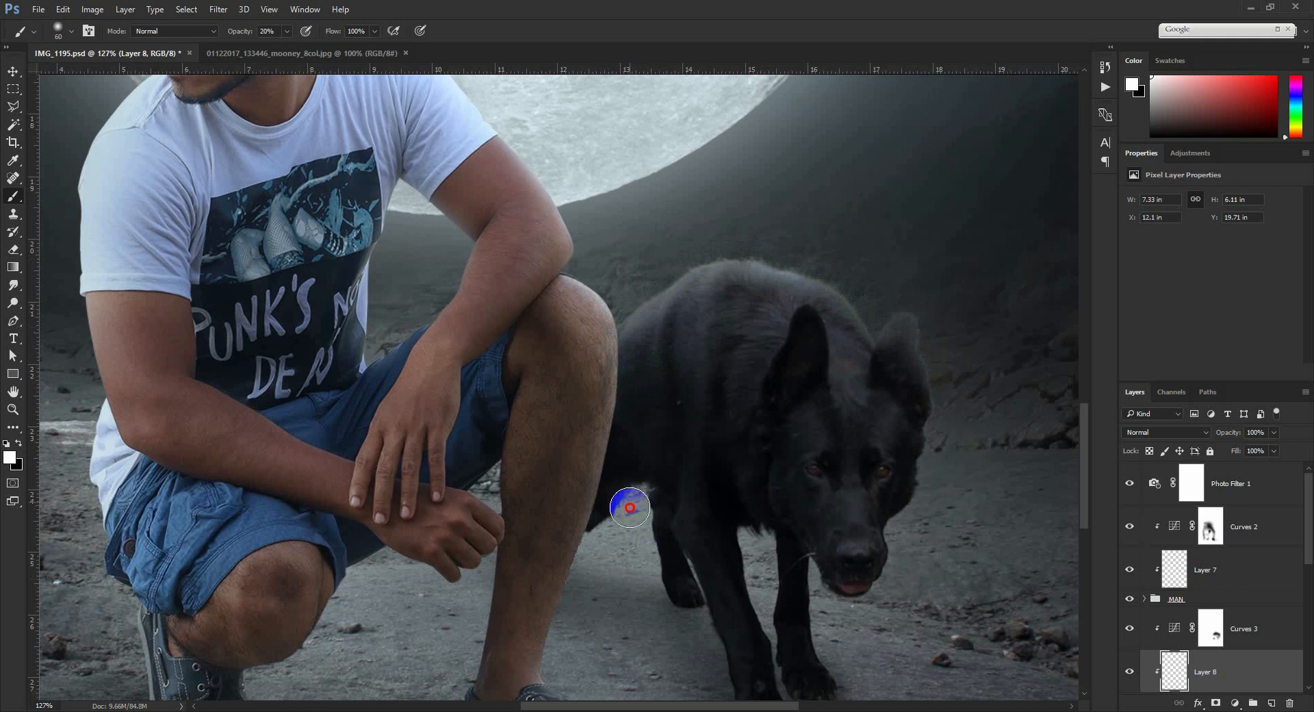
pyautogui.moveTo(642, 561)
pyautogui.mouseDown()
pyautogui.moveTo(628, 486)
pyautogui.moveTo(629, 519)
pyautogui.moveTo(833, 574)
pyautogui.moveTo(838, 601)
pyautogui.moveTo(795, 600)
pyautogui.moveTo(841, 656)
pyautogui.mouseUp()
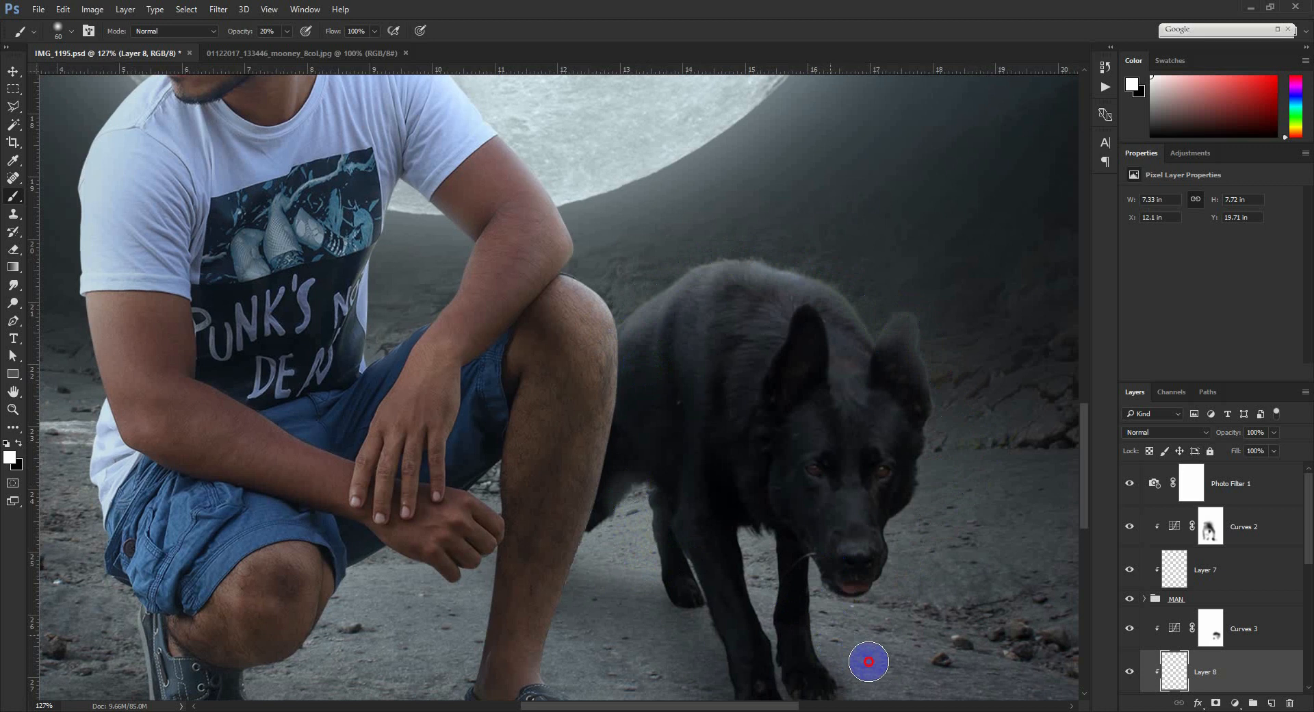
# Try several blend modes on the dog's rim light layer, Layer 8, and set it to Hard Light
pyautogui.click(1201, 432)
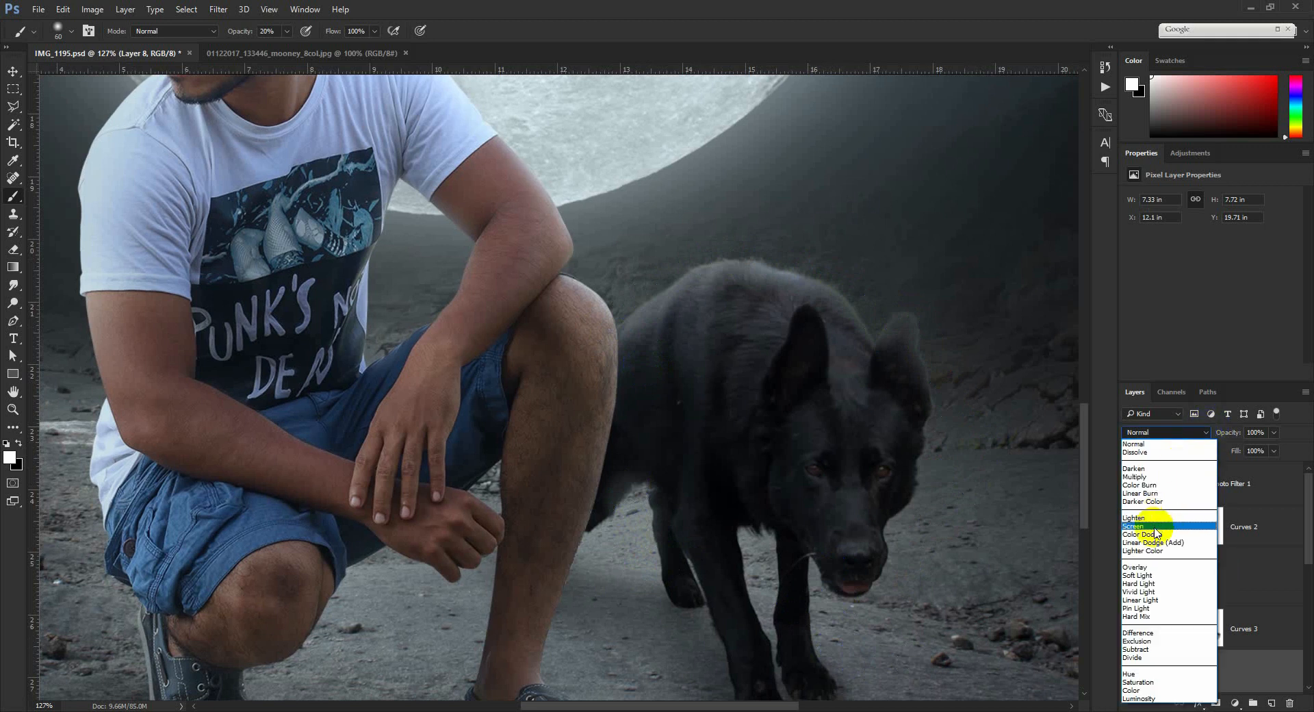
pyautogui.click(1130, 517)
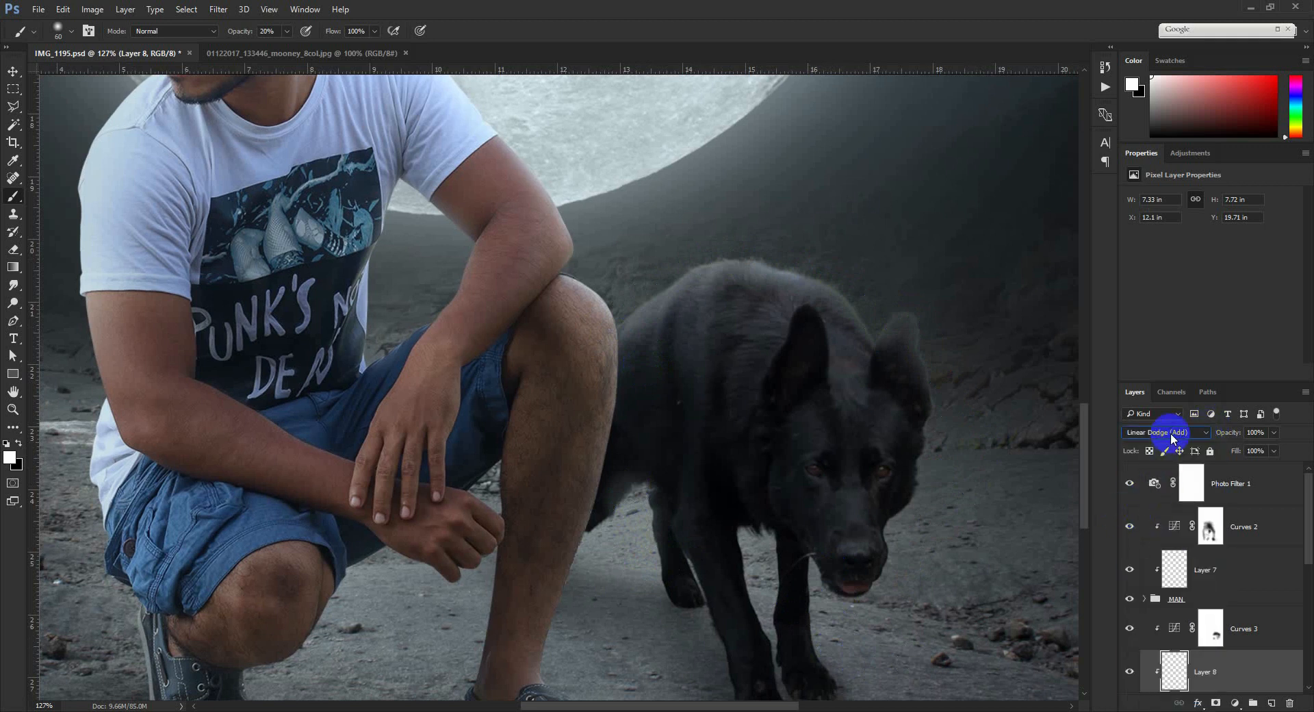
pyautogui.scroll(-1, 1172, 439)
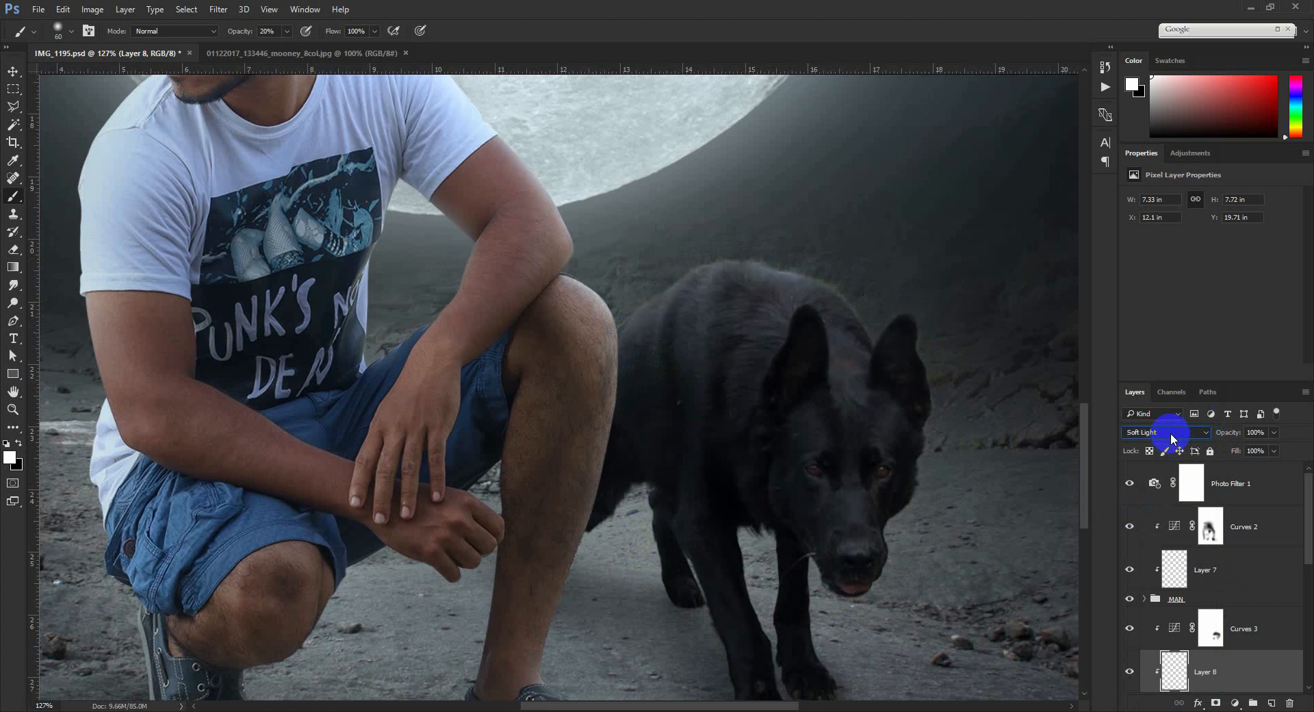
pyautogui.click(13, 70)
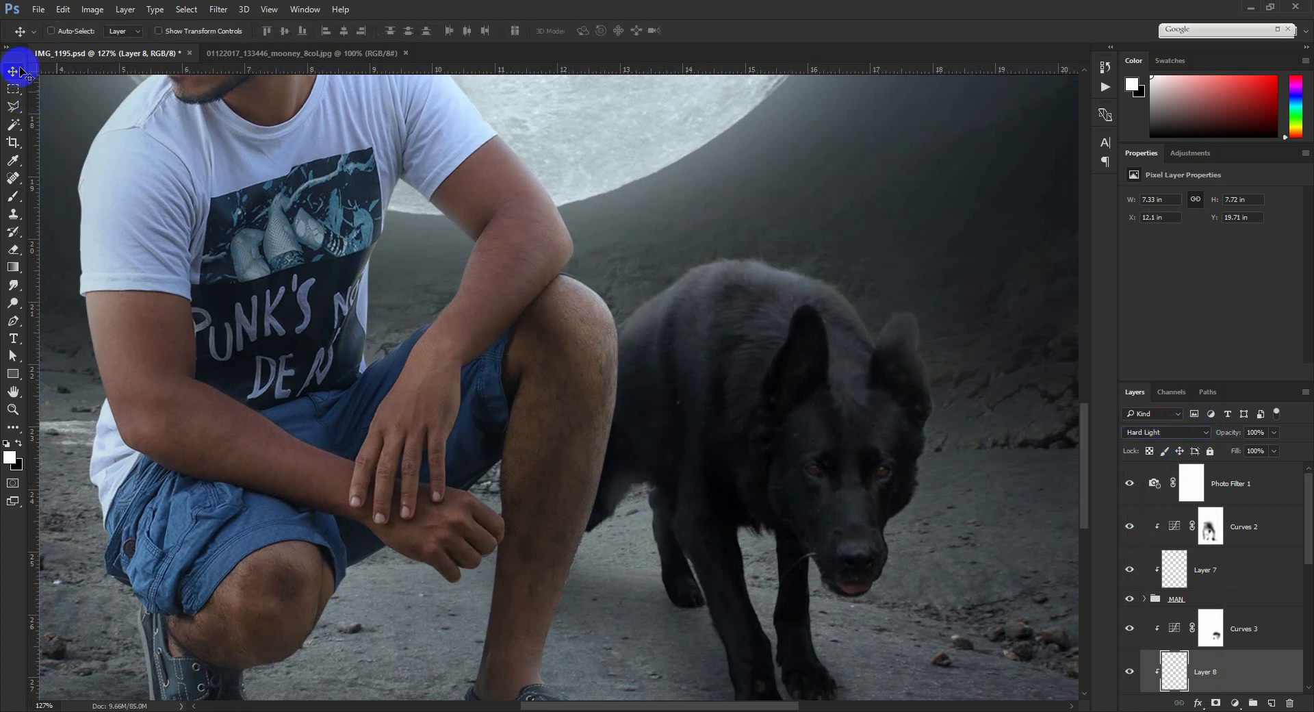
pyautogui.scroll(-8, 759, 493)
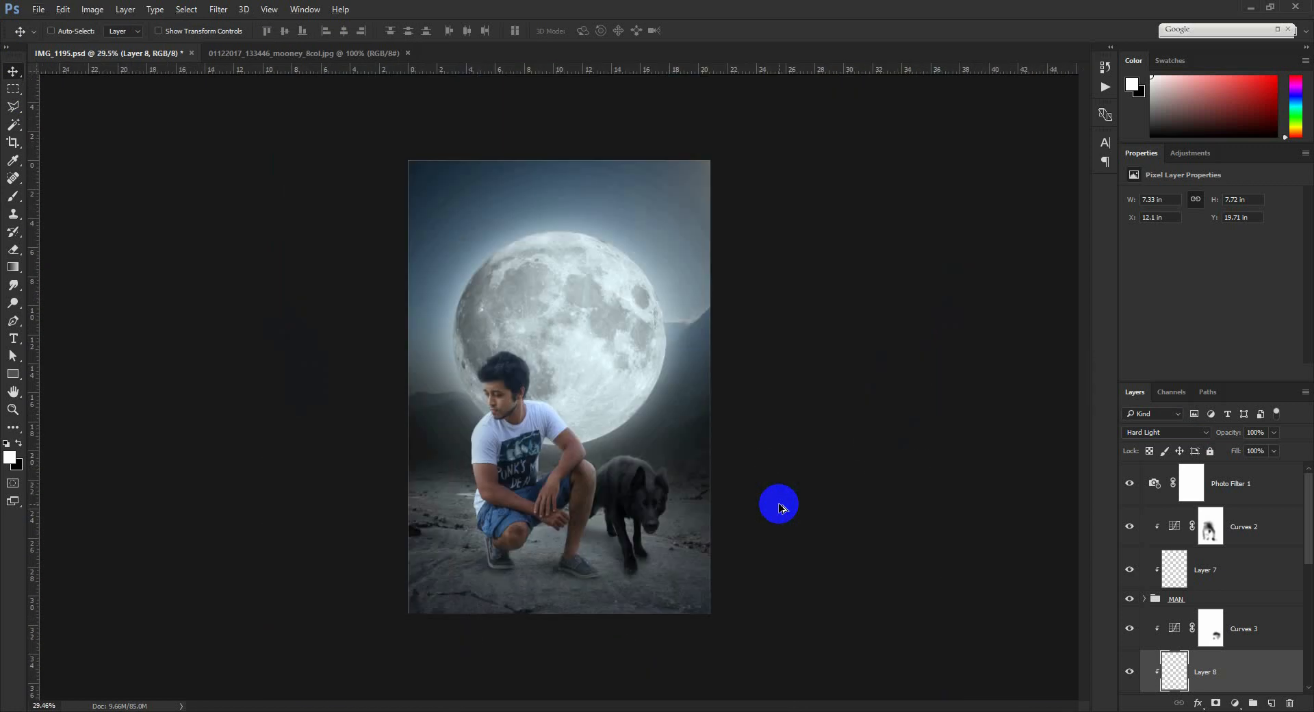
pyautogui.scroll(2, 778, 507)
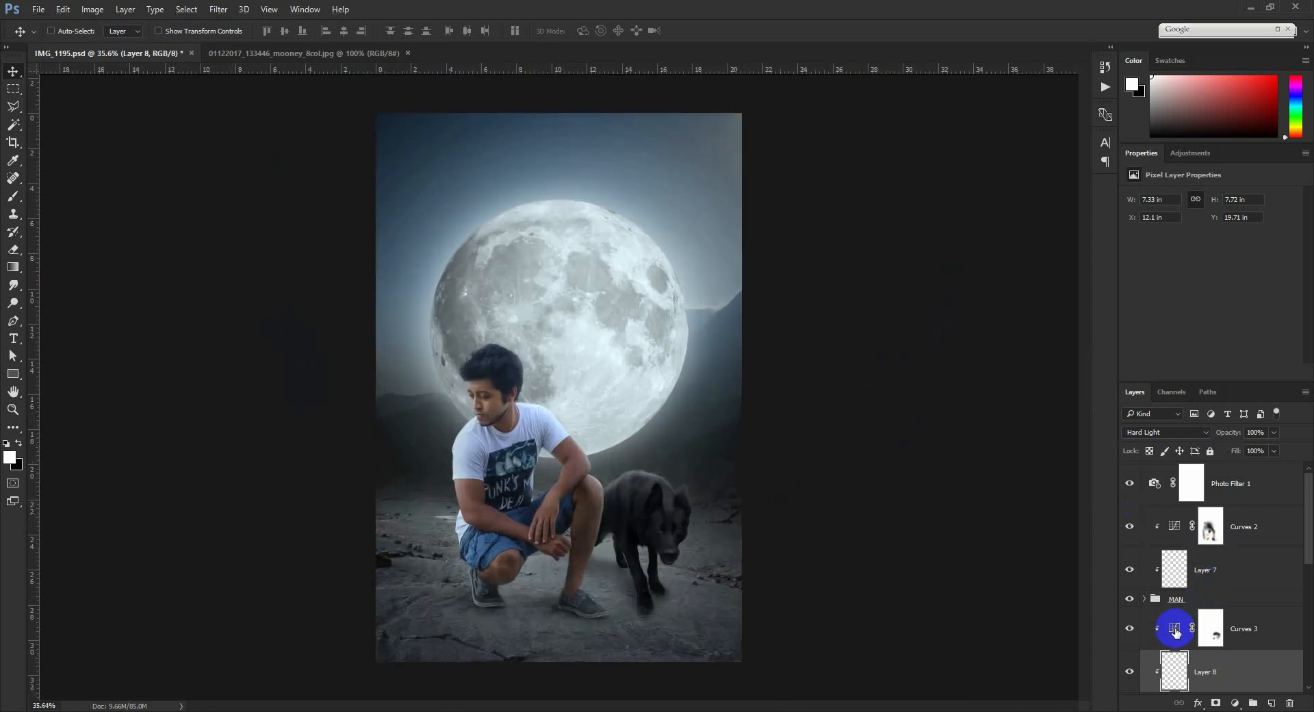
# Start a Camera Raw filter on the Background copy layer inside the MAN group, with Temperature -8 and Exposure +0.15
pyautogui.click(1144, 601)
pyautogui.click(1175, 669)
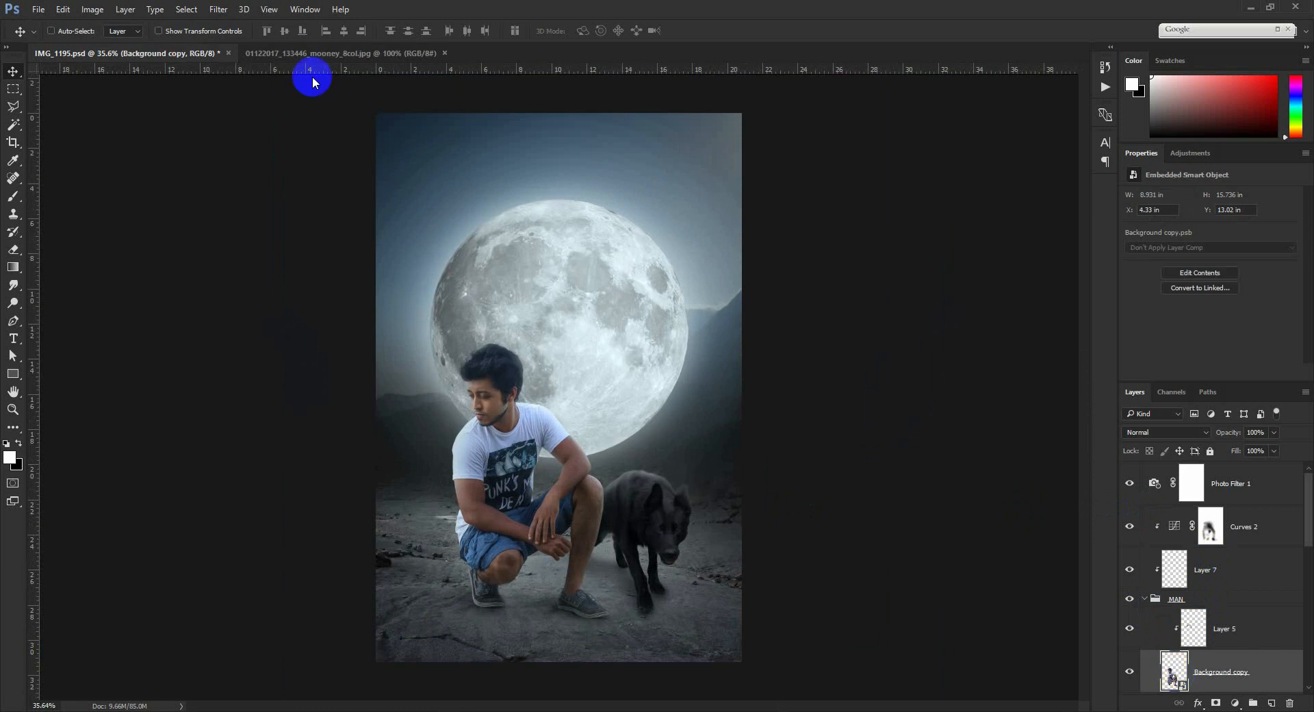
pyautogui.click(222, 9)
pyautogui.click(249, 87)
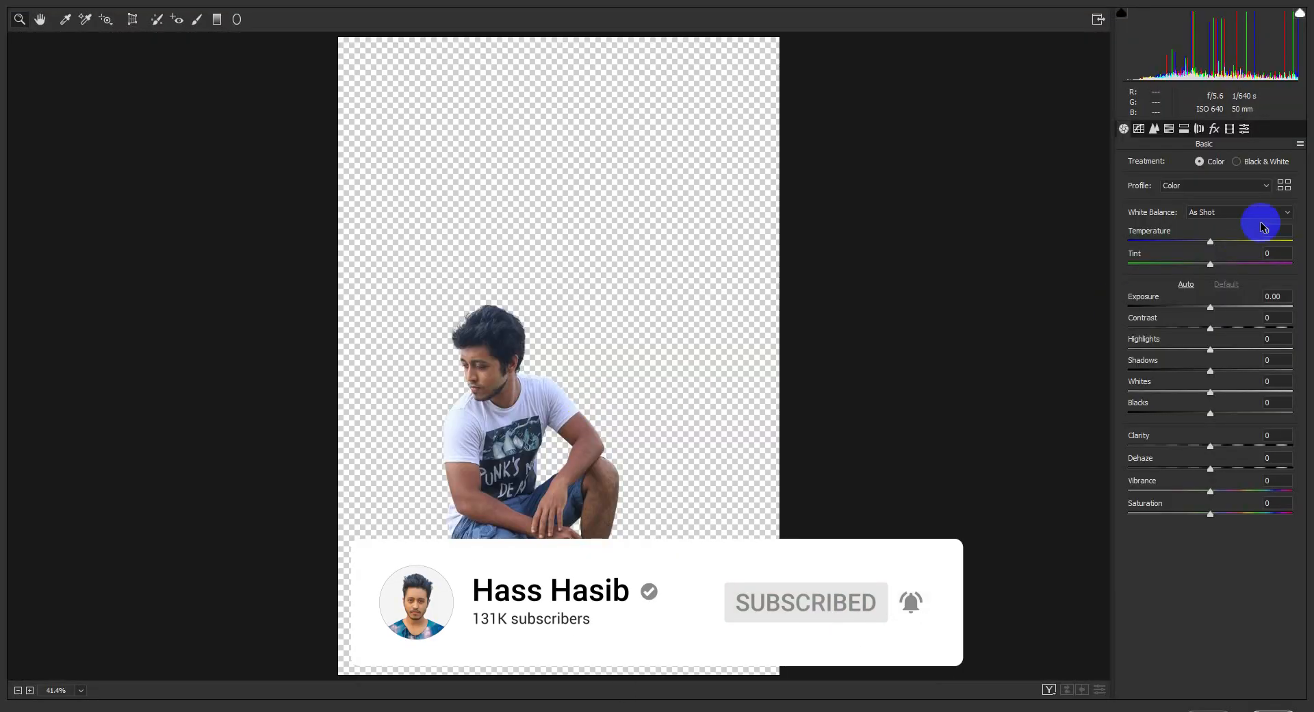
pyautogui.click(1209, 241)
pyautogui.moveTo(1209, 240); pyautogui.dragTo(1205, 241)
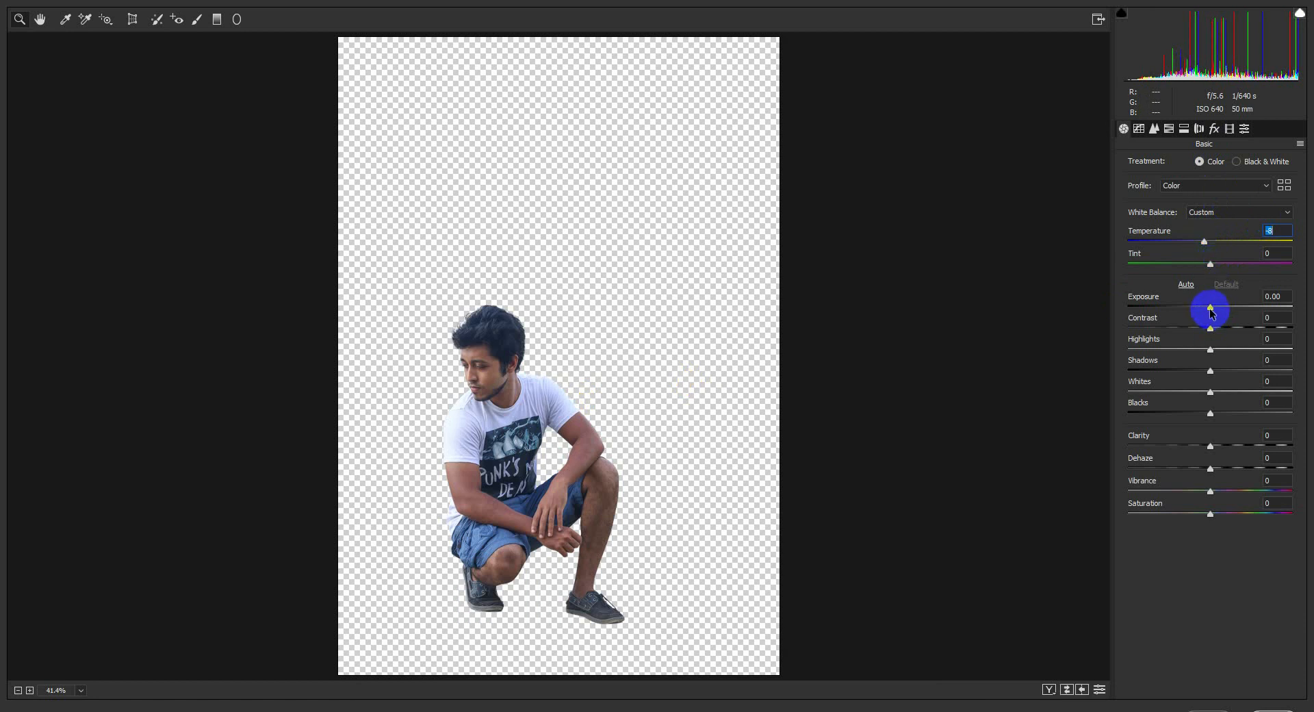
pyautogui.moveTo(1211, 308); pyautogui.dragTo(1212, 309)
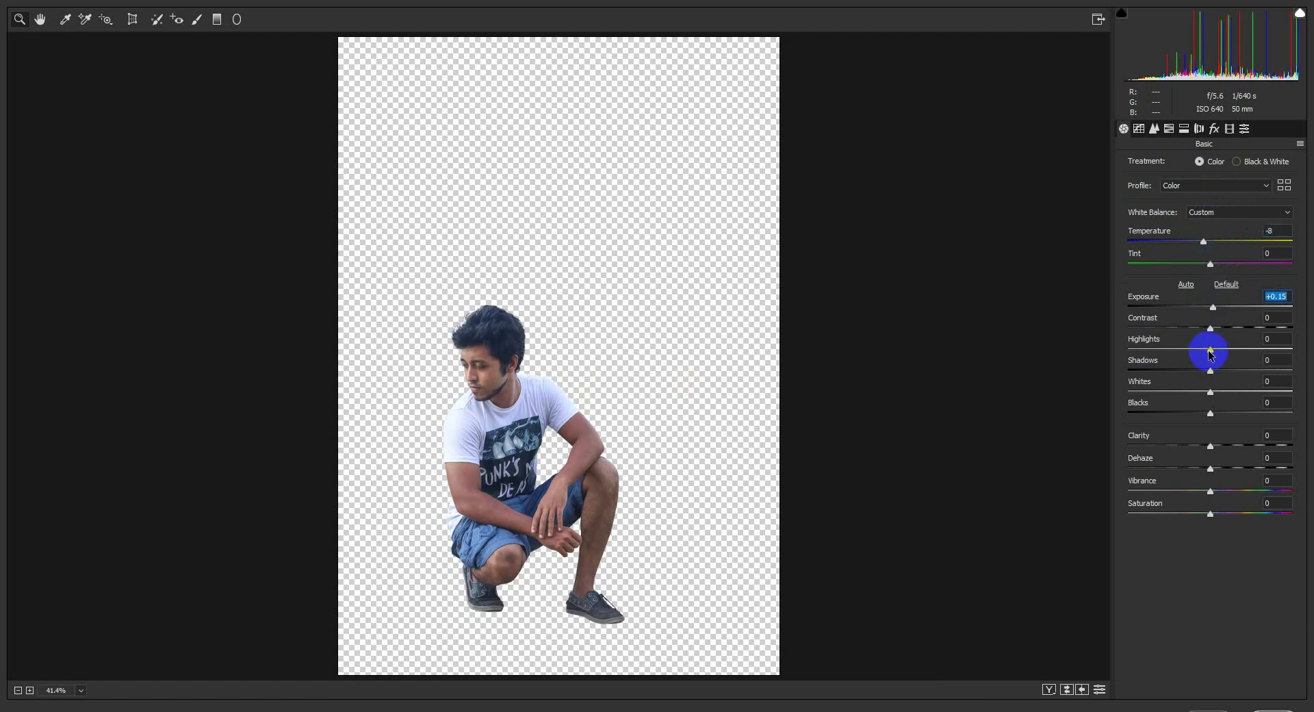
# Raise the Oranges luminance to about +52 in Camera Raw and apply the filter to the man
pyautogui.click(1169, 129)
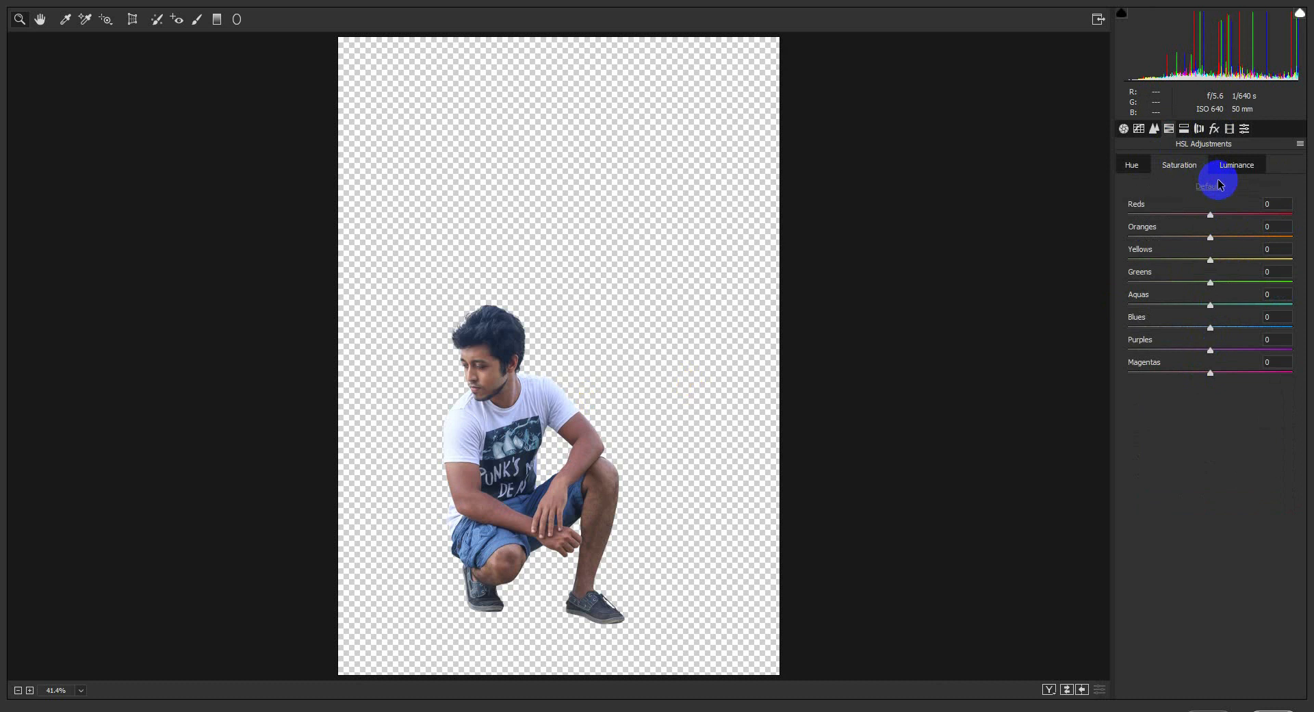
pyautogui.moveTo(1209, 237); pyautogui.dragTo(1257, 241)
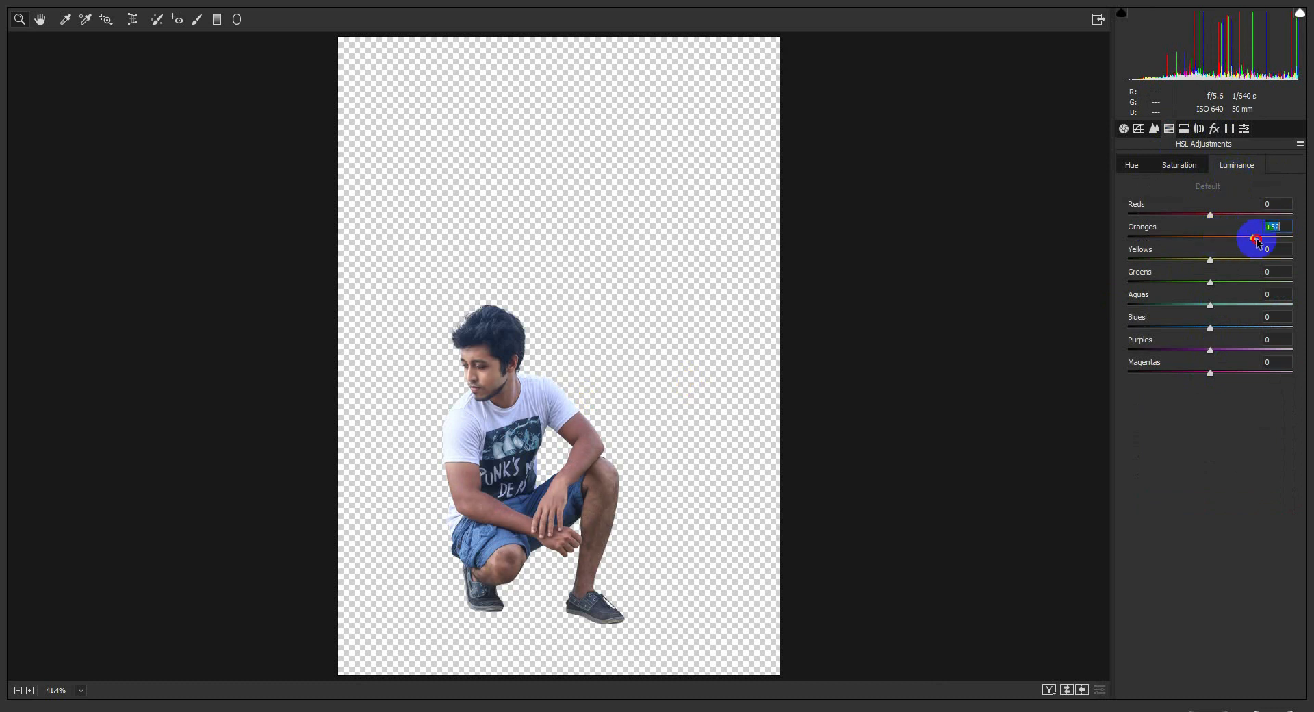
pyautogui.click(1274, 704)
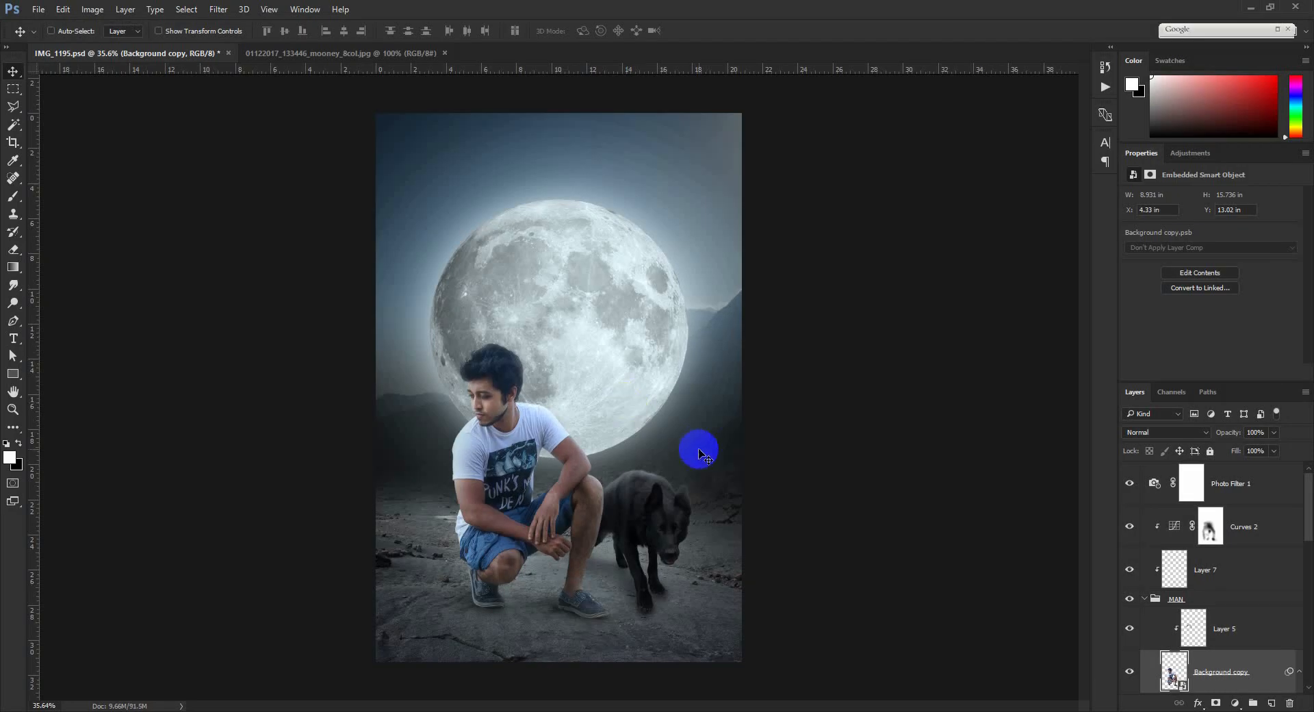
# Add a new layer above Photo Filter 1 and fill it using Apply Image with the Merged layer, RGB channel and Multiply blending at 100%
pyautogui.click(1146, 601)
pyautogui.click(1235, 492)
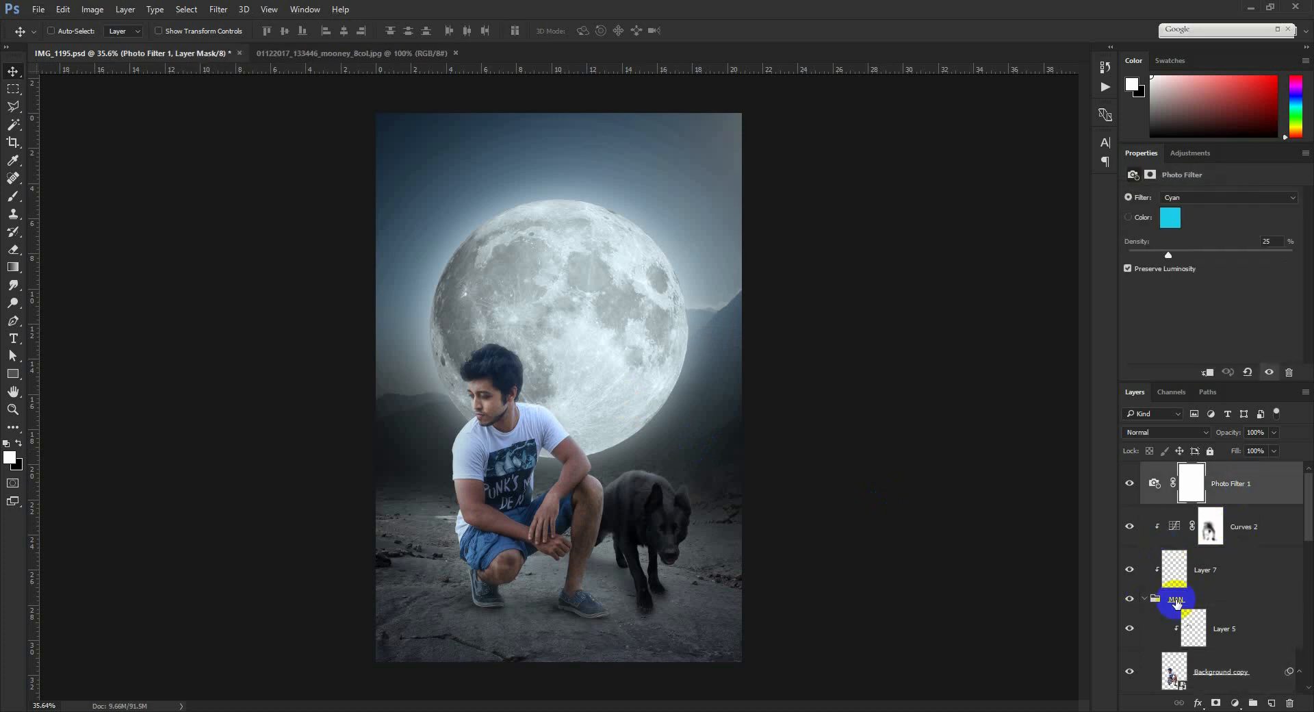
pyautogui.click(1271, 703)
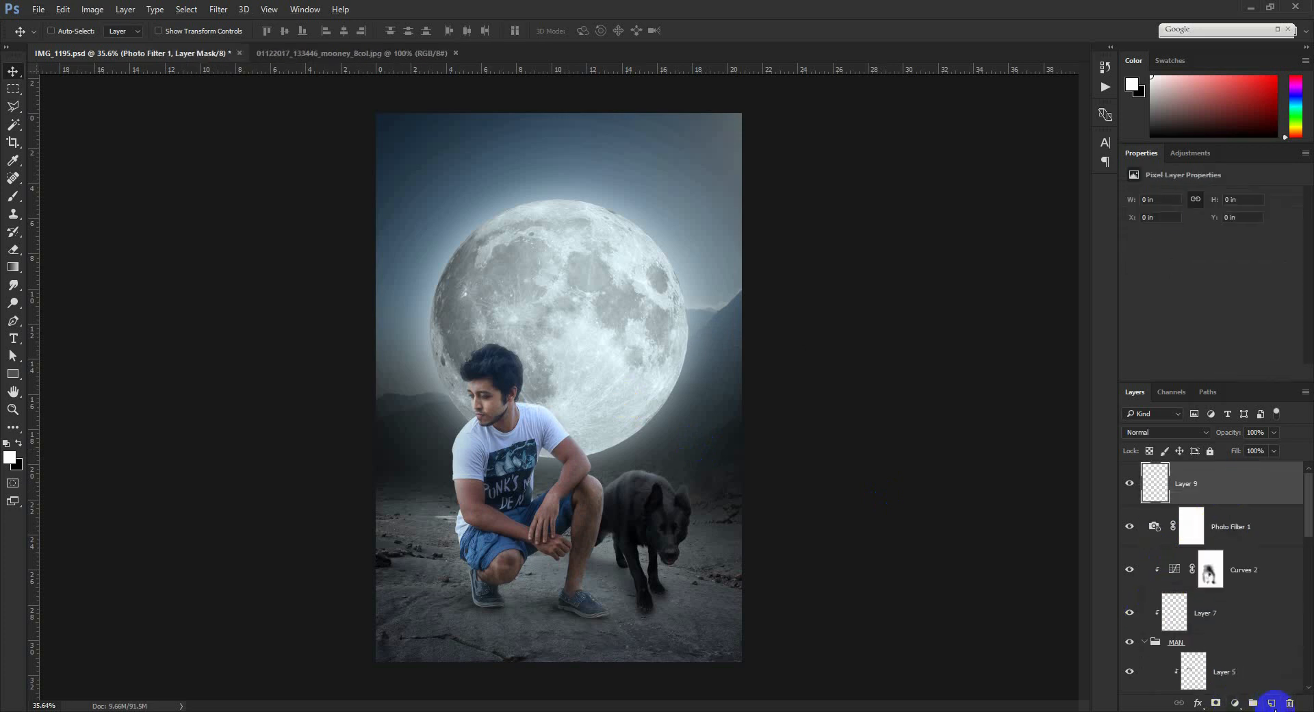
pyautogui.click(91, 10)
pyautogui.click(128, 202)
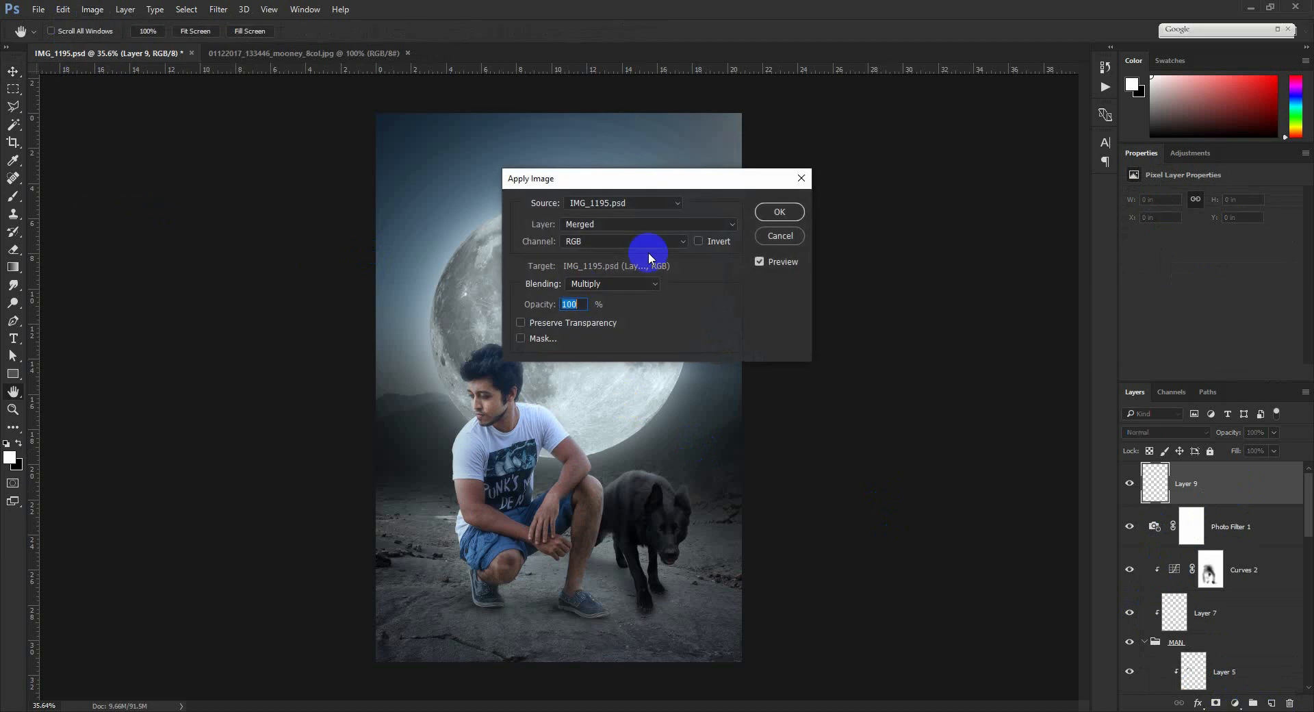
pyautogui.click(777, 212)
pyautogui.press('v')
# Start a Camera Raw filter on Layer 9 with Contrast +18, Highlights +23, Shadows +25, Whites +36, Blacks -14, Clarity +5 and Dehaze +11
pyautogui.click(219, 10)
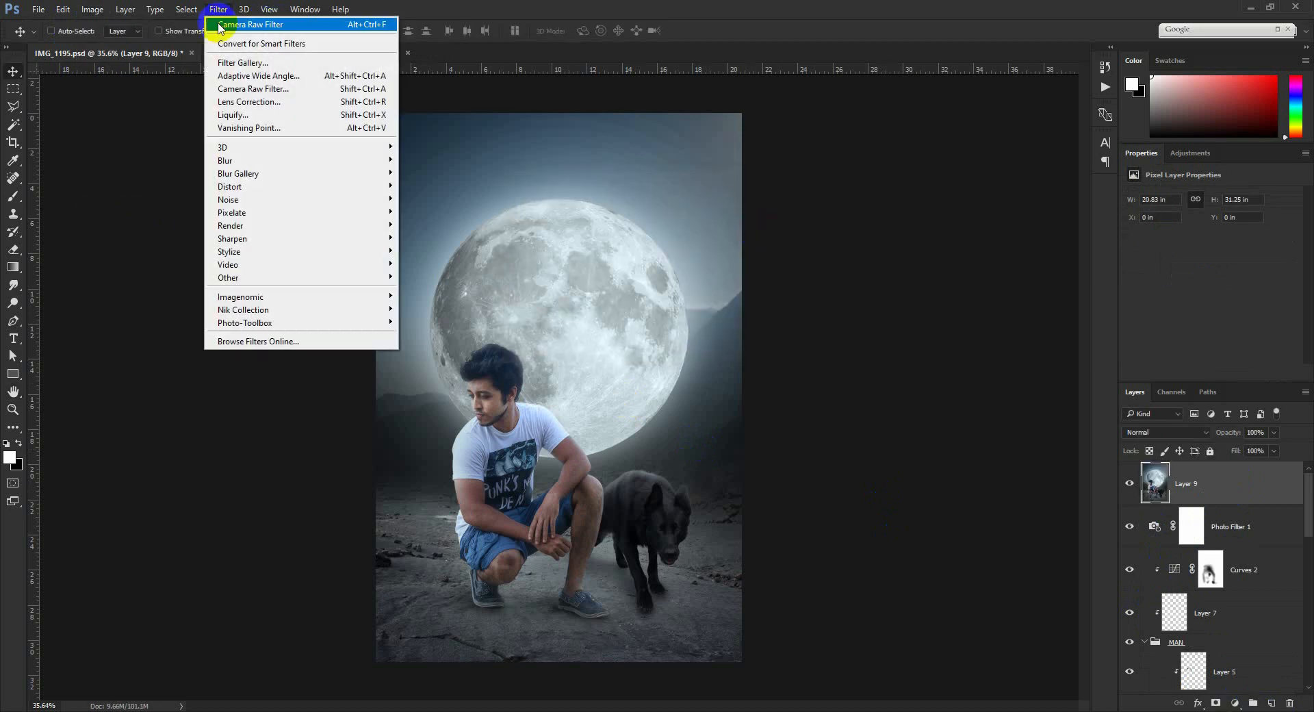
pyautogui.click(240, 86)
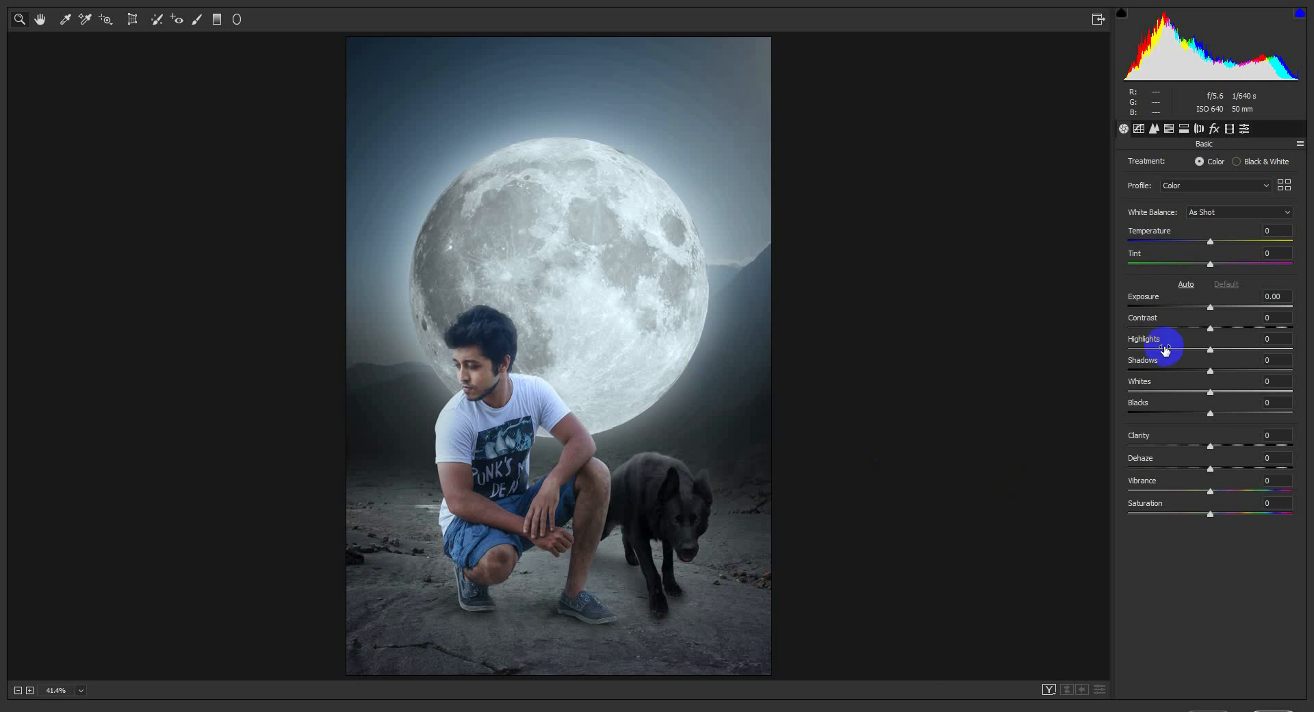
pyautogui.moveTo(1213, 329)
pyautogui.mouseDown()
pyautogui.moveTo(1241, 333)
pyautogui.moveTo(1226, 327)
pyautogui.mouseUp()
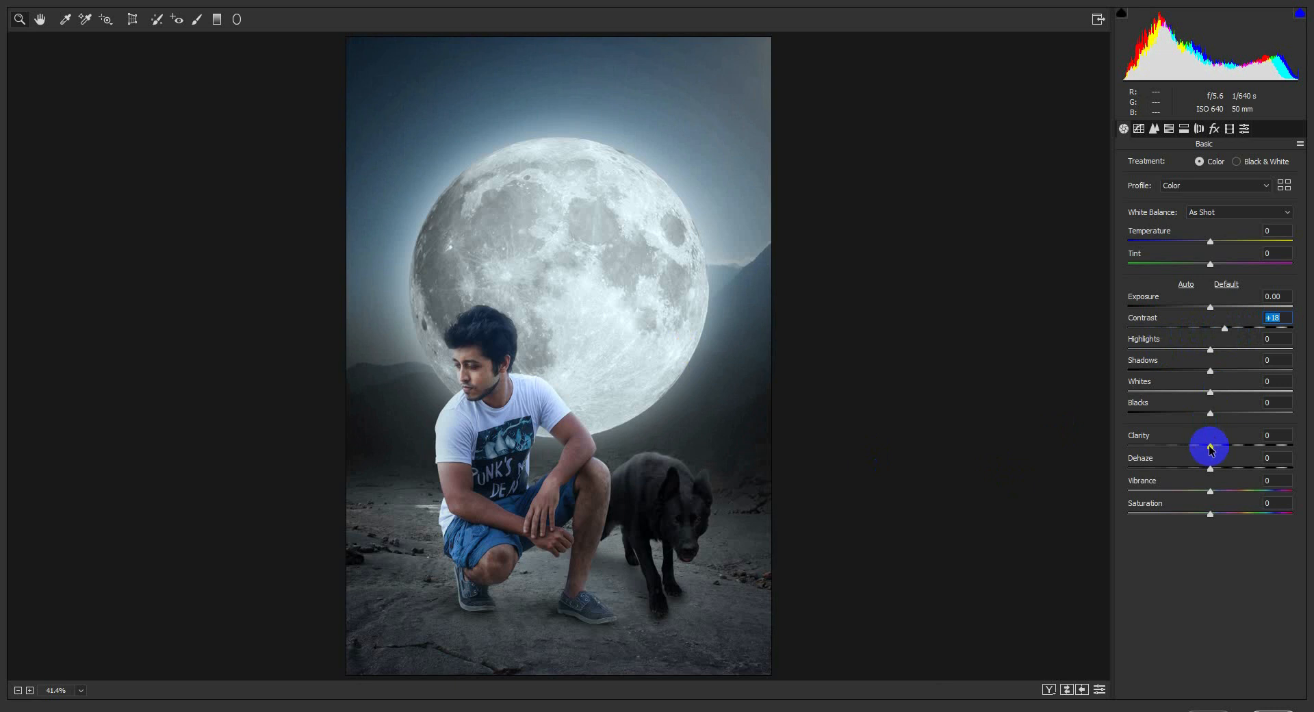
pyautogui.moveTo(1210, 448); pyautogui.dragTo(1220, 472)
pyautogui.click(1210, 372)
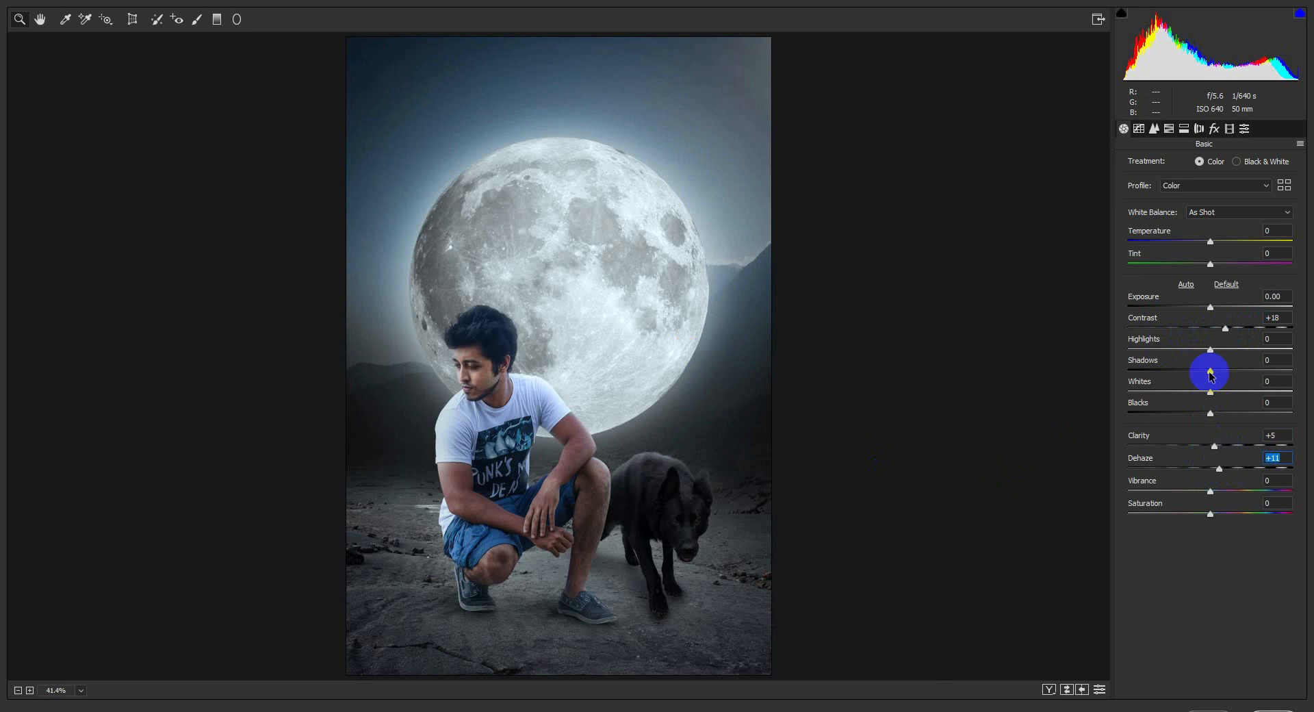
pyautogui.moveTo(1209, 372); pyautogui.dragTo(1230, 349)
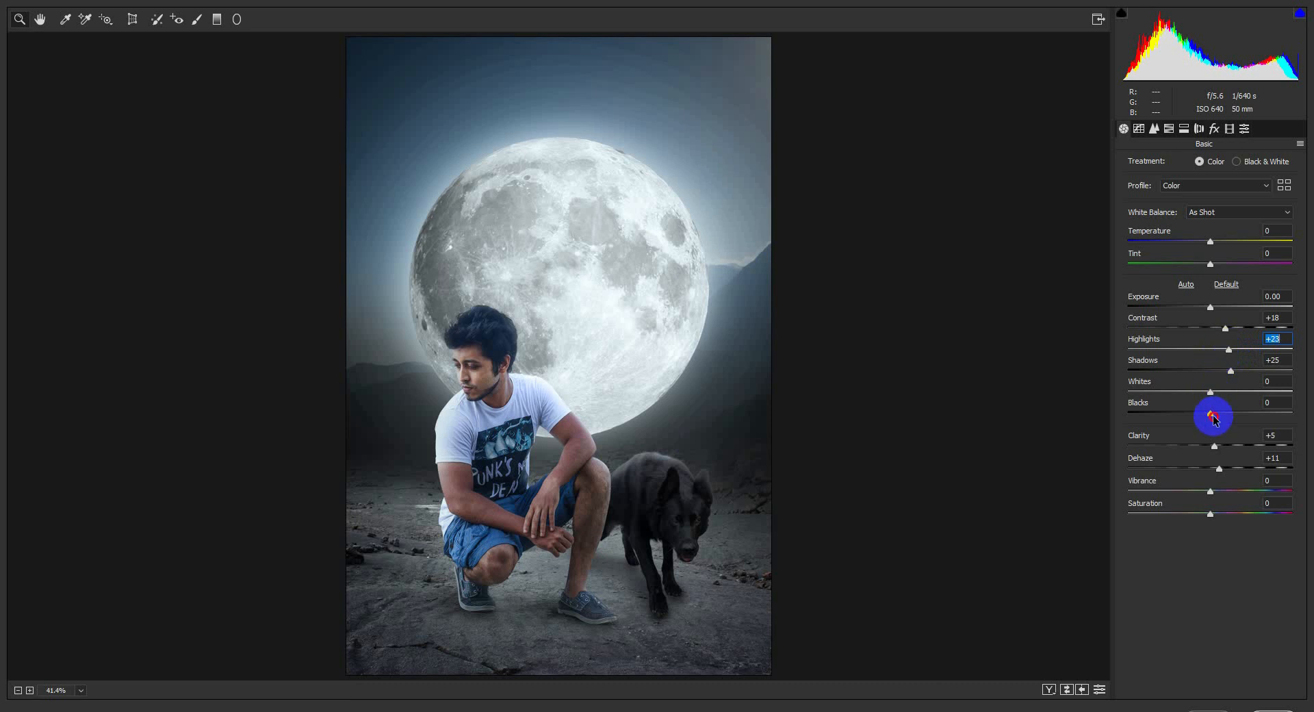
pyautogui.moveTo(1209, 413); pyautogui.dragTo(1238, 392)
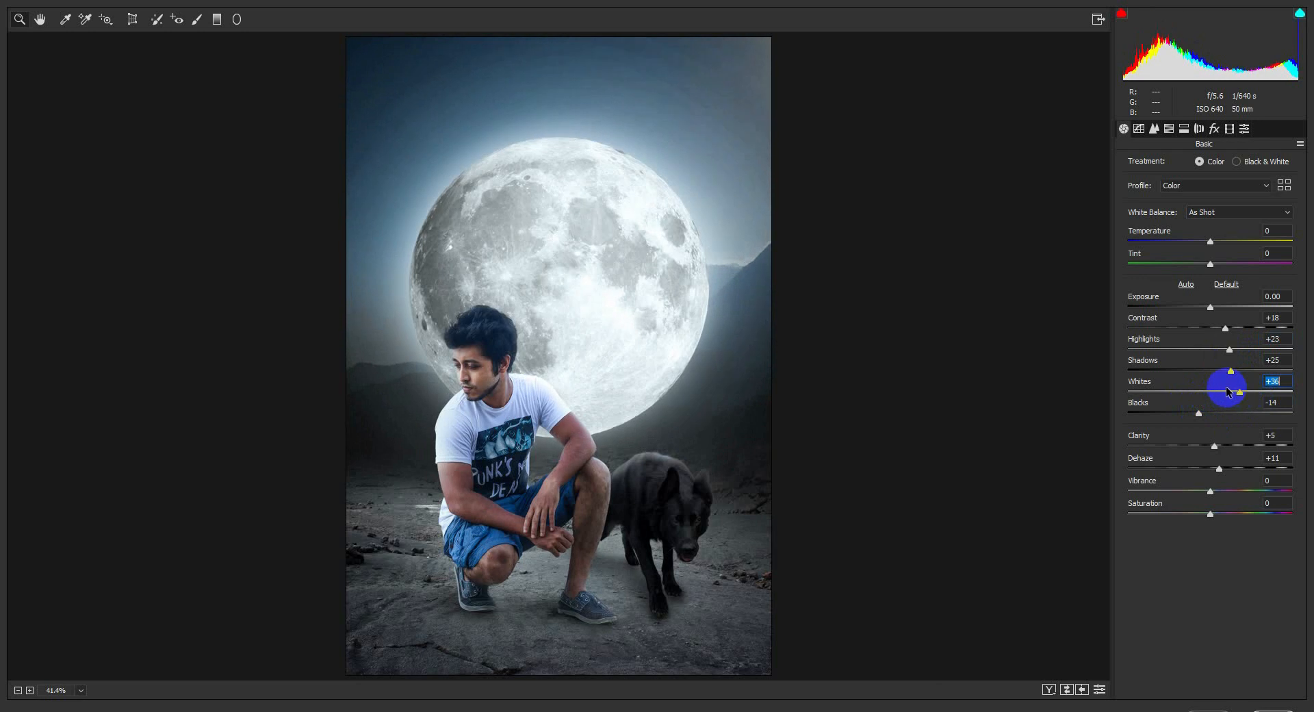
# Set Vibrance to +22, Temperature to -3 and Tint to -1 in Camera Raw
pyautogui.moveTo(1211, 491)
pyautogui.mouseDown()
pyautogui.moveTo(1238, 492)
pyautogui.moveTo(1179, 487)
pyautogui.moveTo(1235, 486)
pyautogui.mouseUp()
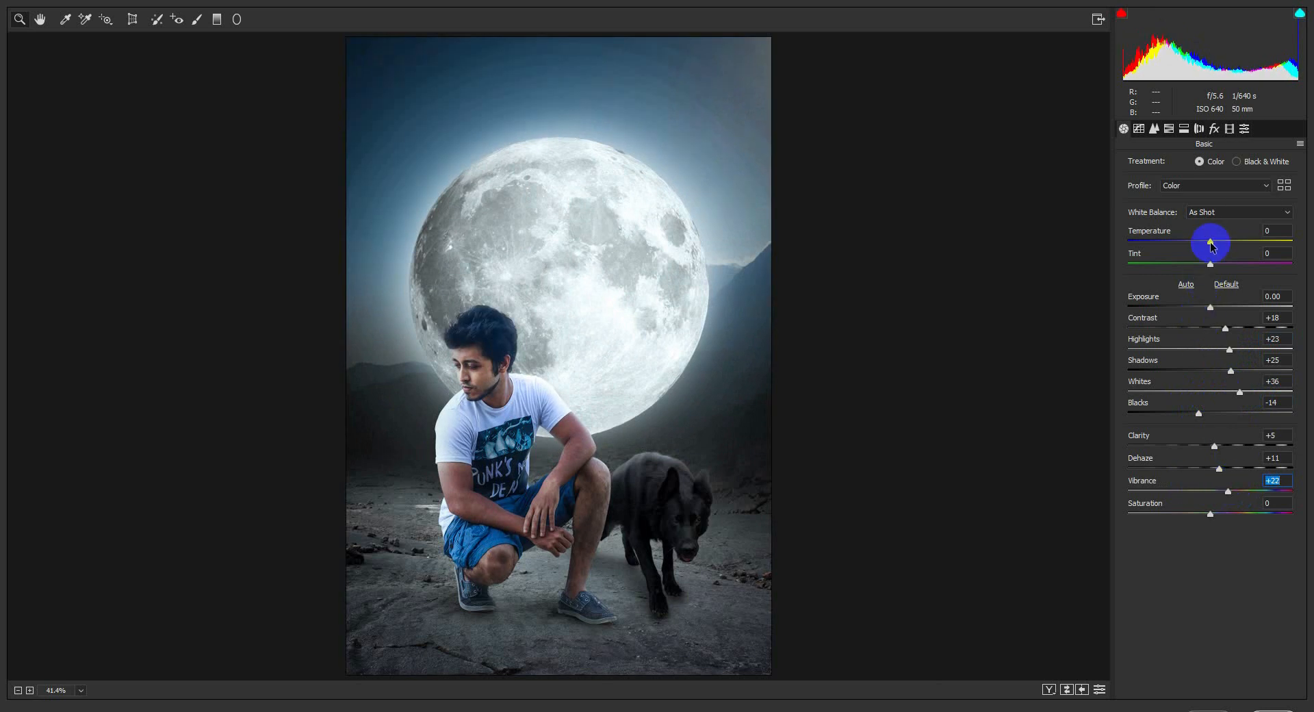
pyautogui.moveTo(1209, 242); pyautogui.dragTo(1204, 240)
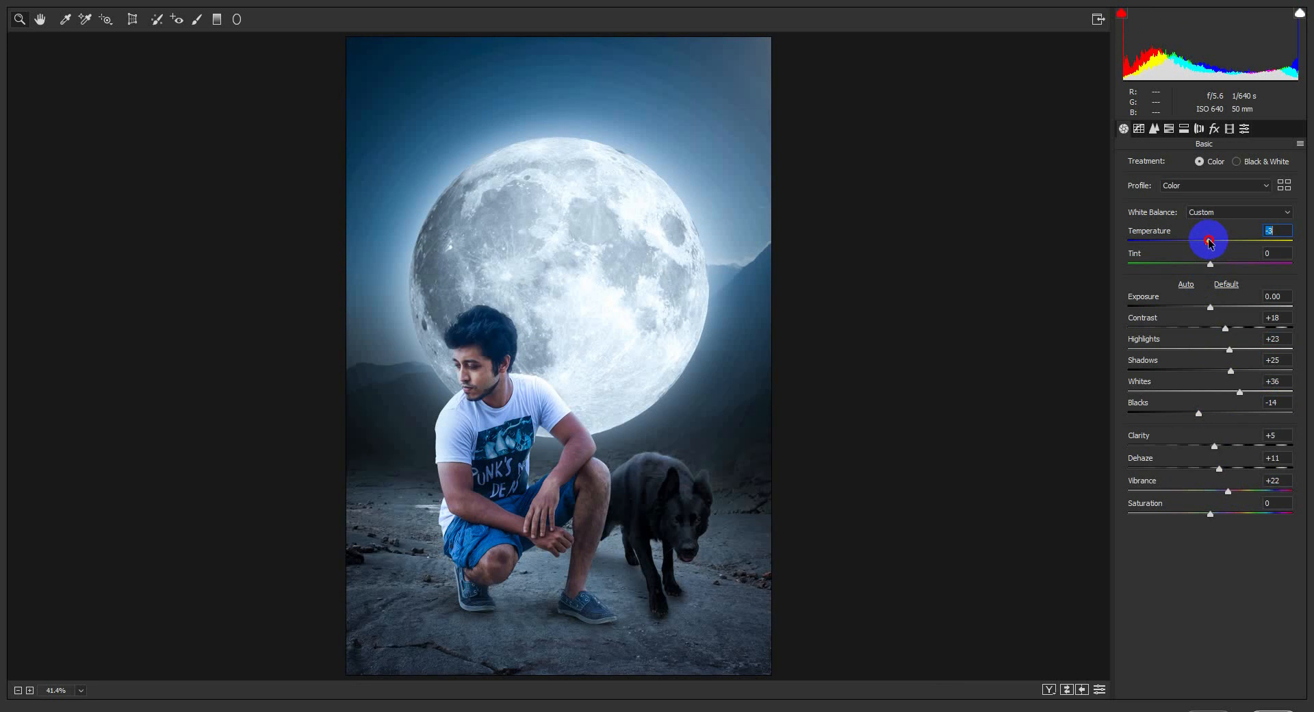
pyautogui.moveTo(1207, 267)
pyautogui.mouseDown()
pyautogui.moveTo(1227, 268)
pyautogui.moveTo(1212, 266)
pyautogui.mouseUp()
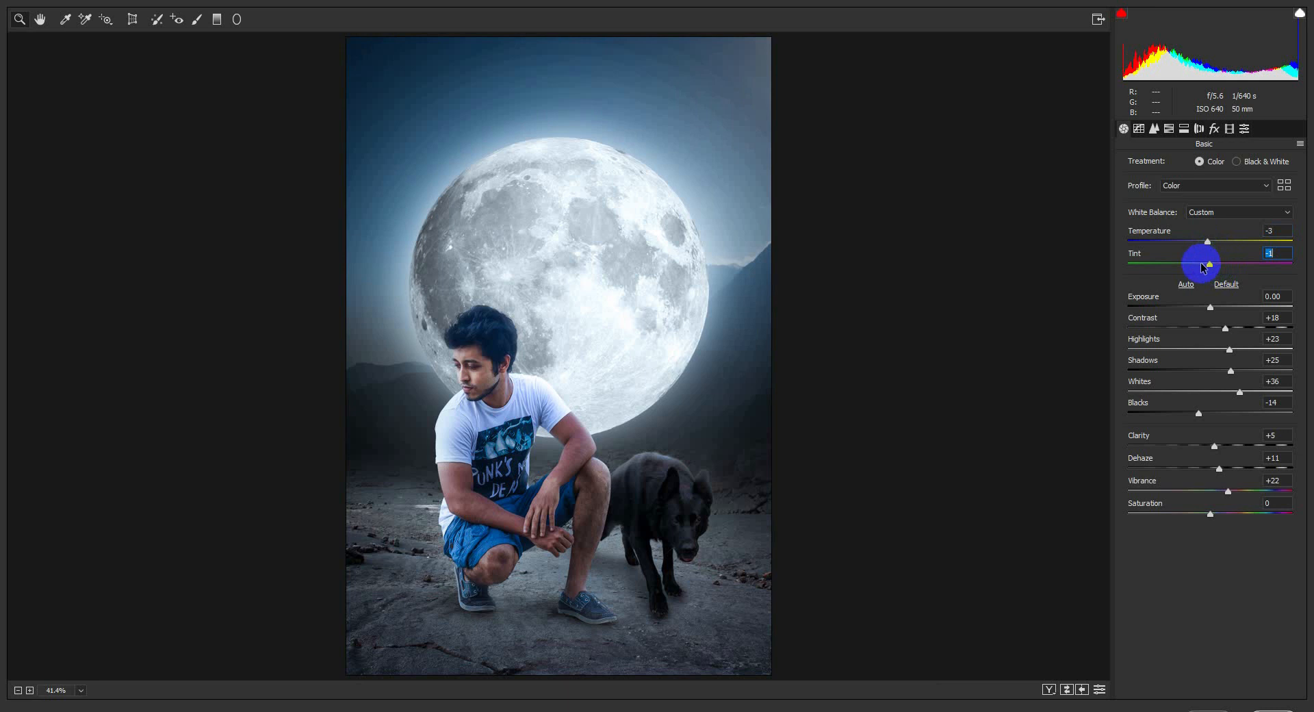
# Move the RGB point curve's black point slightly inward, to about input 11, output 4, and apply the Camera Raw filter
pyautogui.click(1153, 129)
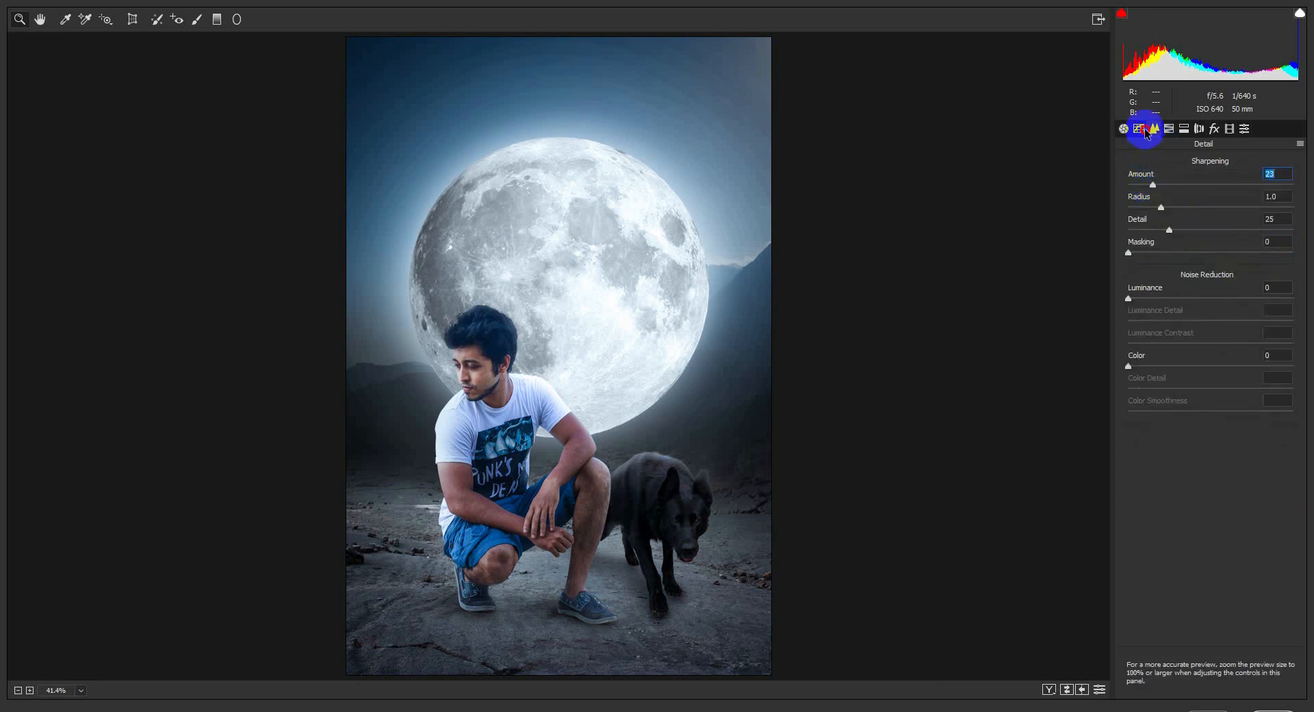
pyautogui.click(1138, 129)
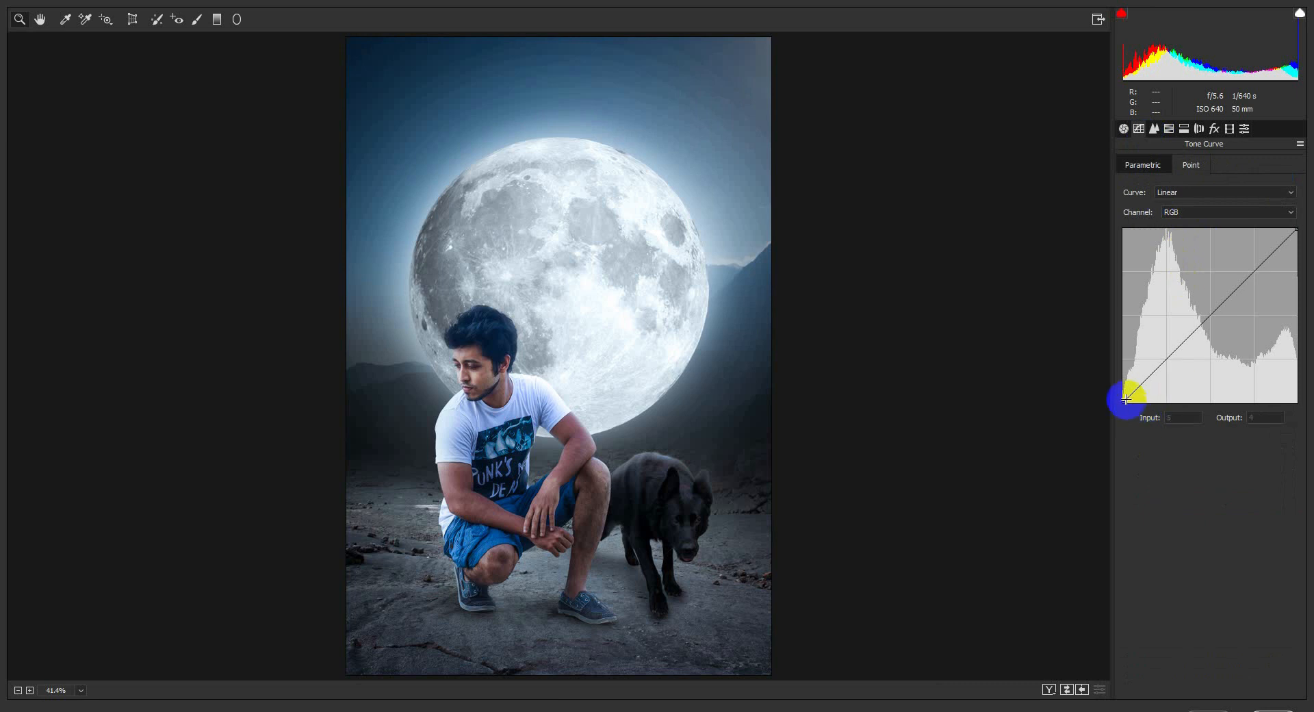
pyautogui.moveTo(1126, 399)
pyautogui.mouseDown()
pyautogui.moveTo(1113, 393)
pyautogui.moveTo(1130, 400)
pyautogui.mouseUp()
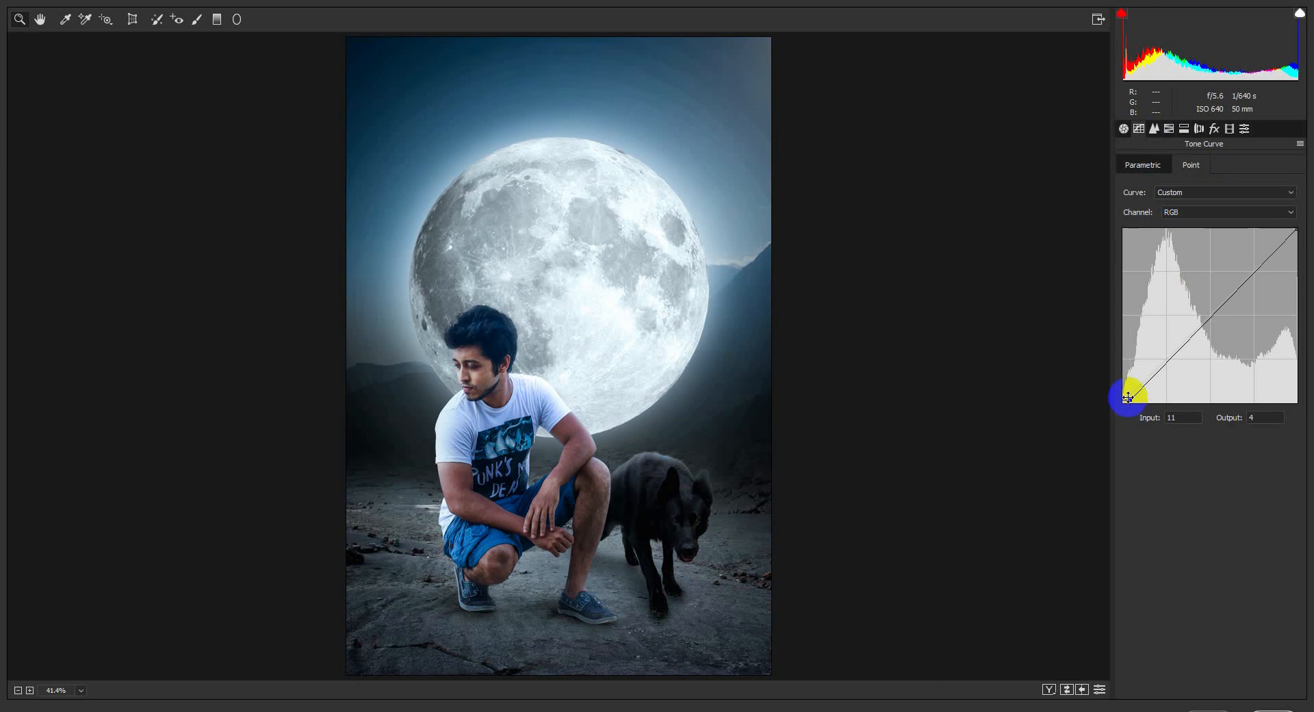
pyautogui.click(1272, 710)
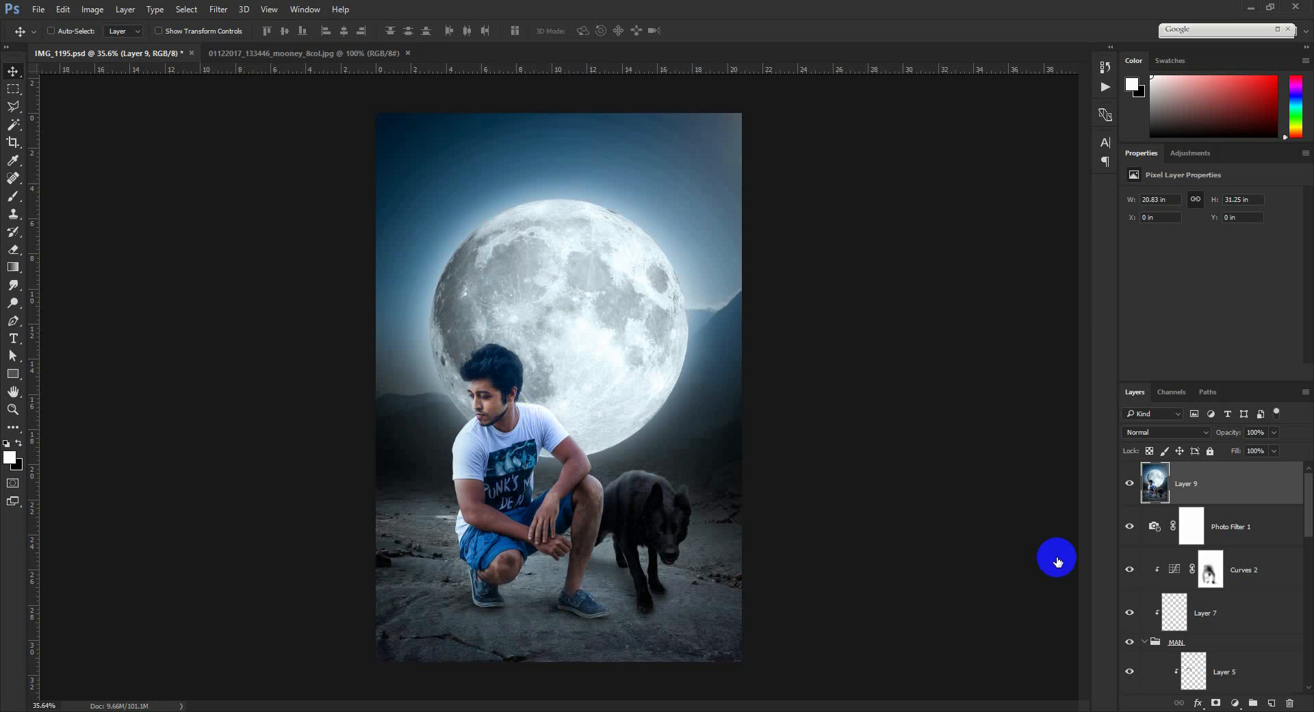
# Add a Brightness/Contrast adjustment masked to the man from the Background copy outline, set Brightness to -109, and fill its mask with black
pyautogui.scroll(-3, 1225, 585)
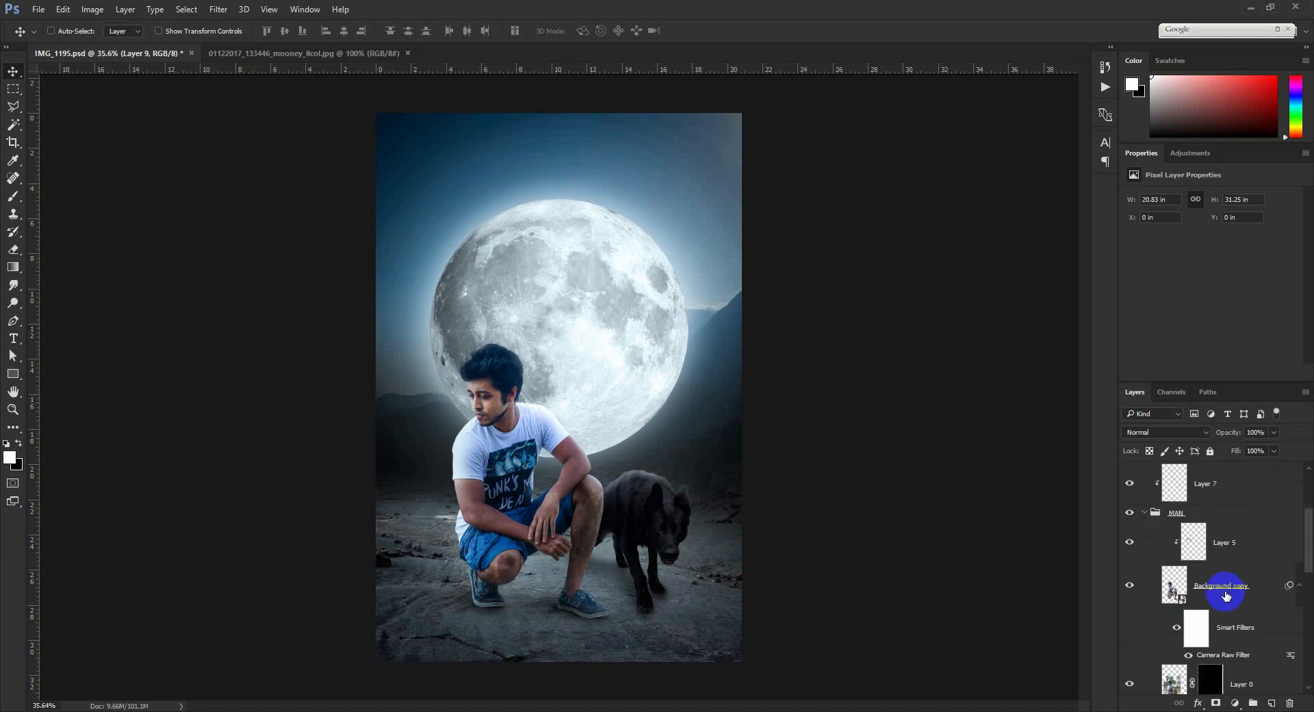
pyautogui.keyDown('ctrl'); pyautogui.click(1176, 589); pyautogui.keyUp('ctrl')
pyautogui.scroll(3, 1225, 575)
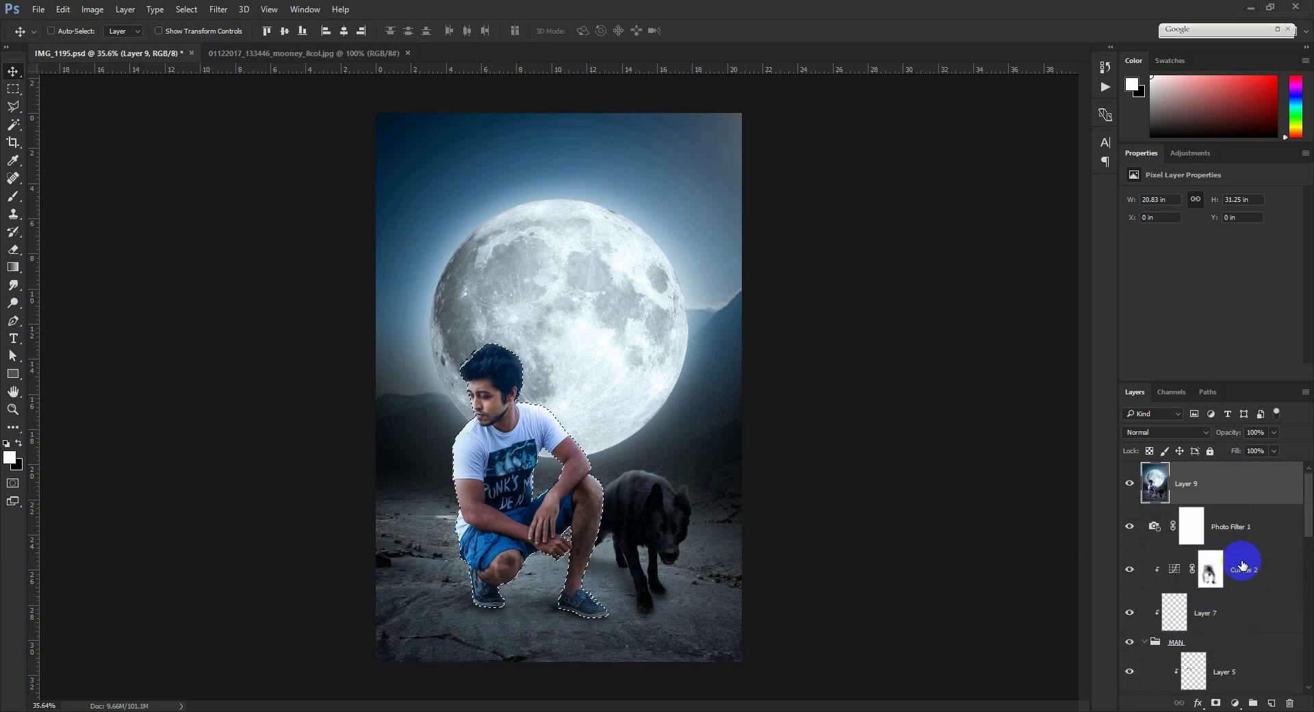
pyautogui.click(1269, 704)
pyautogui.click(1235, 703)
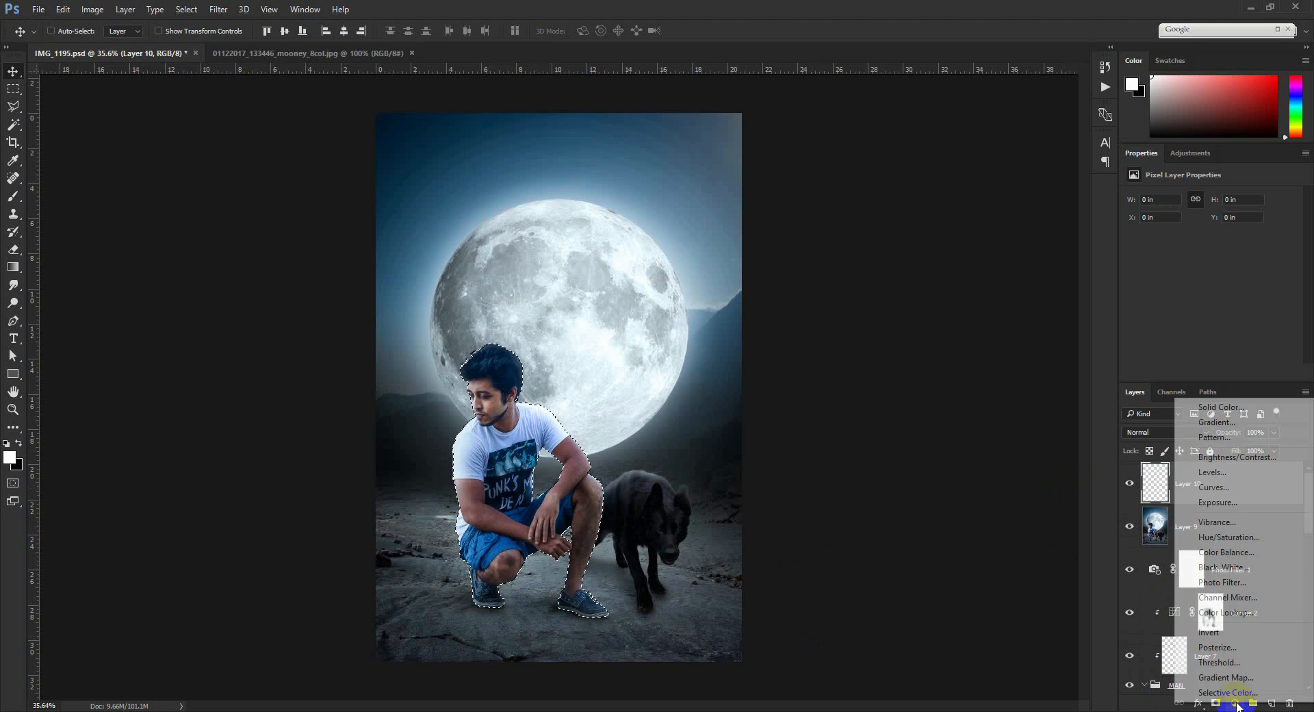
pyautogui.click(1225, 456)
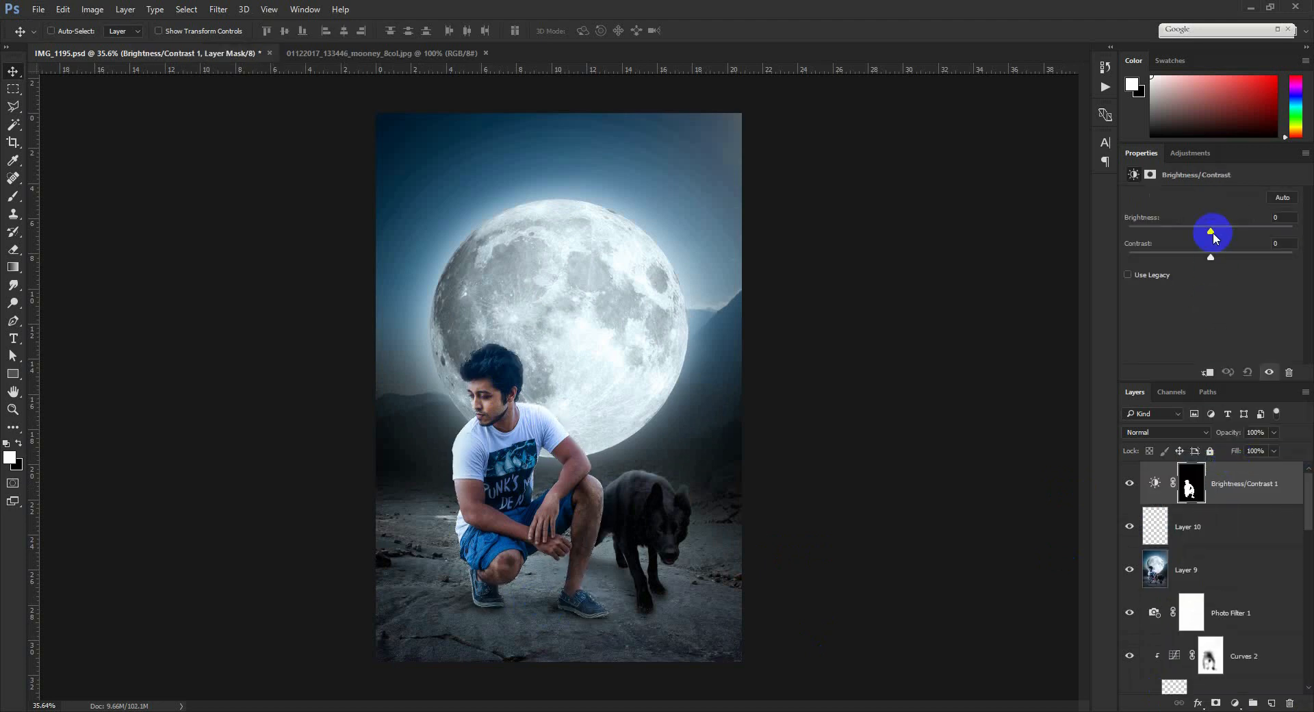
pyautogui.moveTo(1209, 229); pyautogui.dragTo(1150, 231)
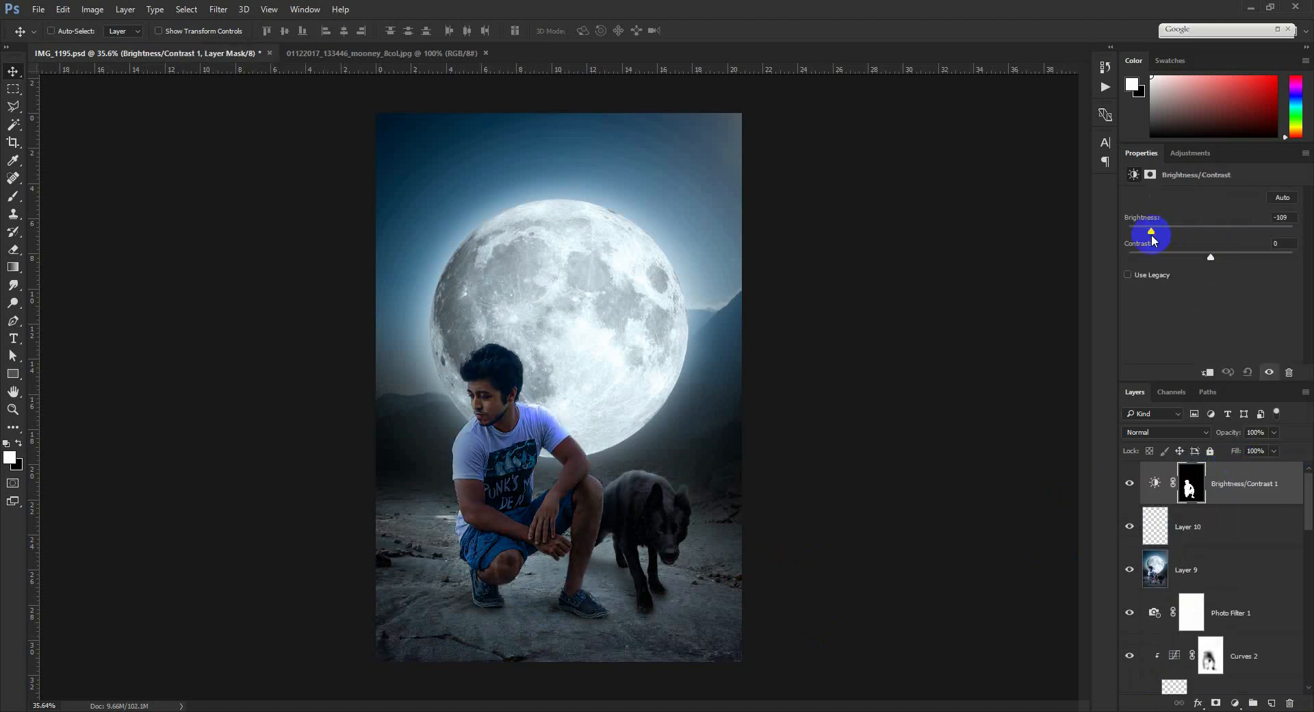
pyautogui.hotkey('ctrl', 'BackSpace')
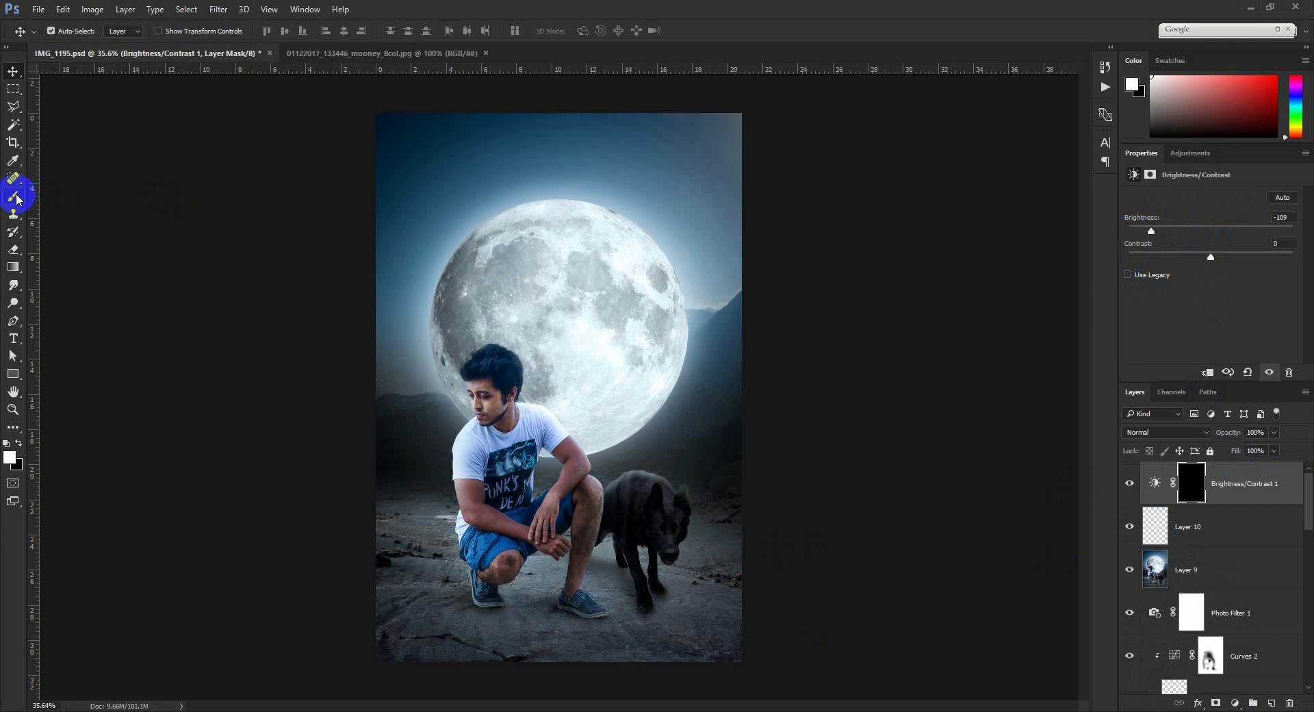
# Choose the Brush at 20% opacity, enlarge it to 150 px, and try darkening the man's shoes on the Brightness/Contrast 1 mask
pyautogui.click(13, 197)
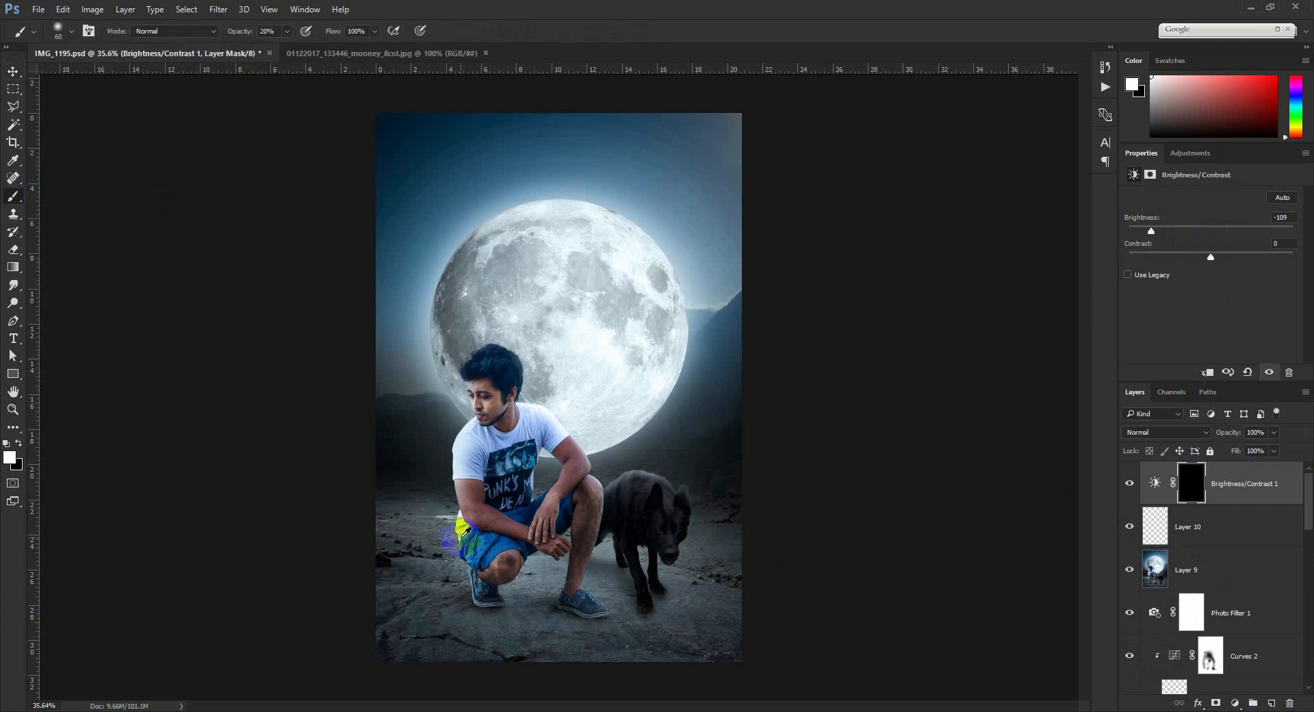
pyautogui.scroll(3, 470, 543)
pyautogui.scroll(-6, 499, 264)
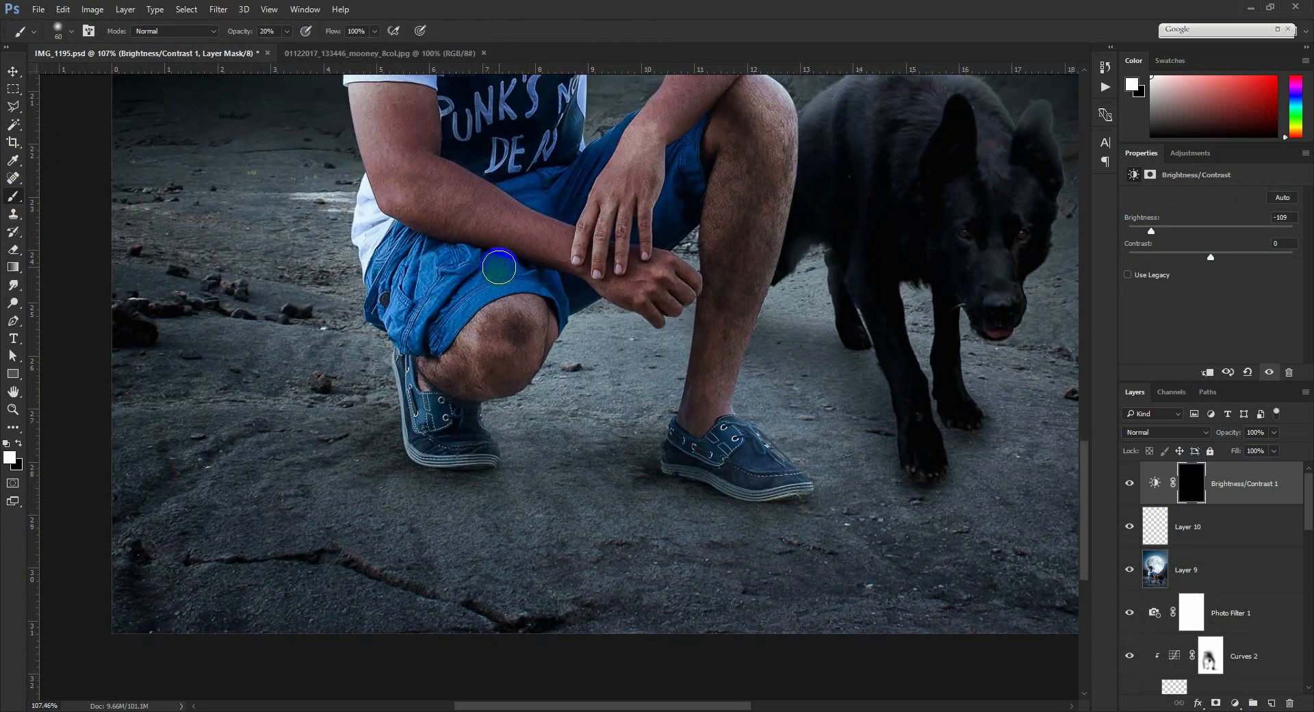
pyautogui.press(']')
pyautogui.press(']')
pyautogui.press(']')
pyautogui.press(']')
pyautogui.press(']')
pyautogui.press(']')
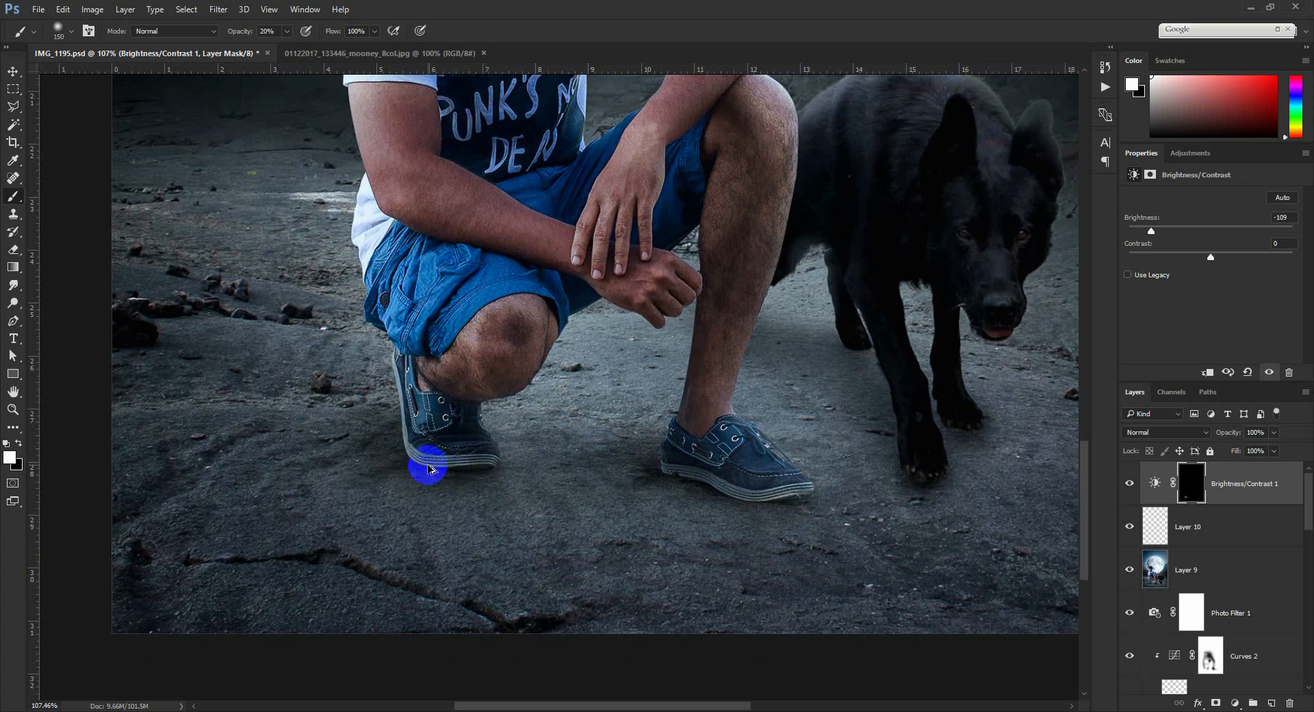
# Undo the test strokes and reset the whole Brightness/Contrast 1 mask to solid black with nothing selected
pyautogui.hotkey('ctrl', 'z')
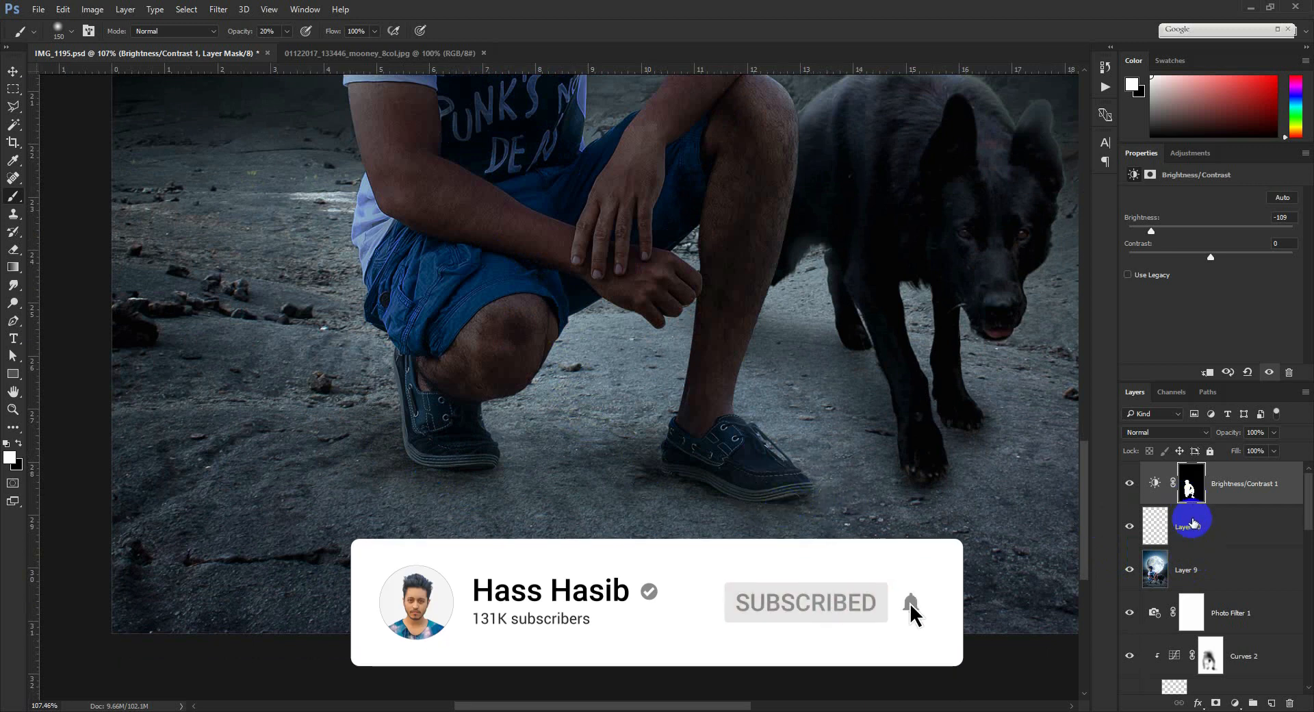
pyautogui.keyDown('ctrl'); pyautogui.click(1189, 485); pyautogui.keyUp('ctrl')
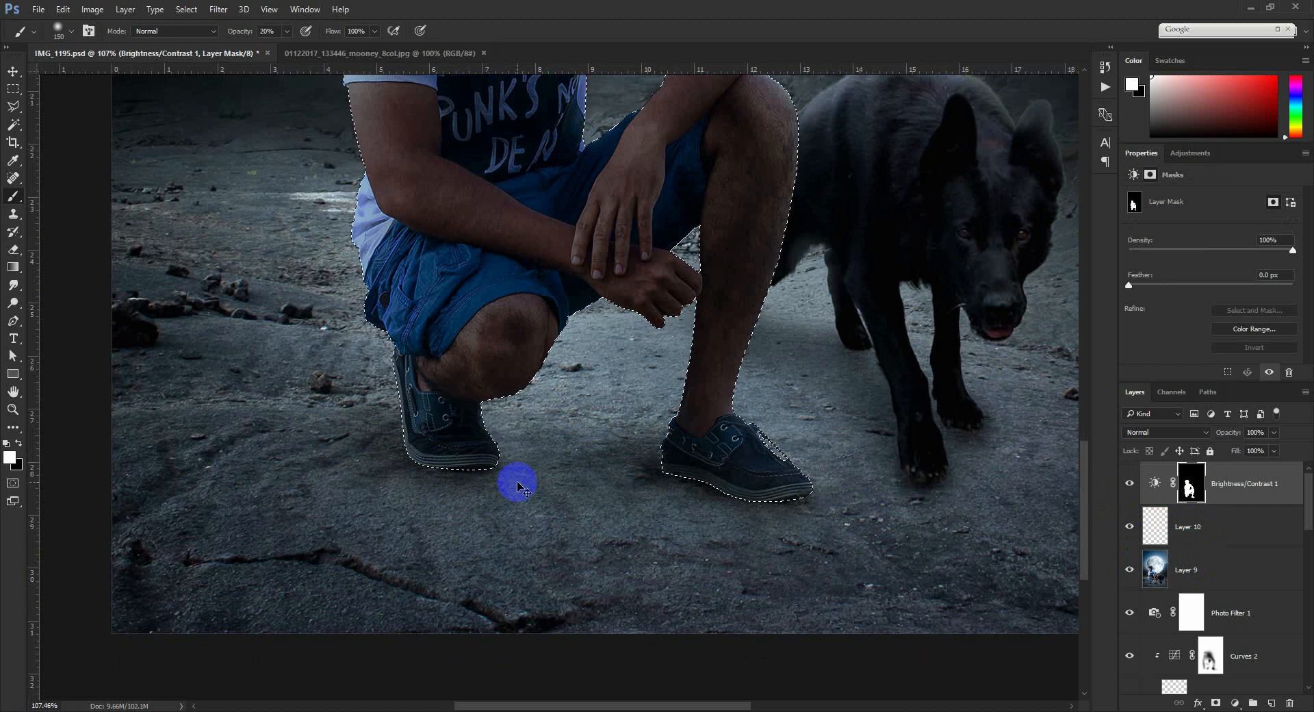
pyautogui.hotkey('ctrl', 'd')
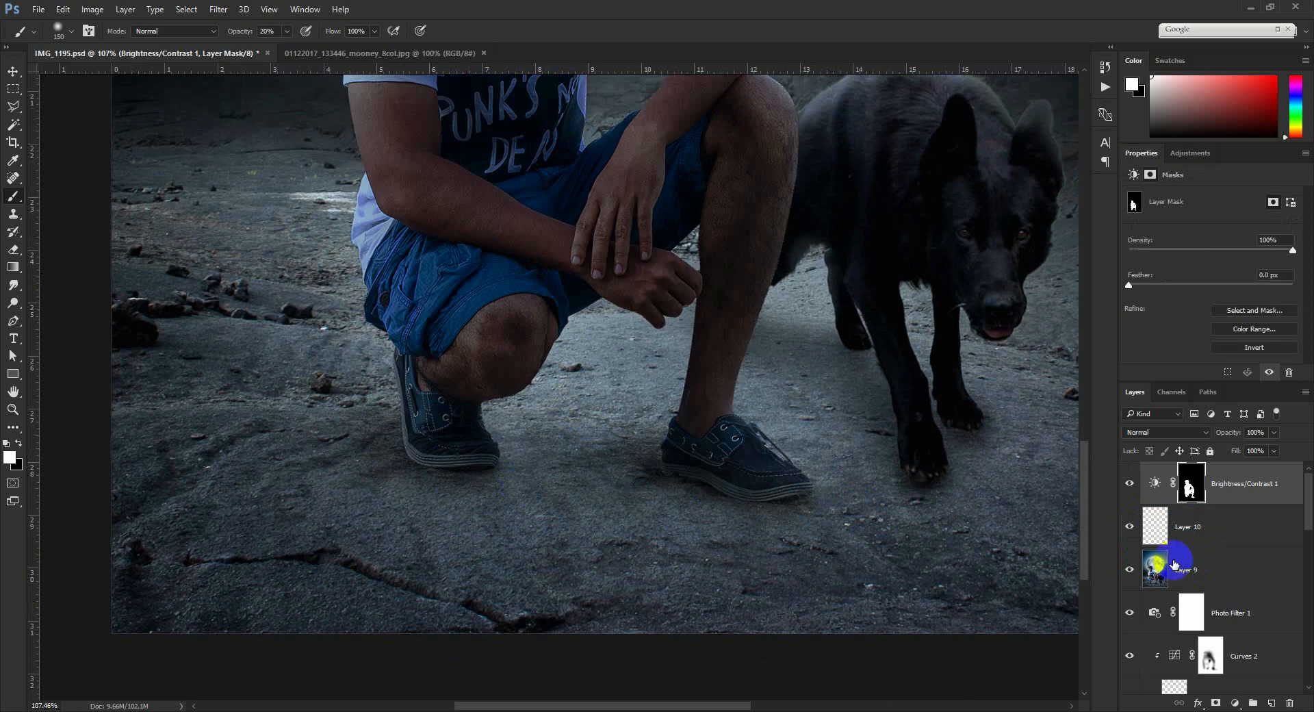
pyautogui.hotkey('alt', 'BackSpace')
pyautogui.hotkey('ctrl', 'i')
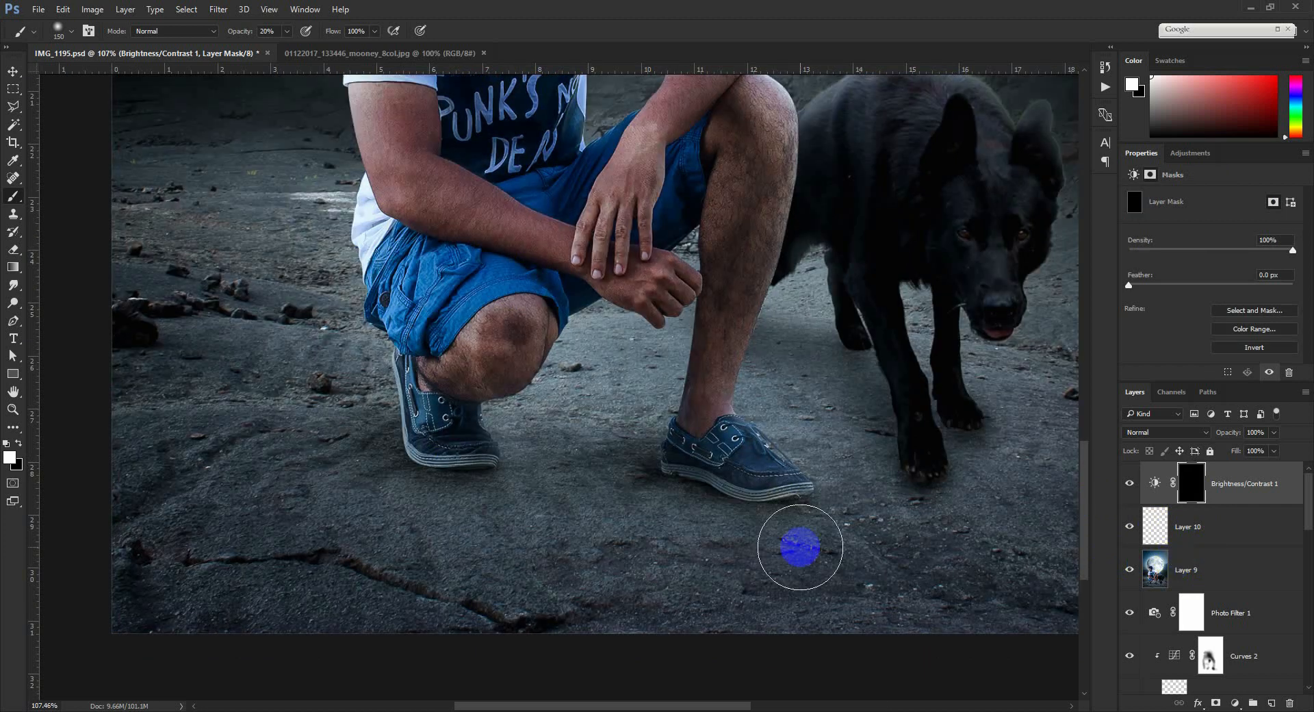
# Delete the empty Layer 10 beneath the Brightness/Contrast adjustment
pyautogui.click(1194, 531)
pyautogui.press('Delete')
pyautogui.click(1192, 542)
# Load the Background copy outline as a selection and paint white on the Brightness/Contrast 1 mask to darken the man's shoes and lower body
pyautogui.scroll(-2, 1209, 622)
pyautogui.keyDown('ctrl'); pyautogui.click(1173, 671); pyautogui.keyUp('ctrl')
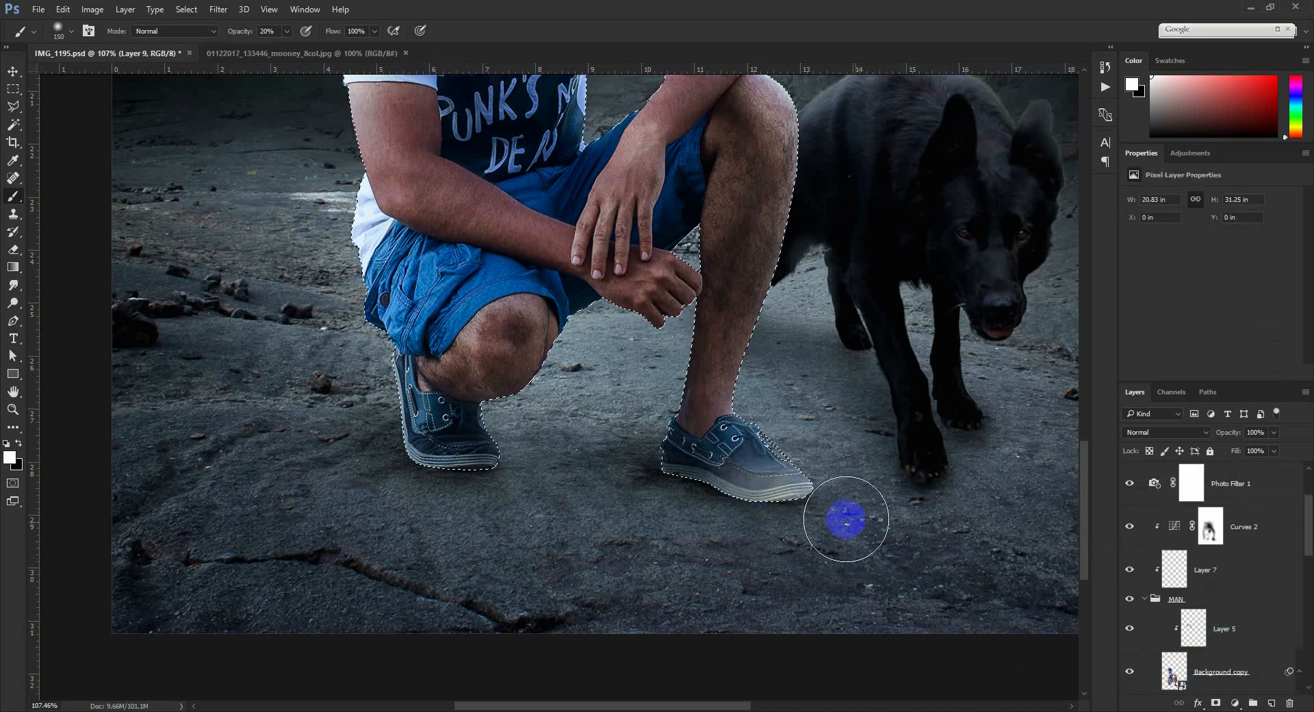
pyautogui.click(1237, 535)
pyautogui.scroll(2, 1237, 534)
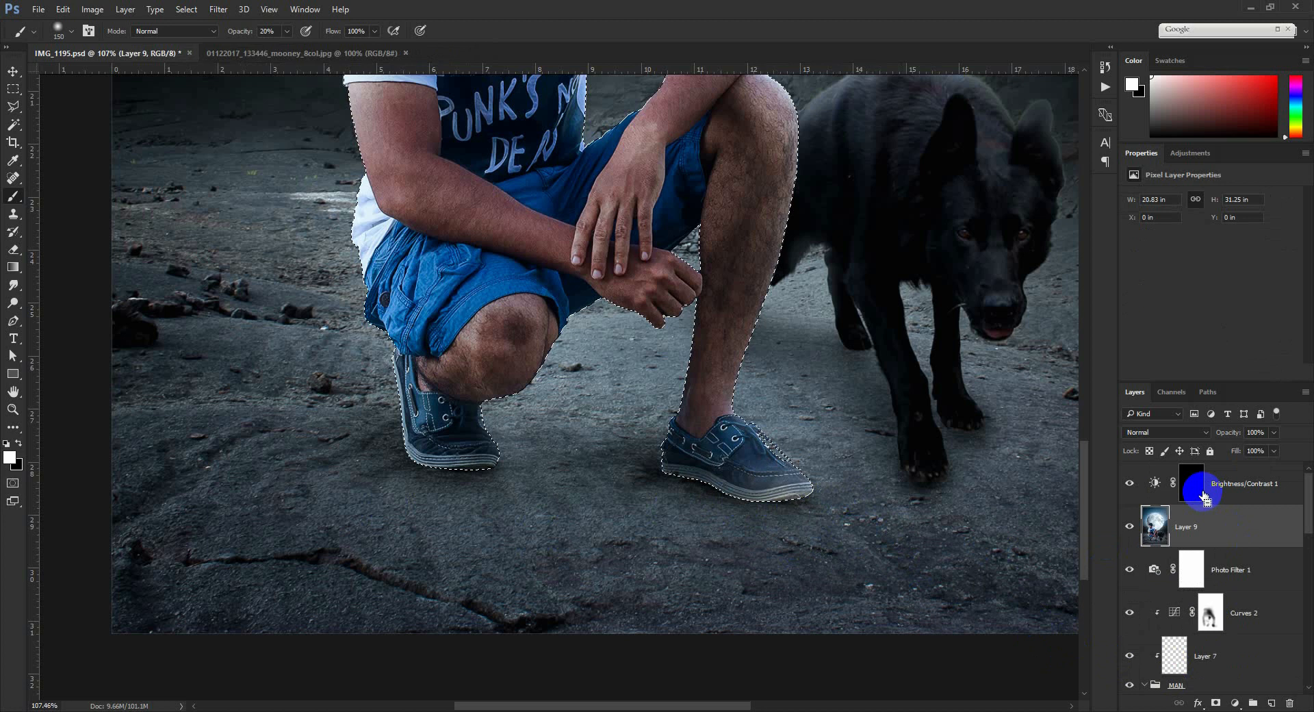
pyautogui.click(1171, 486)
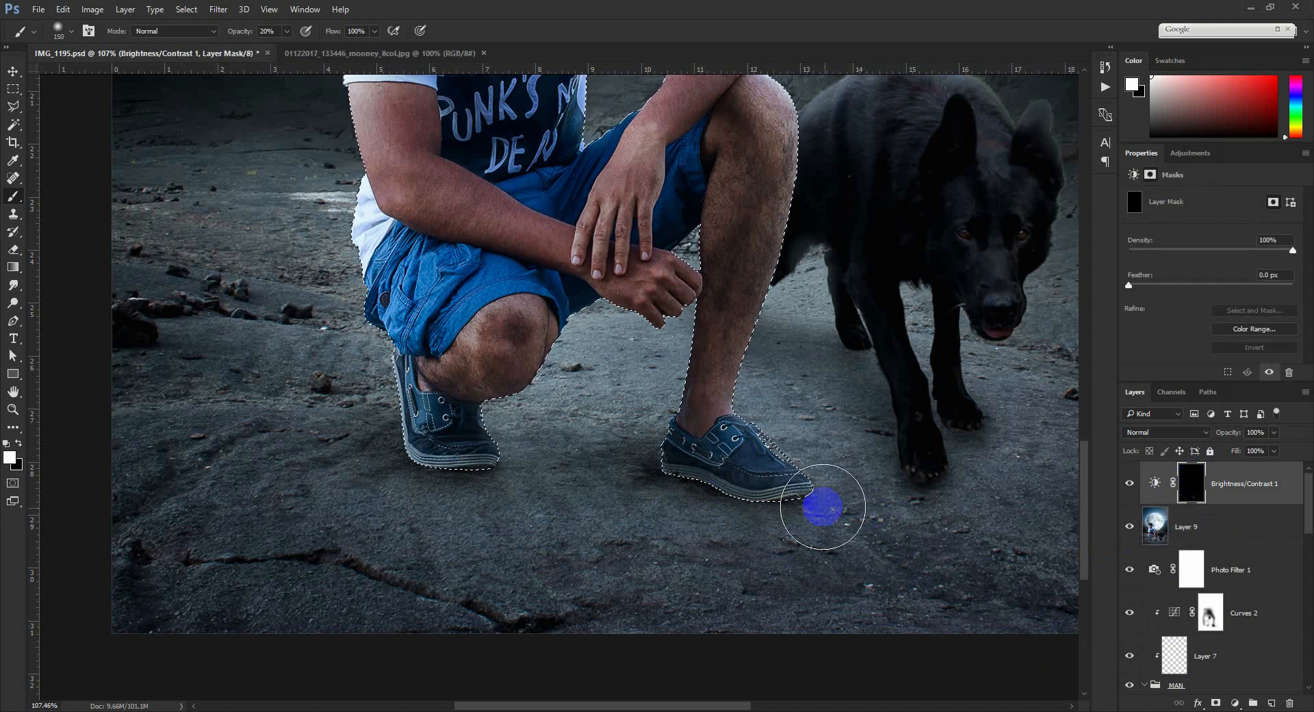
pyautogui.moveTo(824, 503)
pyautogui.mouseDown()
pyautogui.moveTo(707, 525)
pyautogui.moveTo(799, 498)
pyautogui.moveTo(634, 474)
pyautogui.moveTo(696, 503)
pyautogui.moveTo(657, 465)
pyautogui.moveTo(793, 478)
pyautogui.moveTo(792, 517)
pyautogui.moveTo(610, 532)
pyautogui.moveTo(633, 529)
pyautogui.moveTo(464, 481)
pyautogui.moveTo(468, 468)
pyautogui.moveTo(455, 484)
pyautogui.moveTo(422, 478)
pyautogui.moveTo(374, 394)
pyautogui.moveTo(357, 312)
pyautogui.moveTo(381, 405)
pyautogui.moveTo(427, 405)
pyautogui.moveTo(460, 357)
pyautogui.moveTo(432, 473)
pyautogui.moveTo(567, 265)
pyautogui.moveTo(474, 281)
pyautogui.moveTo(425, 256)
pyautogui.moveTo(427, 295)
pyautogui.moveTo(500, 169)
pyautogui.moveTo(476, 155)
pyautogui.moveTo(524, 199)
pyautogui.moveTo(641, 224)
pyautogui.moveTo(704, 142)
pyautogui.moveTo(695, 367)
pyautogui.moveTo(711, 415)
pyautogui.moveTo(792, 507)
pyautogui.mouseUp()
pyautogui.keyDown('alt'); pyautogui.scroll(-5, 794, 506); pyautogui.keyUp('alt')
pyautogui.keyDown('alt'); pyautogui.scroll(-2, 799, 510); pyautogui.keyUp('alt')
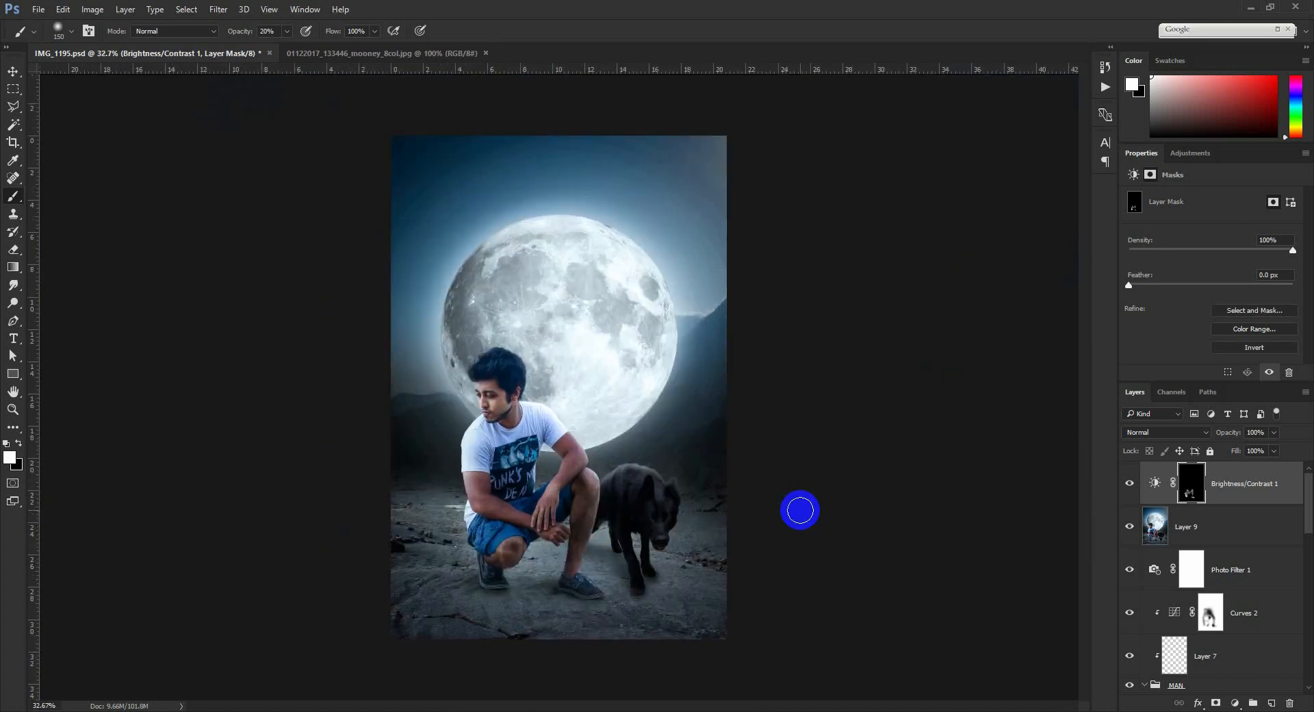
# Stamp all visible layers into a new top layer and apply the Photo-Toolbox SkinFiner filter with its default settings
pyautogui.click(14, 71)
pyautogui.keyDown('alt'); pyautogui.scroll(1, 545, 329); pyautogui.keyUp('alt')
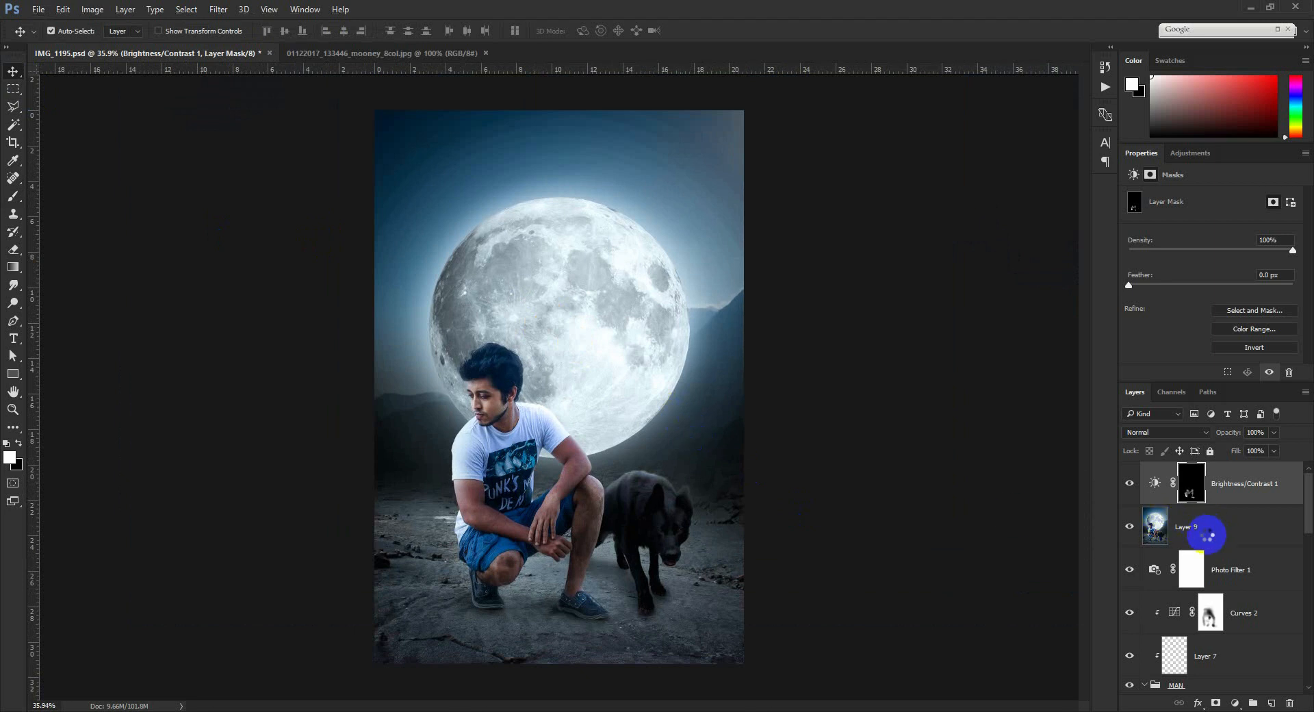
pyautogui.hotkey('ctrl', 'shift', 'alt', 'e')
pyautogui.click(219, 9)
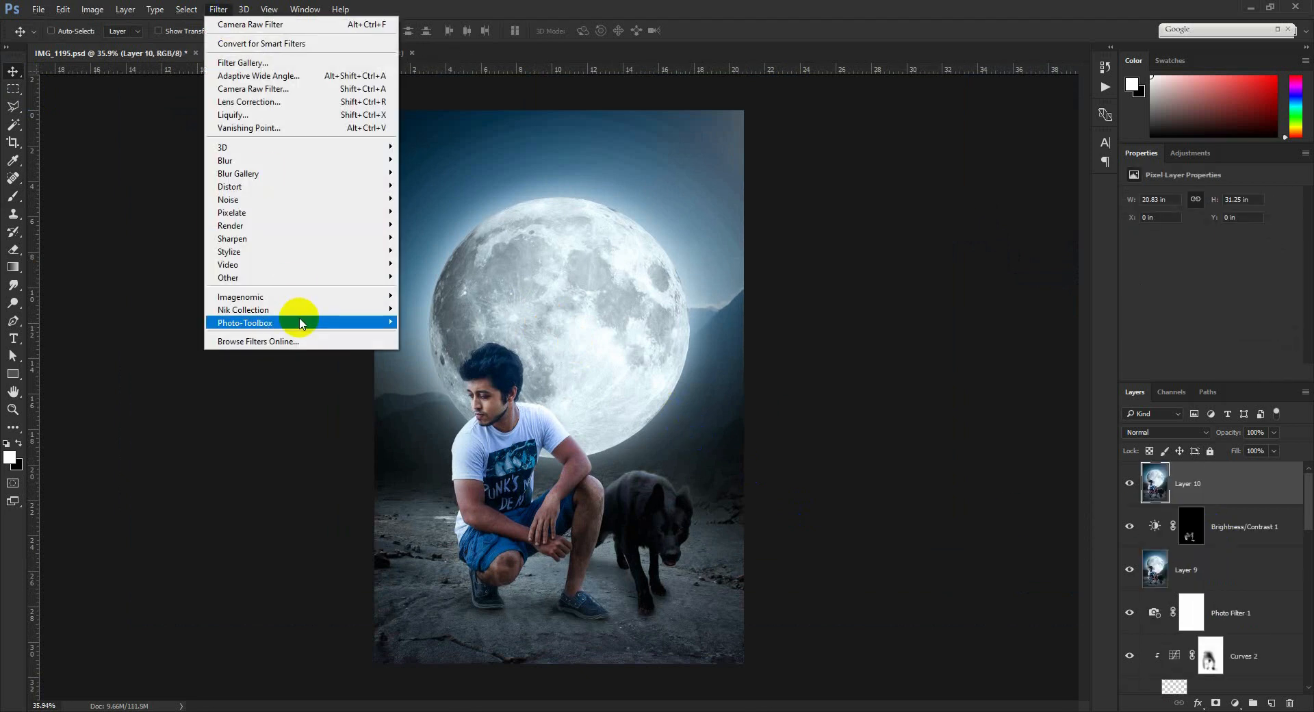
pyautogui.moveTo(300, 322)
pyautogui.click(441, 326)
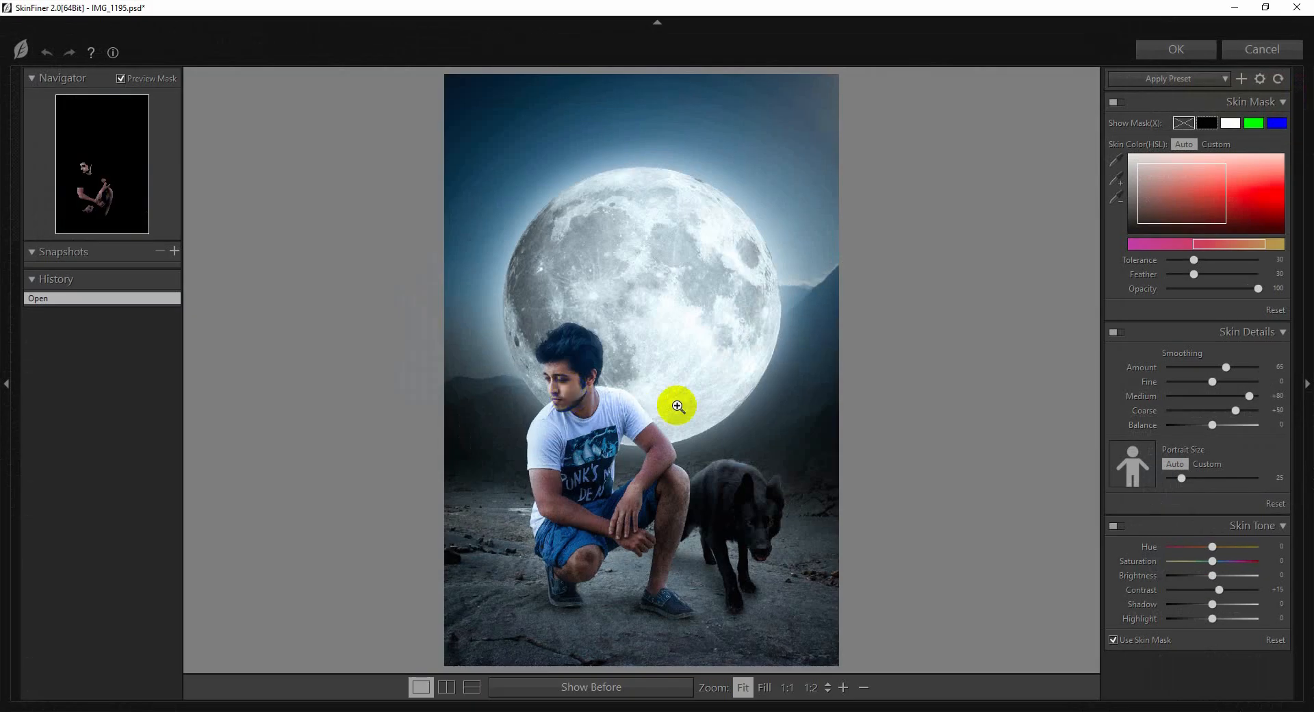
pyautogui.click(1174, 49)
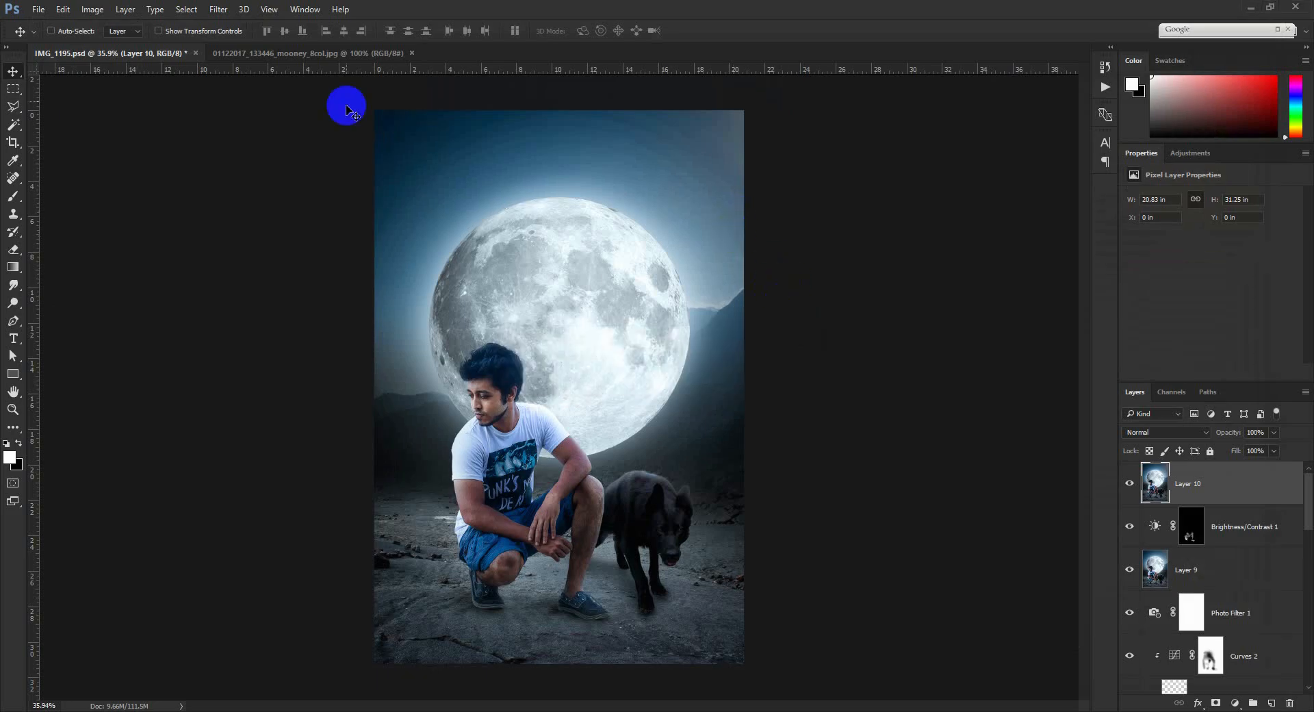
# Apply the Nik Collection Viveza 2 filter to Layer 10 with the global Structure raised to 49%
pyautogui.click(218, 9)
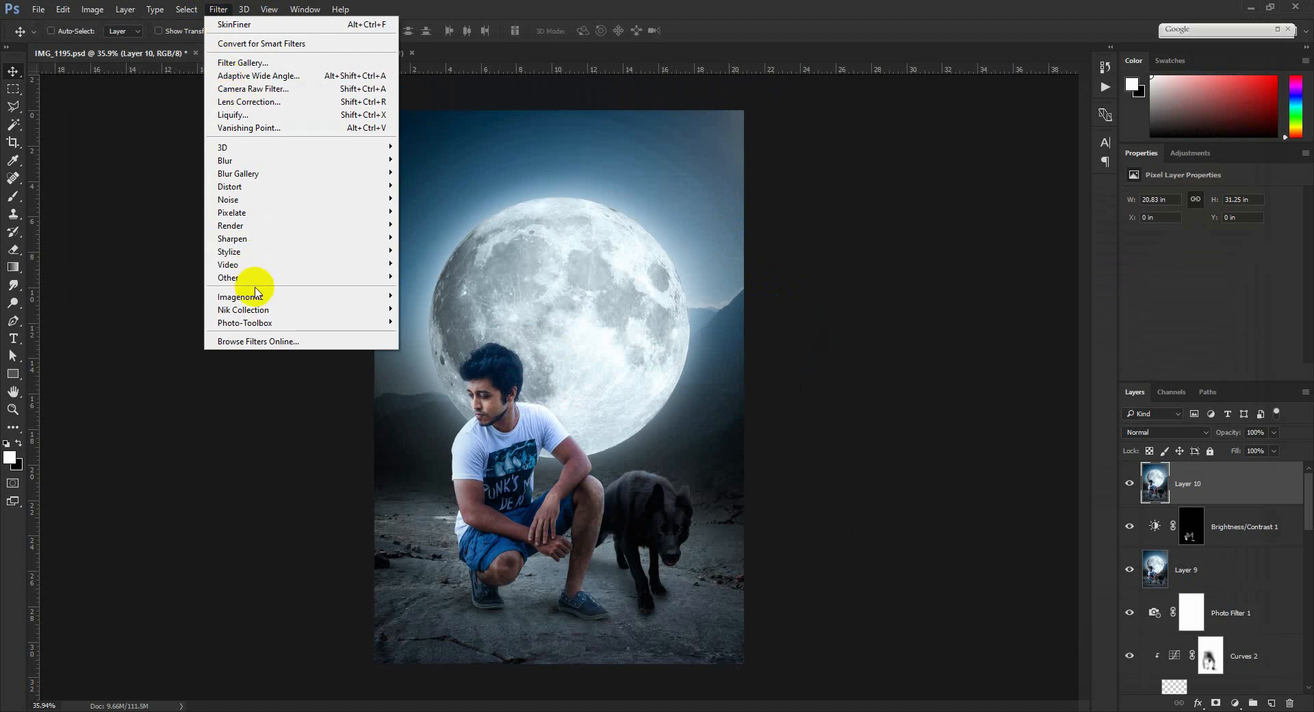
pyautogui.moveTo(321, 318)
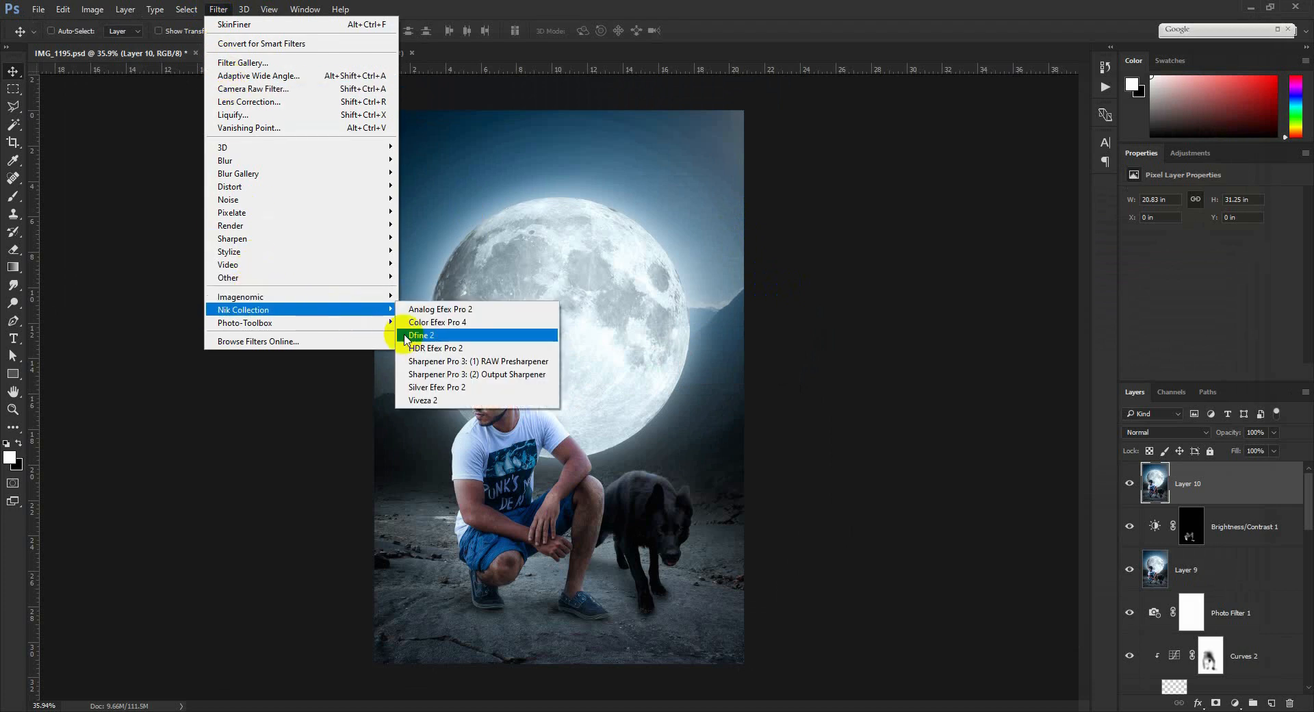
pyautogui.click(440, 387)
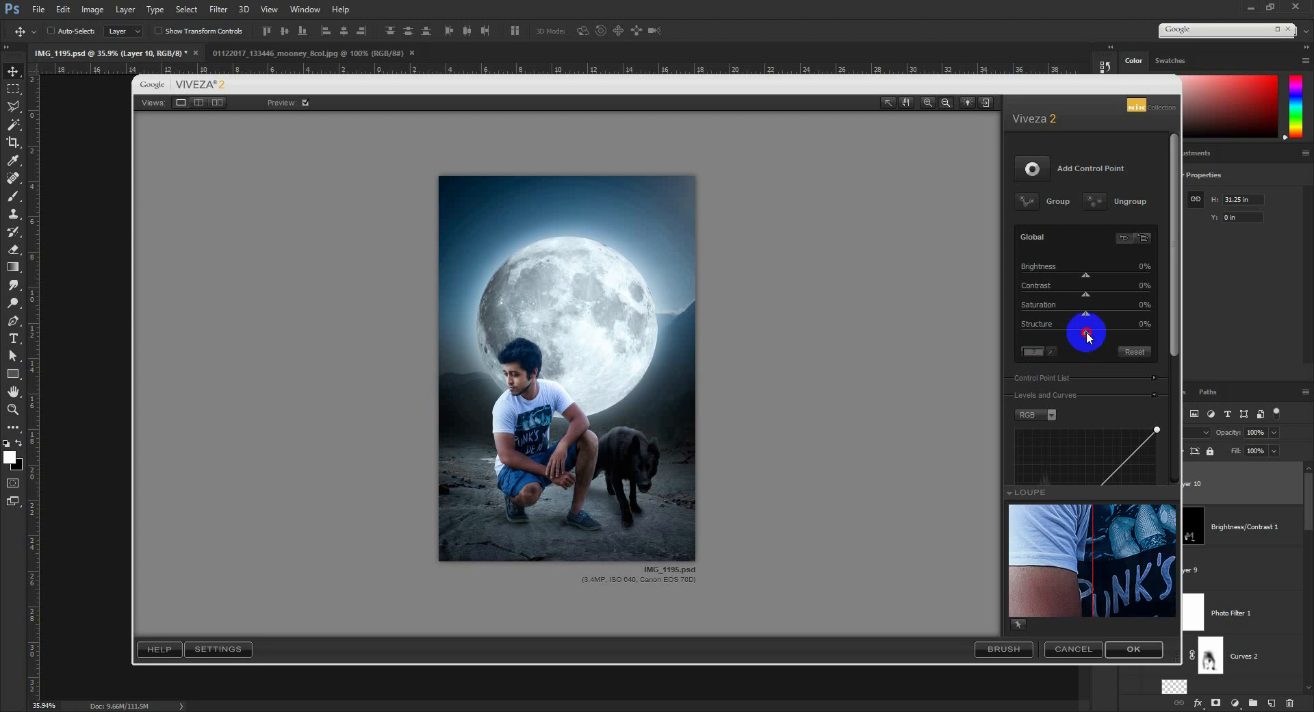
pyautogui.moveTo(1087, 333); pyautogui.dragTo(1116, 335)
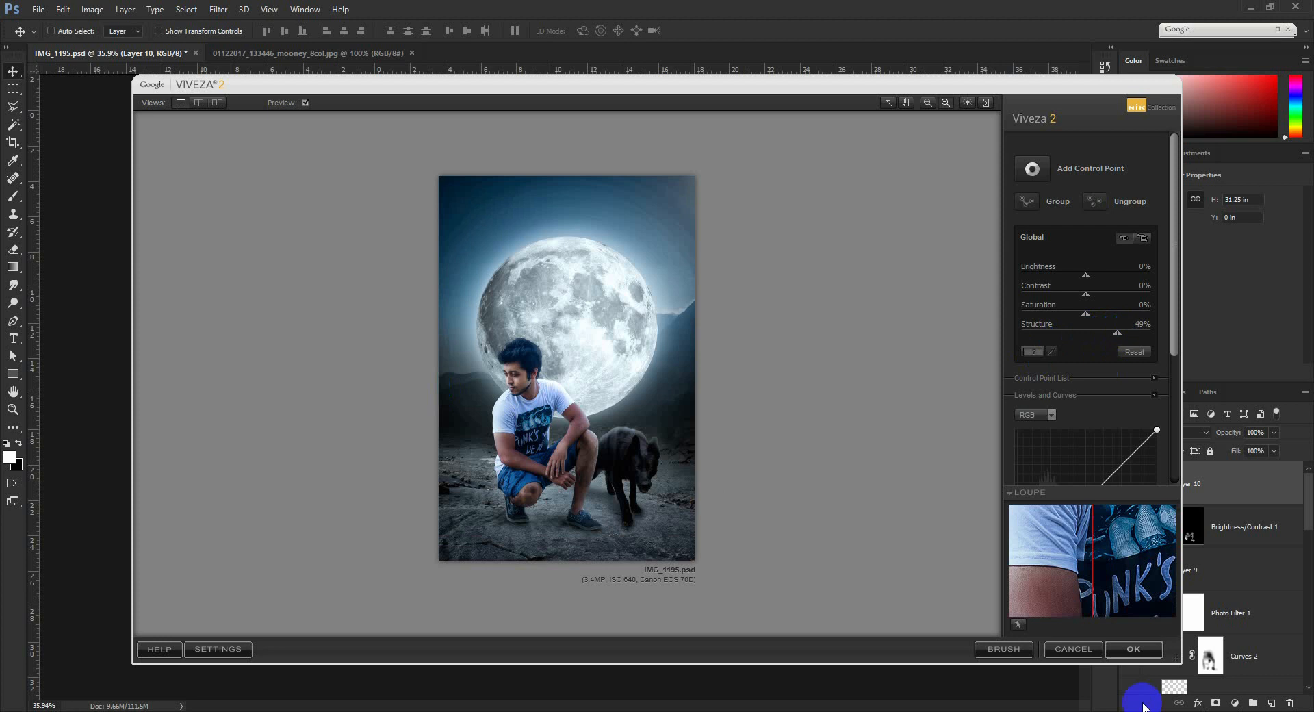
pyautogui.click(1133, 649)
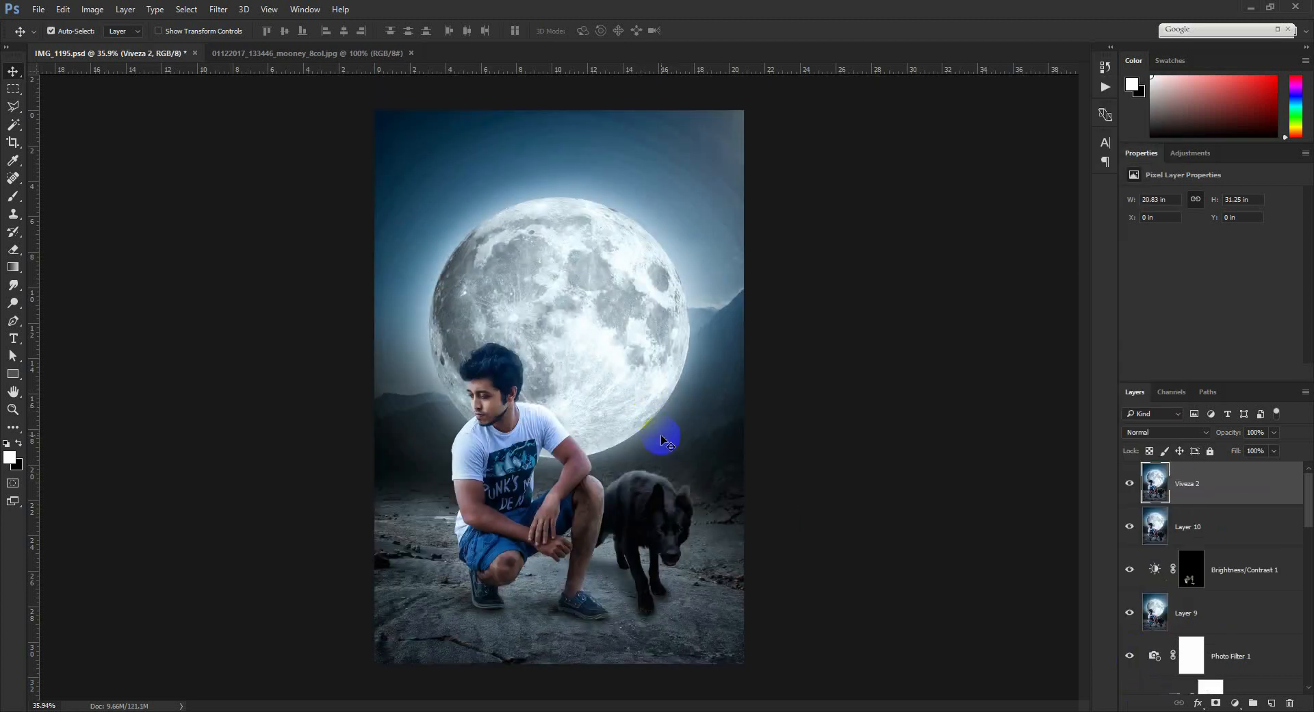
# Duplicate the Viveza 2 layer and apply a Gaussian Blur with a 5.6 pixel radius to the copy
pyautogui.hotkey('ctrl', 'j')
pyautogui.click(214, 10)
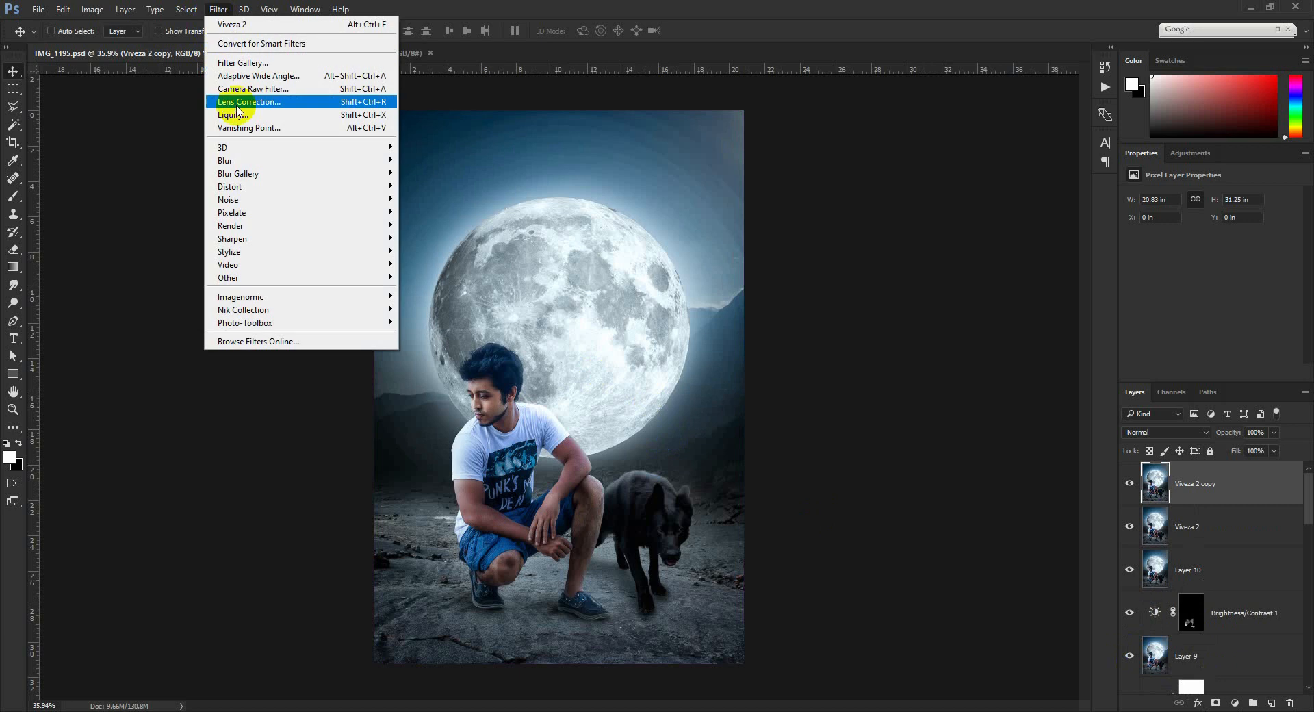
pyautogui.moveTo(250, 161)
pyautogui.click(436, 212)
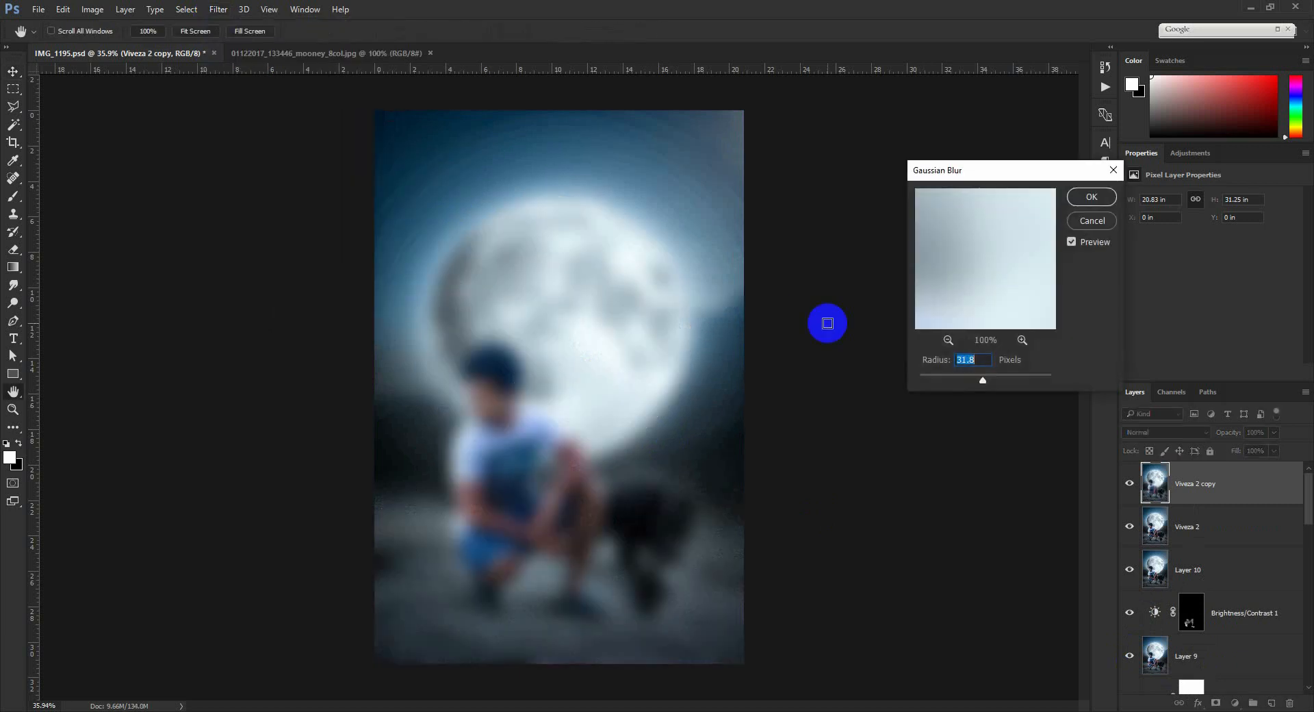
pyautogui.click(956, 378)
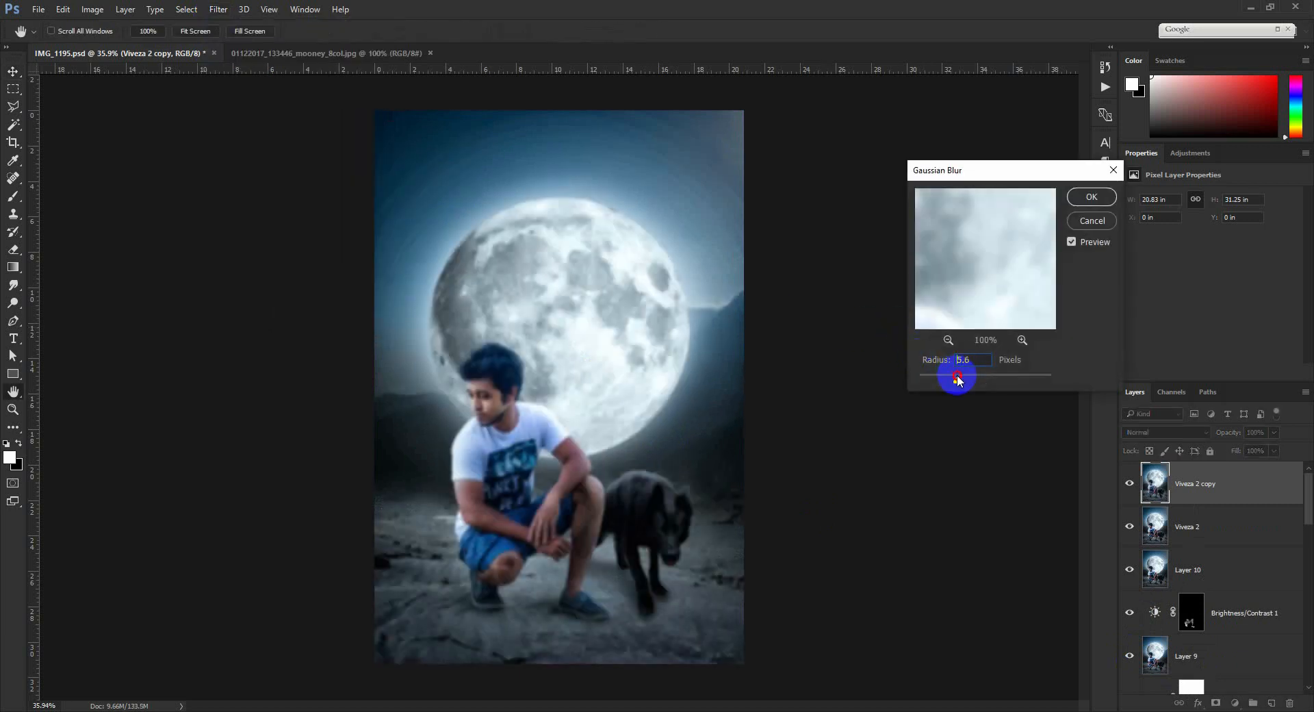
pyautogui.click(1090, 198)
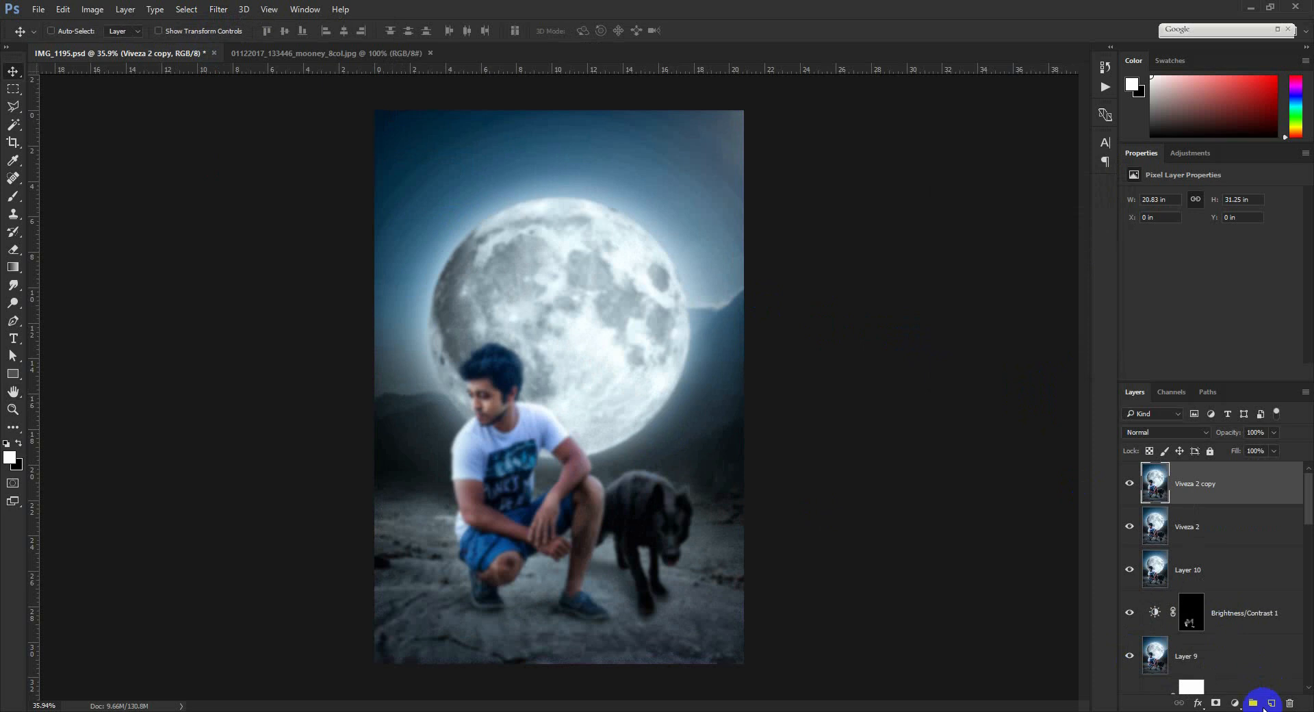
# Add a black mask to the blurred copy and paint white over the moon and sky with a large soft brush at 20% opacity
pyautogui.click(1214, 703)
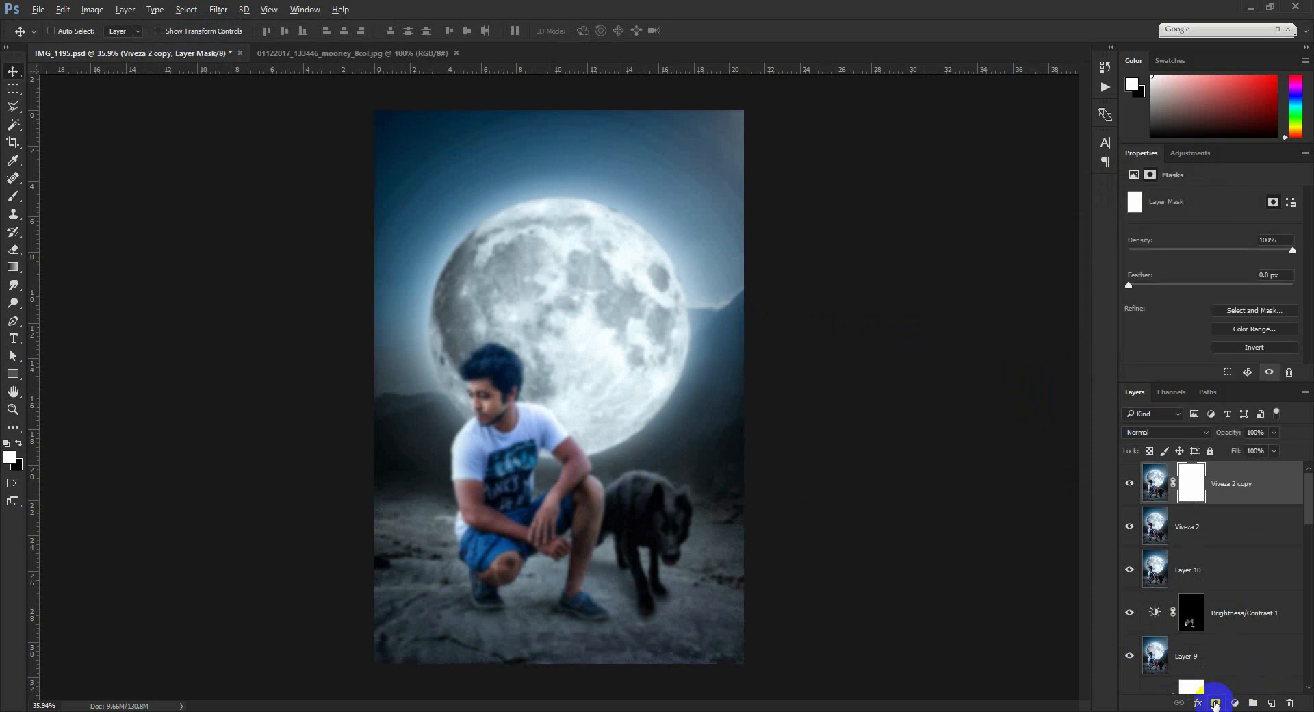
pyautogui.hotkey('ctrl', 'i')
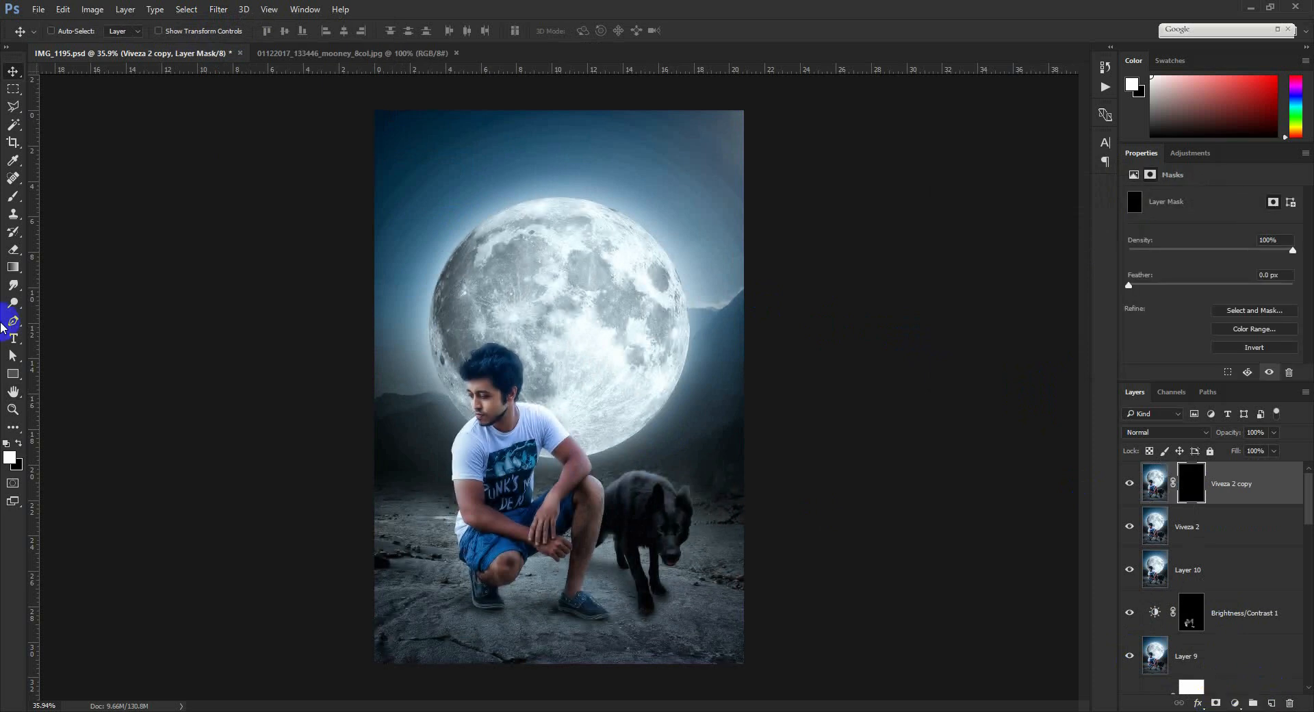
pyautogui.click(13, 196)
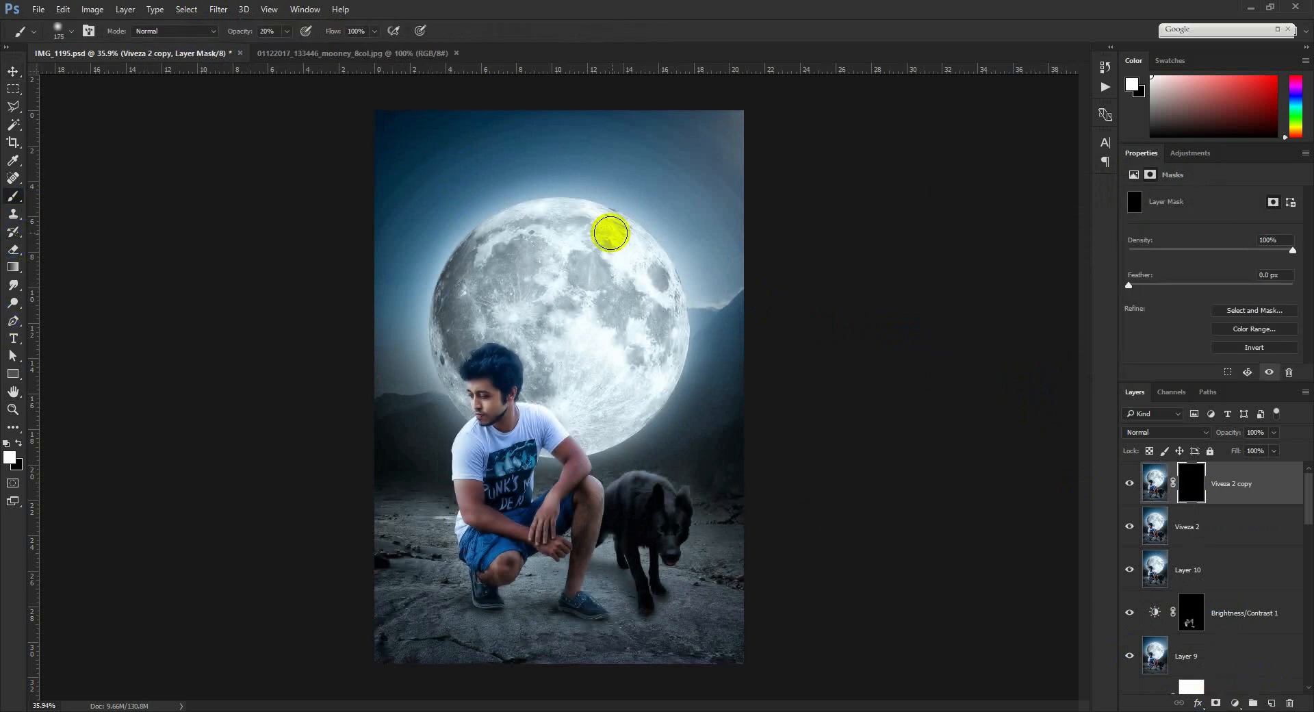
pyautogui.press(']')
pyautogui.press(']')
pyautogui.press(']')
pyautogui.press(']')
pyautogui.press(']')
pyautogui.press(']')
pyautogui.press(']')
pyautogui.press(']')
pyautogui.press(']')
pyautogui.press(']')
pyautogui.press(']')
pyautogui.press(']')
pyautogui.press(']')
pyautogui.press(']')
pyautogui.click(686, 204)
pyautogui.moveTo(686, 203)
pyautogui.mouseDown()
pyautogui.moveTo(660, 196)
pyautogui.moveTo(659, 163)
pyautogui.moveTo(399, 195)
pyautogui.moveTo(429, 219)
pyautogui.moveTo(488, 192)
pyautogui.moveTo(441, 235)
pyautogui.moveTo(416, 306)
pyautogui.moveTo(385, 326)
pyautogui.moveTo(412, 267)
pyautogui.moveTo(739, 265)
pyautogui.moveTo(708, 361)
pyautogui.moveTo(415, 357)
pyautogui.mouseUp()
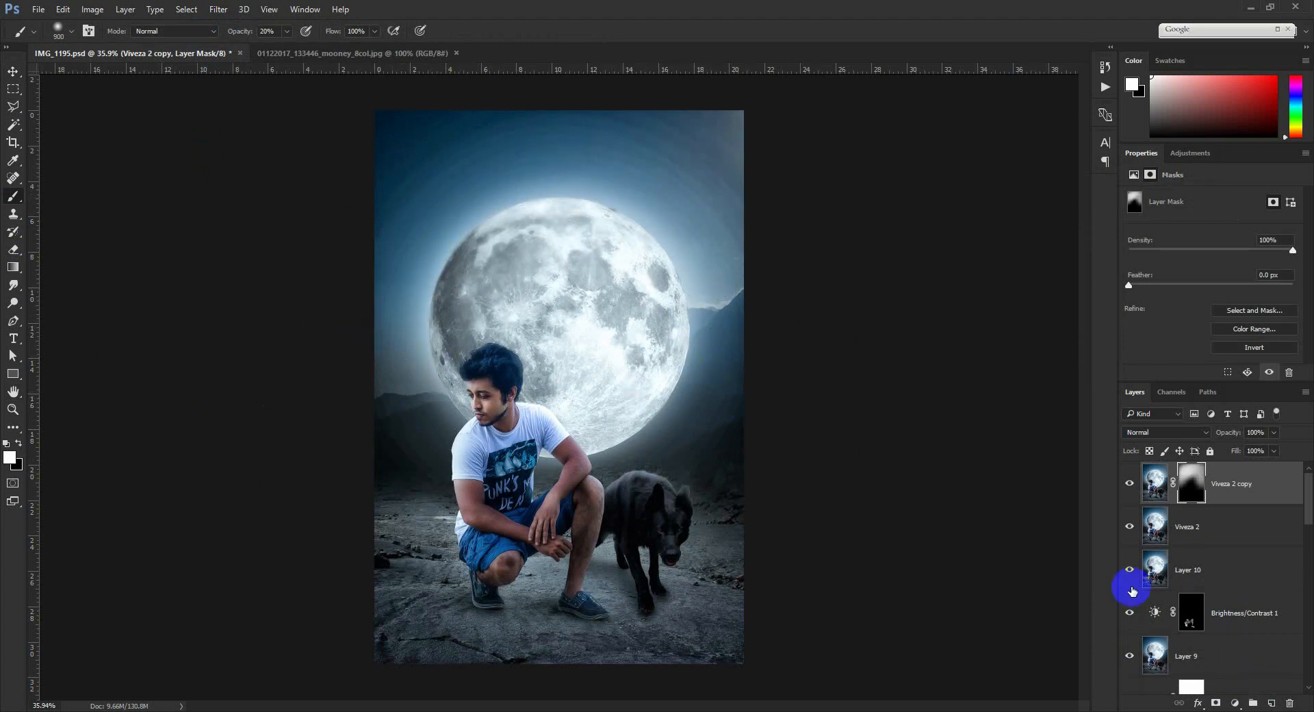
# Delete the blurred and masked Viveza 2 copy layer
pyautogui.press('Delete')
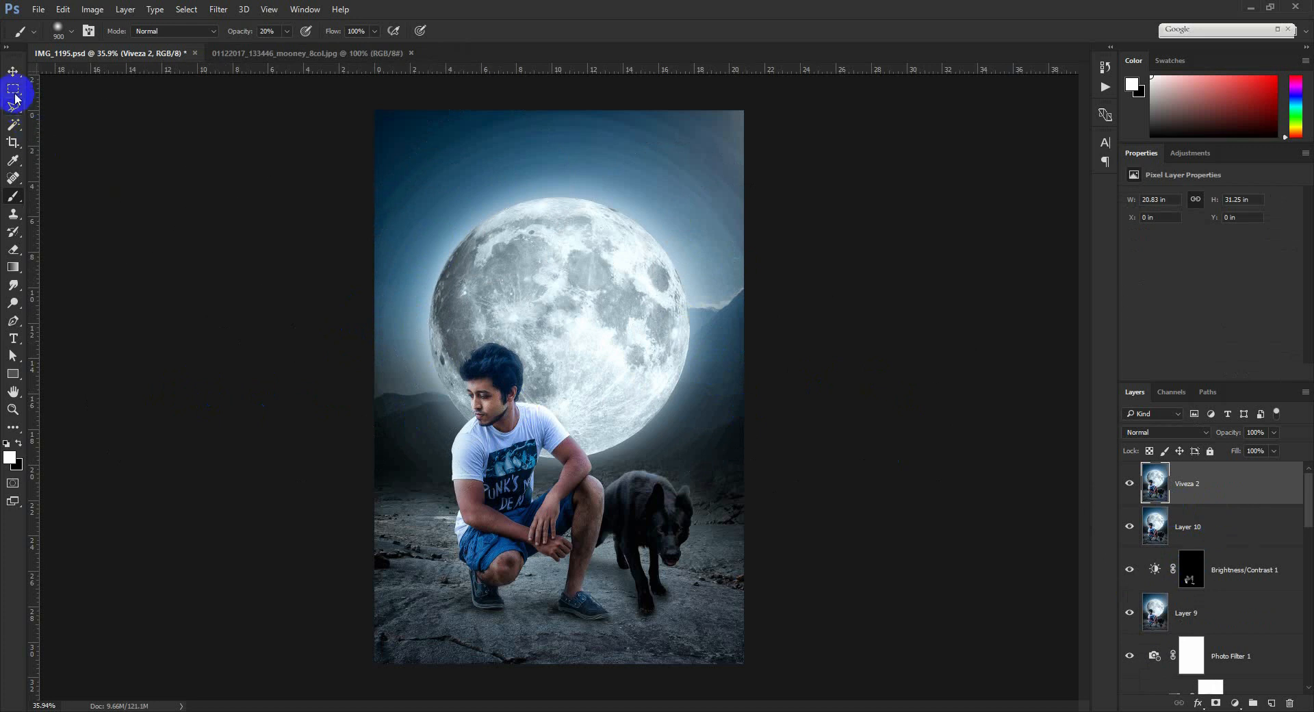
pyautogui.click(13, 71)
# Compare the Viveza 2 result with the layers beneath it and delete the Viveza 2 layer
pyautogui.scroll(1, 643, 389)
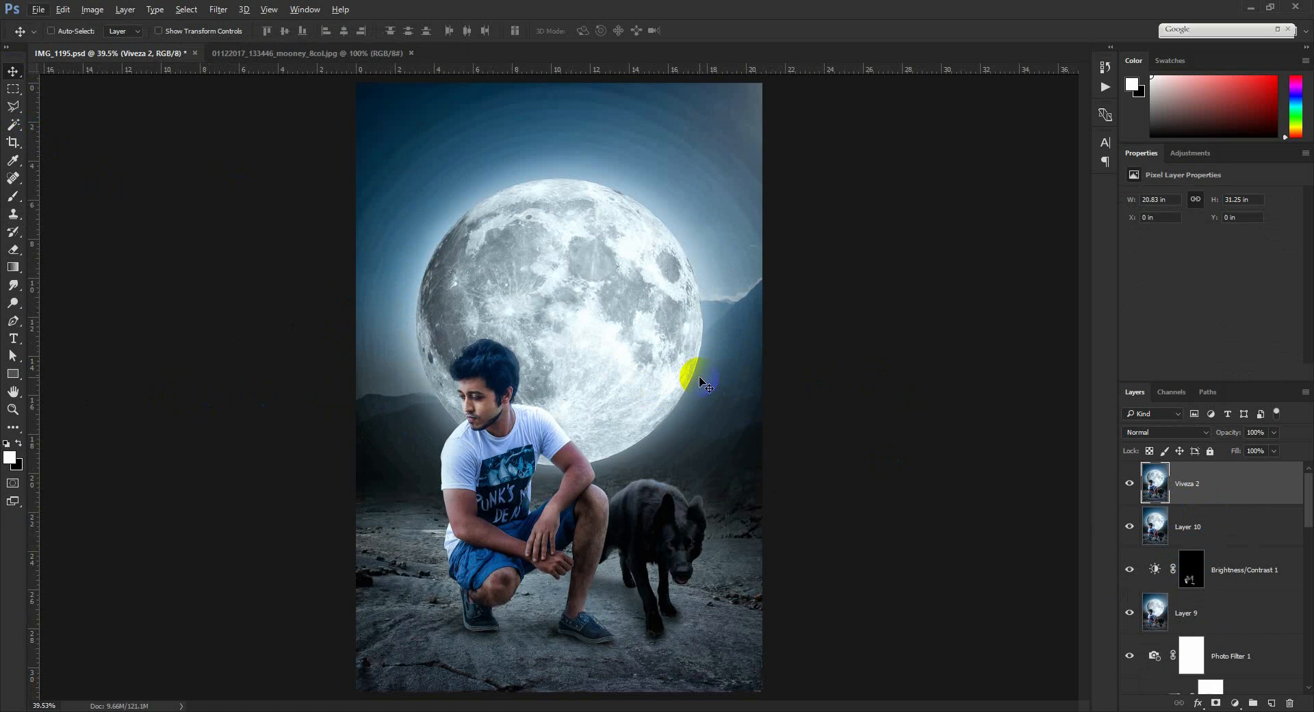
pyautogui.scroll(-1, 701, 382)
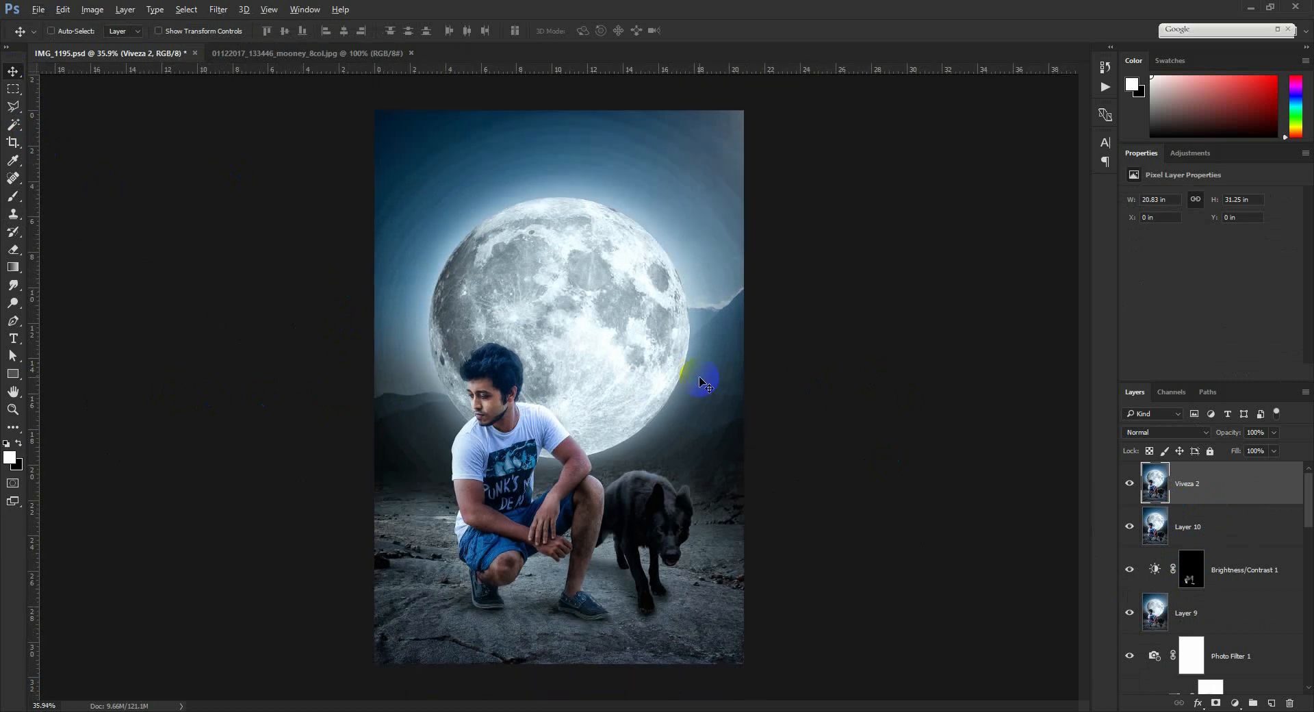
pyautogui.scroll(1, 697, 376)
pyautogui.scroll(4, 537, 651)
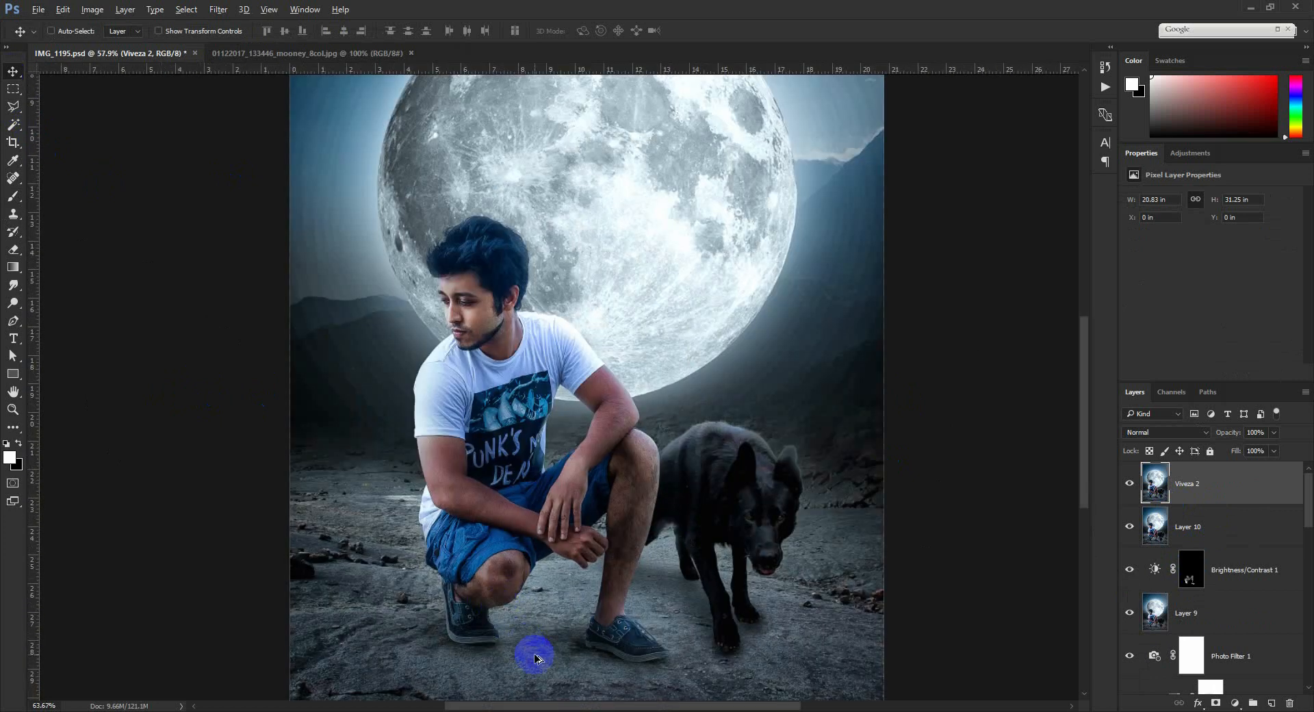
pyautogui.scroll(4, 535, 658)
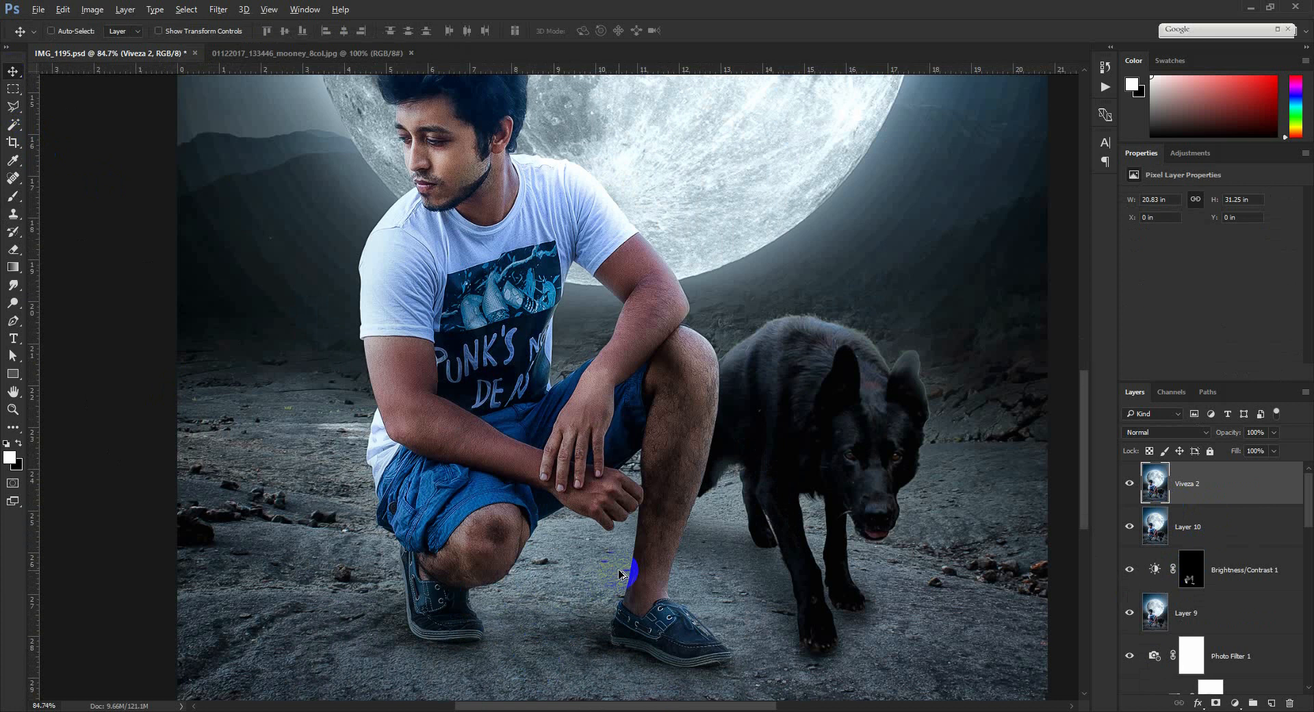
pyautogui.scroll(-8, 619, 573)
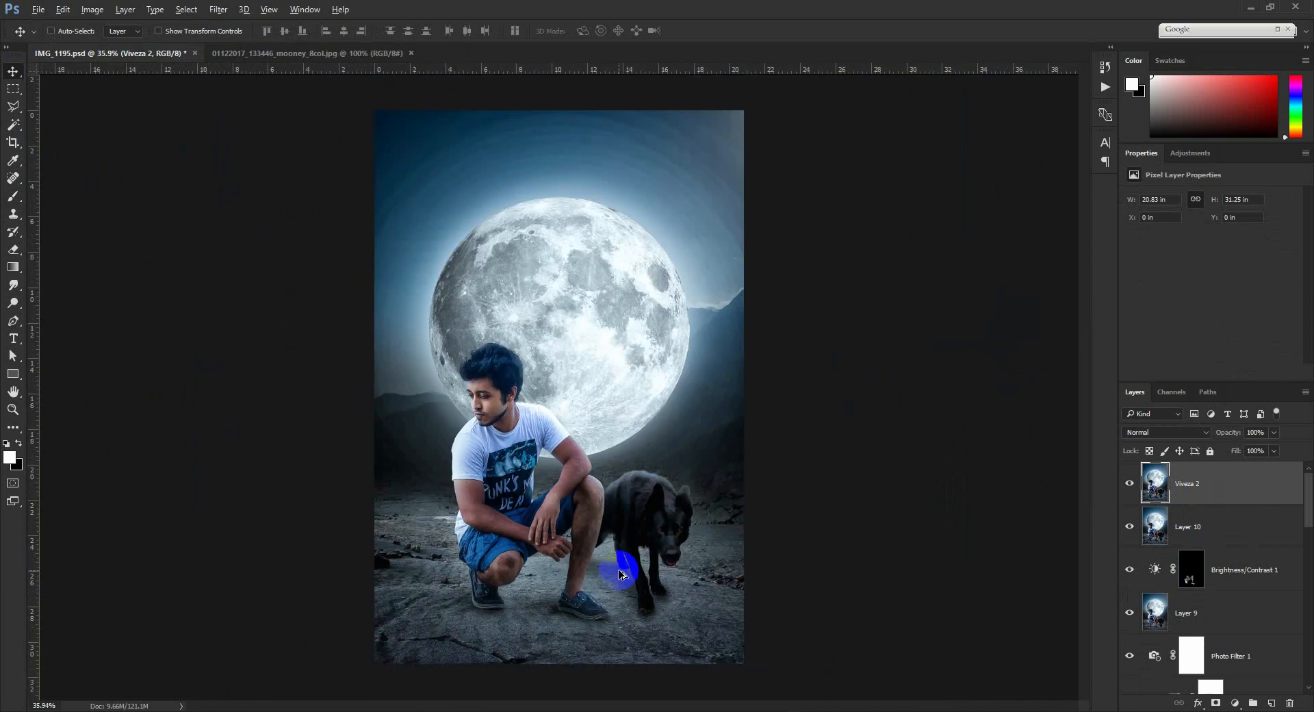
pyautogui.click(1128, 484)
pyautogui.press('Delete')
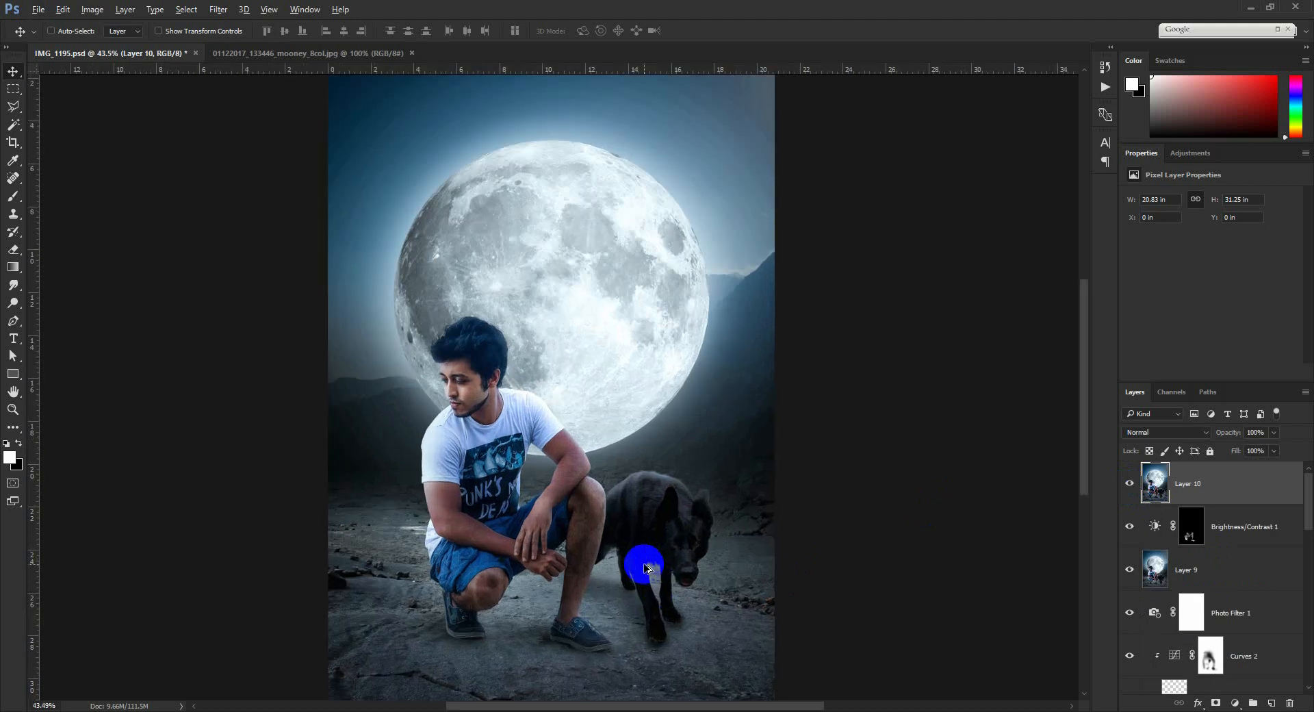
pyautogui.scroll(-1, 646, 567)
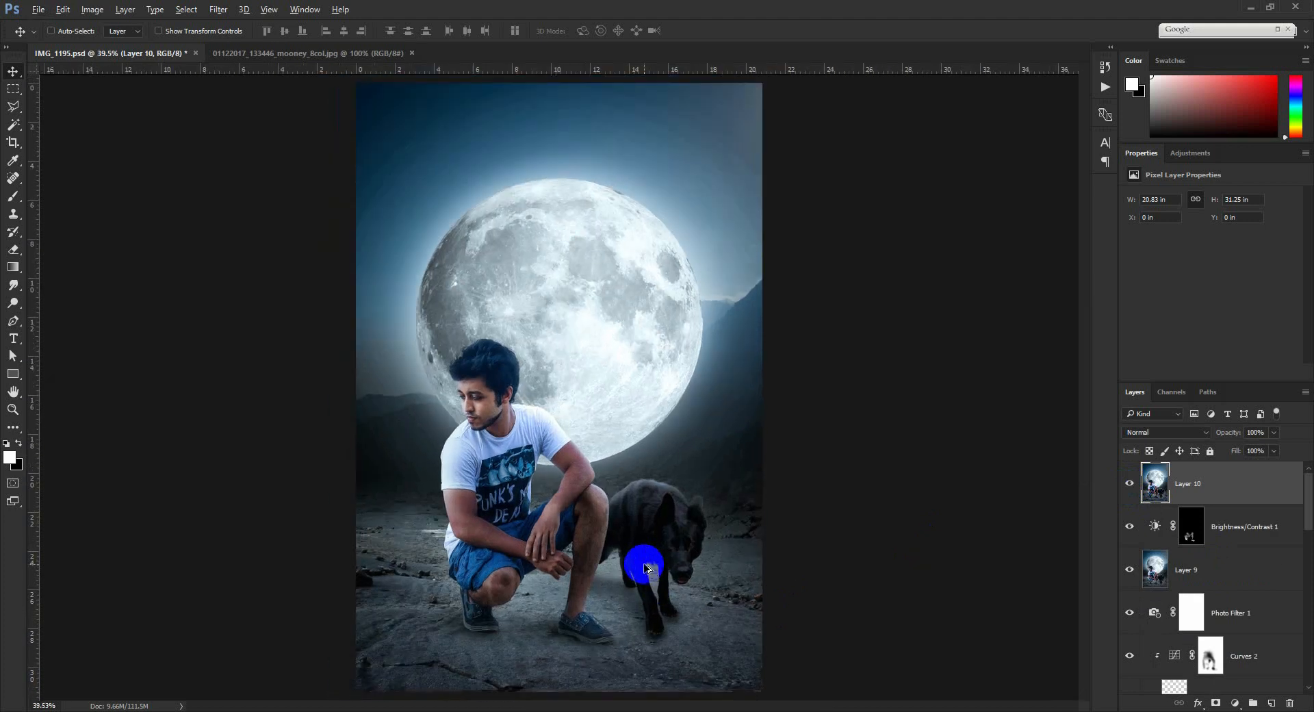
pyautogui.scroll(-1, 646, 567)
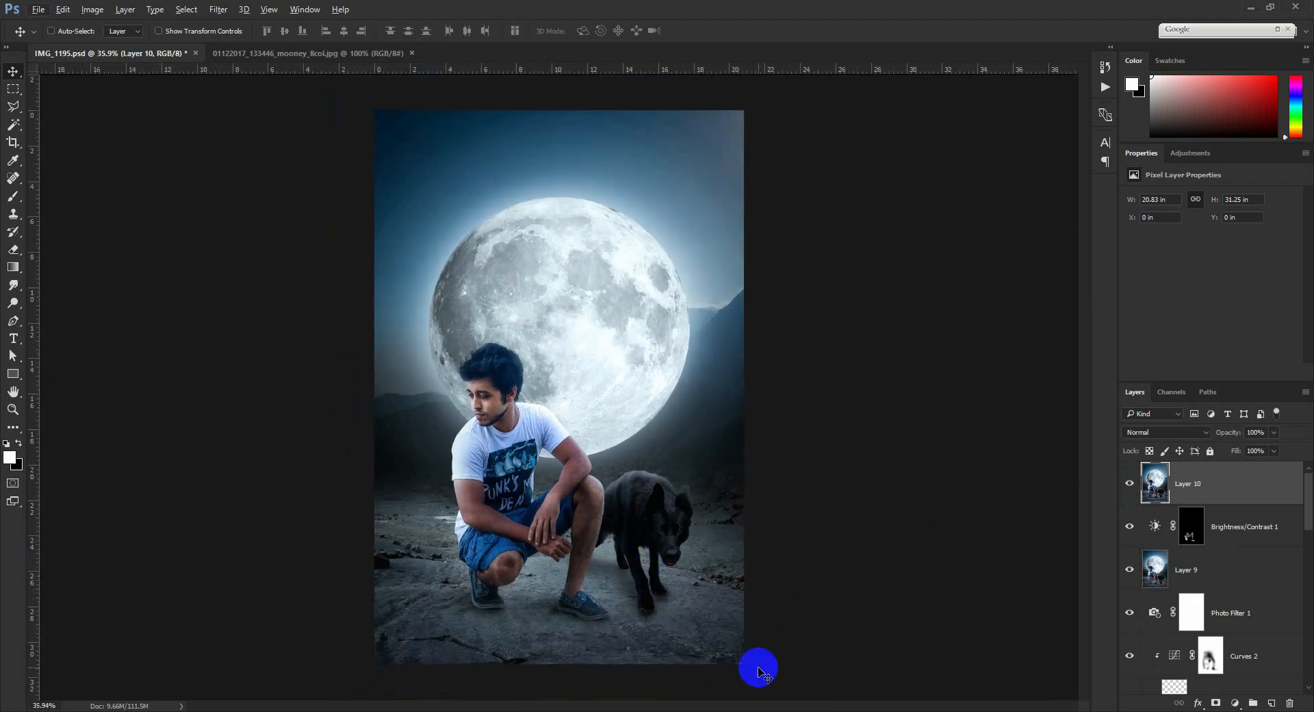